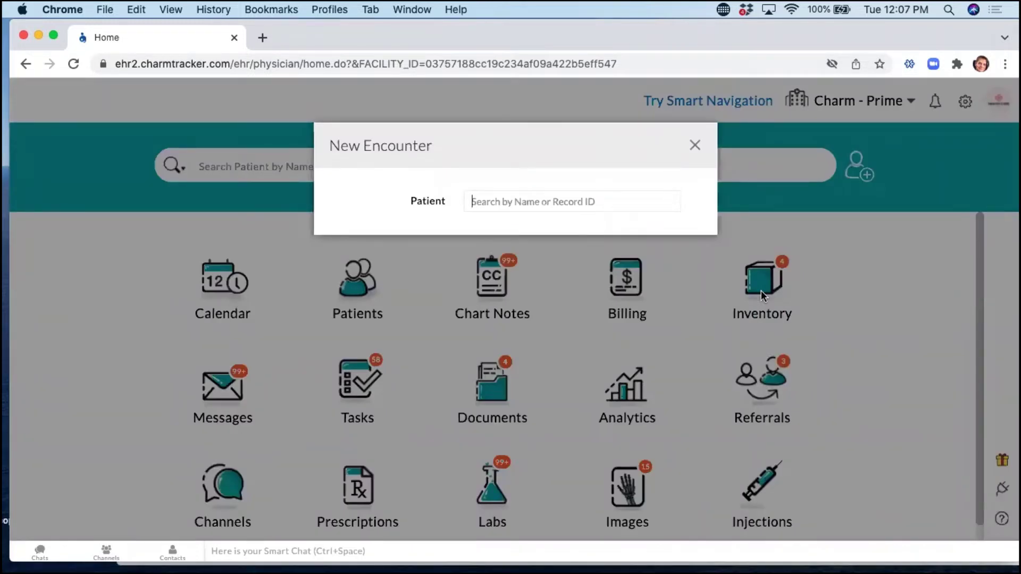
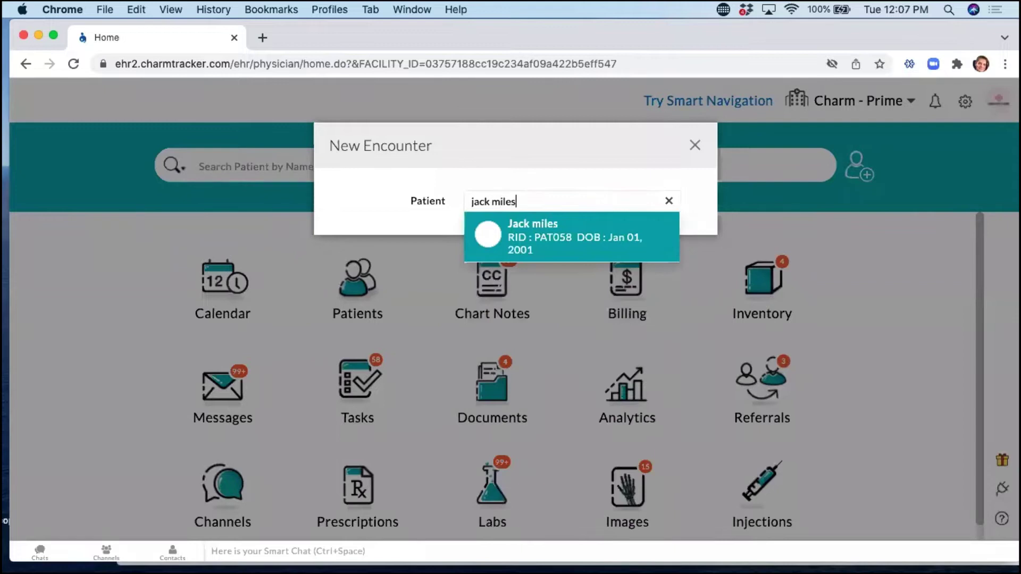
Search for the sample patient, choose to create a new encounter, then cancel it unsaved.
{"action": "key", "text": "Return"}
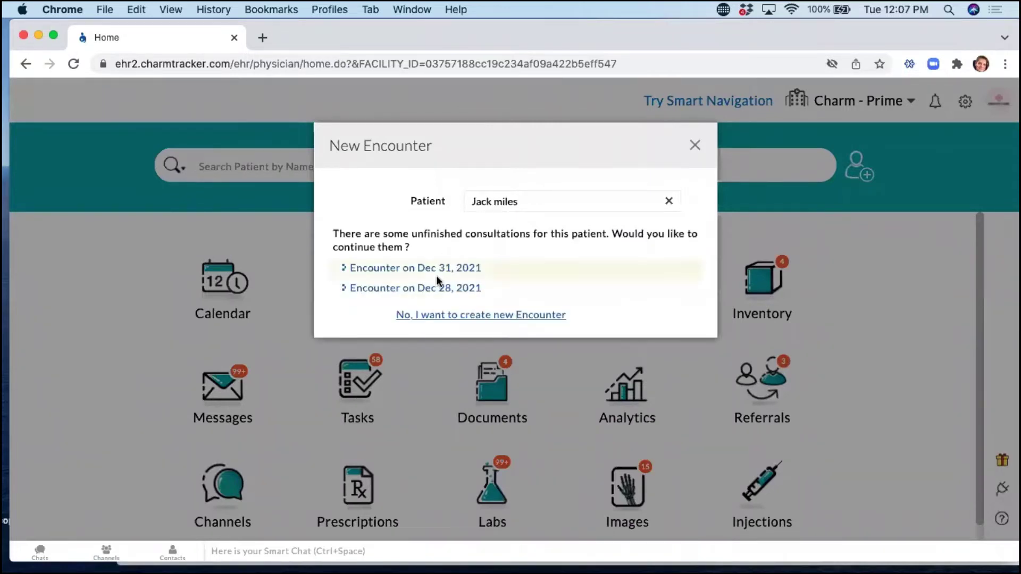
{"action": "left_click", "coordinate": [545, 316]}
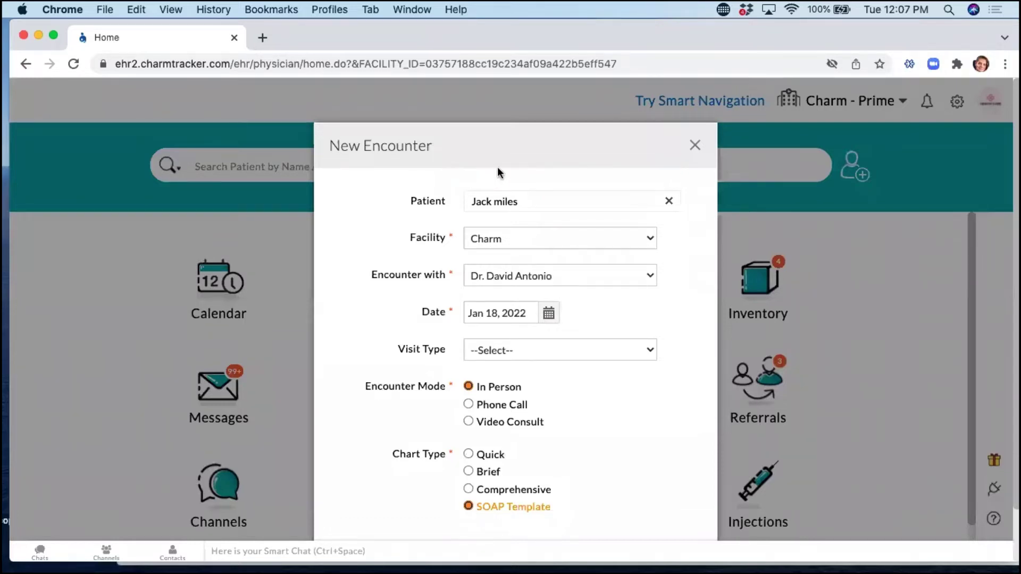
{"action": "scroll", "coordinate": [649, 349], "scroll_direction": "down", "scroll_amount": 2}
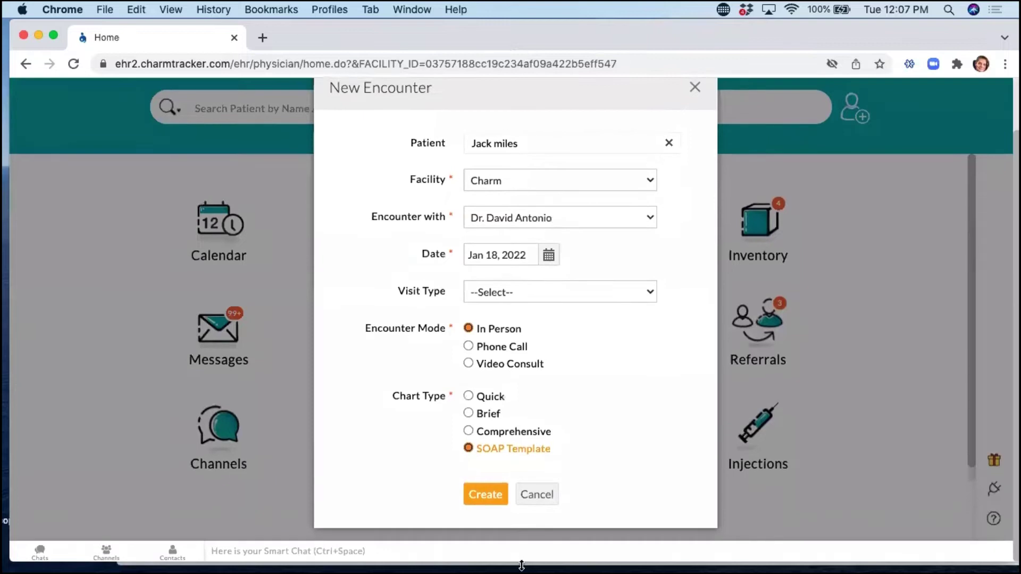
{"action": "left_click", "coordinate": [523, 494]}
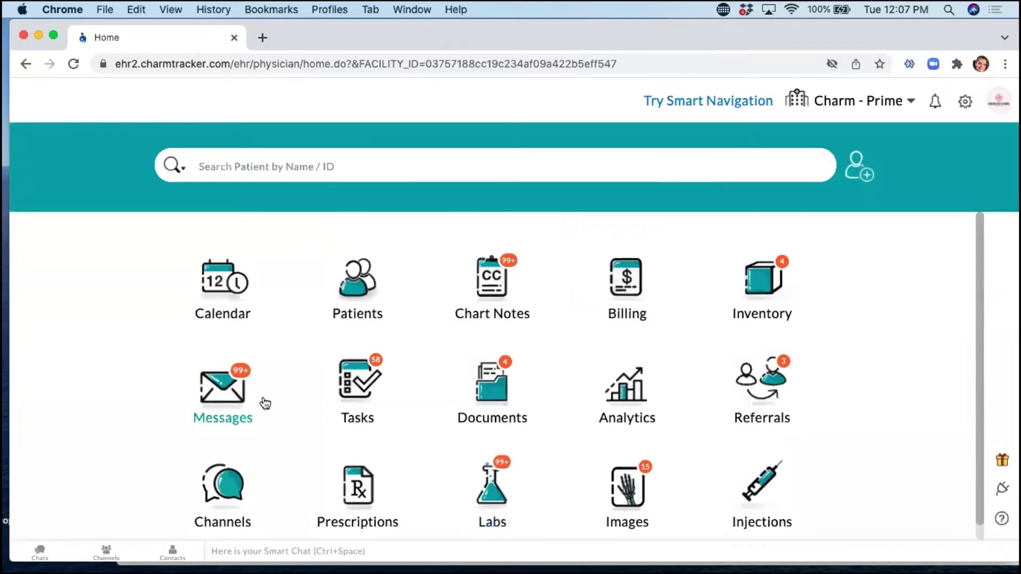
{"action": "left_click", "coordinate": [255, 155]}
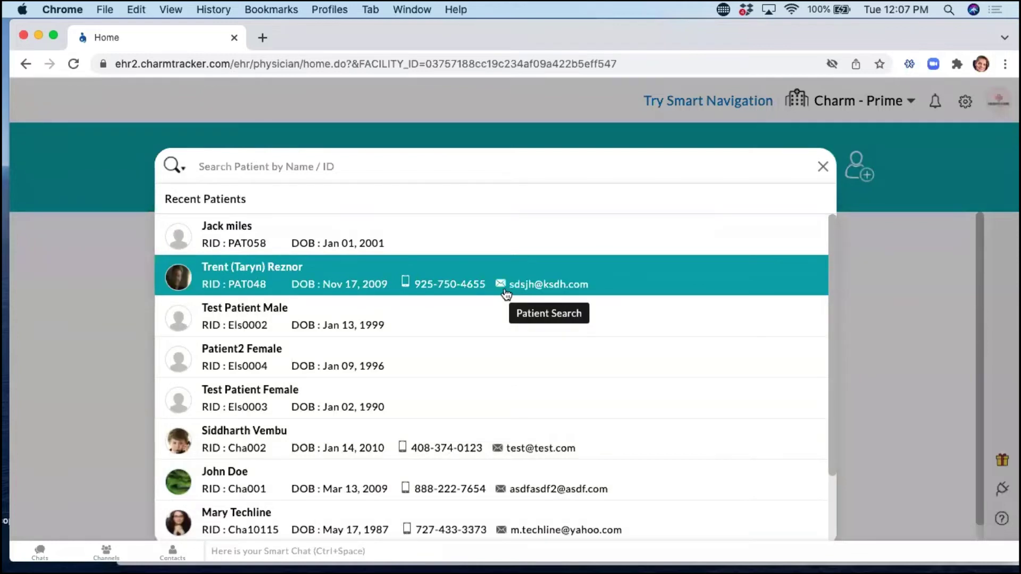
{"action": "scroll", "coordinate": [548, 355], "scroll_direction": "down", "scroll_amount": 1}
{"action": "scroll", "coordinate": [547, 360], "scroll_direction": "up", "scroll_amount": 1}
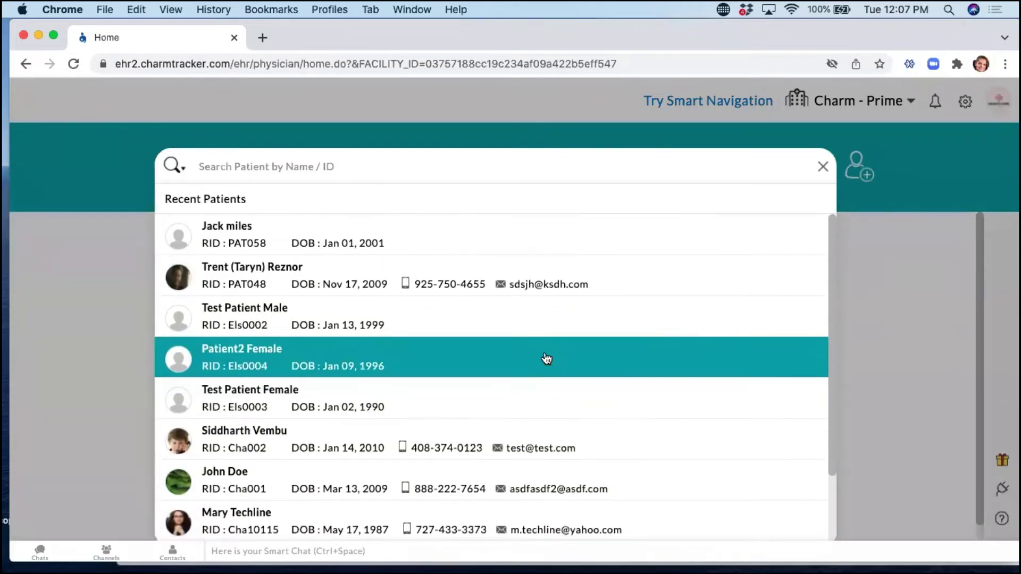
{"action": "left_click", "coordinate": [300, 284]}
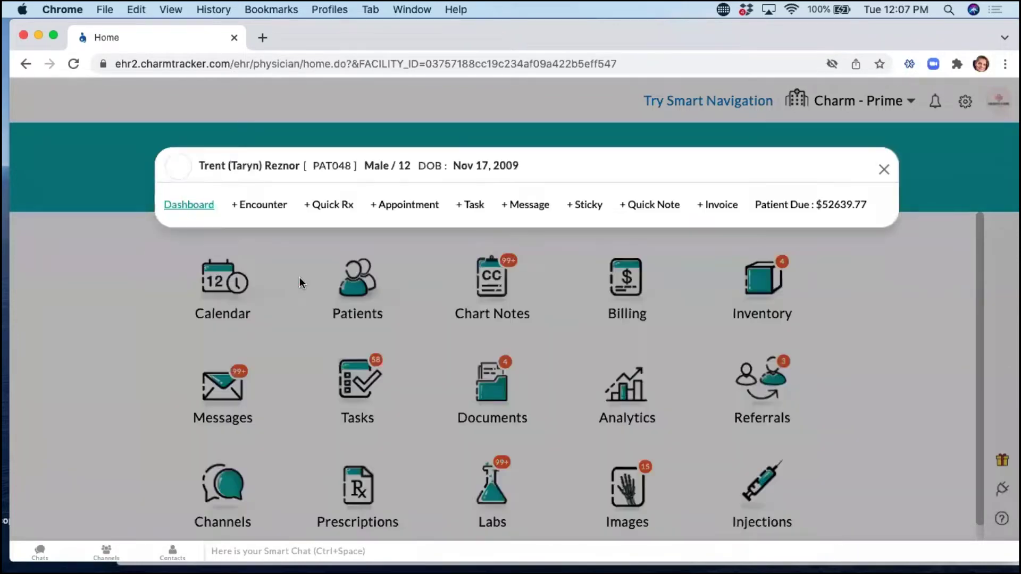
{"action": "left_click", "coordinate": [269, 209]}
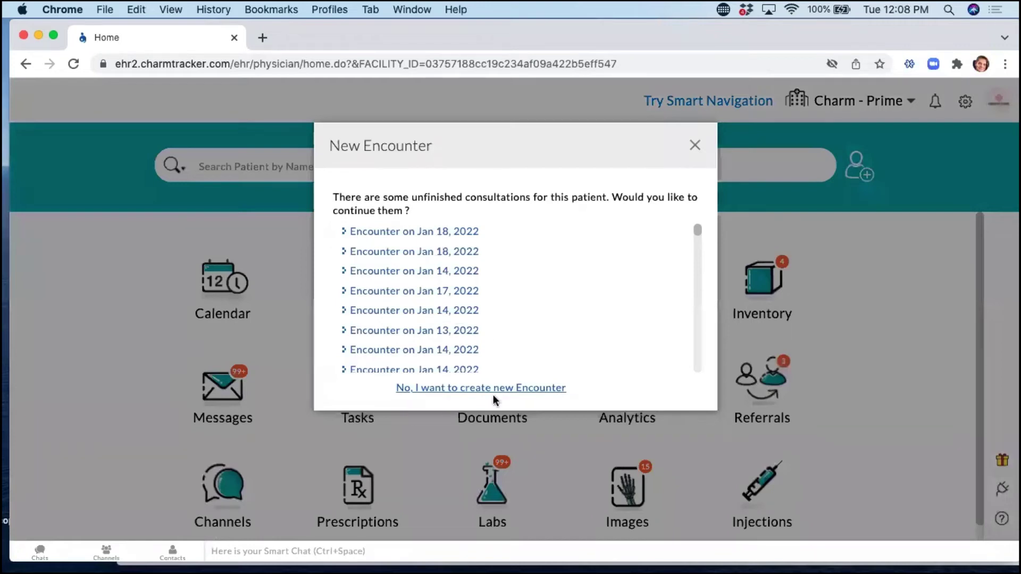
{"action": "left_click", "coordinate": [516, 388]}
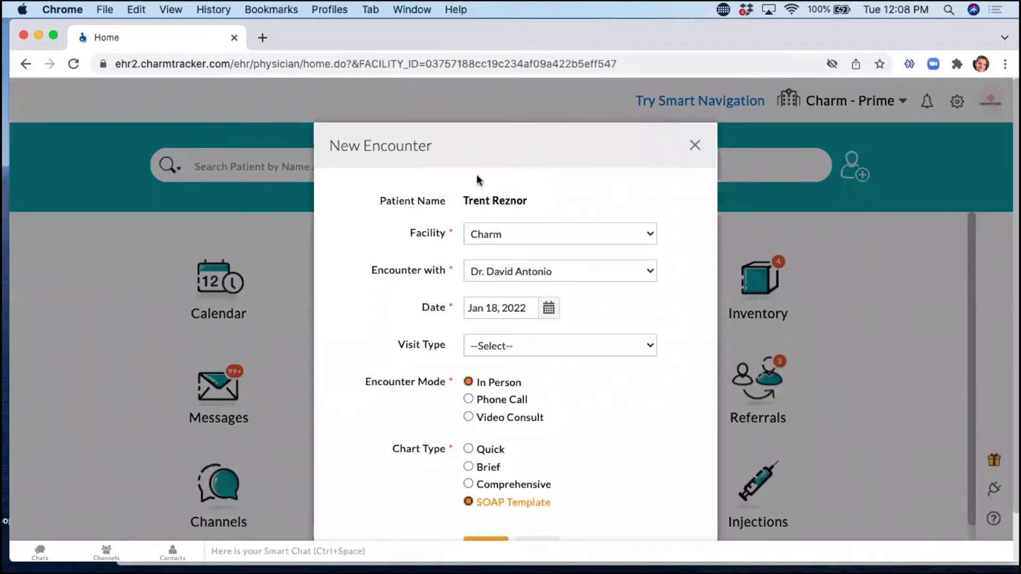
{"action": "left_click", "coordinate": [695, 144]}
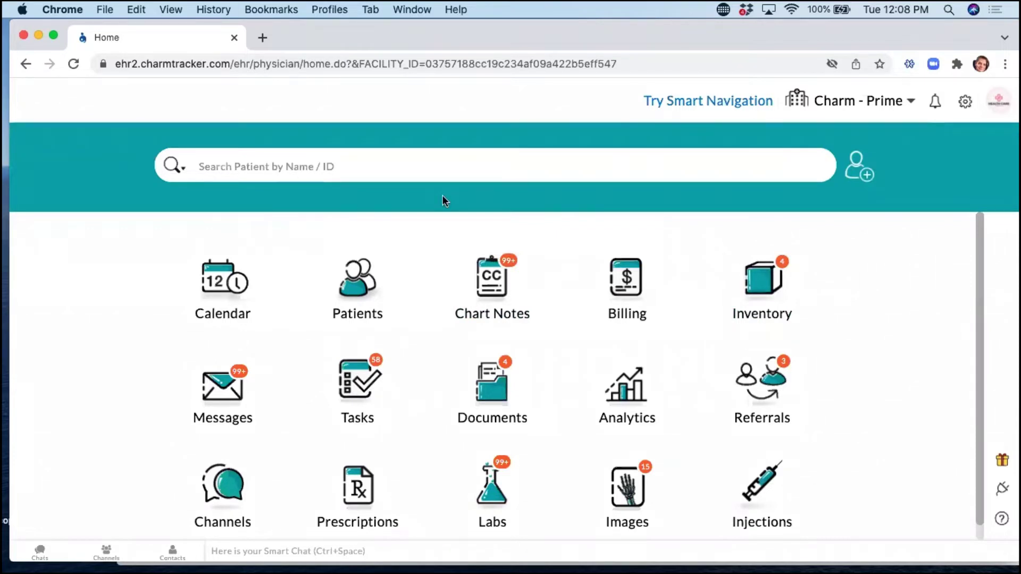
Open the appointment calendar and the keyboard shortcuts reference, trying the Patient Search shortcut.
{"action": "key", "text": "super+r"}
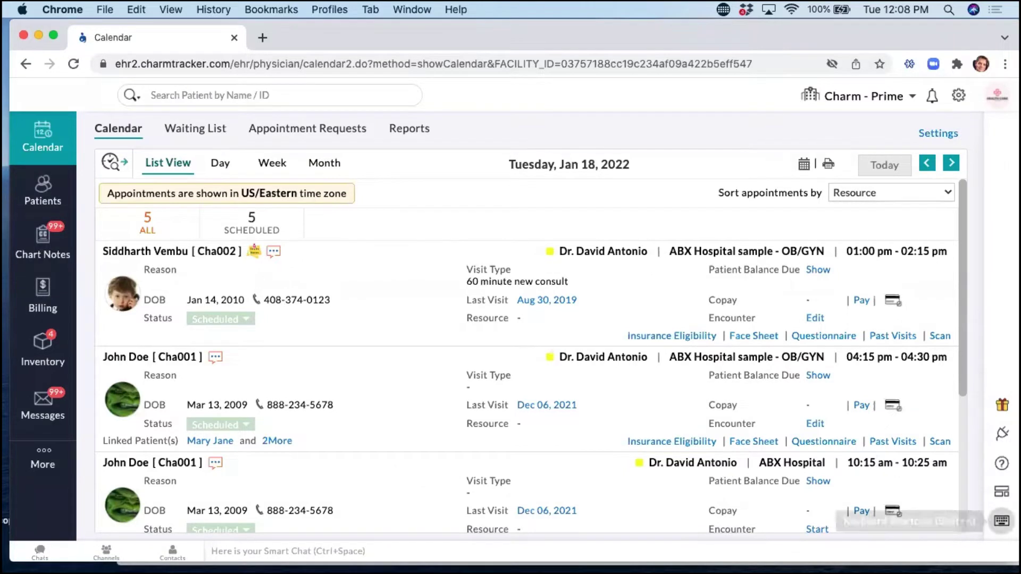
{"action": "left_click", "coordinate": [1002, 521]}
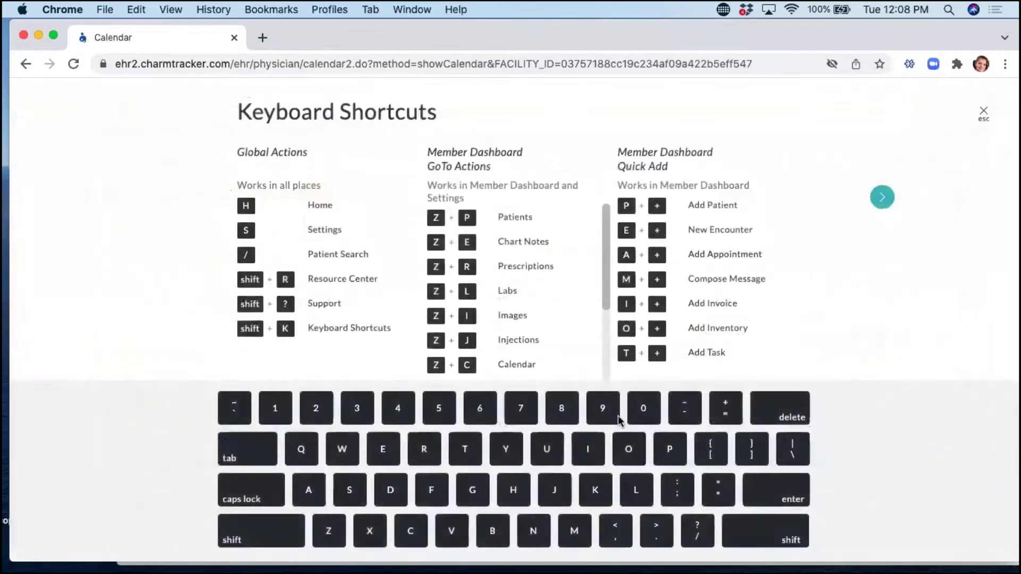
{"action": "key", "text": "slash"}
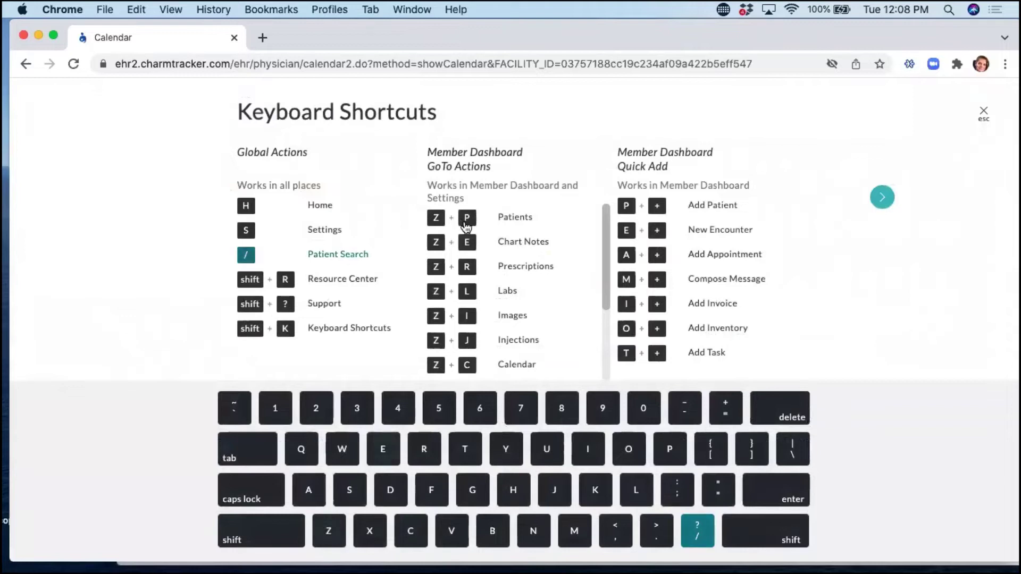
Try the Images and Resource Center shortcuts, then close the reference and start a new task with Shift+T.
{"action": "key", "text": "z"}
{"action": "key", "text": "i"}
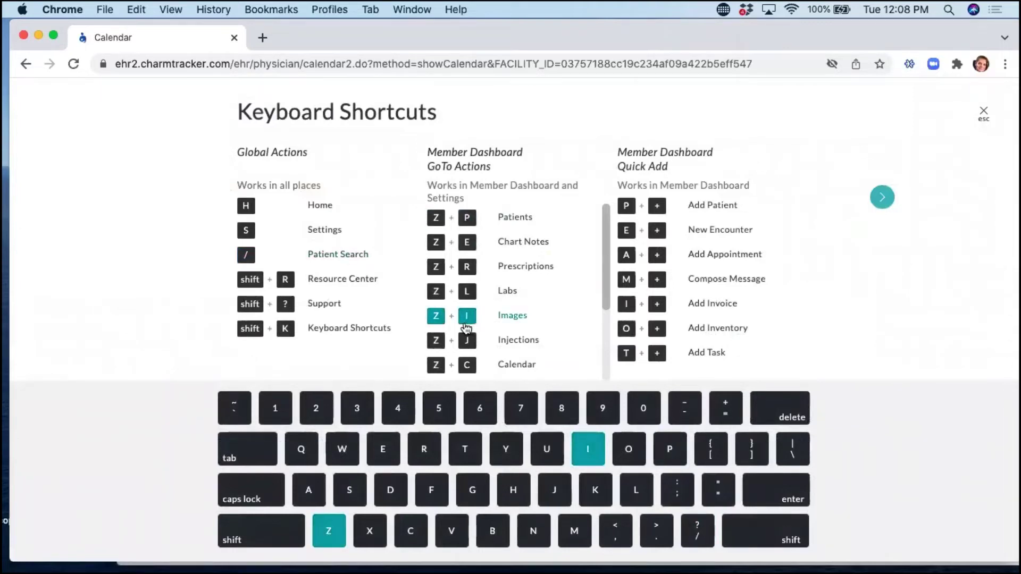
{"action": "key", "text": "shift+r"}
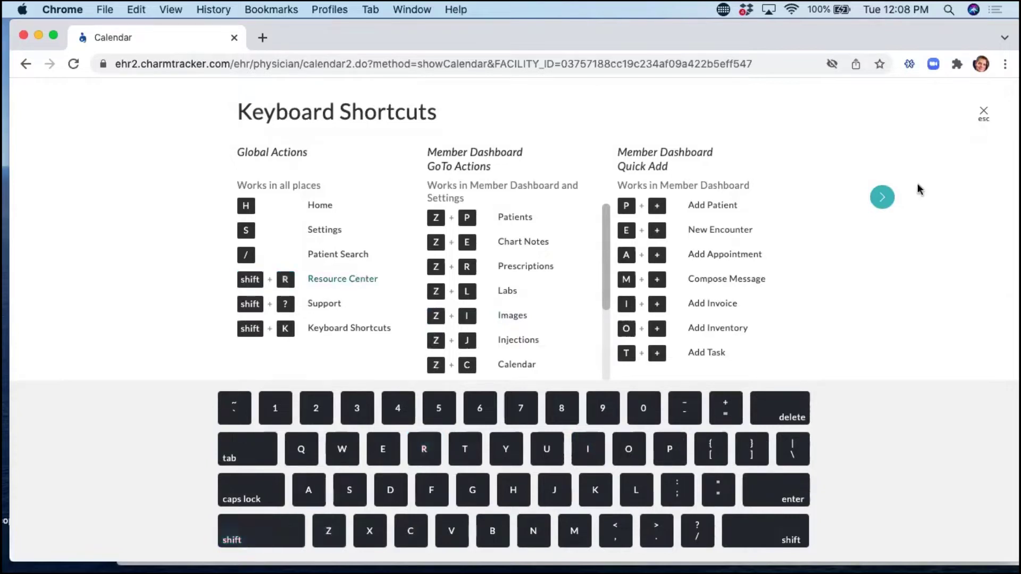
{"action": "key", "text": "Escape"}
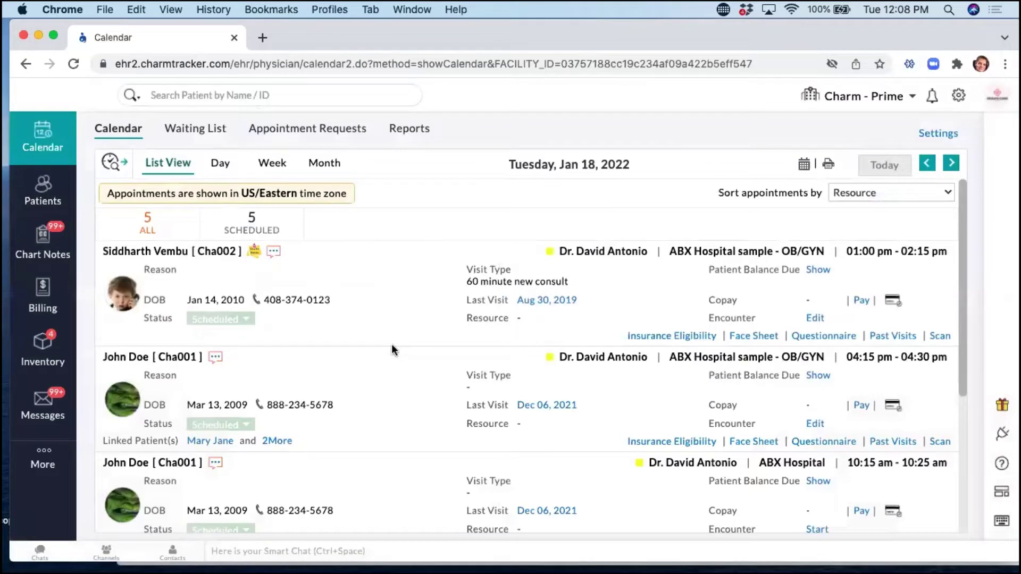
{"action": "key", "text": "shift+t"}
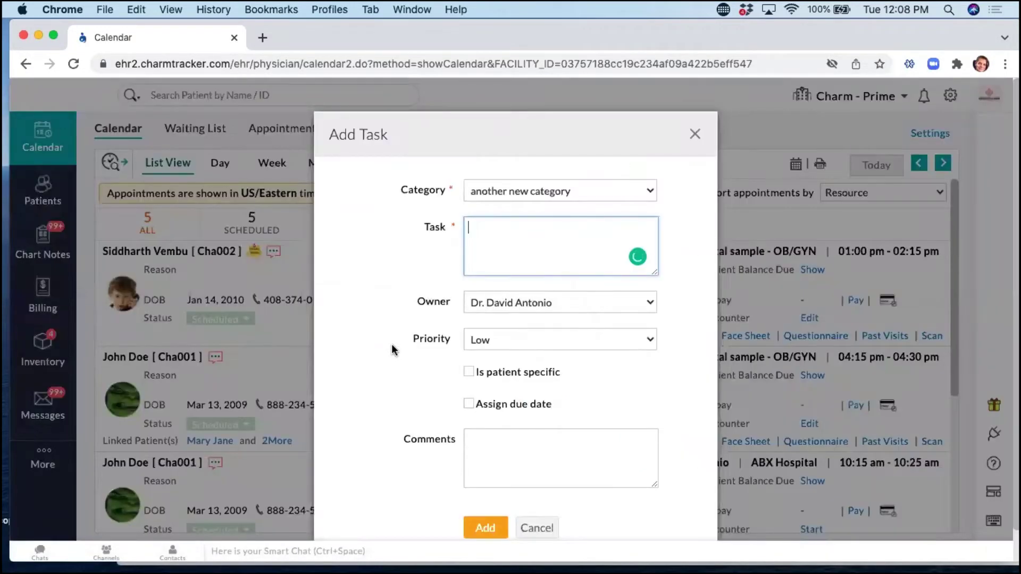
Close the Add Task form without adding a task.
{"action": "left_click", "coordinate": [694, 133]}
{"action": "scroll", "coordinate": [311, 341], "scroll_direction": "down", "scroll_amount": 5}
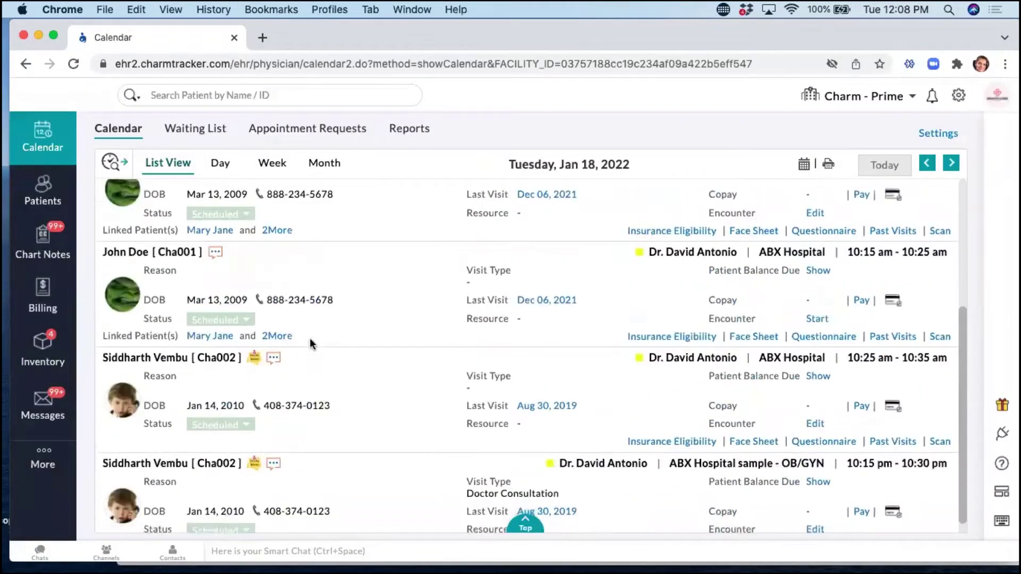
{"action": "scroll", "coordinate": [309, 337], "scroll_direction": "up", "scroll_amount": 5}
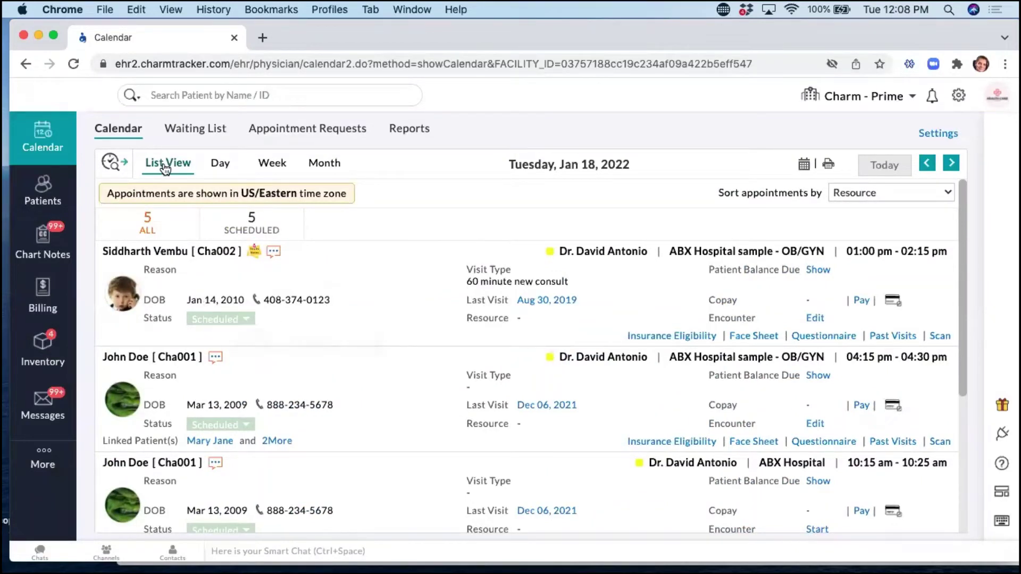
{"action": "scroll", "coordinate": [712, 322], "scroll_direction": "down", "scroll_amount": 5}
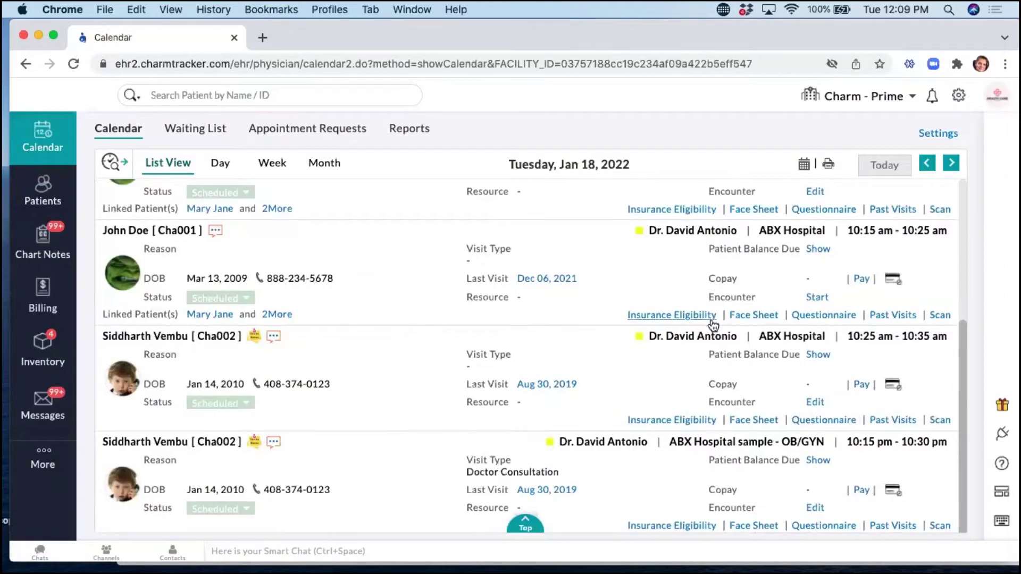
{"action": "scroll", "coordinate": [712, 322], "scroll_direction": "up", "scroll_amount": 6}
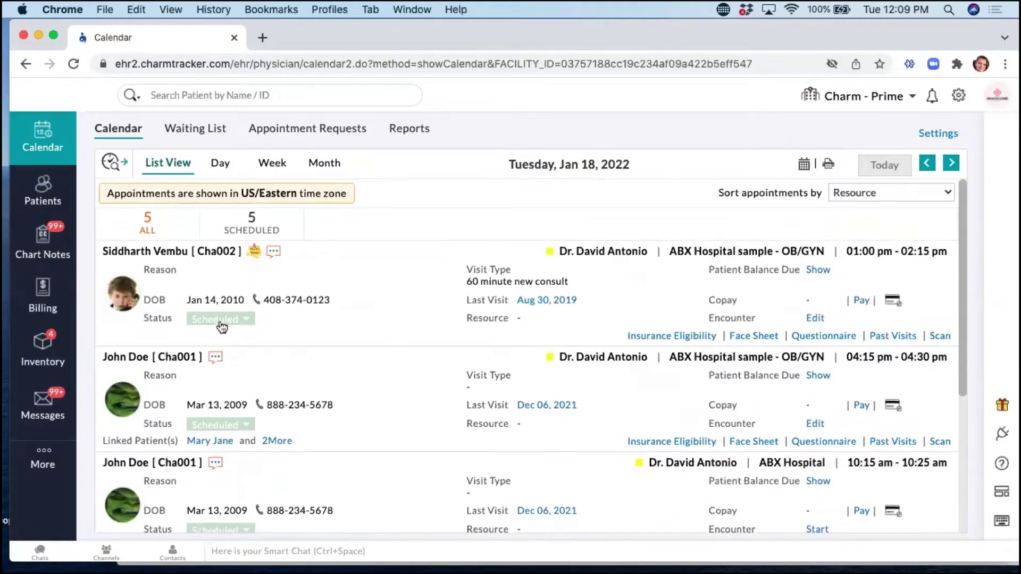
Mark the 01:00 pm appointment Checked-(in), filter to checked-in appointments, then show all five again.
{"action": "left_click", "coordinate": [220, 320]}
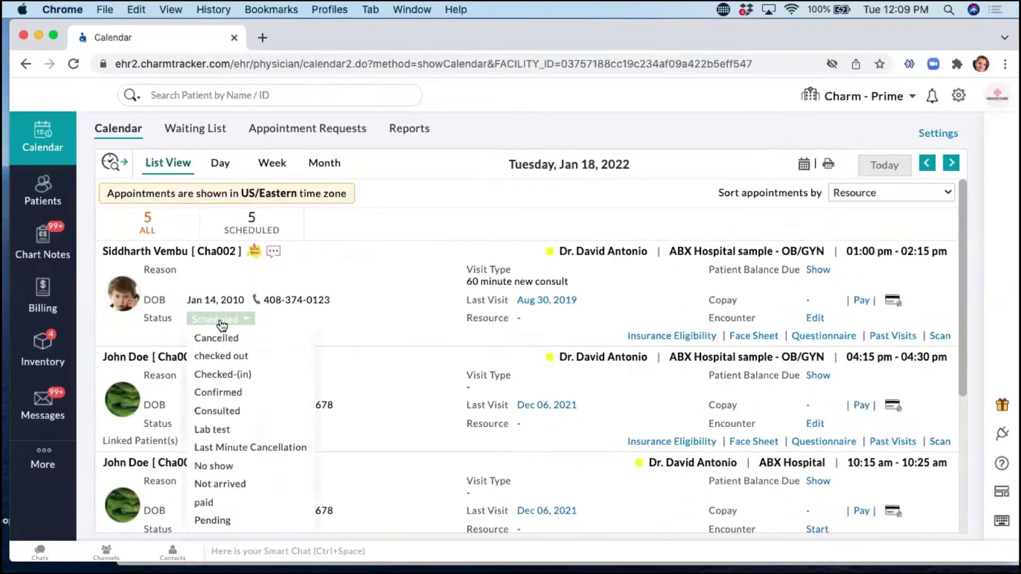
{"action": "left_click", "coordinate": [228, 374]}
{"action": "left_click", "coordinate": [249, 231]}
{"action": "left_click", "coordinate": [132, 229]}
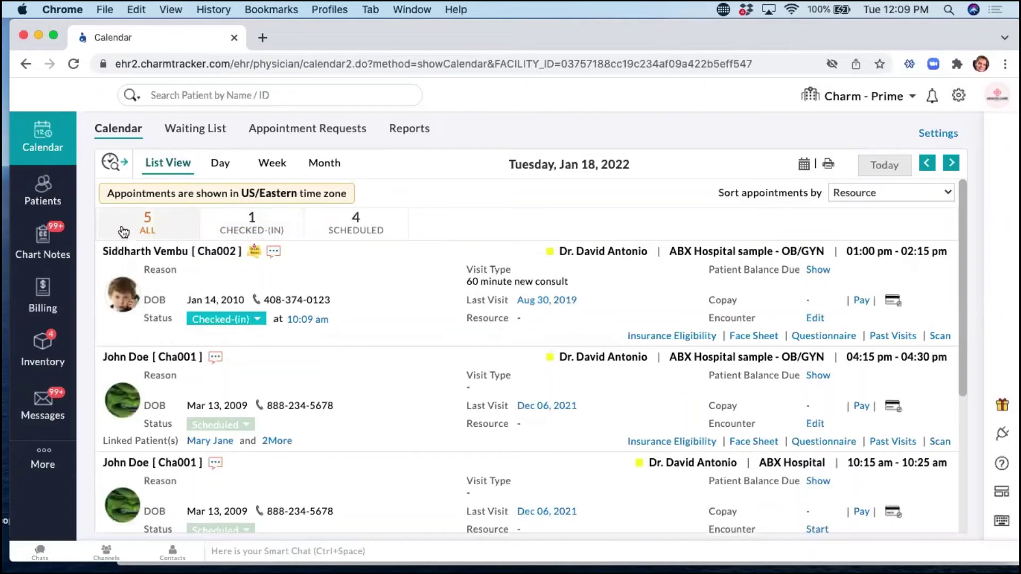
{"action": "scroll", "coordinate": [800, 388], "scroll_direction": "down", "scroll_amount": 3}
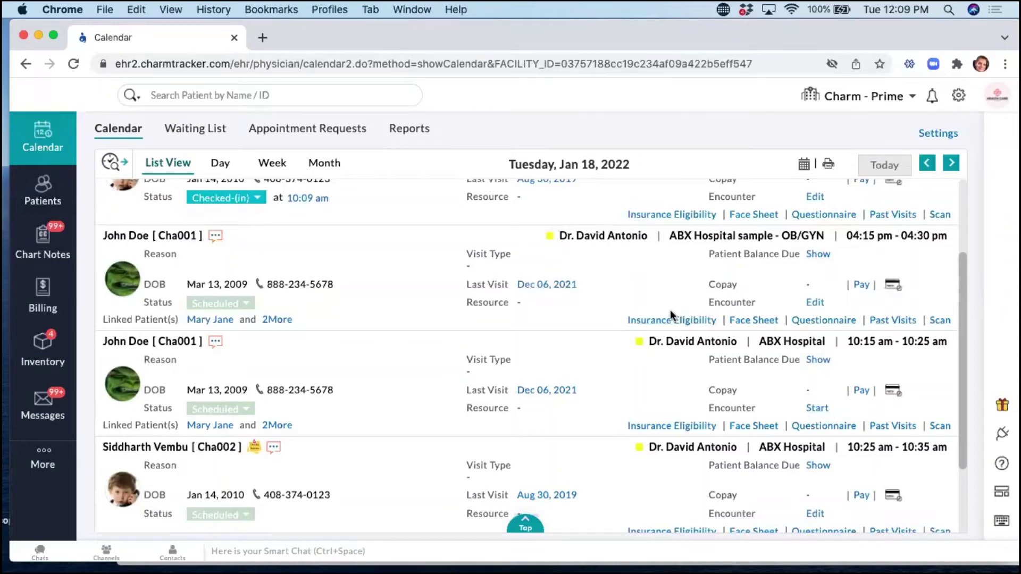
{"action": "scroll", "coordinate": [524, 305], "scroll_direction": "up", "scroll_amount": 3}
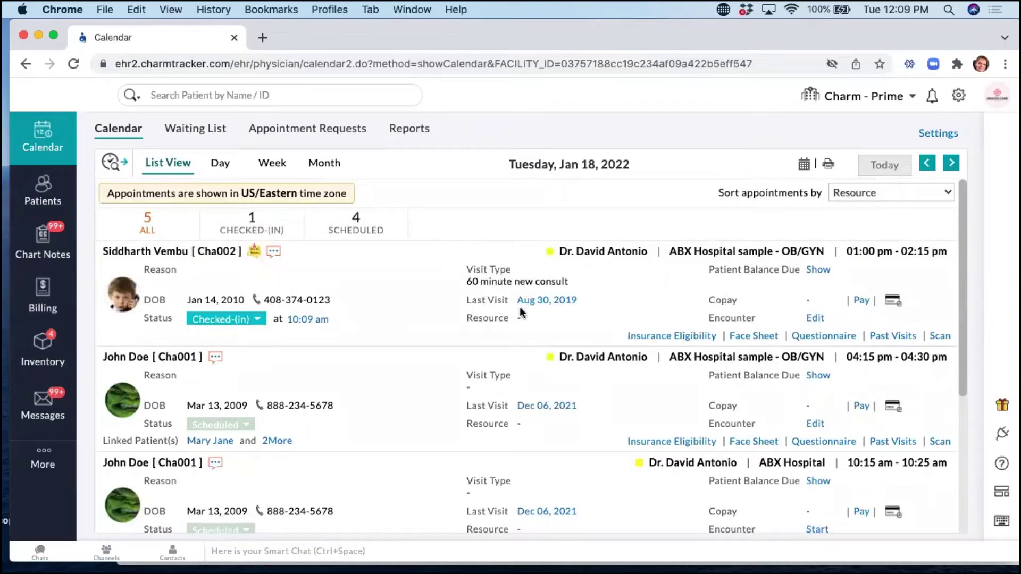
Open the sample patient's chart dashboard from Recent Patients and dismiss his alerts.
{"action": "left_click", "coordinate": [217, 96]}
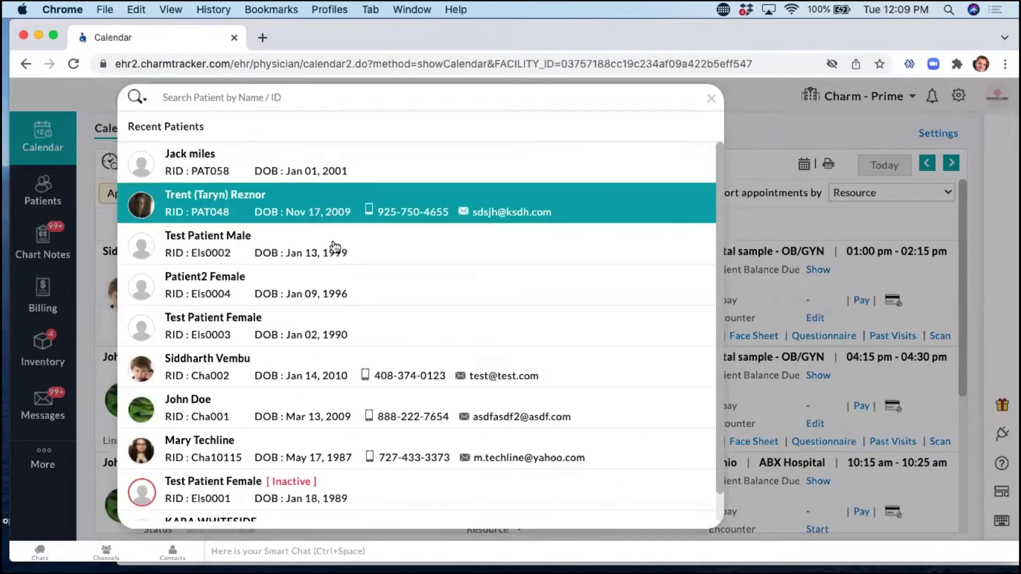
{"action": "left_click", "coordinate": [314, 216]}
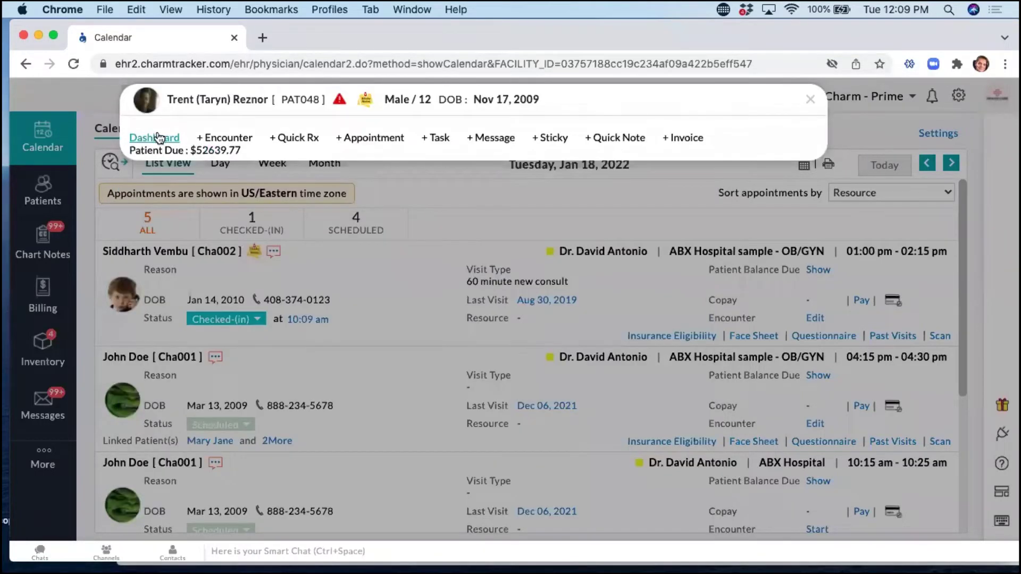
{"action": "left_click", "coordinate": [476, 234]}
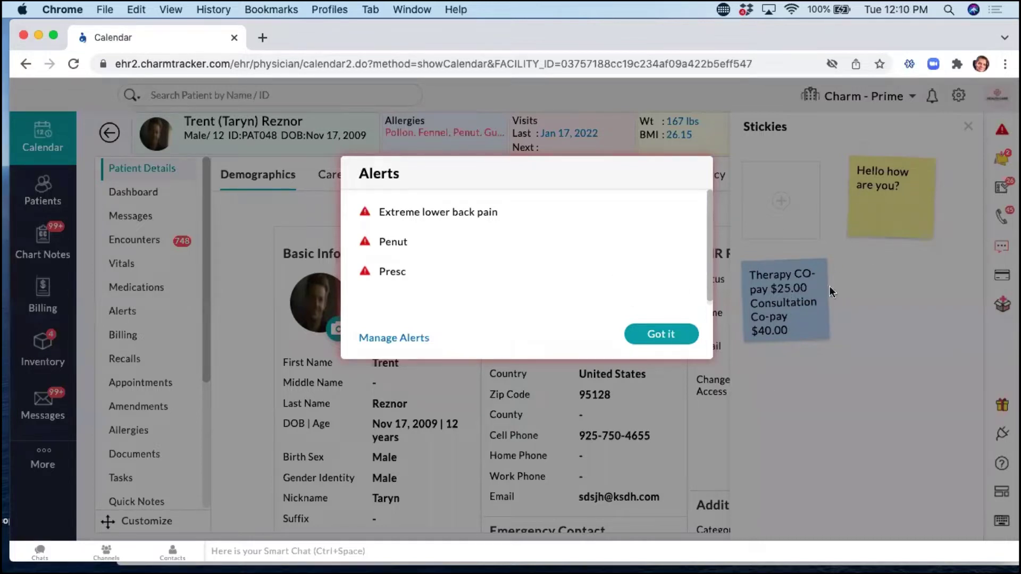
{"action": "left_click", "coordinate": [684, 335]}
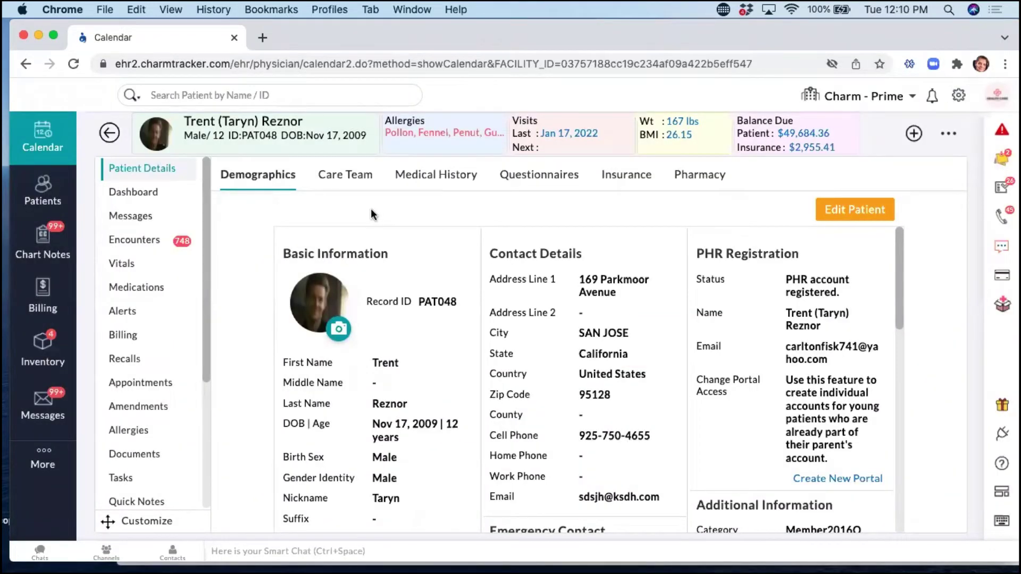
Glance at the add-to-chart options without choosing one, then open the Encounters list.
{"action": "left_click", "coordinate": [912, 135]}
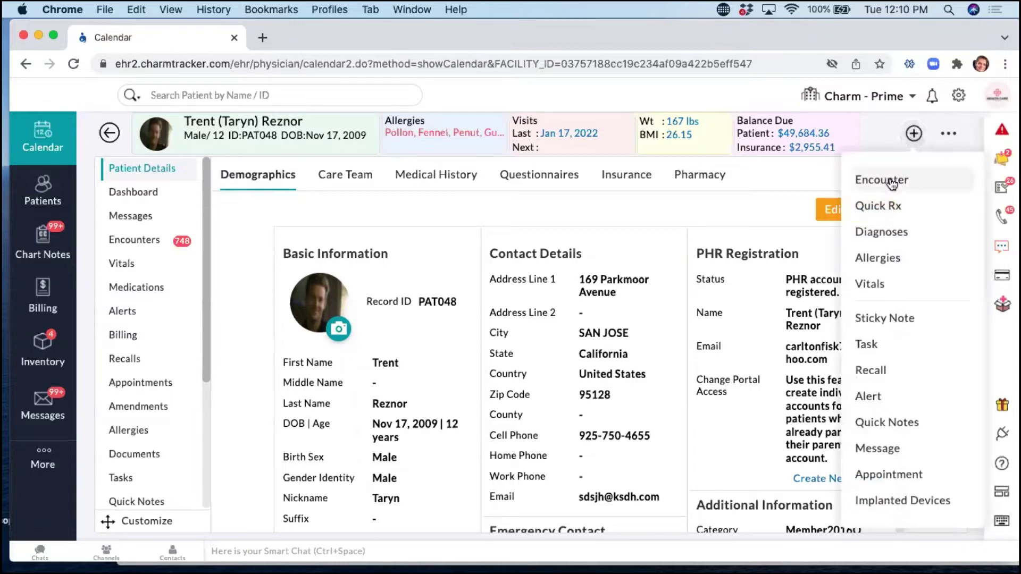
{"action": "left_click", "coordinate": [738, 90]}
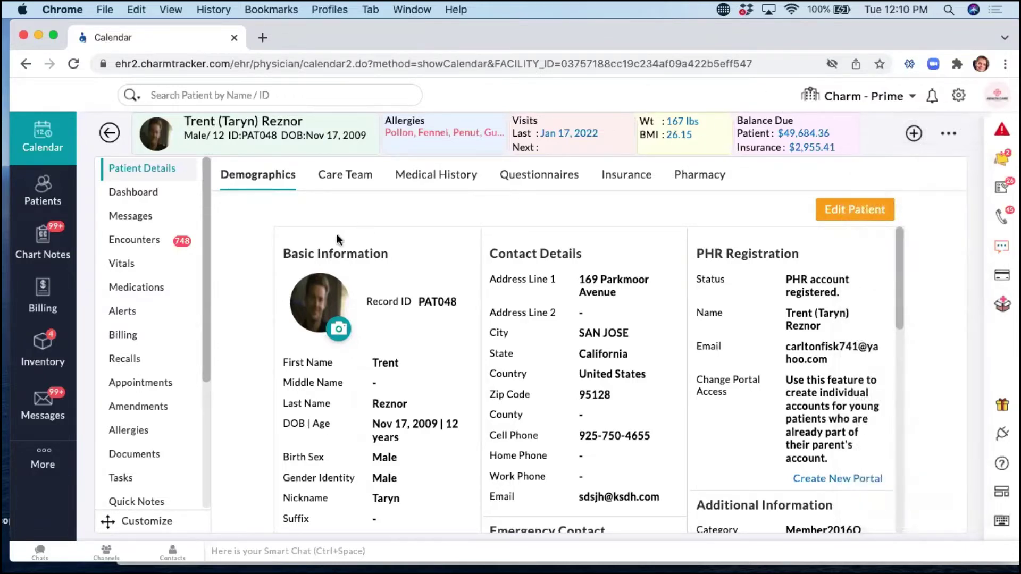
{"action": "left_click", "coordinate": [139, 243]}
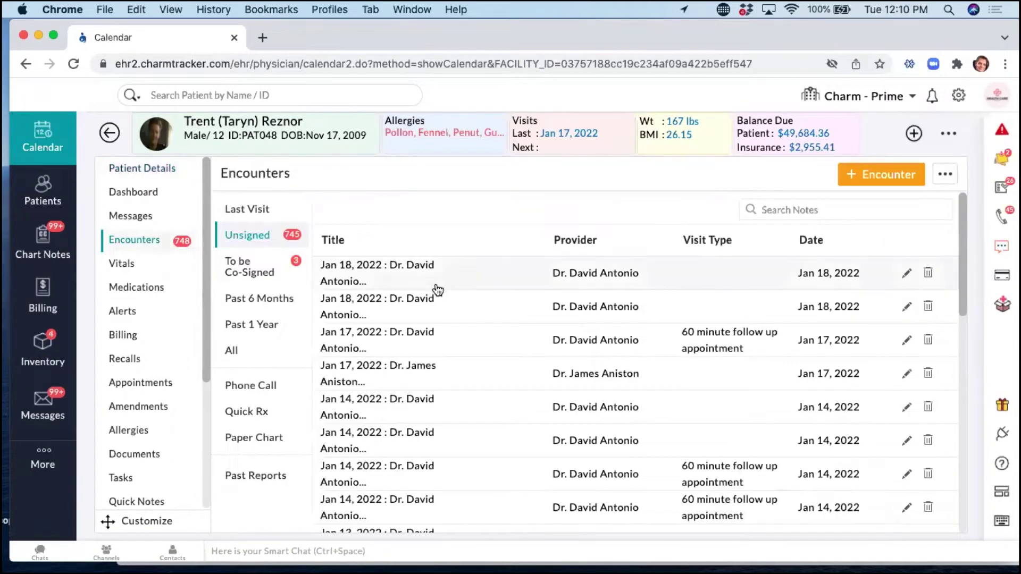
Open the Jan 17, 2022 60-minute follow-up encounter note.
{"action": "left_click", "coordinate": [417, 353]}
{"action": "scroll", "coordinate": [477, 371], "scroll_direction": "down", "scroll_amount": 5}
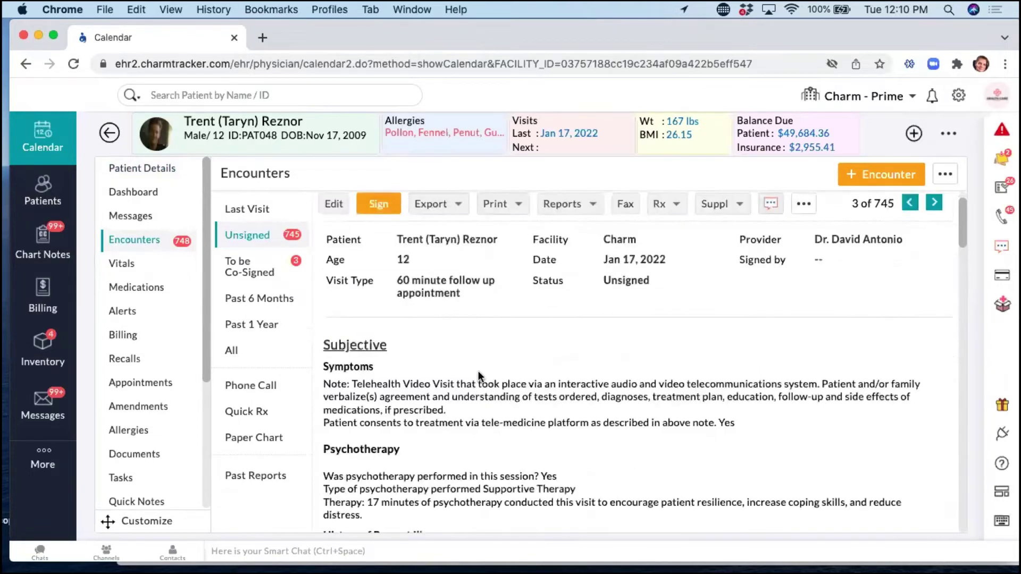
{"action": "scroll", "coordinate": [477, 371], "scroll_direction": "up", "scroll_amount": 5}
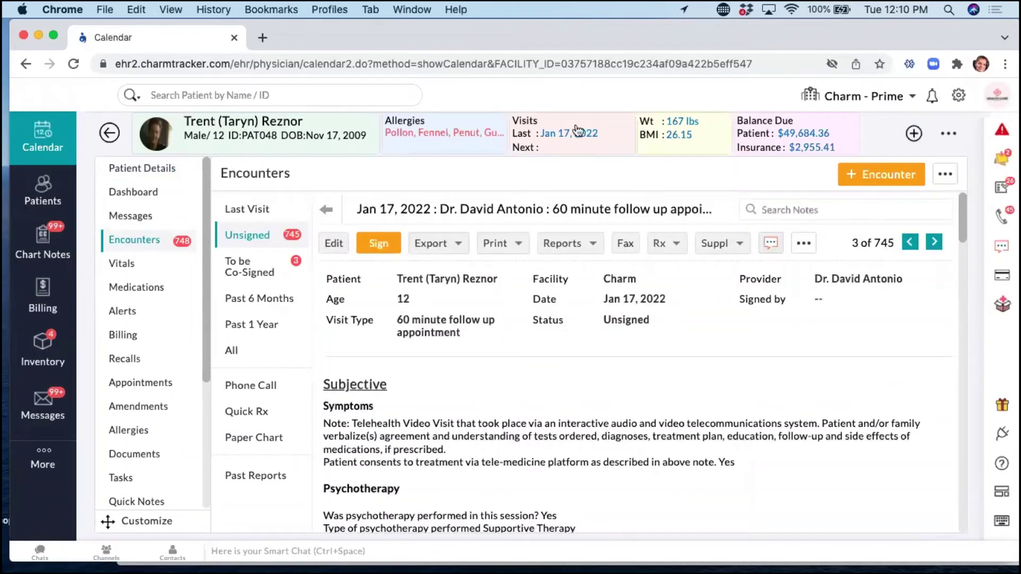
Try + Encounter, dismiss the unfinished-consultations prompt, and move the browser window down.
{"action": "left_click", "coordinate": [882, 178]}
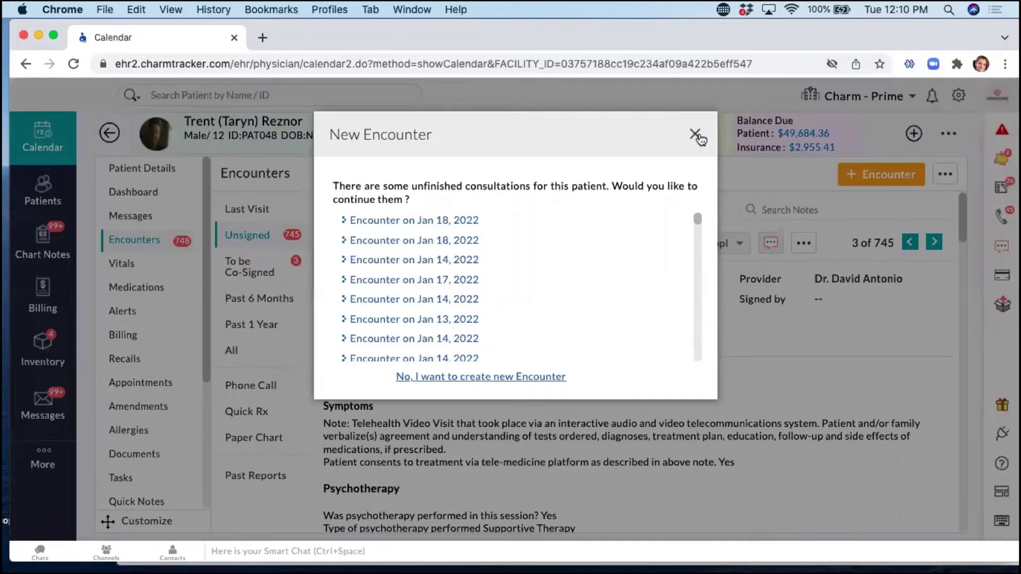
{"action": "left_click", "coordinate": [696, 135]}
{"action": "left_click_drag", "start_coordinate": [315, 33], "coordinate": [317, 70]}
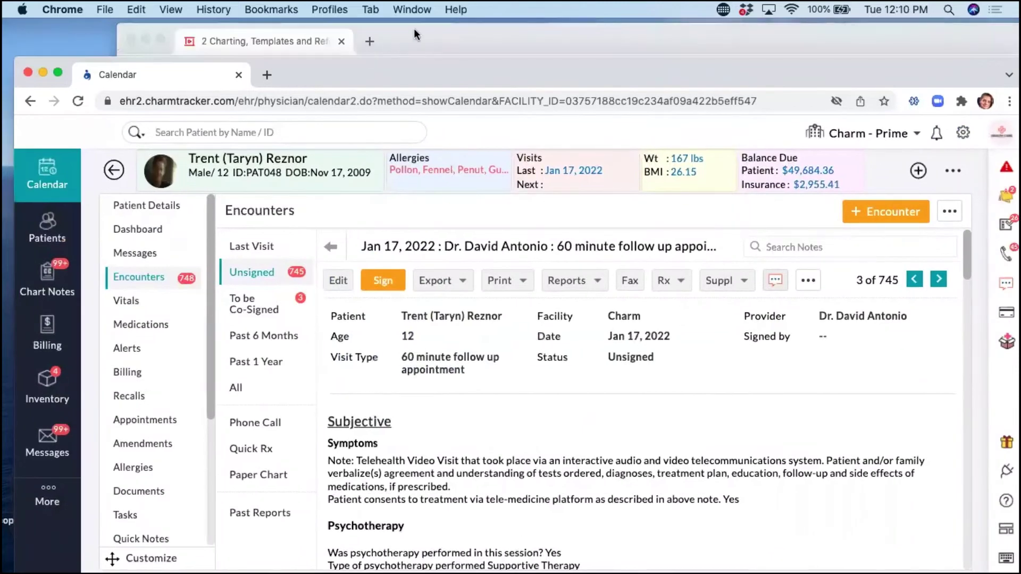
{"action": "left_click", "coordinate": [414, 28]}
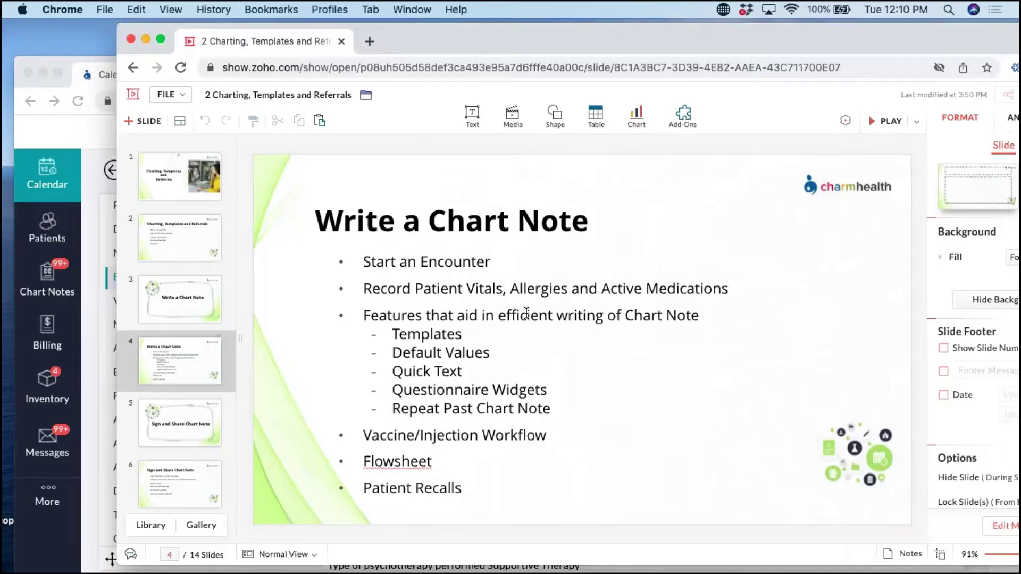
{"action": "left_click_drag", "start_coordinate": [454, 39], "coordinate": [466, 41]}
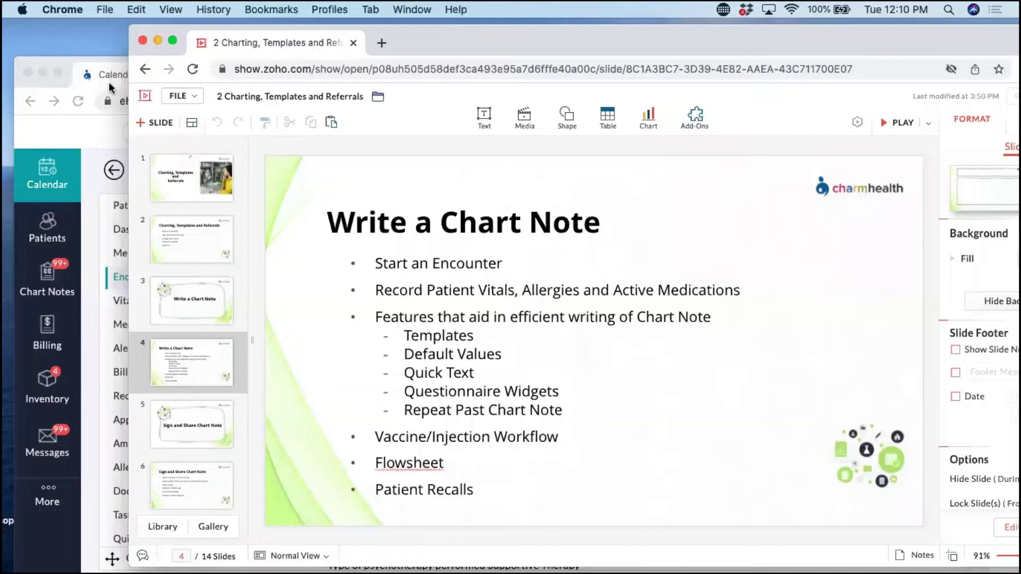
{"action": "left_click", "coordinate": [69, 58]}
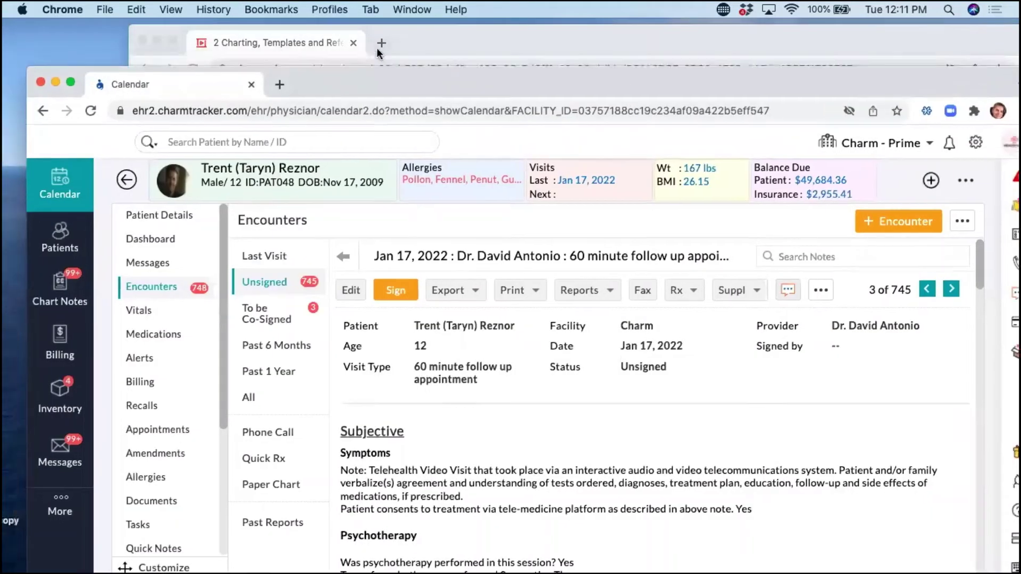
Move the browser window back to the top and return to the EHR home page.
{"action": "left_click_drag", "start_coordinate": [318, 67], "coordinate": [305, 24]}
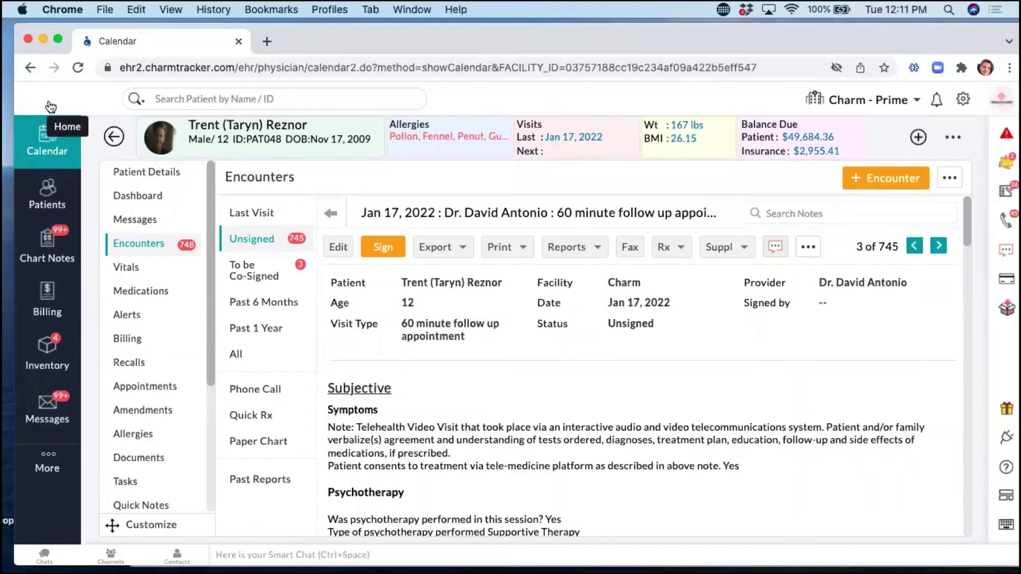
{"action": "left_click", "coordinate": [51, 106]}
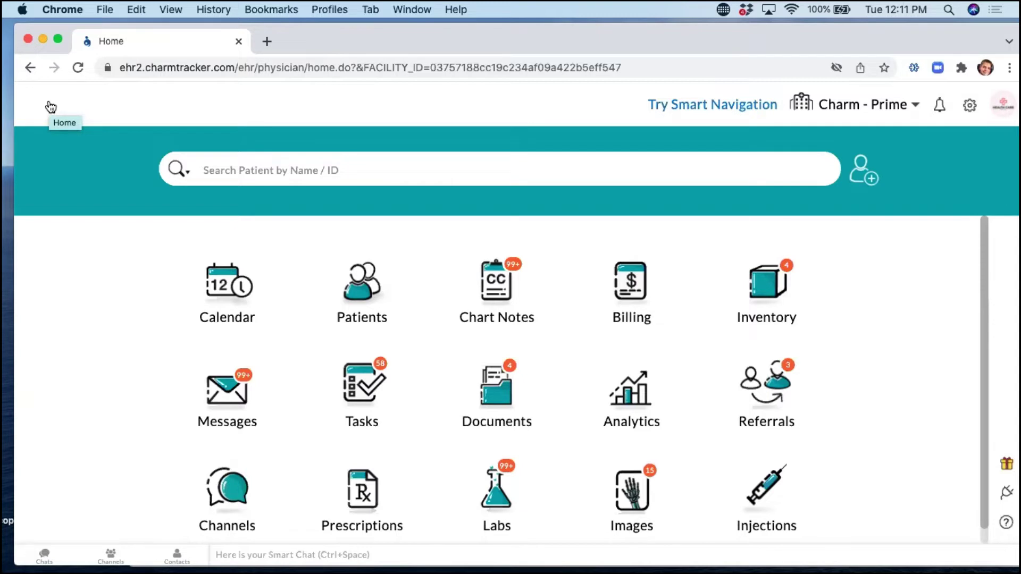
Pick the sample patient from Recent Patients in the search box and open his chart dashboard.
{"action": "left_click", "coordinate": [287, 173]}
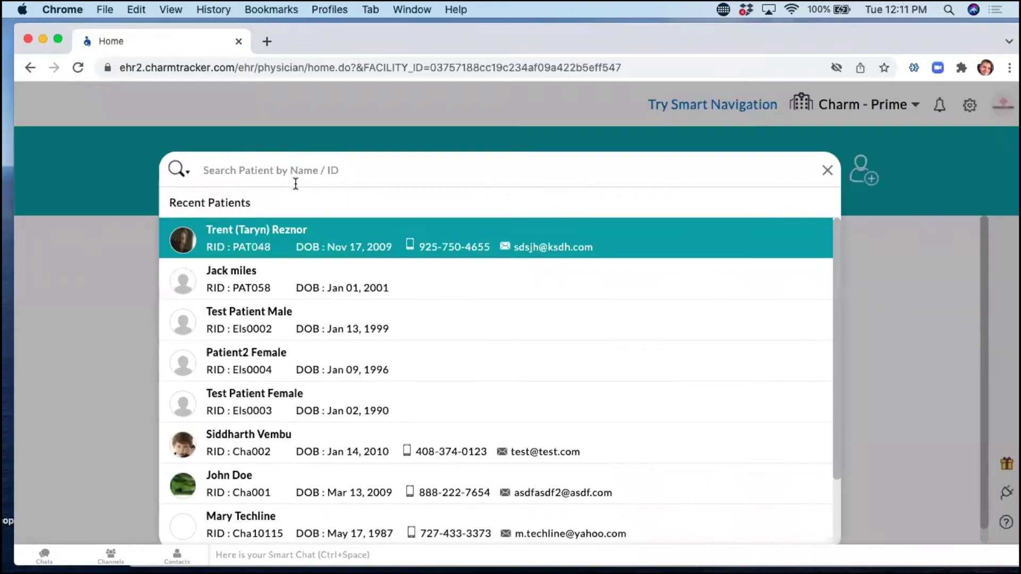
{"action": "left_click", "coordinate": [280, 245]}
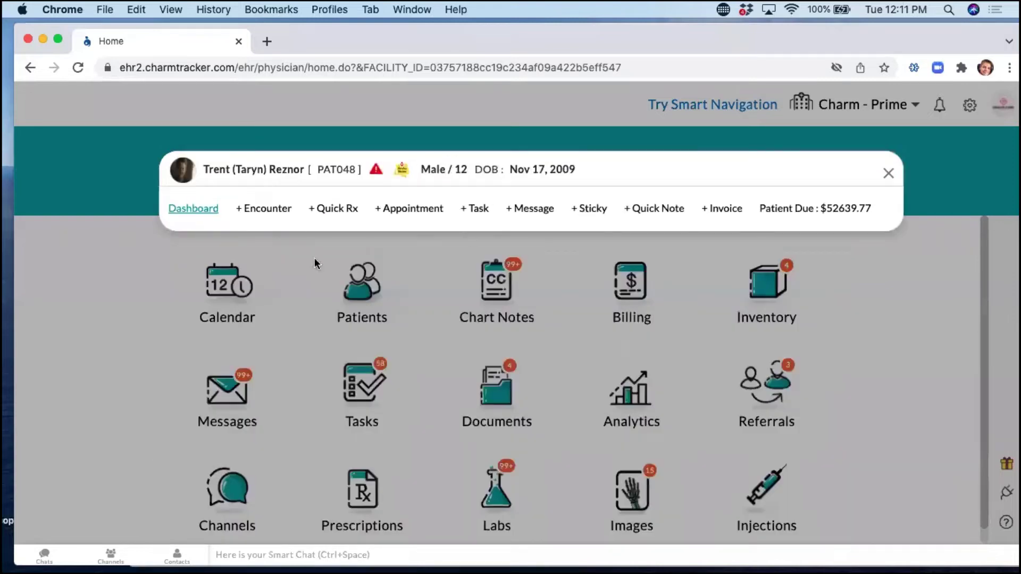
{"action": "left_click", "coordinate": [201, 213]}
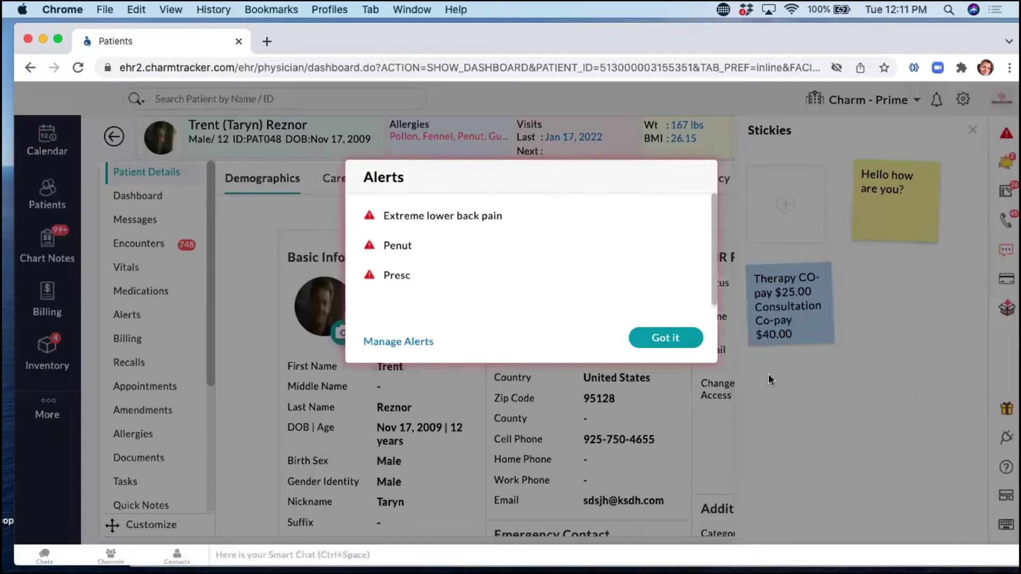
Dismiss the patient's alerts and open a new Add Vitals form from the + menu.
{"action": "left_click", "coordinate": [671, 338]}
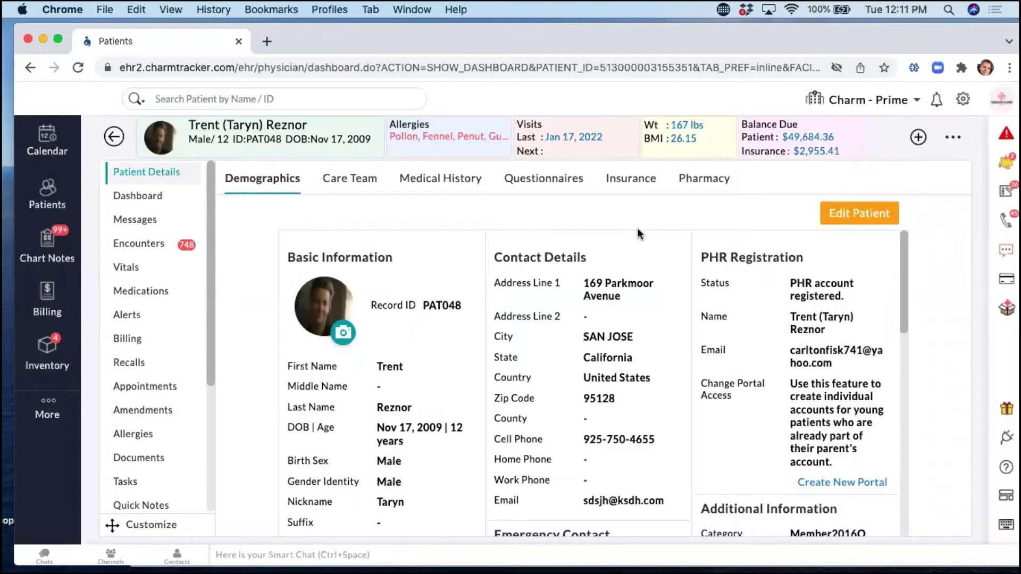
{"action": "left_click", "coordinate": [918, 139]}
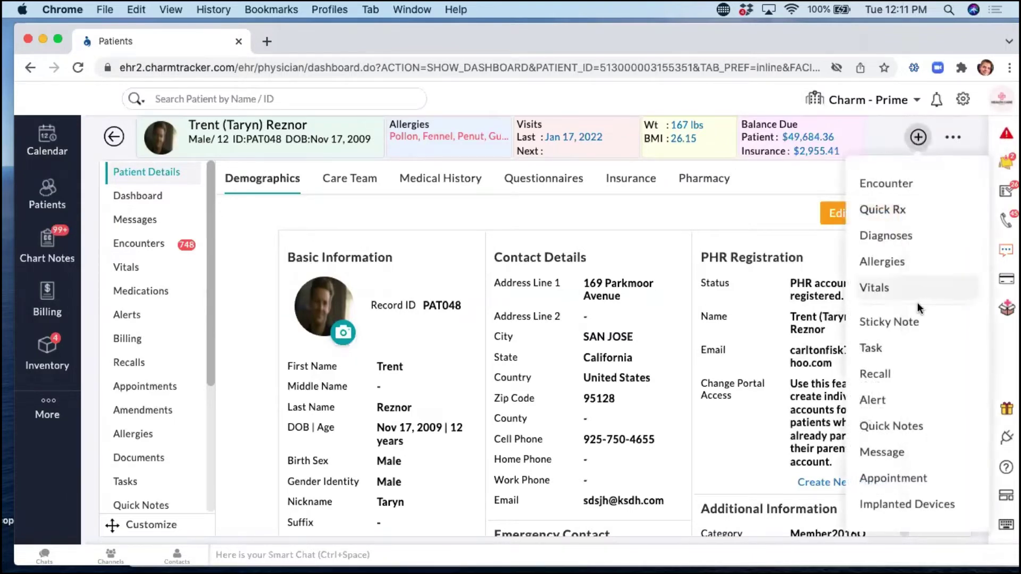
{"action": "left_click", "coordinate": [907, 290]}
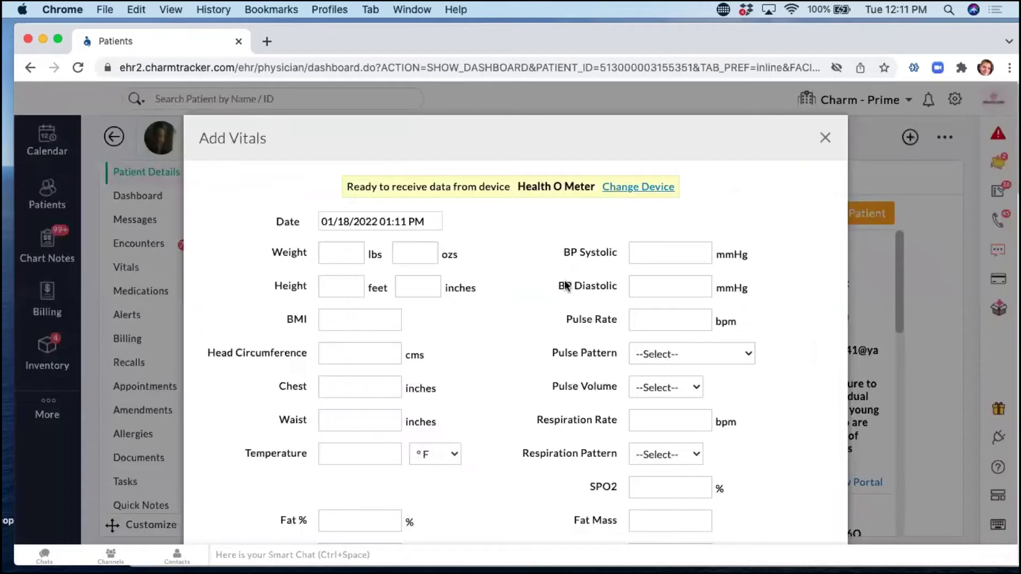
Step through the Weight, Height and BMI fields, close the form unsaved, then reopen it with V and close it again.
{"action": "left_click", "coordinate": [329, 252]}
{"action": "left_click", "coordinate": [339, 285]}
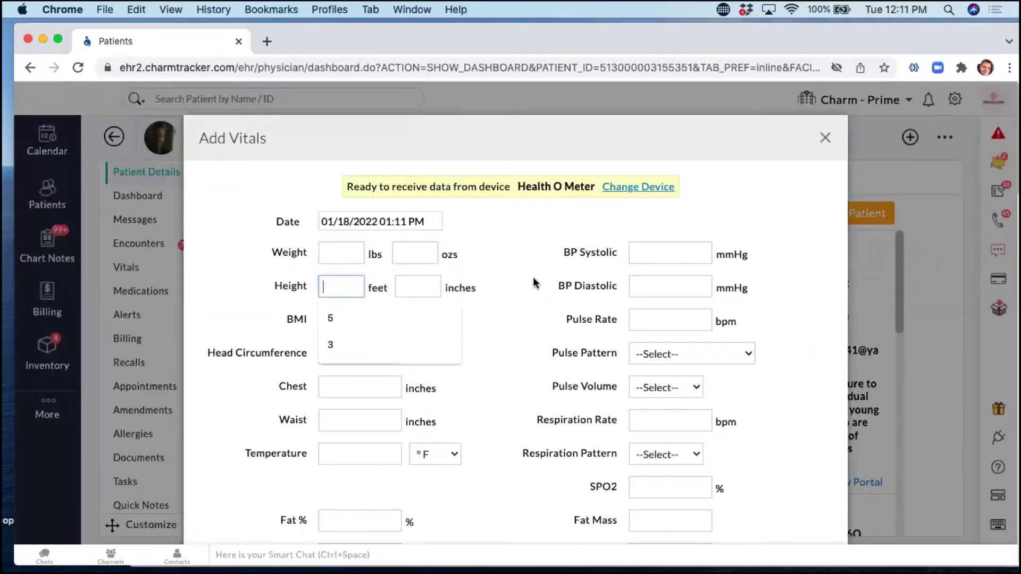
{"action": "left_click", "coordinate": [345, 287]}
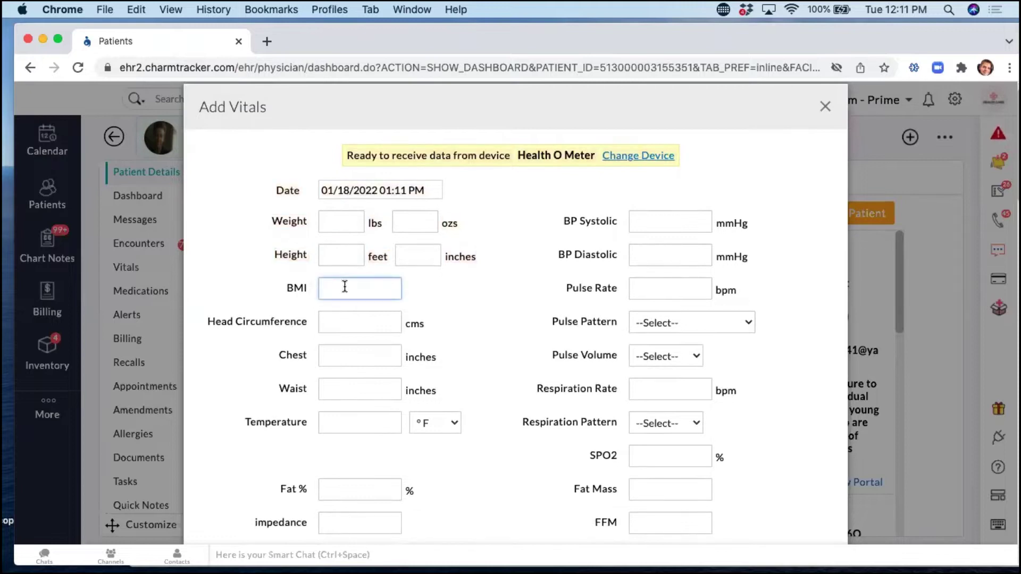
{"action": "scroll", "coordinate": [477, 315], "scroll_direction": "down", "scroll_amount": 15}
{"action": "scroll", "coordinate": [477, 315], "scroll_direction": "up", "scroll_amount": 10}
{"action": "scroll", "coordinate": [476, 314], "scroll_direction": "up", "scroll_amount": 5}
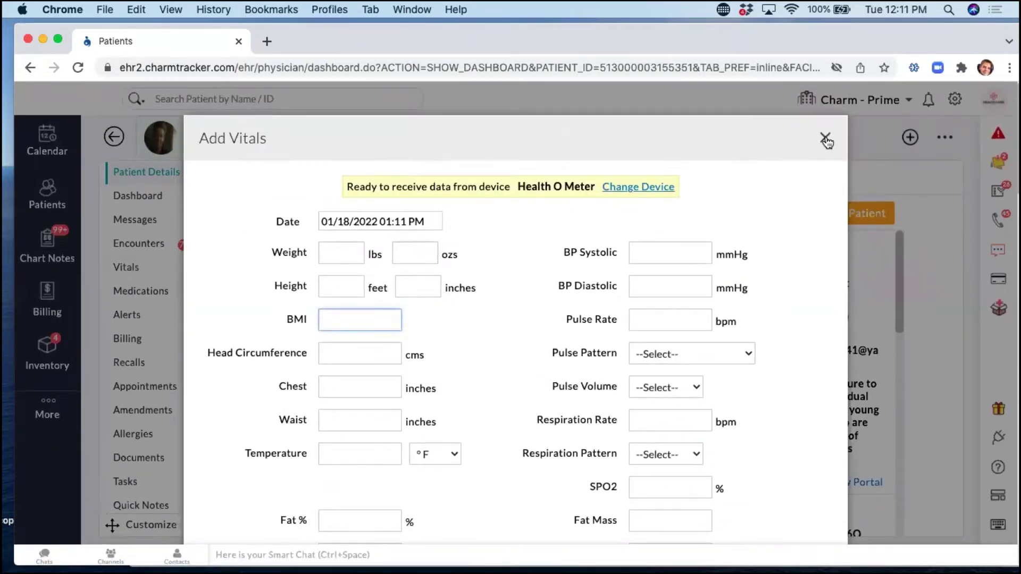
{"action": "left_click", "coordinate": [826, 140]}
{"action": "key", "text": "v"}
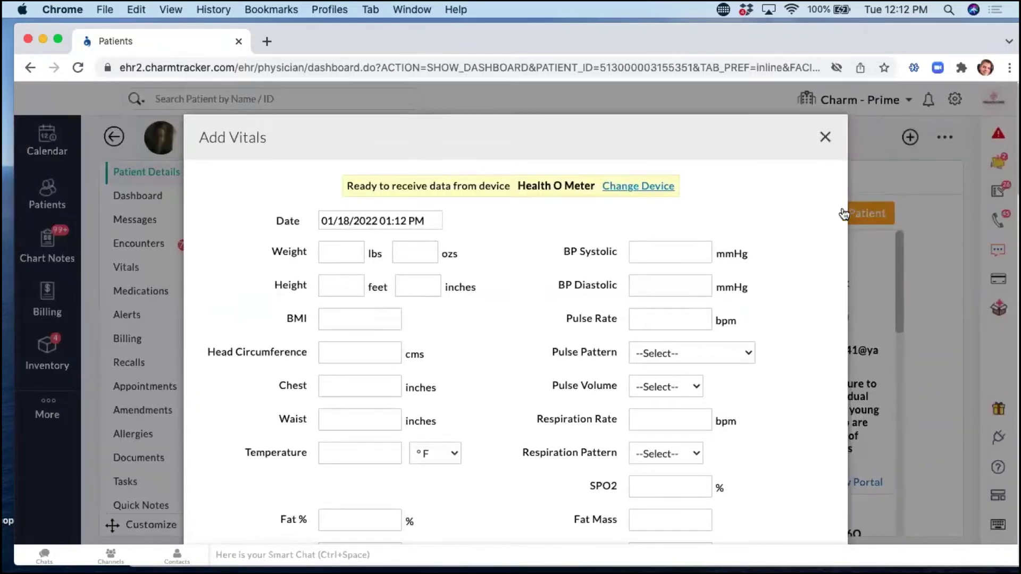
{"action": "left_click", "coordinate": [844, 213]}
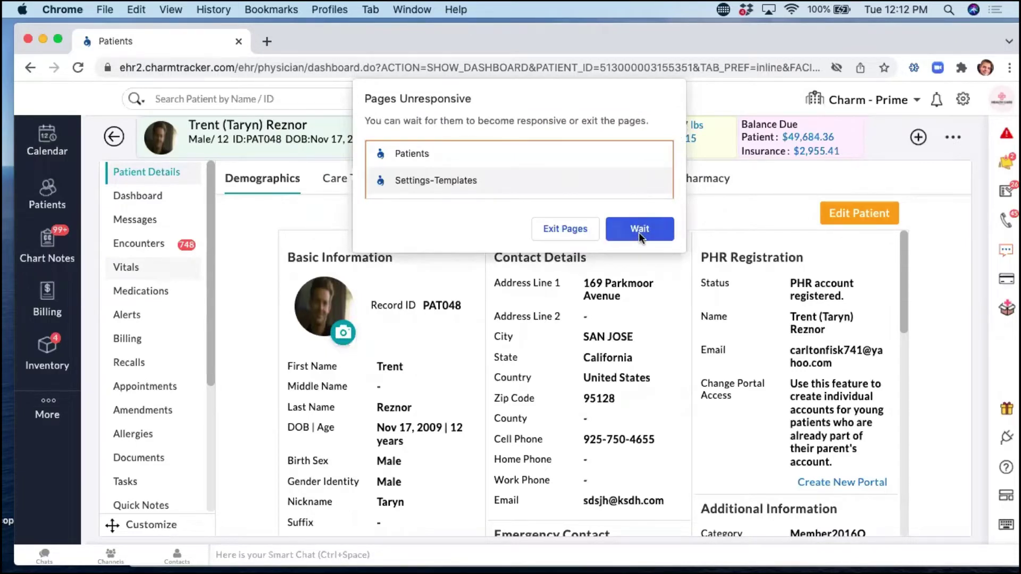
Let the unresponsive page keep loading, then open and discard a new vitals entry from the Vitals section.
{"action": "left_click", "coordinate": [639, 231]}
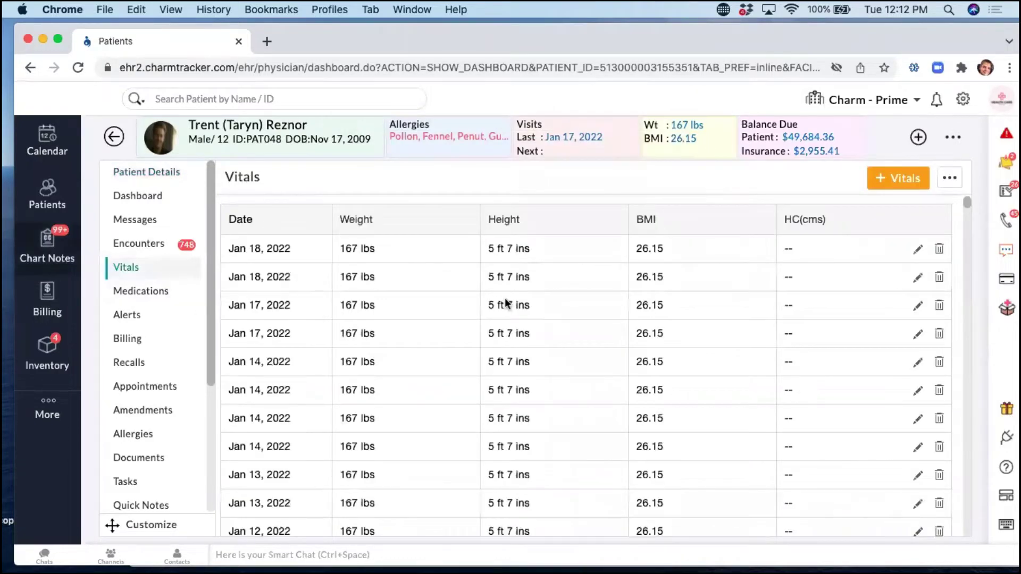
{"action": "scroll", "coordinate": [455, 335], "scroll_direction": "down", "scroll_amount": 3}
{"action": "scroll", "coordinate": [455, 335], "scroll_direction": "up", "scroll_amount": 3}
{"action": "left_click", "coordinate": [897, 181]}
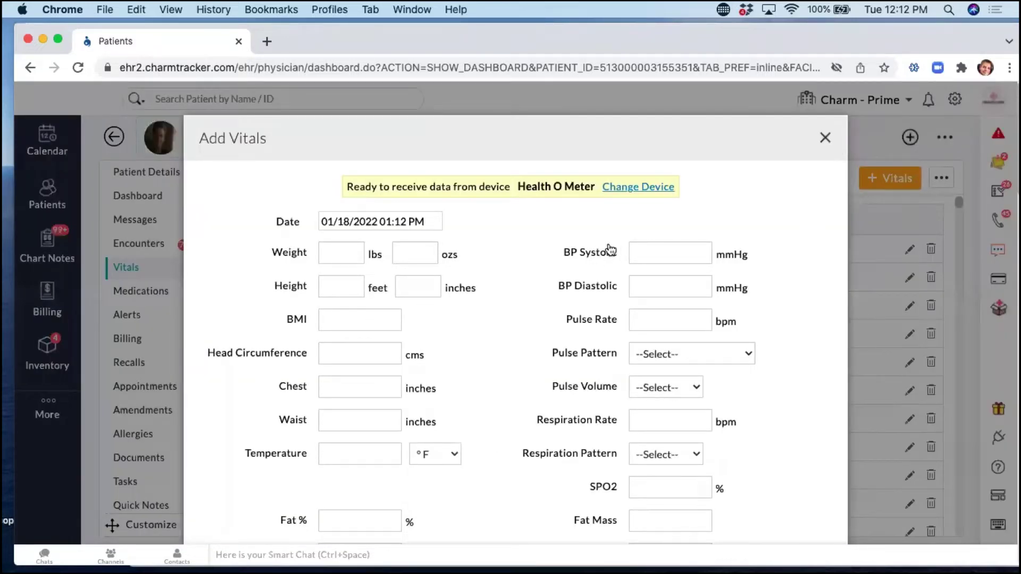
{"action": "left_click", "coordinate": [823, 140]}
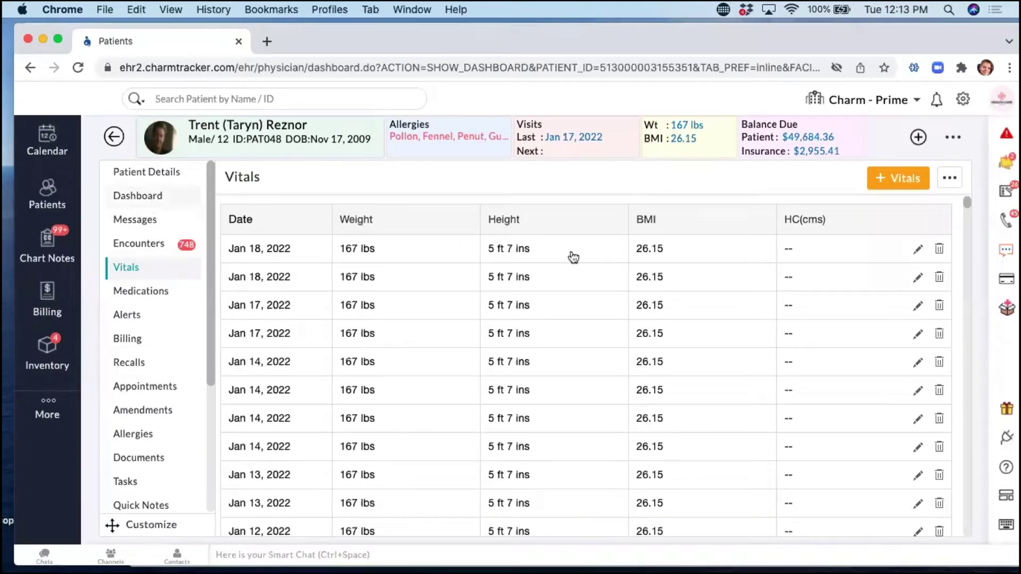
Open the patient dashboard's Flowsheet and switch it to the Check in template.
{"action": "left_click", "coordinate": [118, 197]}
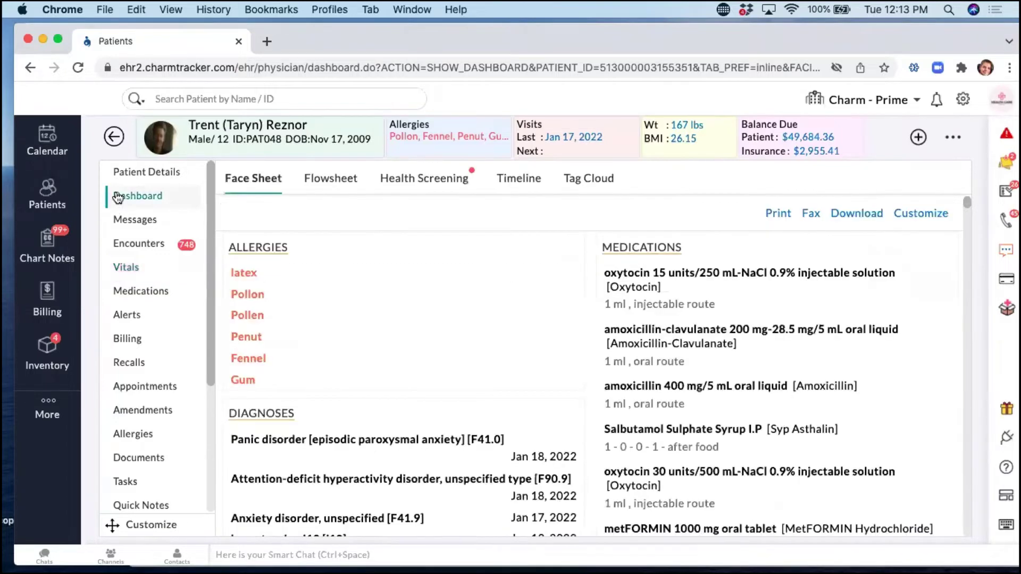
{"action": "left_click", "coordinate": [342, 182]}
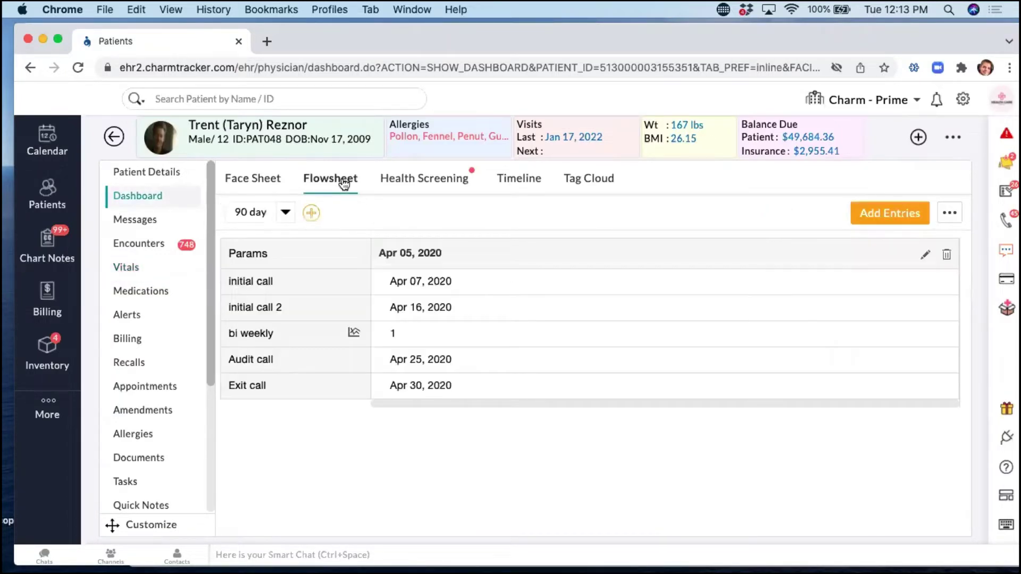
{"action": "left_click", "coordinate": [287, 215]}
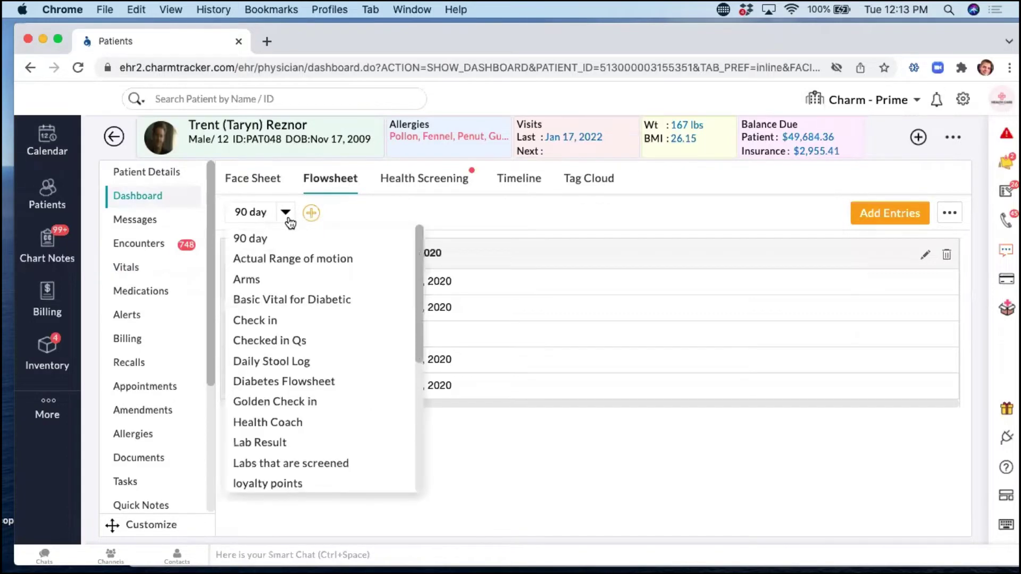
{"action": "left_click", "coordinate": [300, 320]}
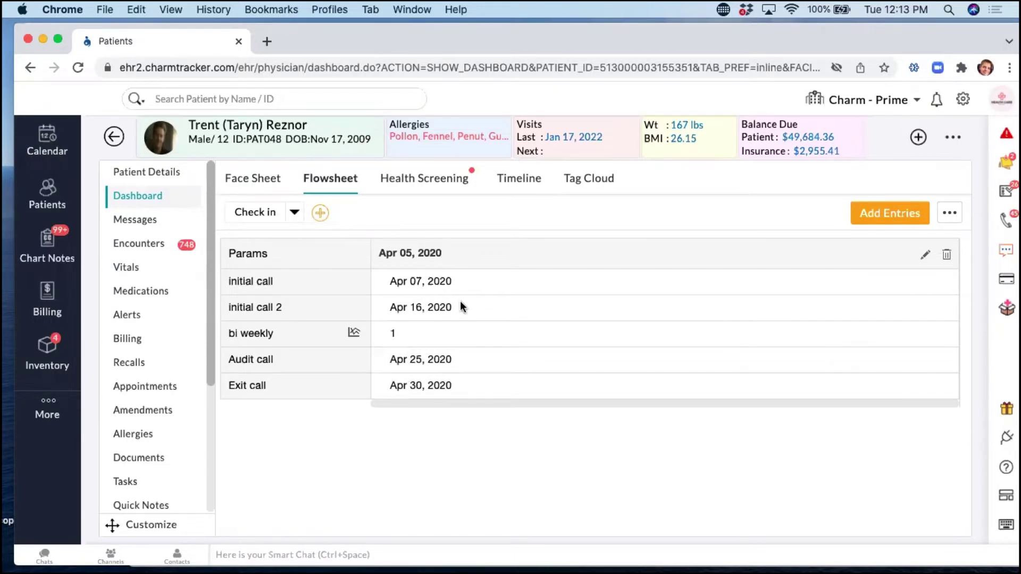
{"action": "scroll", "coordinate": [555, 319], "scroll_direction": "down", "scroll_amount": 3}
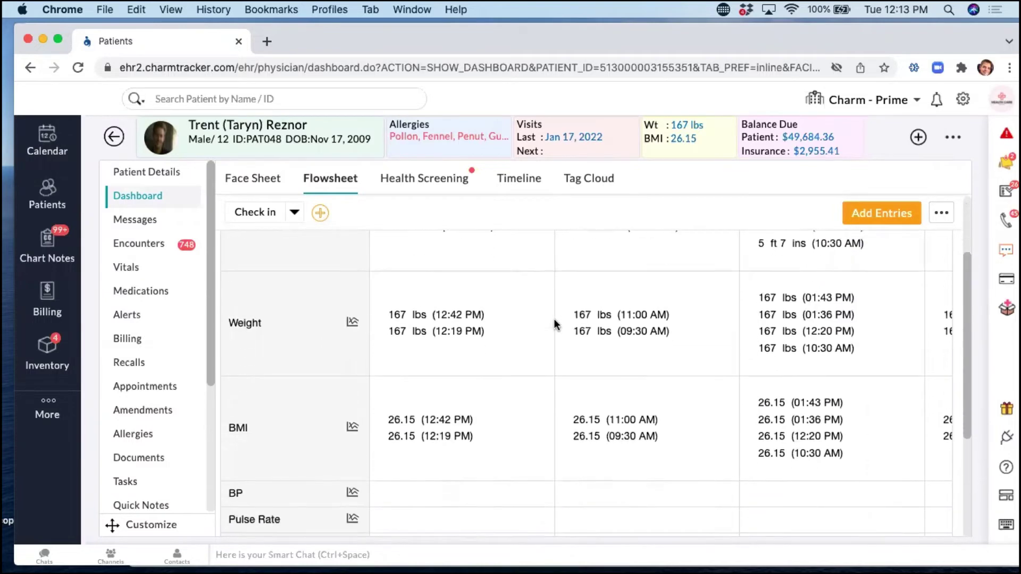
{"action": "scroll", "coordinate": [553, 320], "scroll_direction": "up", "scroll_amount": 2}
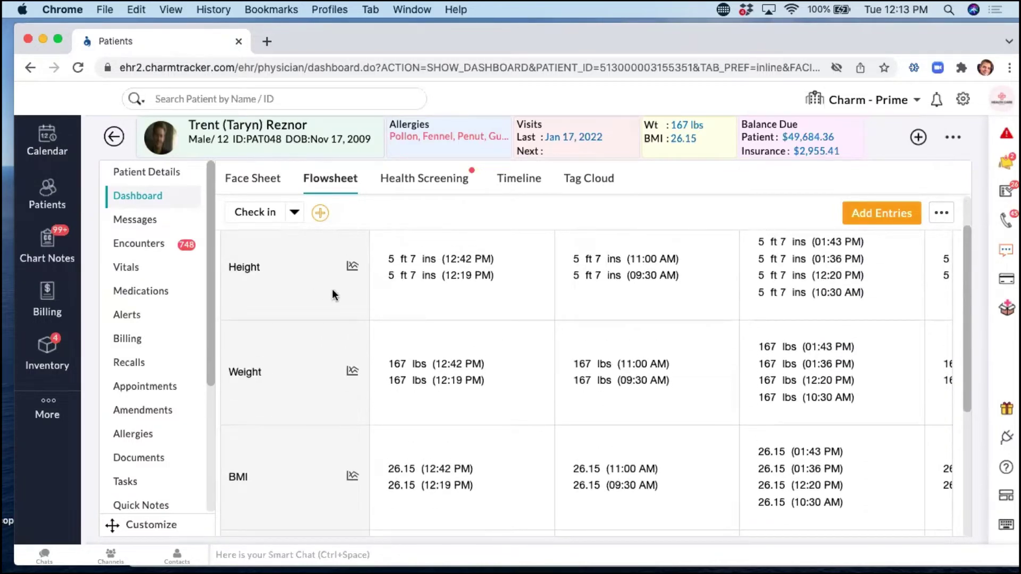
{"action": "scroll", "coordinate": [460, 349], "scroll_direction": "down", "scroll_amount": 2}
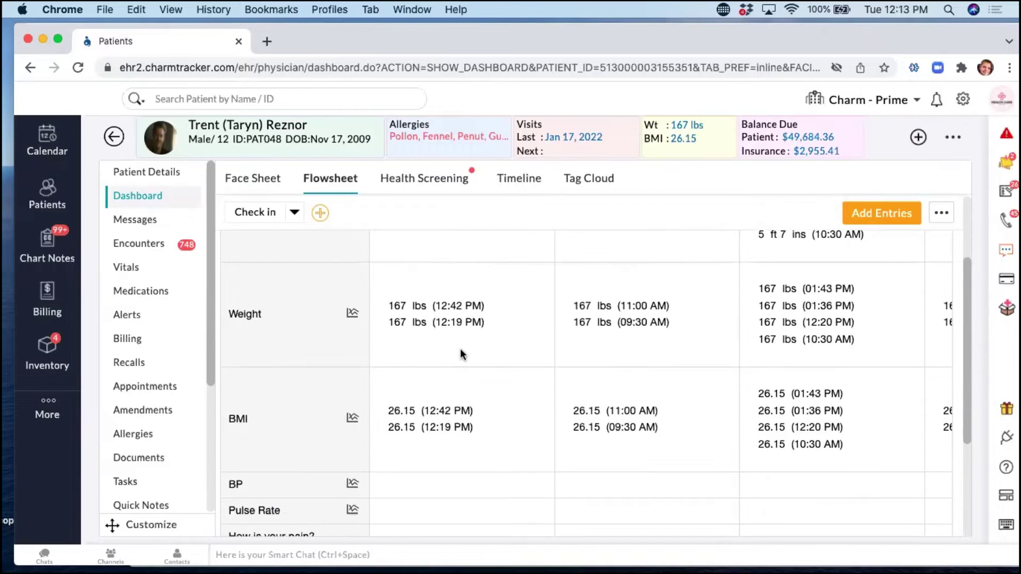
{"action": "scroll", "coordinate": [461, 349], "scroll_direction": "down", "scroll_amount": 5}
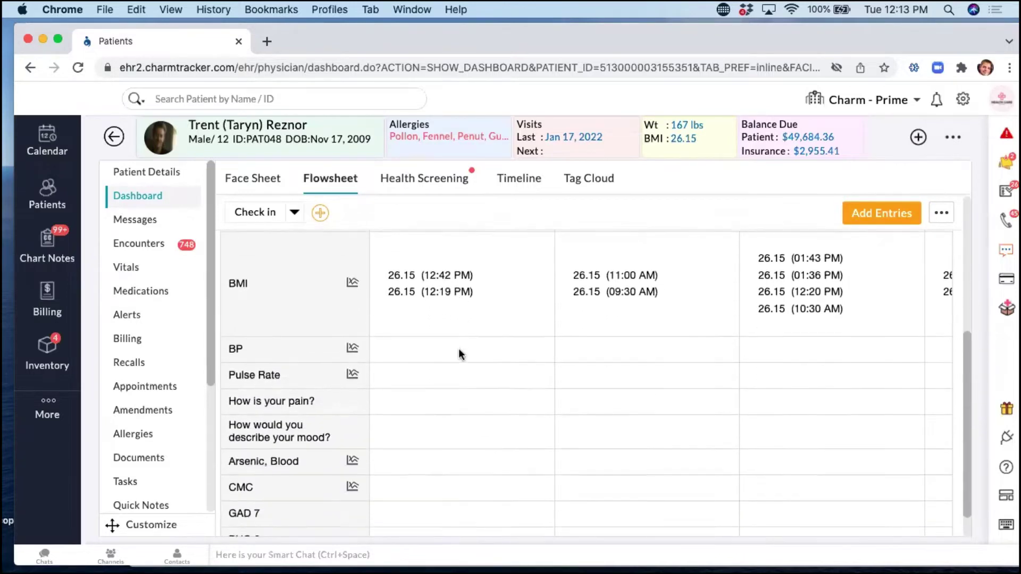
{"action": "scroll", "coordinate": [457, 348], "scroll_direction": "down", "scroll_amount": 1}
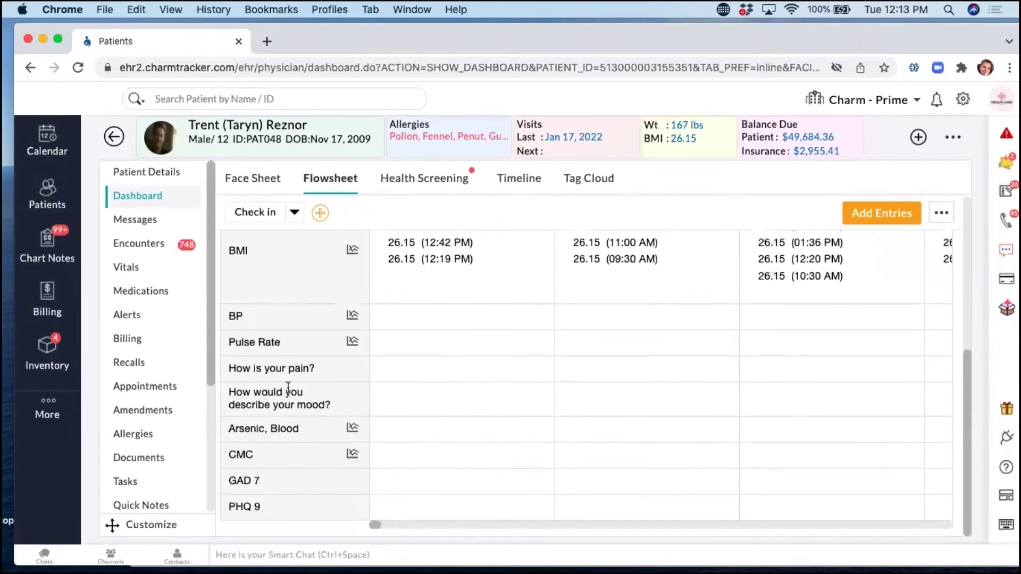
Open the flowsheet's Add Entries form and close it with Escape without saving.
{"action": "left_click", "coordinate": [868, 217]}
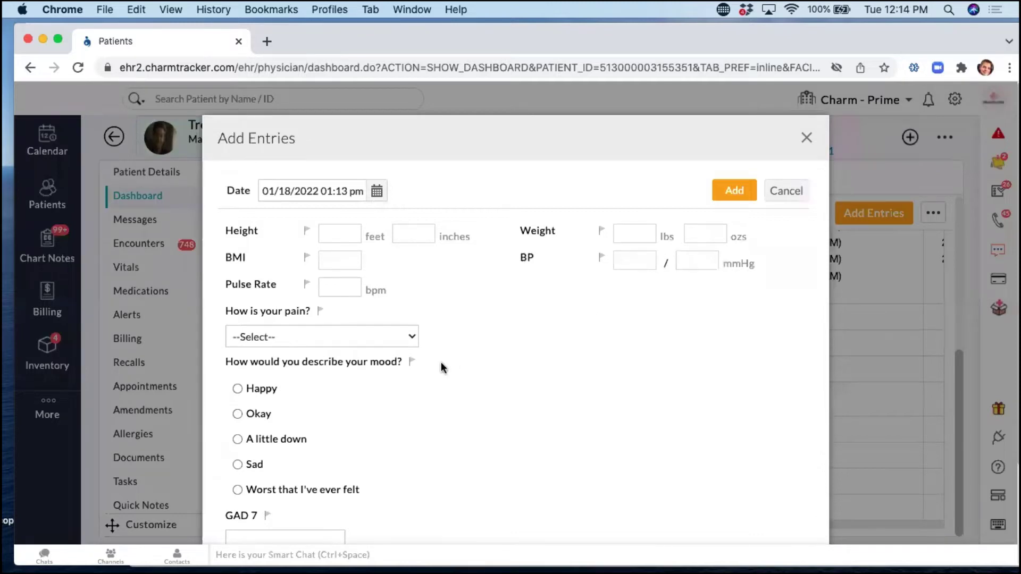
{"action": "scroll", "coordinate": [441, 361], "scroll_direction": "down", "scroll_amount": 5}
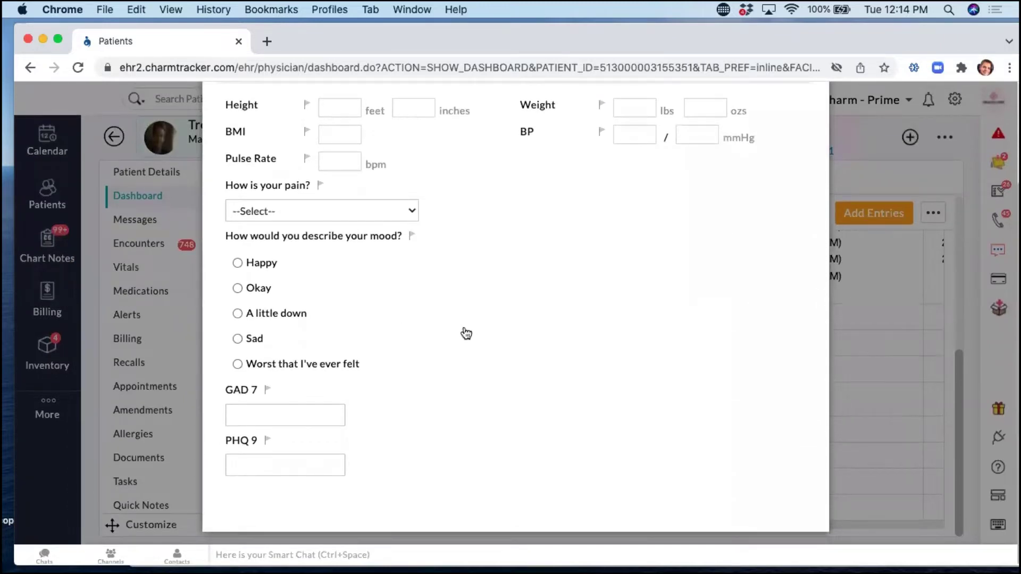
{"action": "scroll", "coordinate": [461, 340], "scroll_direction": "up", "scroll_amount": 3}
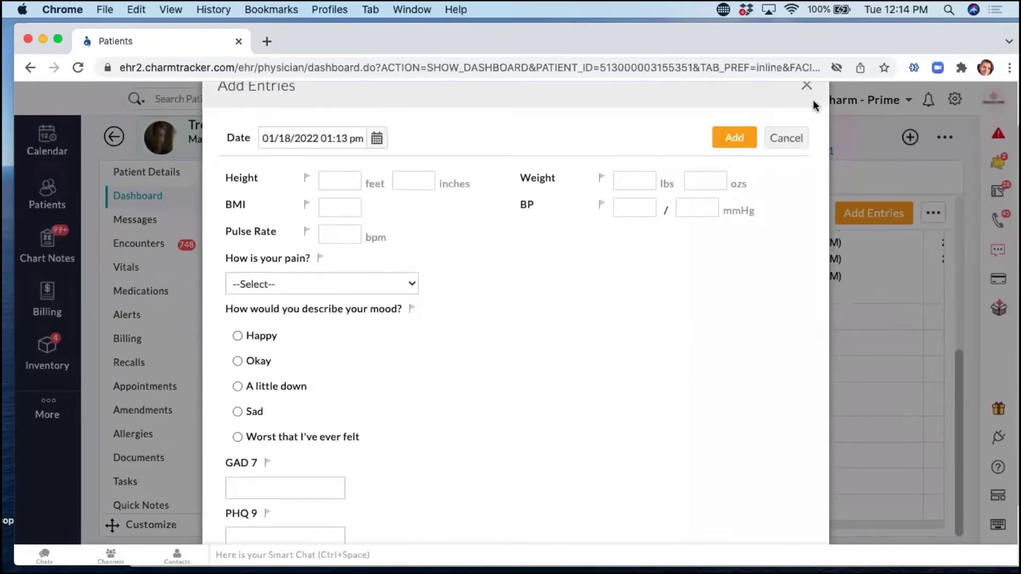
{"action": "key", "text": "Escape"}
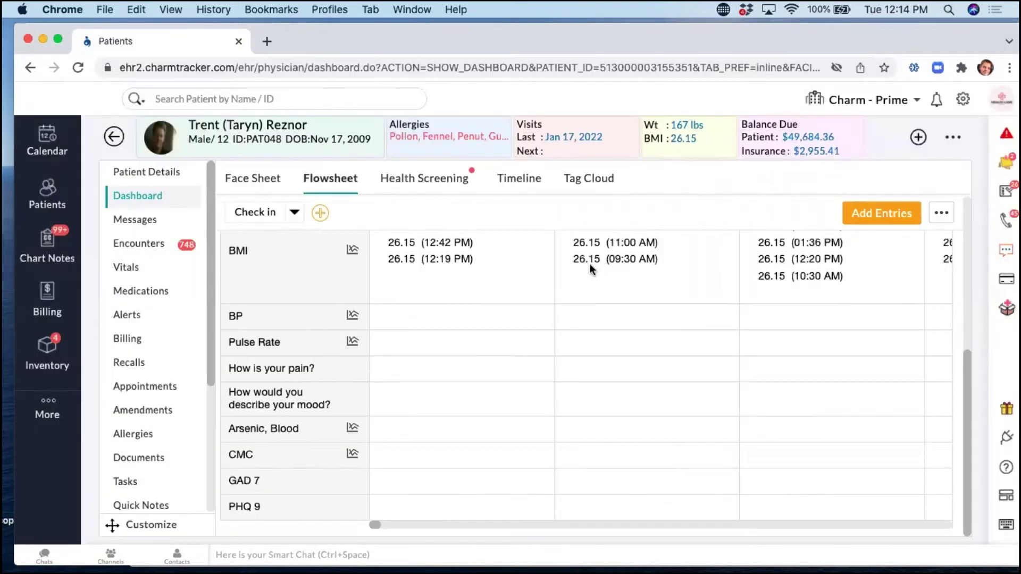
{"action": "scroll", "coordinate": [572, 266], "scroll_direction": "up", "scroll_amount": 5}
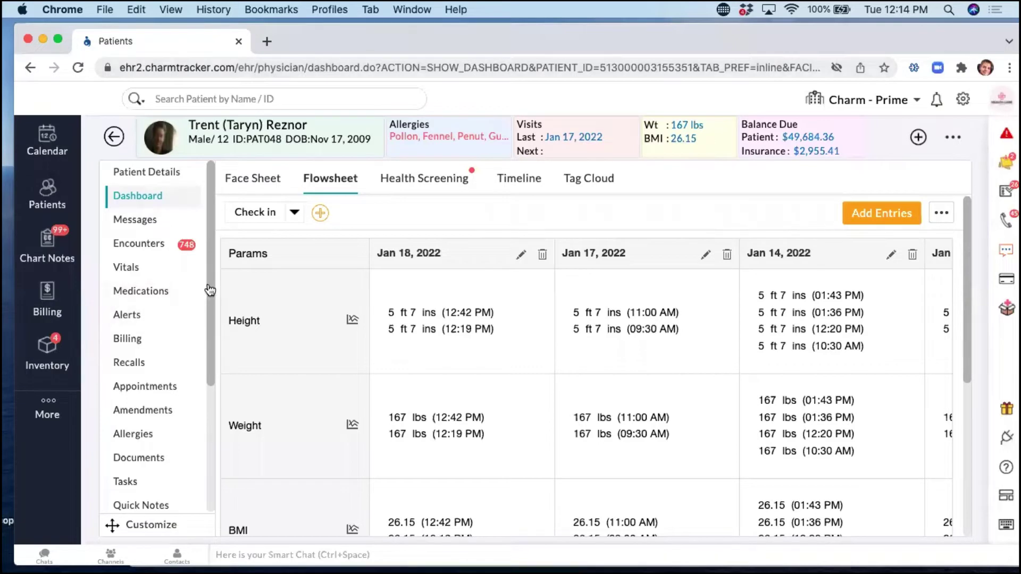
Open the patient's allergies list and start a new allergy entry.
{"action": "left_click_drag", "start_coordinate": [210, 291], "coordinate": [201, 392]}
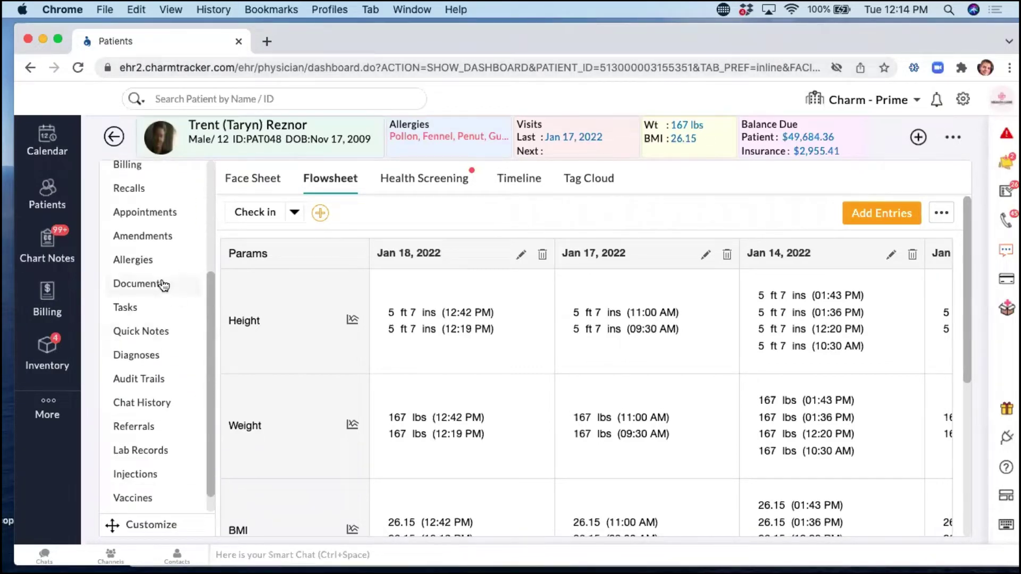
{"action": "left_click", "coordinate": [137, 262]}
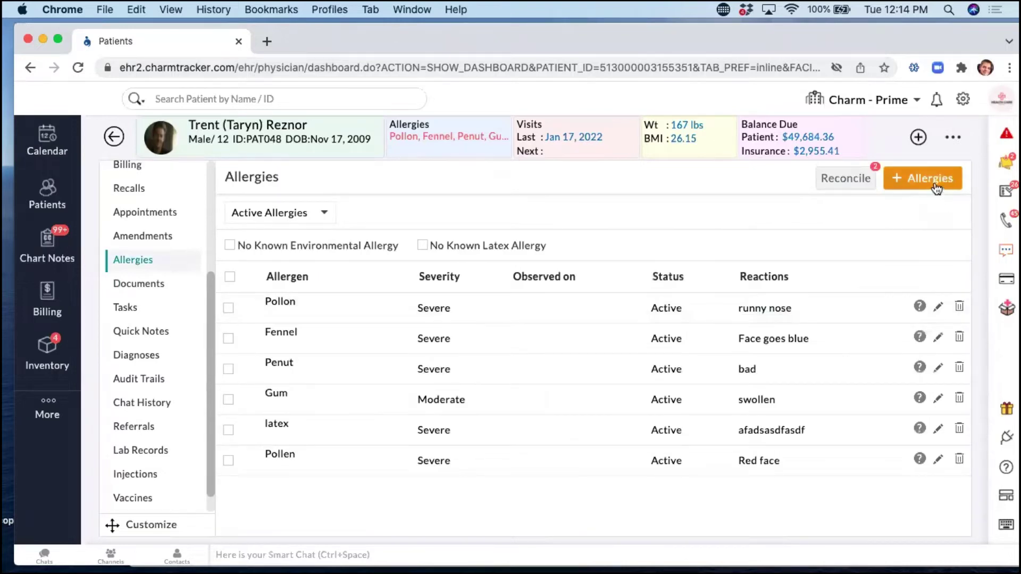
{"action": "left_click", "coordinate": [935, 180]}
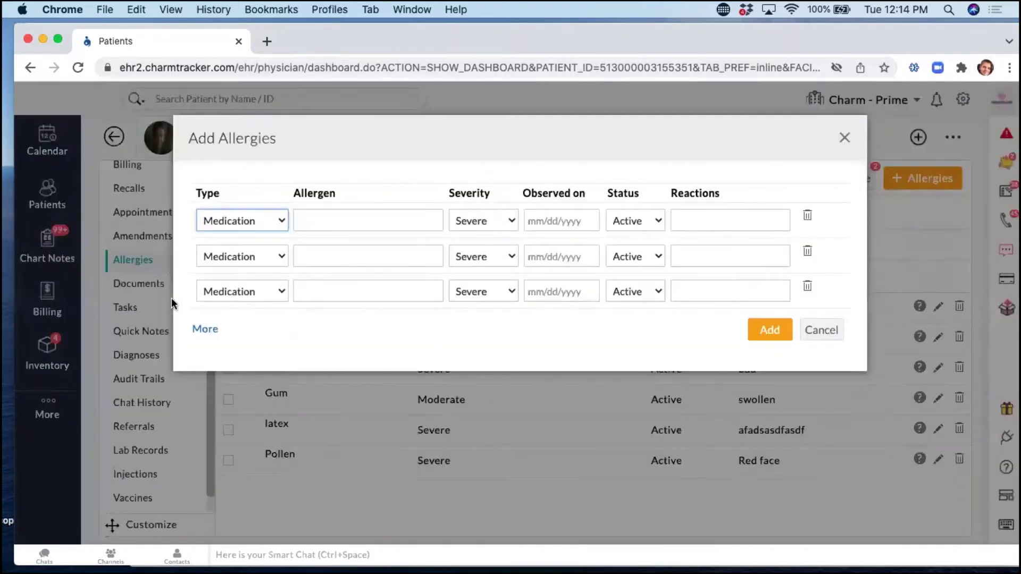
Check the allergy Type choices, cancel without adding, and restore the window to reveal the Zoho Show slides.
{"action": "left_click", "coordinate": [255, 221]}
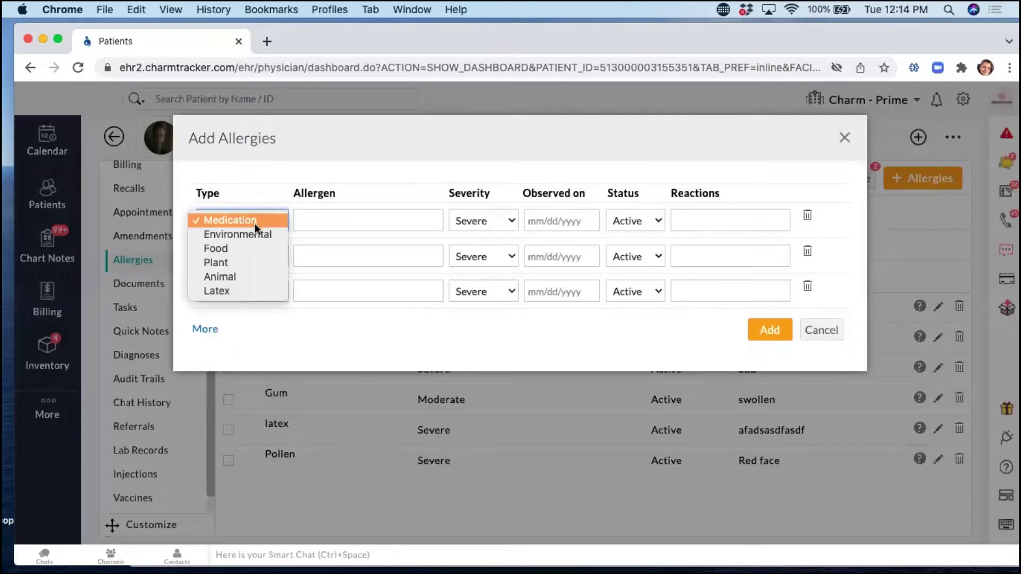
{"action": "left_click", "coordinate": [298, 205]}
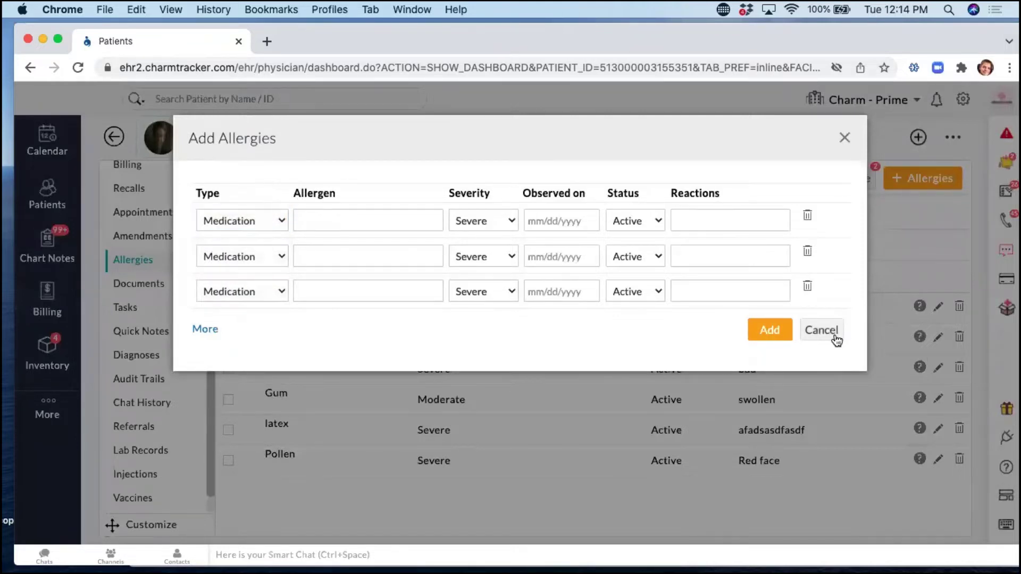
{"action": "left_click", "coordinate": [821, 330]}
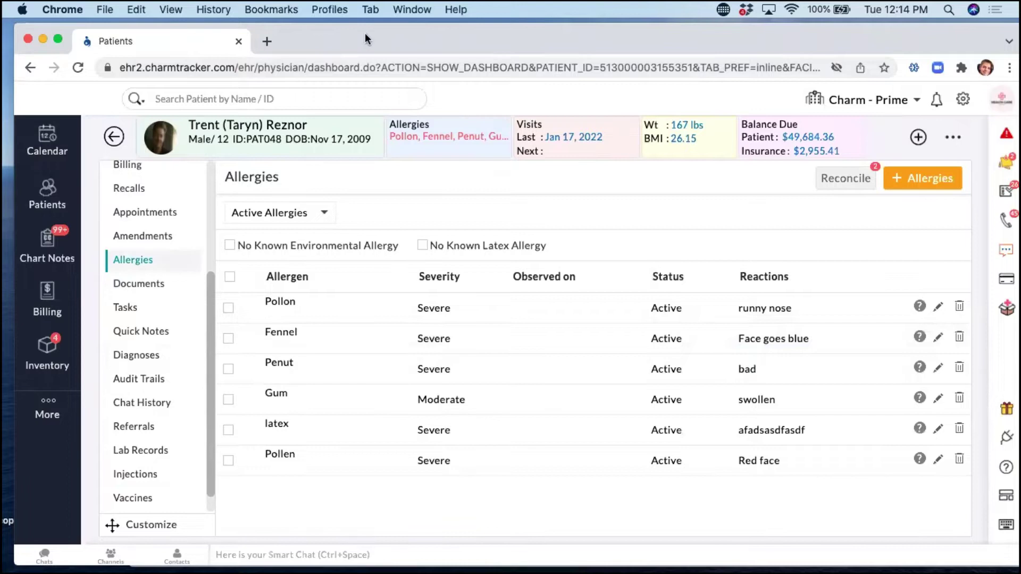
{"action": "double_click", "coordinate": [364, 32]}
{"action": "left_click", "coordinate": [508, 114]}
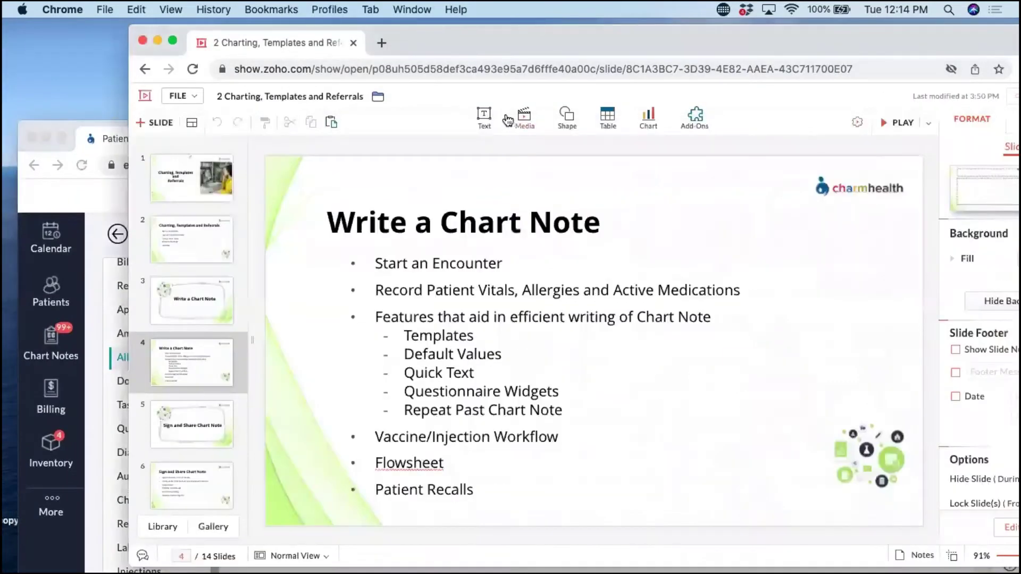
Bring the patient's allergy chart back over the slides, moved up, with the sidebar scrolled to the top.
{"action": "left_click", "coordinate": [55, 118]}
{"action": "left_click_drag", "start_coordinate": [409, 133], "coordinate": [402, 43]}
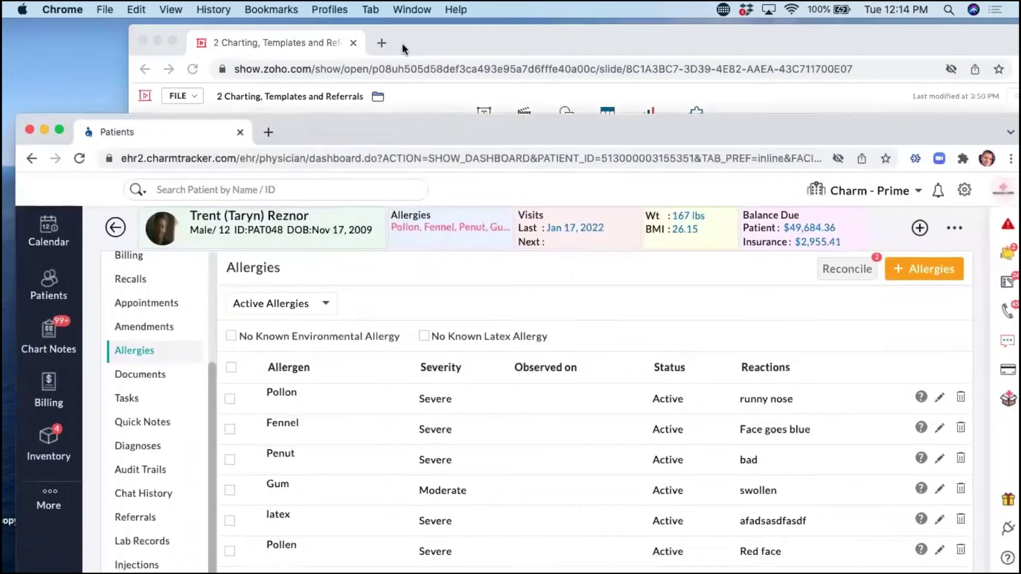
{"action": "scroll", "coordinate": [160, 407], "scroll_direction": "up", "scroll_amount": 5}
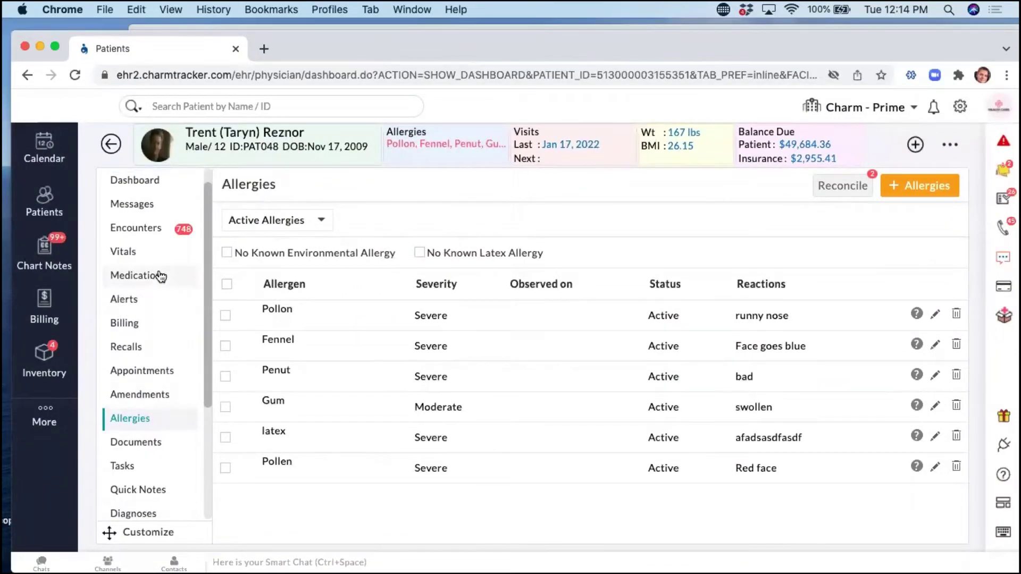
Show the Active Medications list (amoxicillin-clavulanate, oxytocin), adding nothing, and shift the chart window right.
{"action": "left_click", "coordinate": [183, 288]}
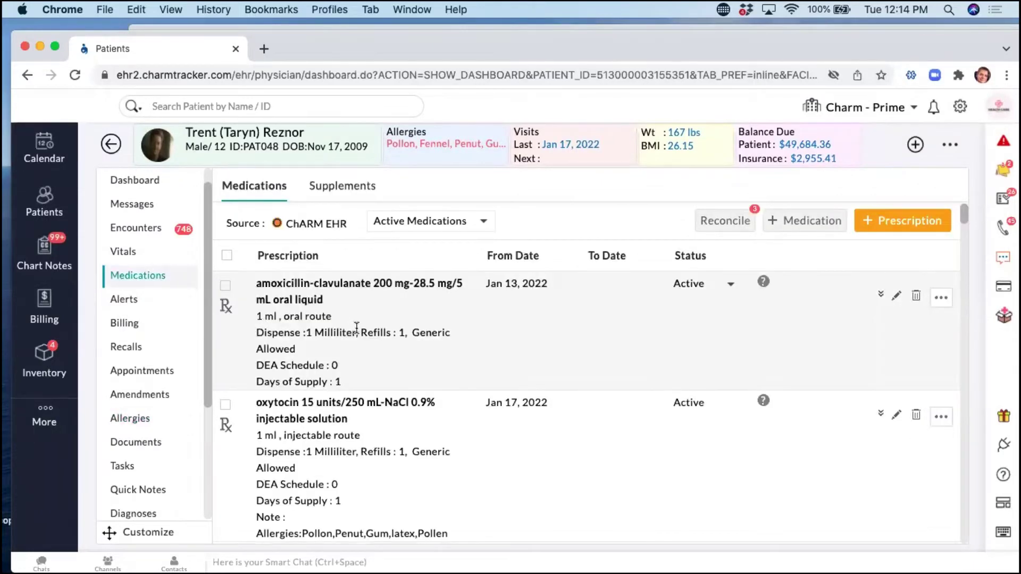
{"action": "left_click", "coordinate": [456, 221]}
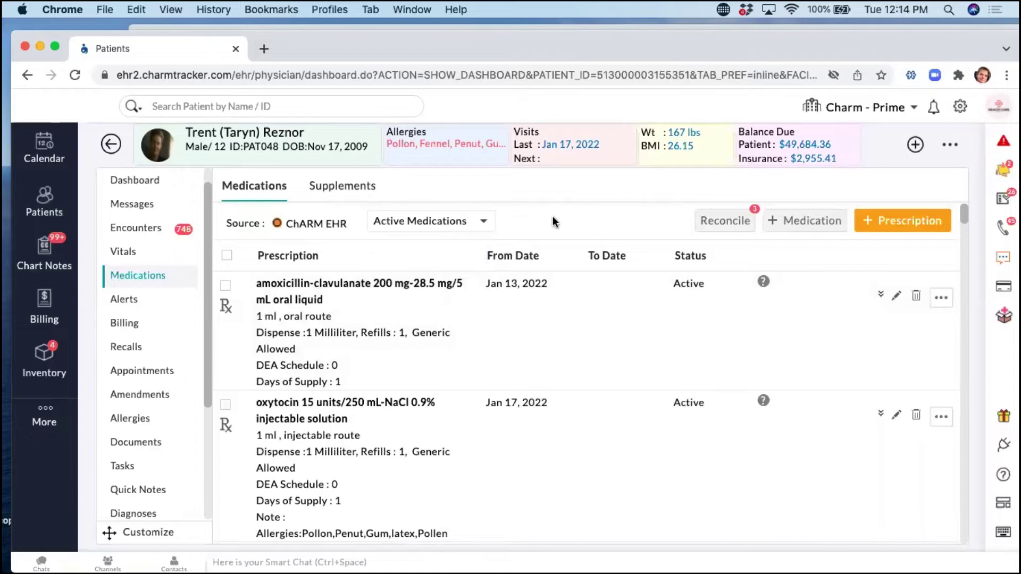
{"action": "left_click", "coordinate": [792, 221]}
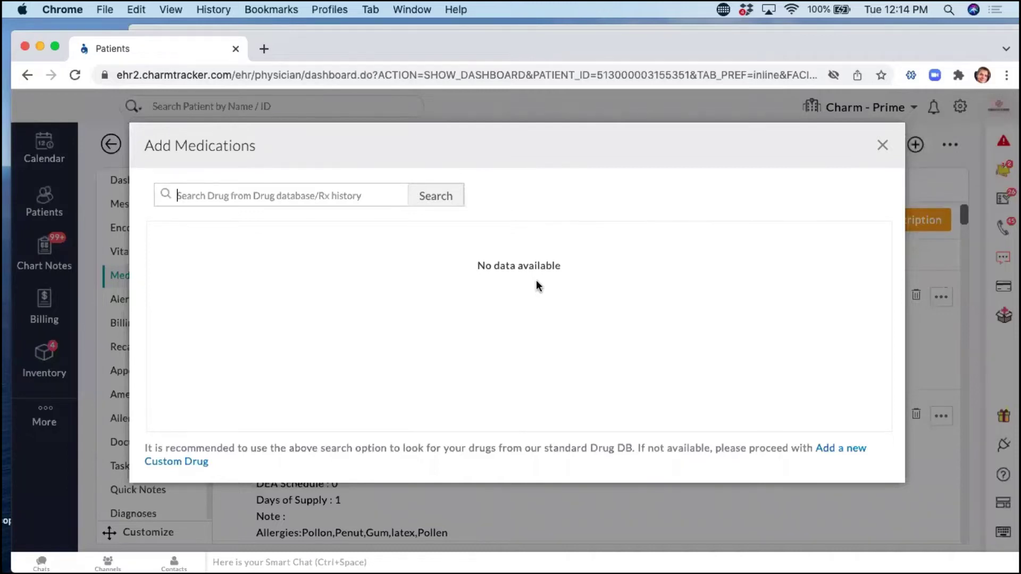
{"action": "key", "text": "Escape"}
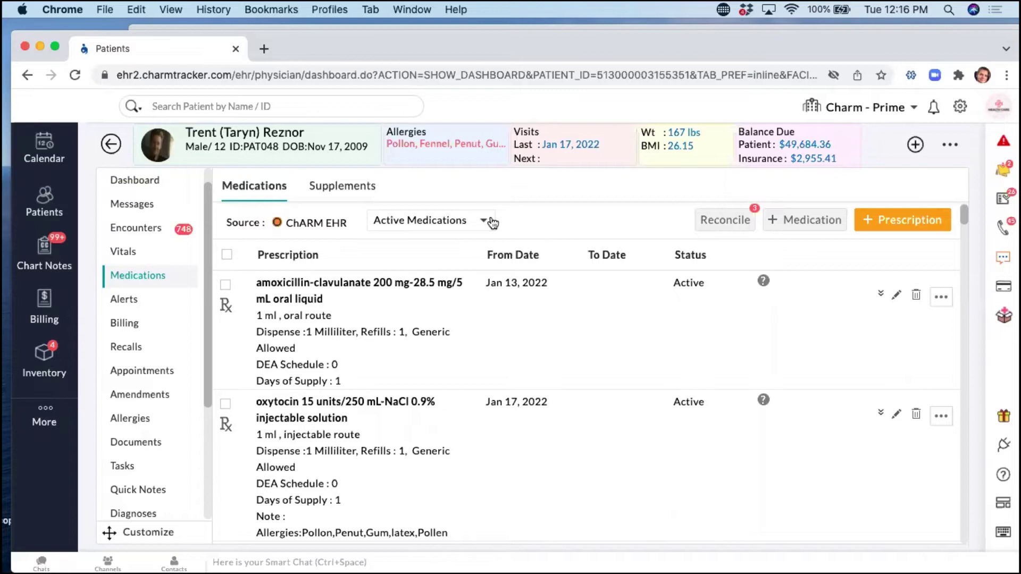
{"action": "left_click_drag", "start_coordinate": [404, 43], "coordinate": [490, 43]}
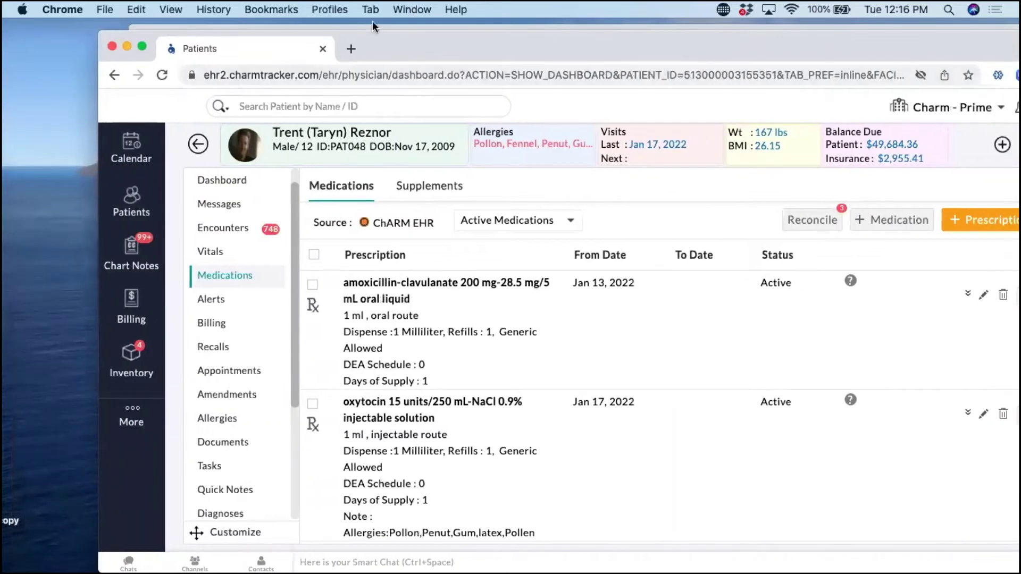
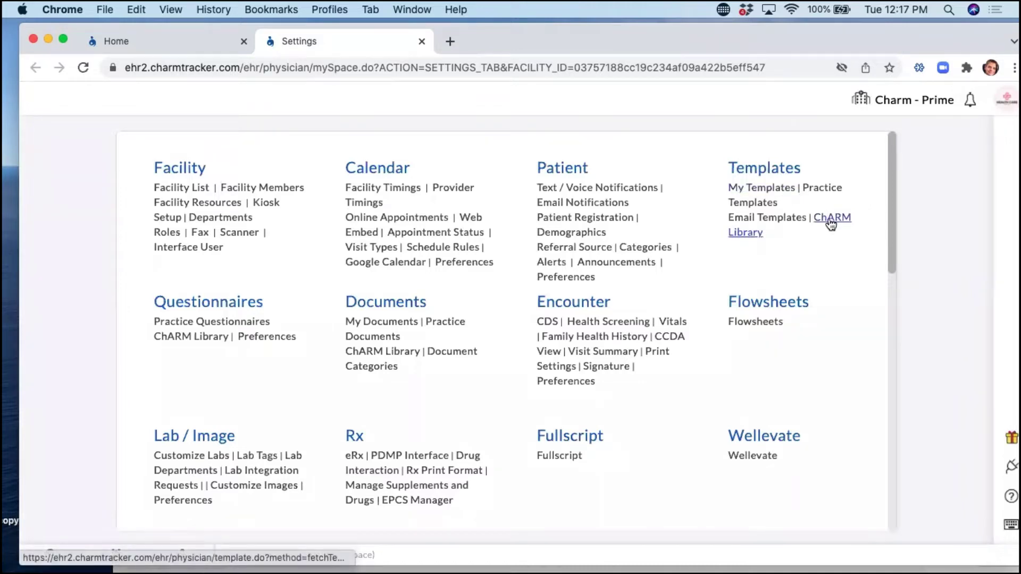
Open Templates > ChARM Library and switch Template Type to All, then back to SOAP.
{"action": "left_click", "coordinate": [780, 175]}
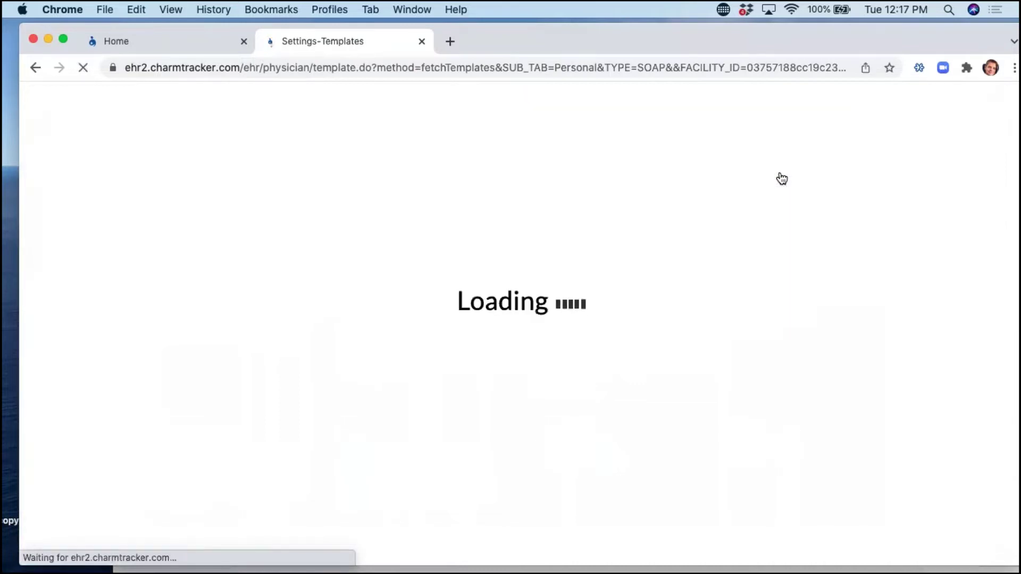
{"action": "left_click", "coordinate": [552, 158]}
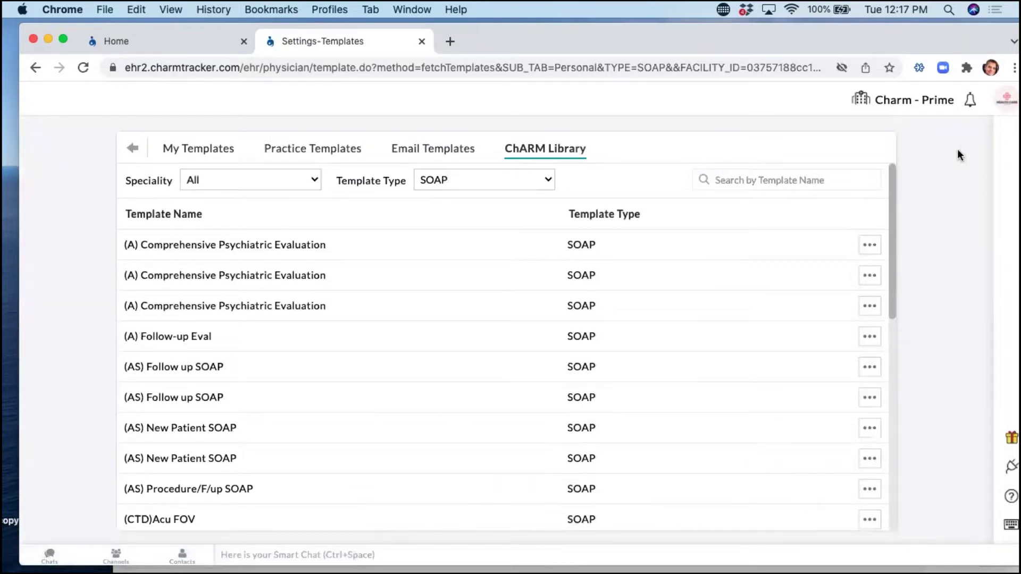
{"action": "left_click", "coordinate": [486, 179]}
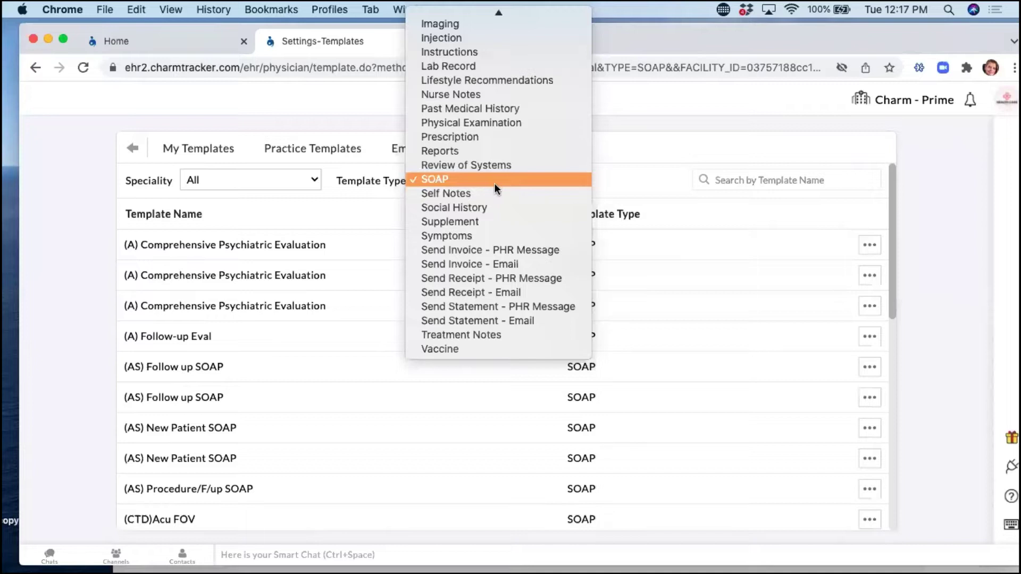
{"action": "scroll", "coordinate": [493, 183], "scroll_direction": "up", "scroll_amount": 5}
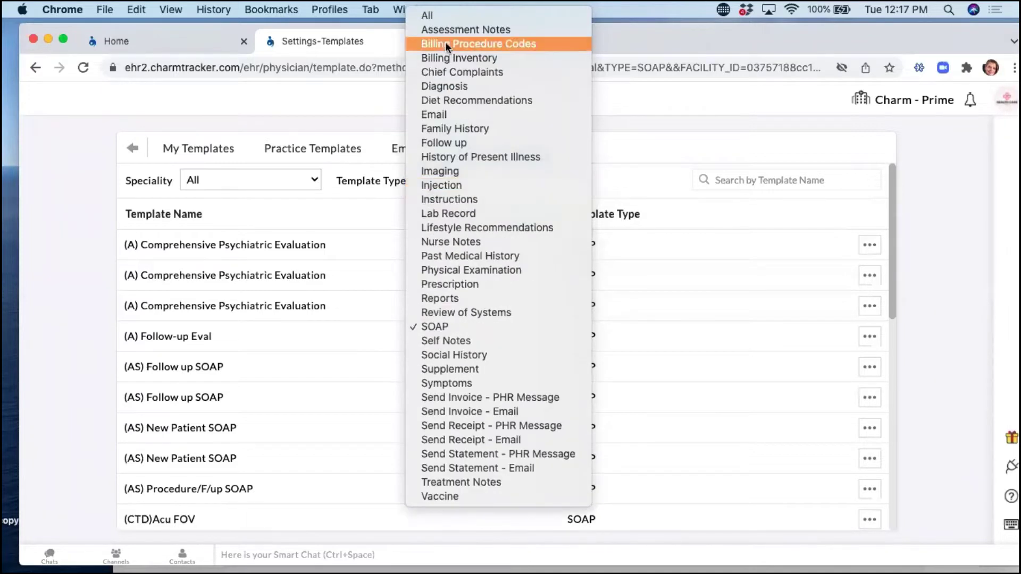
{"action": "left_click", "coordinate": [442, 18]}
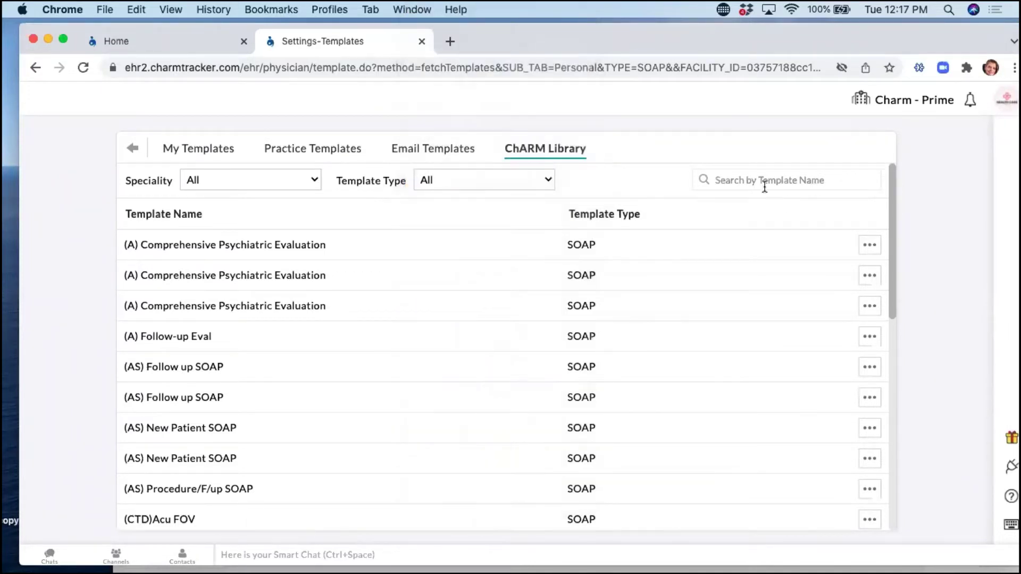
{"action": "left_click", "coordinate": [754, 178]}
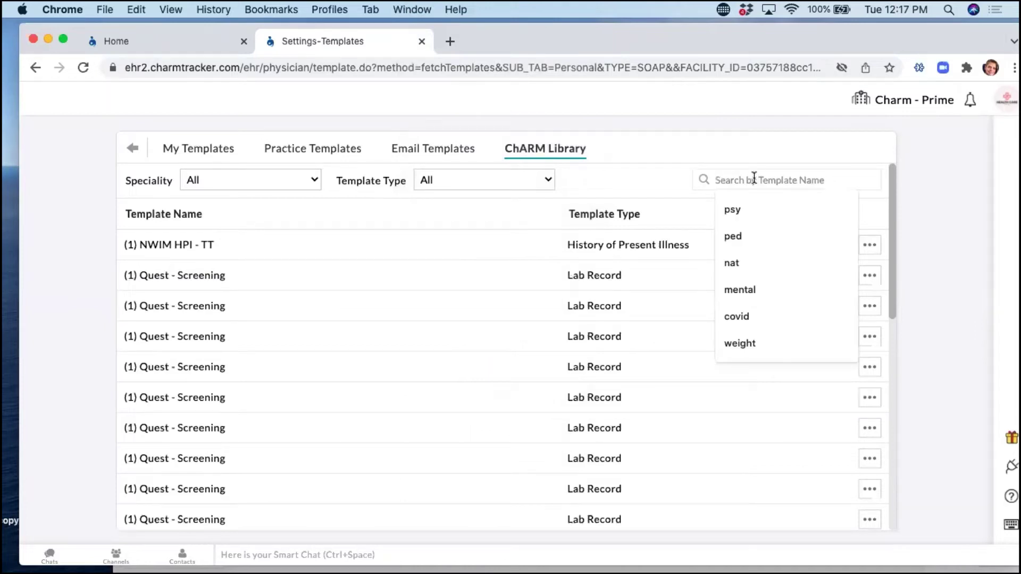
{"action": "left_click", "coordinate": [531, 180]}
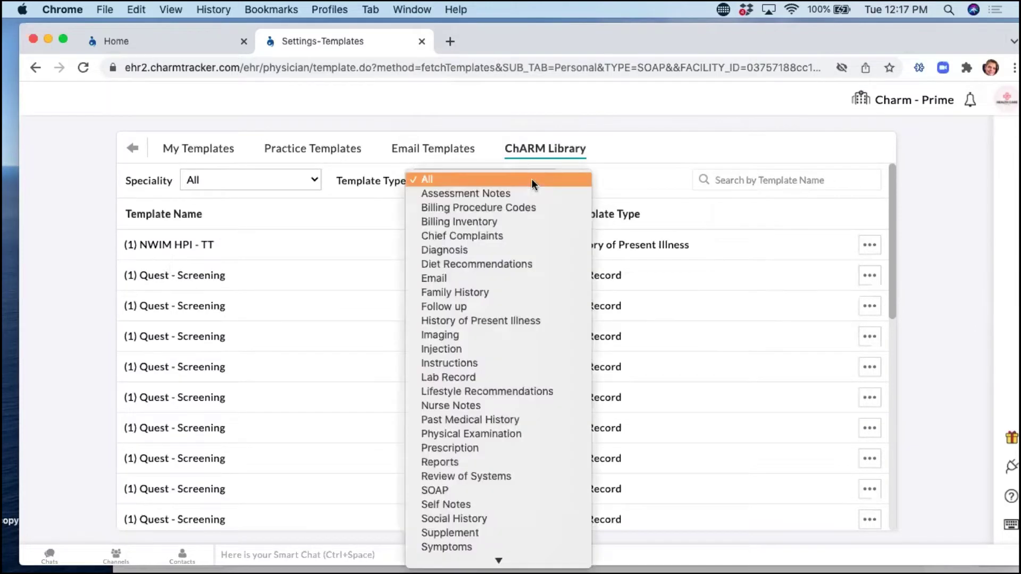
{"action": "left_click", "coordinate": [506, 488]}
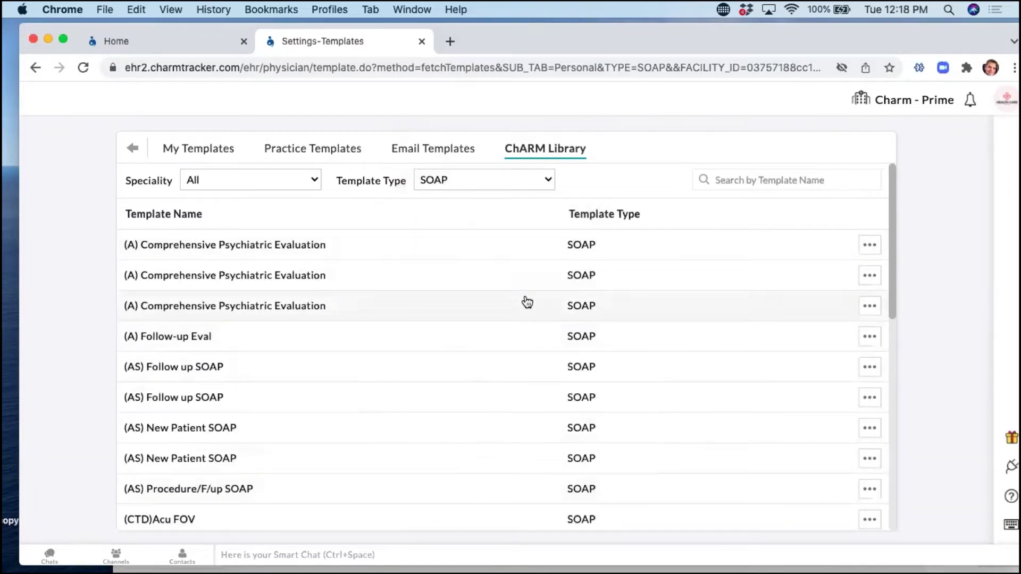
{"action": "left_click", "coordinate": [782, 180]}
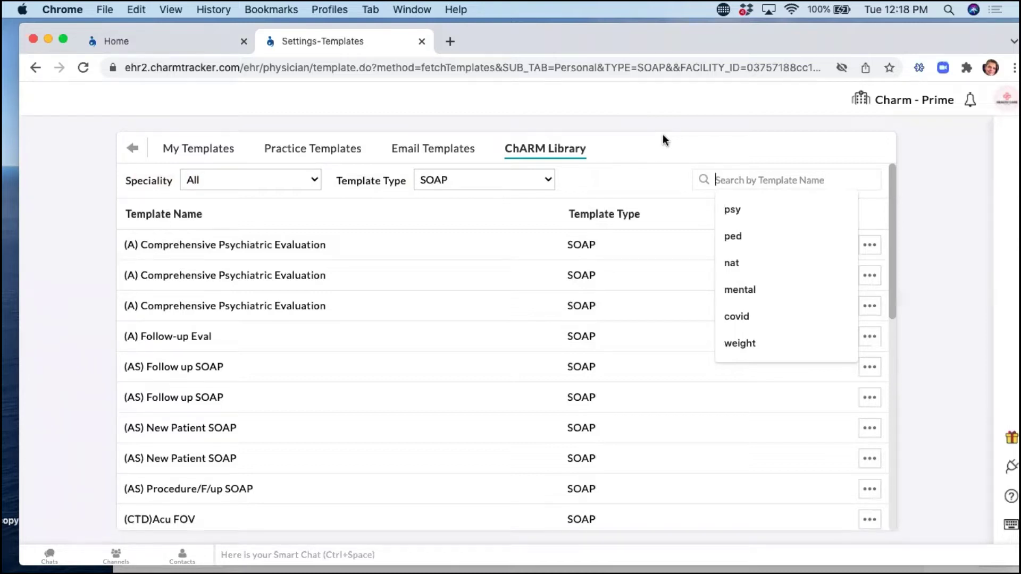
Search the library by template name for 'psy'.
{"action": "type", "text": "hyper"}
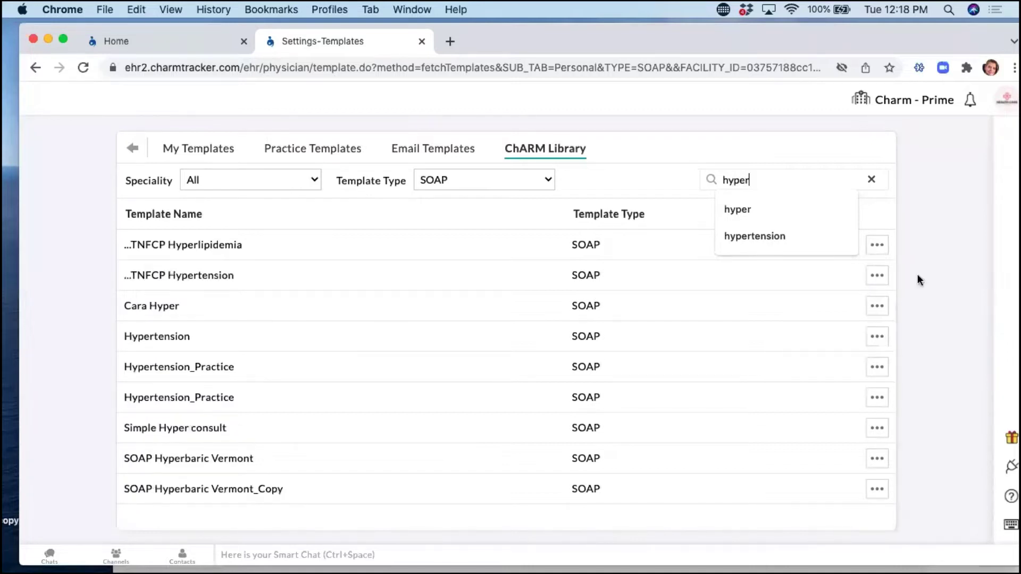
{"action": "double_click", "coordinate": [749, 179]}
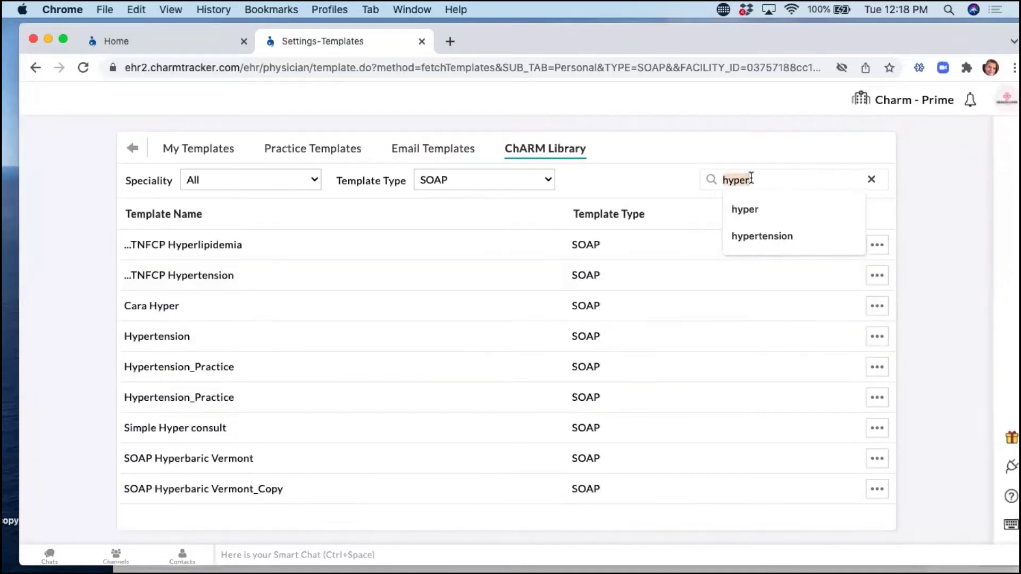
{"action": "type", "text": "phs"}
{"action": "key", "text": "BackSpace"}
{"action": "key", "text": "BackSpace"}
{"action": "type", "text": "sy"}
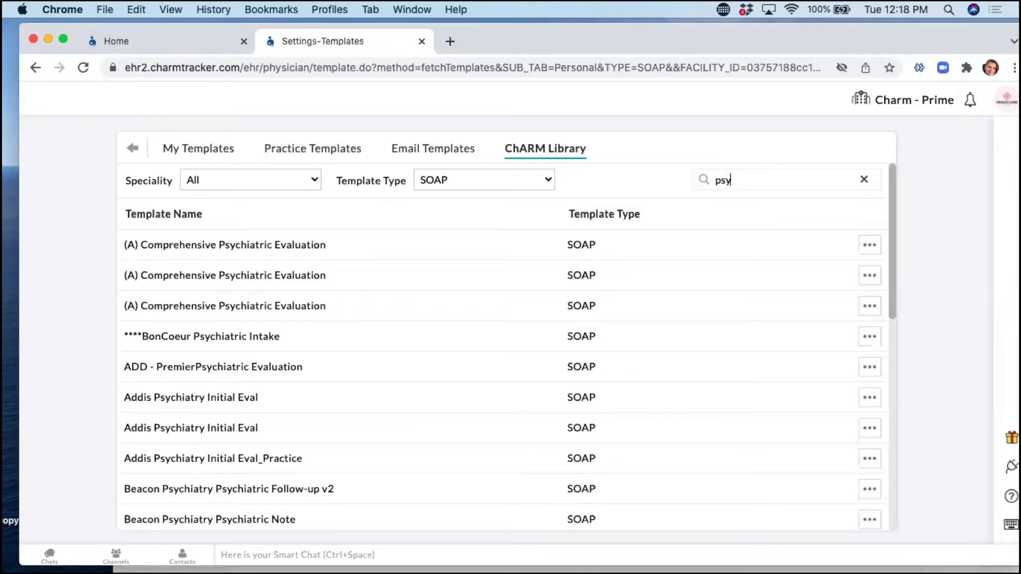
Check the BonCoeur Psychiatric Intake actions menu without choosing, and scroll the results.
{"action": "left_click", "coordinate": [868, 343]}
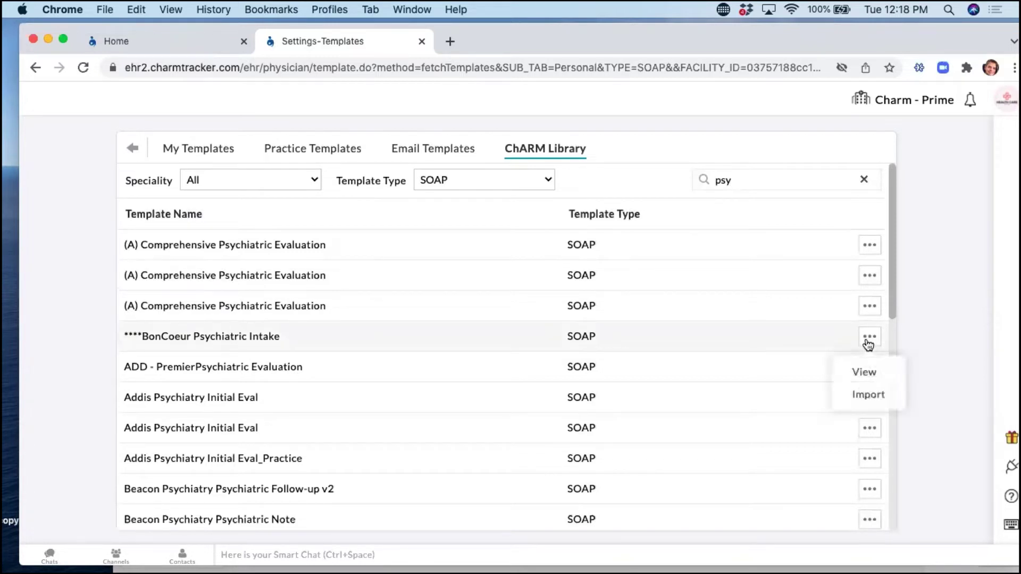
{"action": "left_click", "coordinate": [938, 299]}
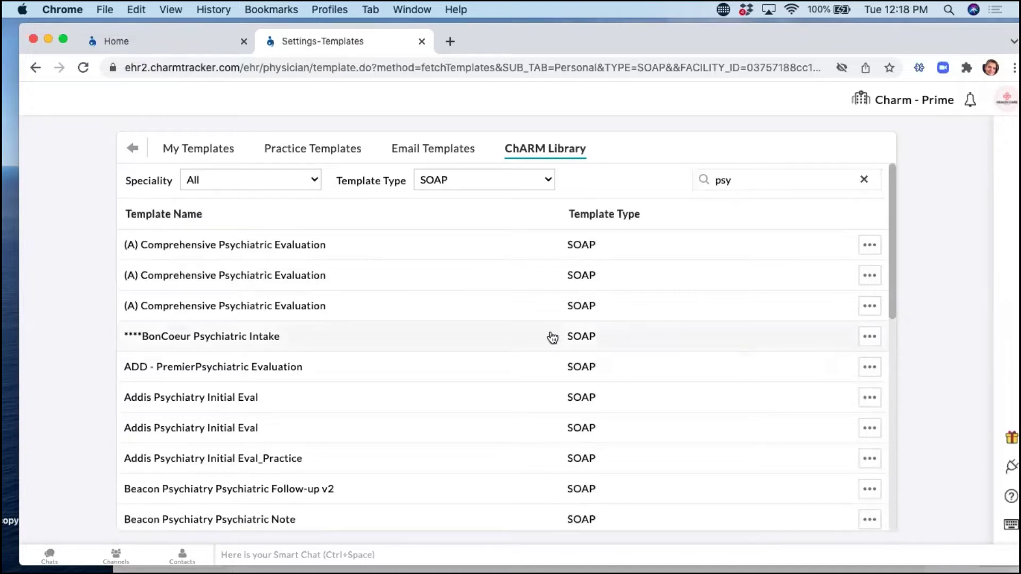
{"action": "scroll", "coordinate": [553, 337], "scroll_direction": "down", "scroll_amount": 4}
{"action": "scroll", "coordinate": [551, 338], "scroll_direction": "down", "scroll_amount": 2}
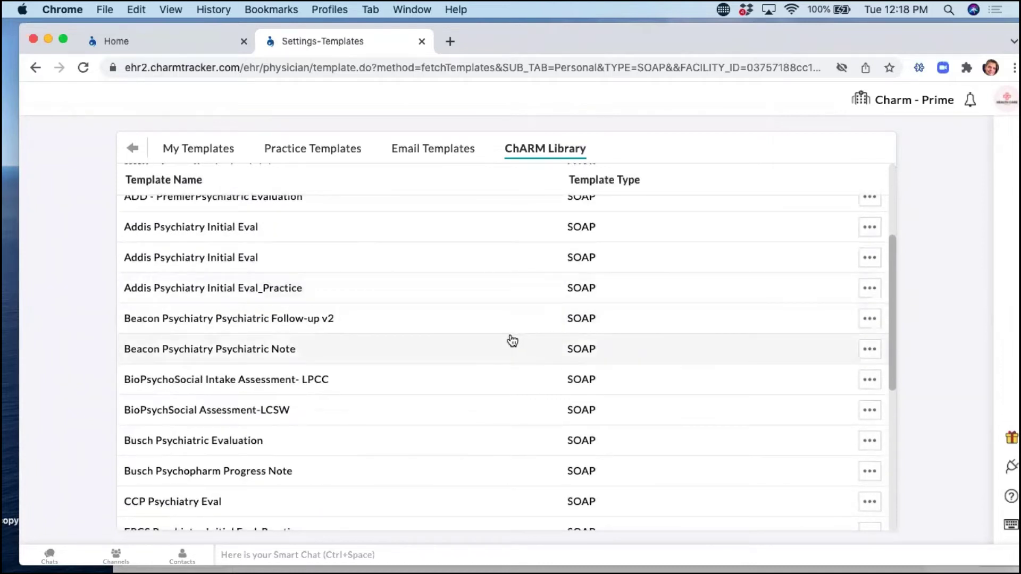
{"action": "scroll", "coordinate": [159, 331], "scroll_direction": "down", "scroll_amount": 3}
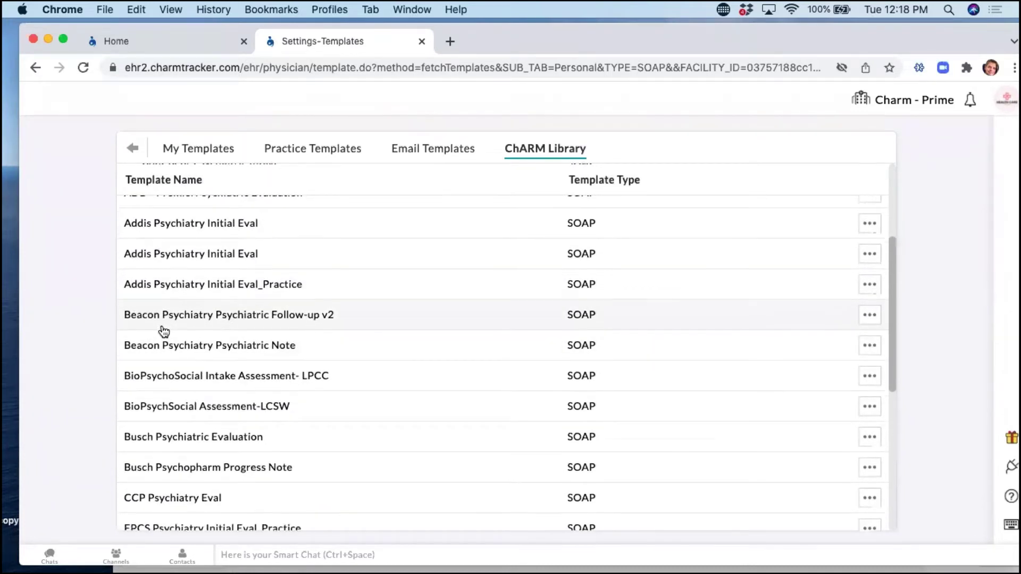
Preview the BioPsychoSocial Intake Assessment- LPCC template, scroll through it, and close it.
{"action": "left_click", "coordinate": [266, 286]}
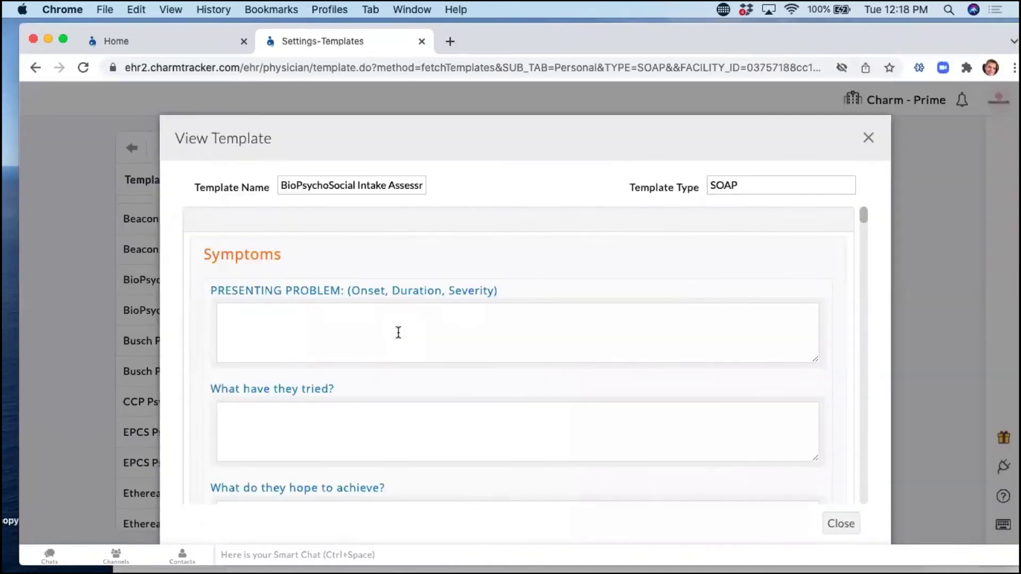
{"action": "scroll", "coordinate": [398, 329], "scroll_direction": "down", "scroll_amount": 10}
{"action": "scroll", "coordinate": [397, 330], "scroll_direction": "down", "scroll_amount": 6}
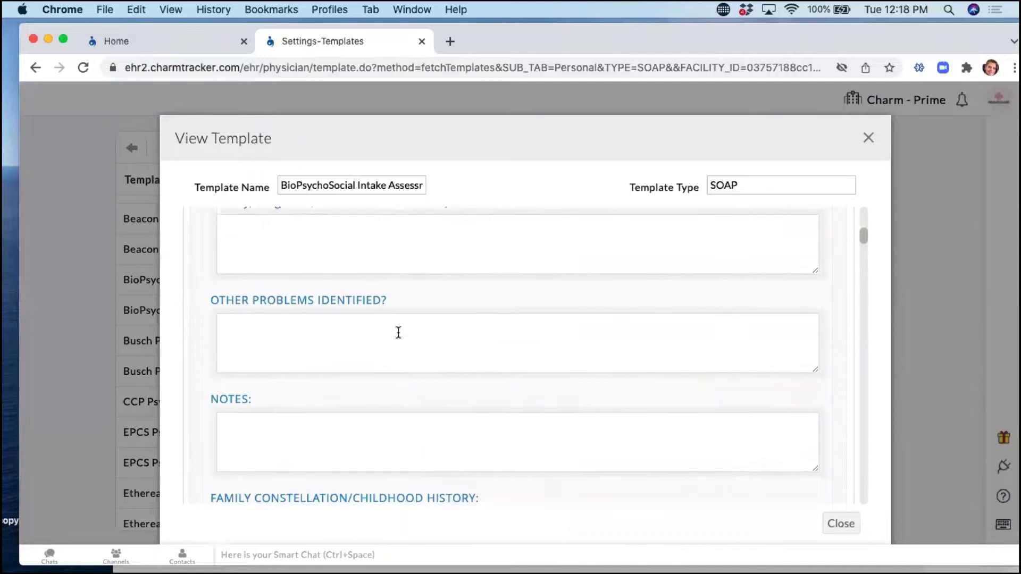
{"action": "scroll", "coordinate": [397, 330], "scroll_direction": "down", "scroll_amount": 5}
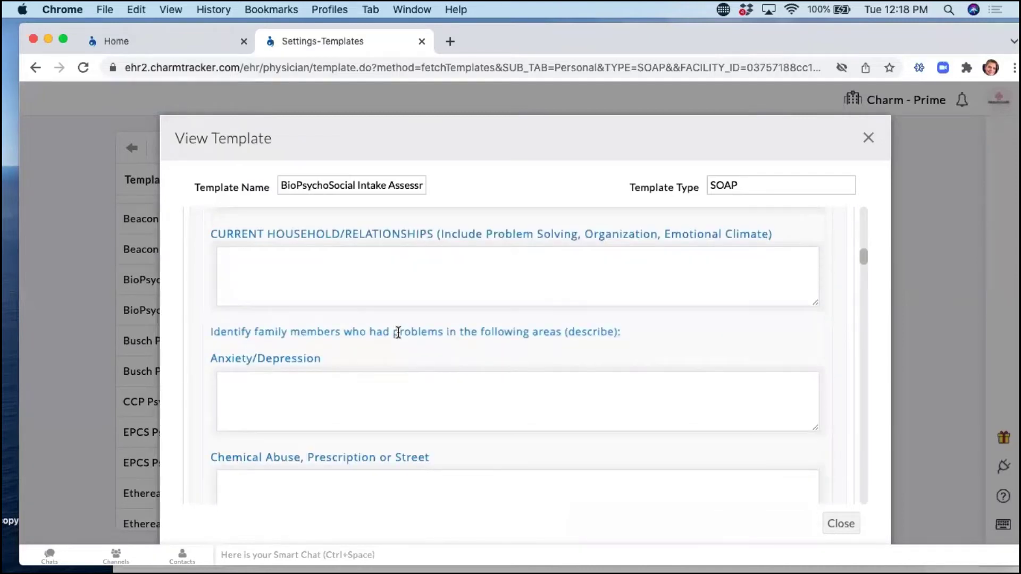
{"action": "left_click", "coordinate": [842, 524]}
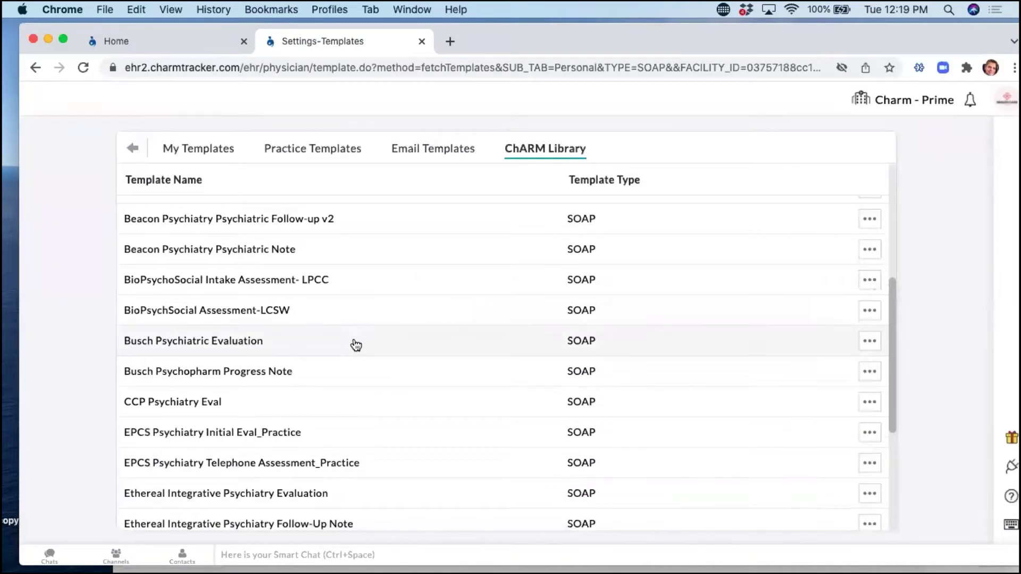
Import Busch Psychiatric Evaluation, then browse My Templates and Practice Templates, ending on My Templates.
{"action": "left_click", "coordinate": [867, 348]}
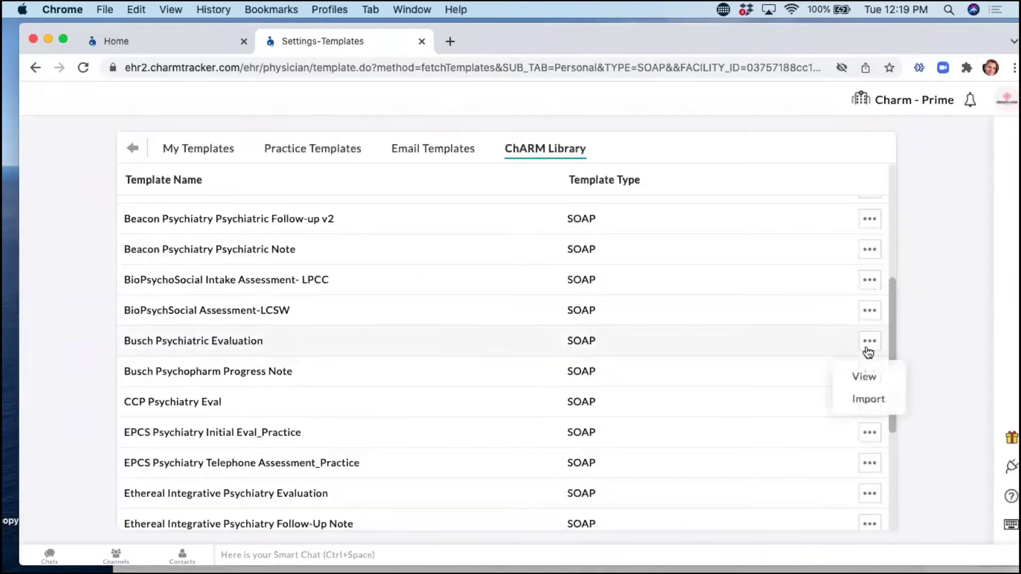
{"action": "left_click", "coordinate": [874, 402]}
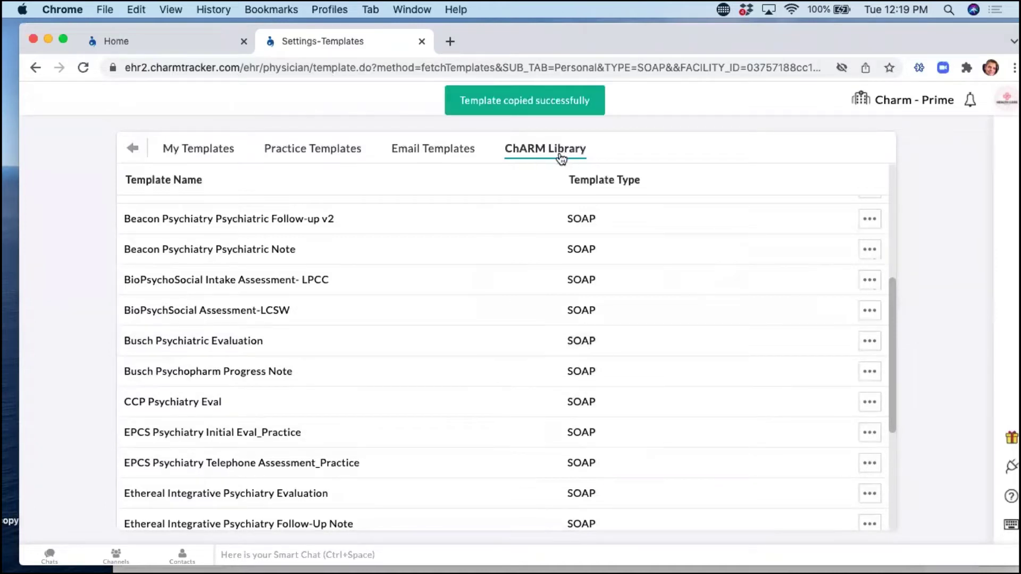
{"action": "left_click", "coordinate": [189, 158]}
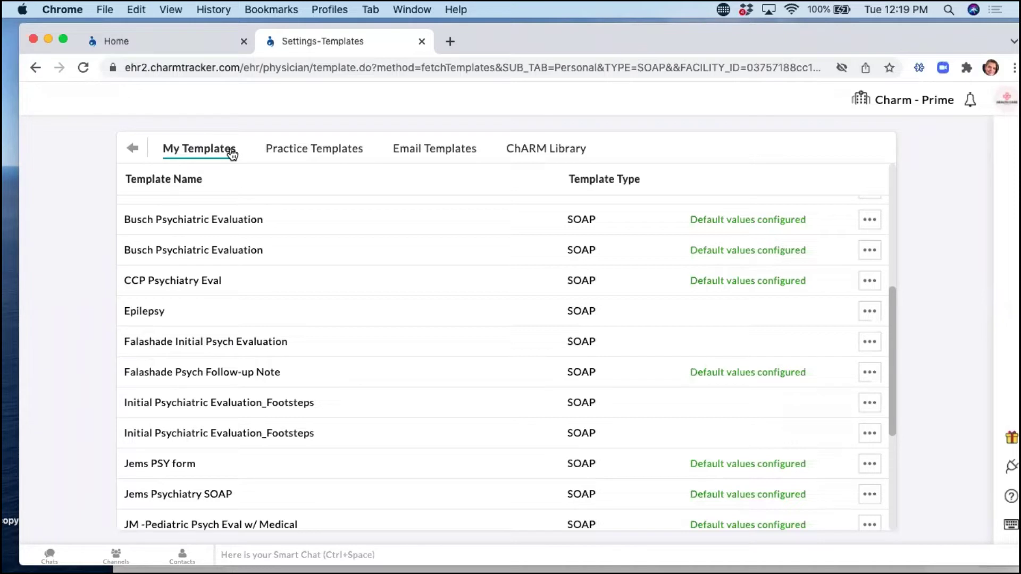
{"action": "left_click", "coordinate": [299, 158]}
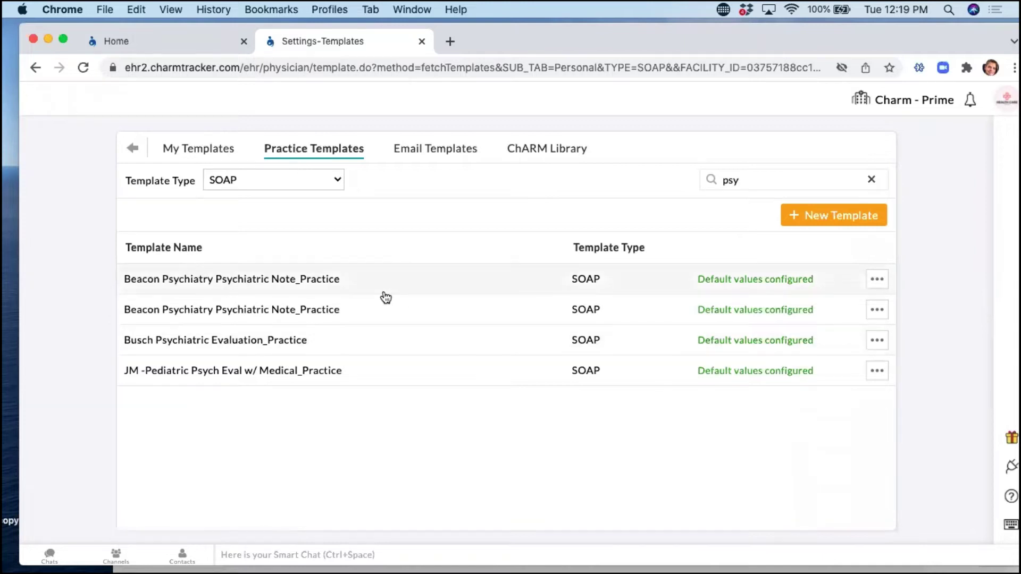
{"action": "left_click", "coordinate": [208, 148]}
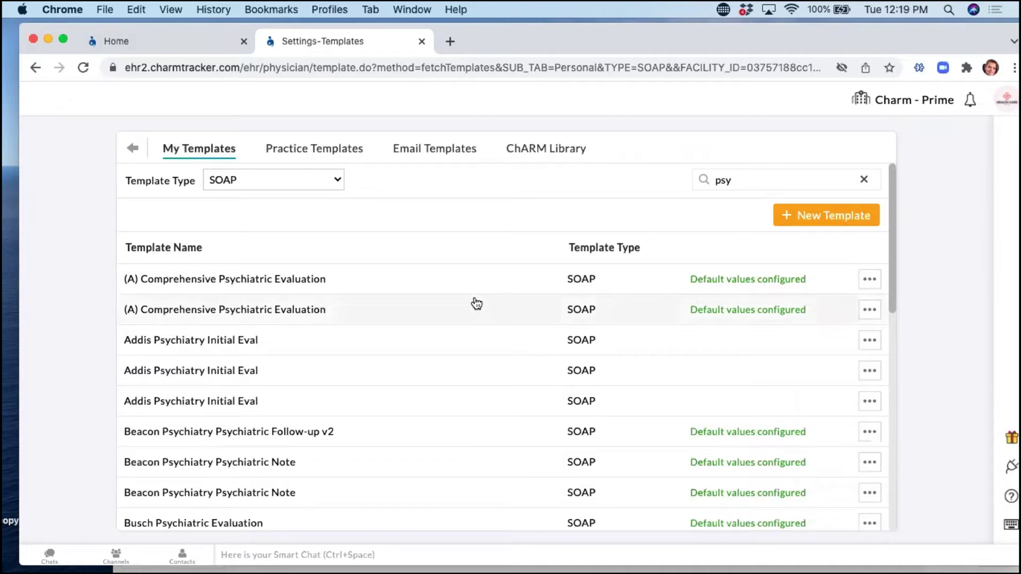
Open the Addis Psychiatry Initial Eval template for editing and scroll through its form.
{"action": "left_click", "coordinate": [878, 343]}
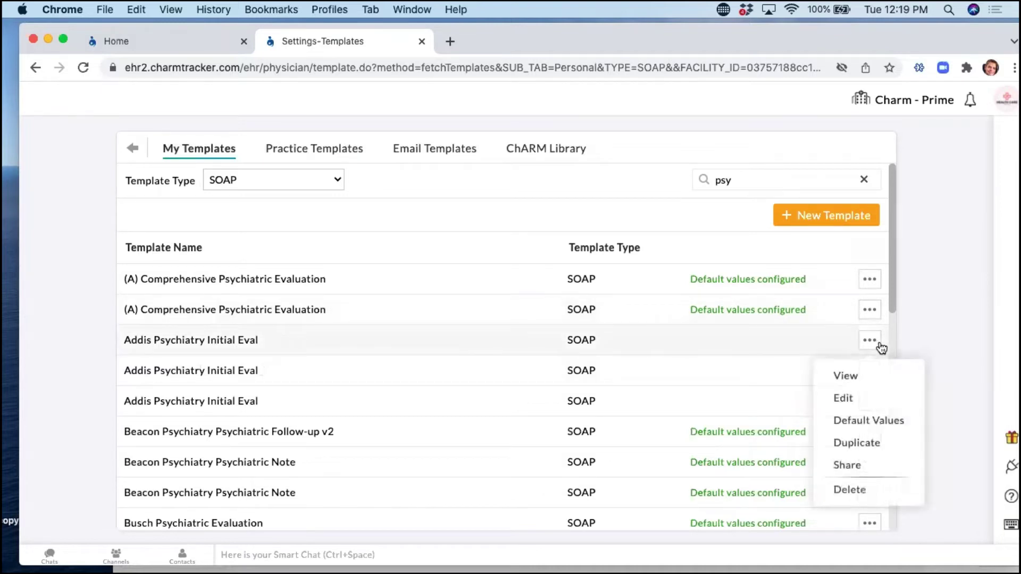
{"action": "left_click", "coordinate": [845, 398]}
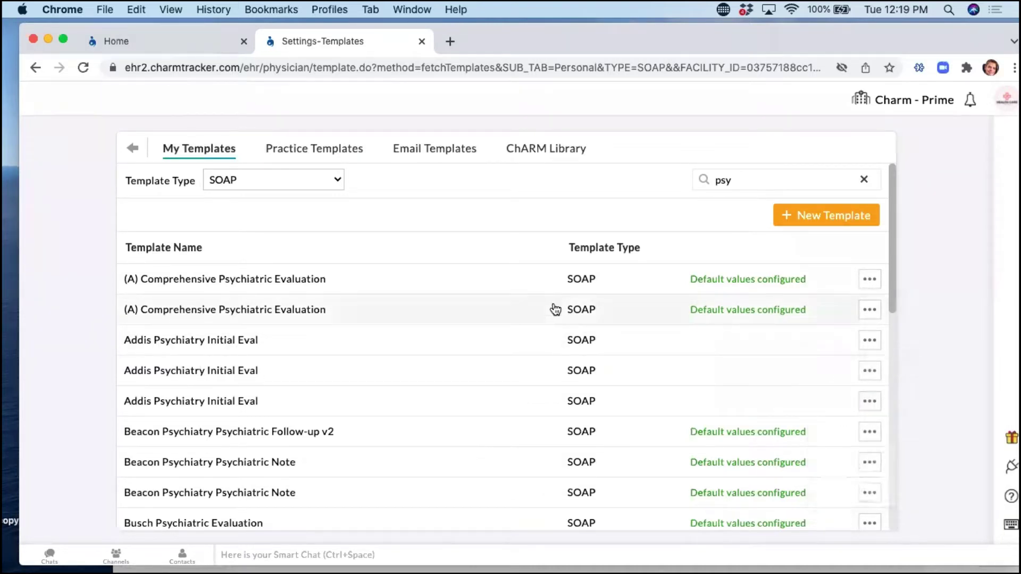
{"action": "scroll", "coordinate": [506, 340], "scroll_direction": "down", "scroll_amount": 5}
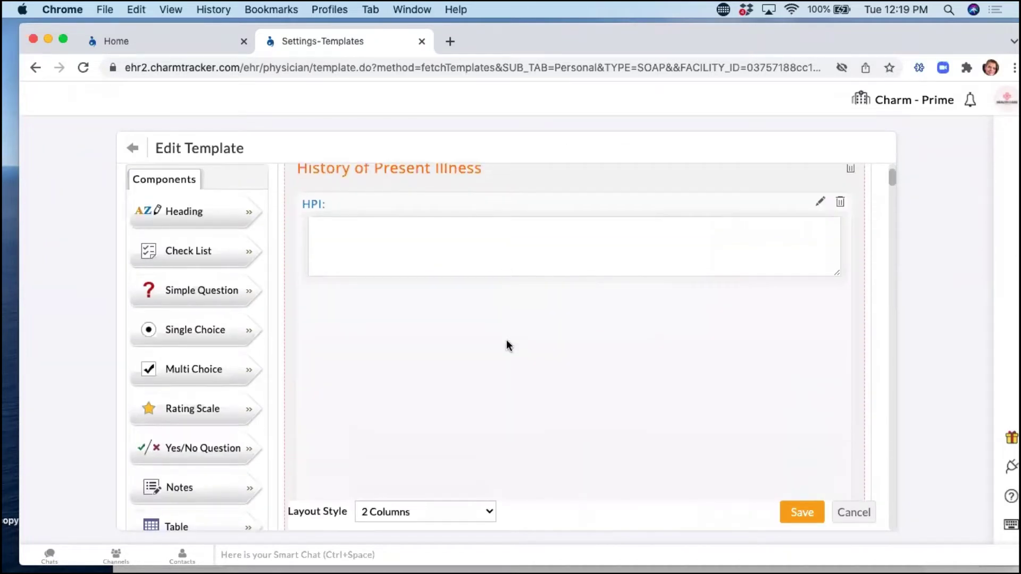
{"action": "scroll", "coordinate": [506, 340], "scroll_direction": "down", "scroll_amount": 5}
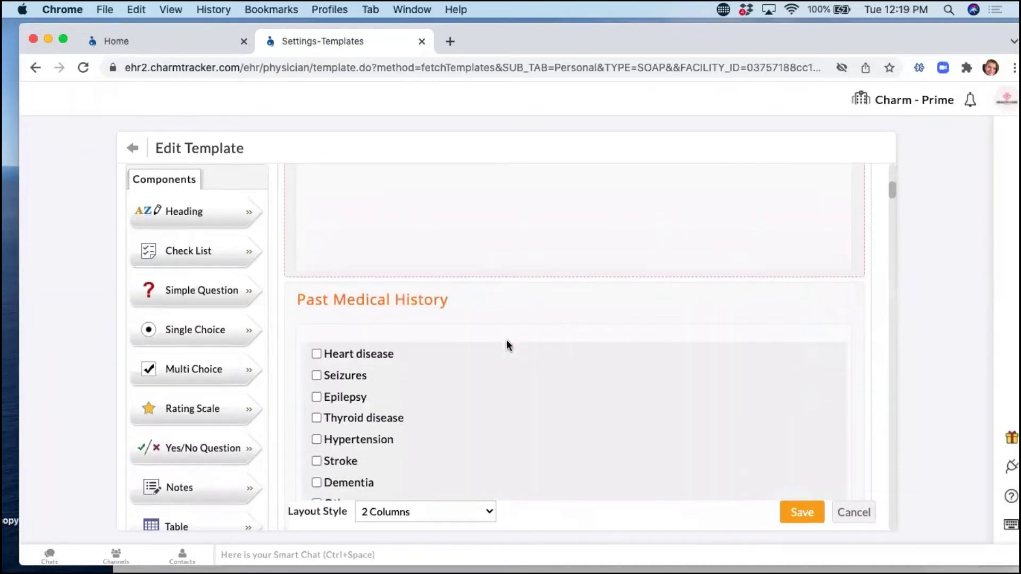
{"action": "scroll", "coordinate": [506, 345], "scroll_direction": "down", "scroll_amount": 5}
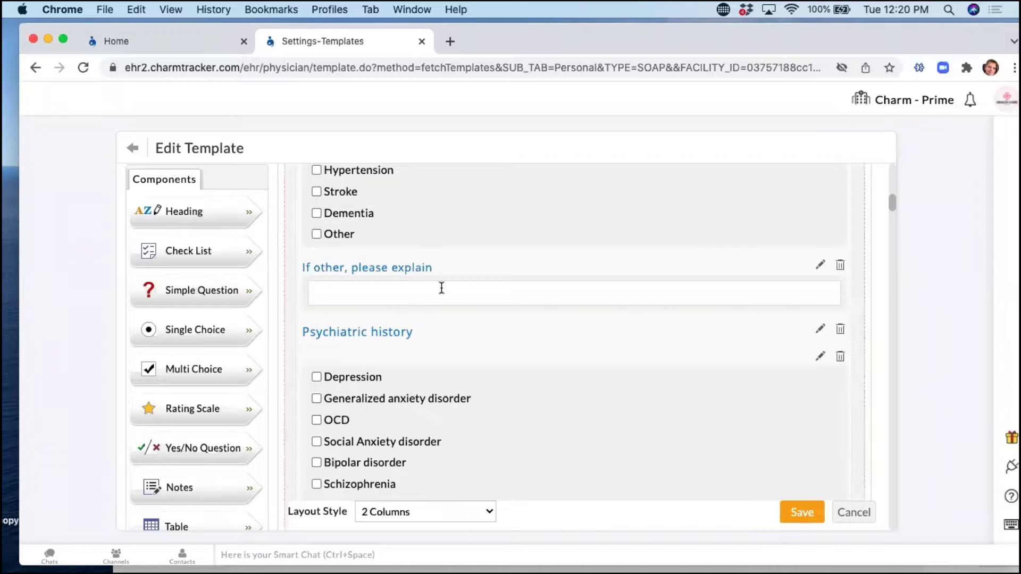
{"action": "scroll", "coordinate": [436, 293], "scroll_direction": "up", "scroll_amount": 4}
{"action": "scroll", "coordinate": [431, 303], "scroll_direction": "up", "scroll_amount": 3}
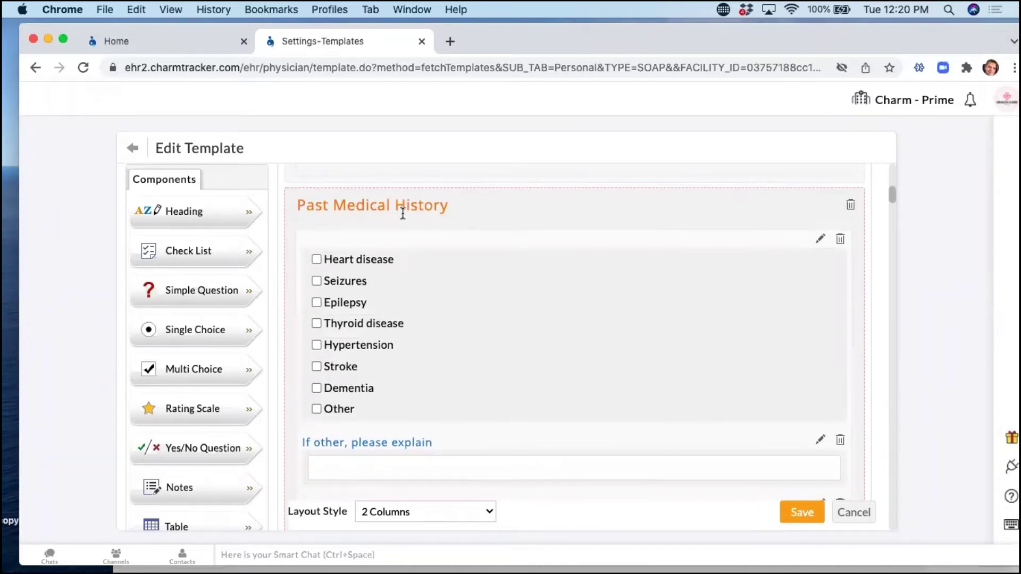
{"action": "scroll", "coordinate": [473, 361], "scroll_direction": "down", "scroll_amount": 3}
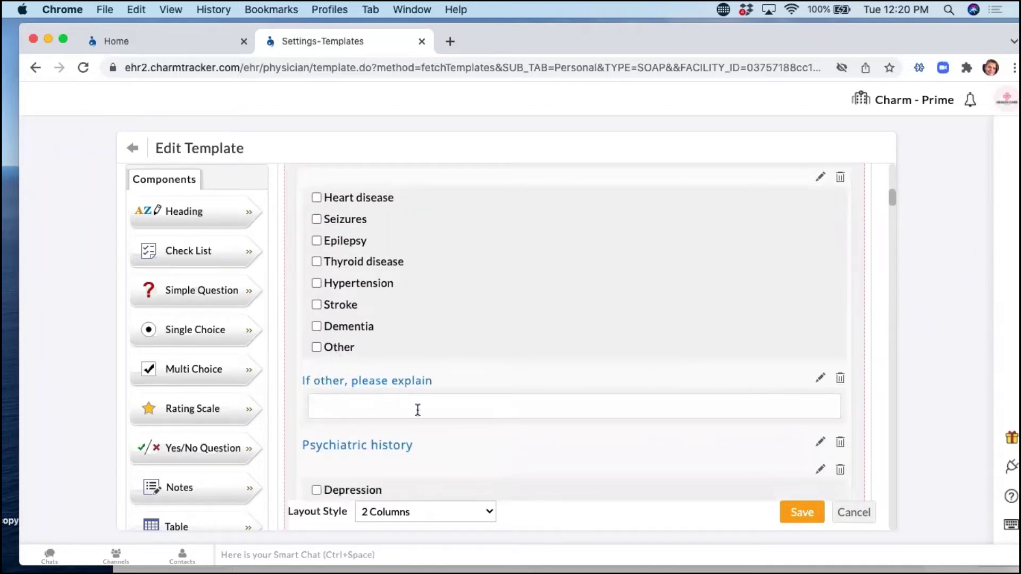
Try adding a heading below the medical history checklist, then discard it and exit unsaved.
{"action": "left_click_drag", "start_coordinate": [190, 210], "coordinate": [451, 372]}
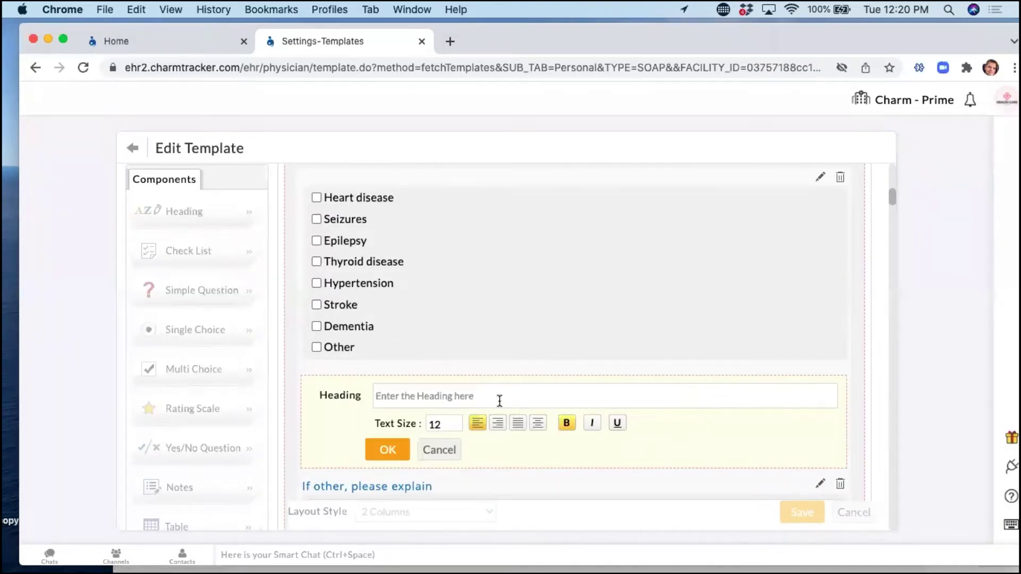
{"action": "left_click", "coordinate": [451, 448]}
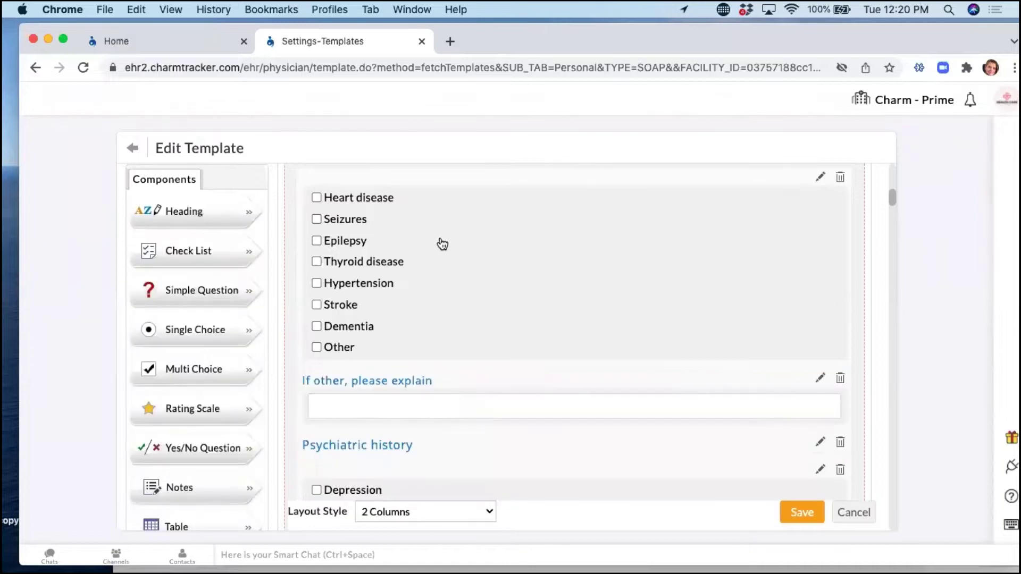
{"action": "left_click", "coordinate": [851, 515]}
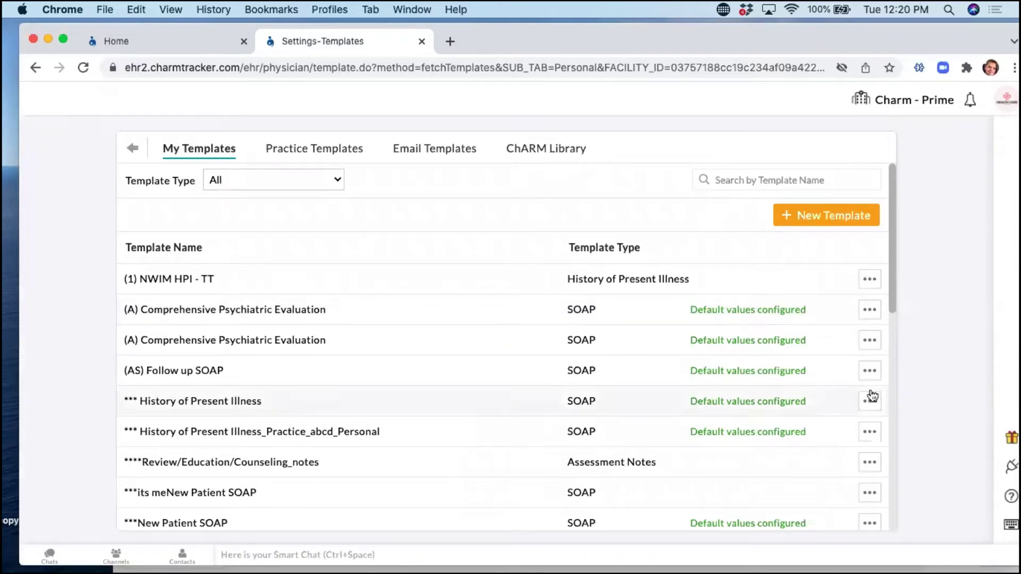
{"action": "left_click", "coordinate": [871, 373]}
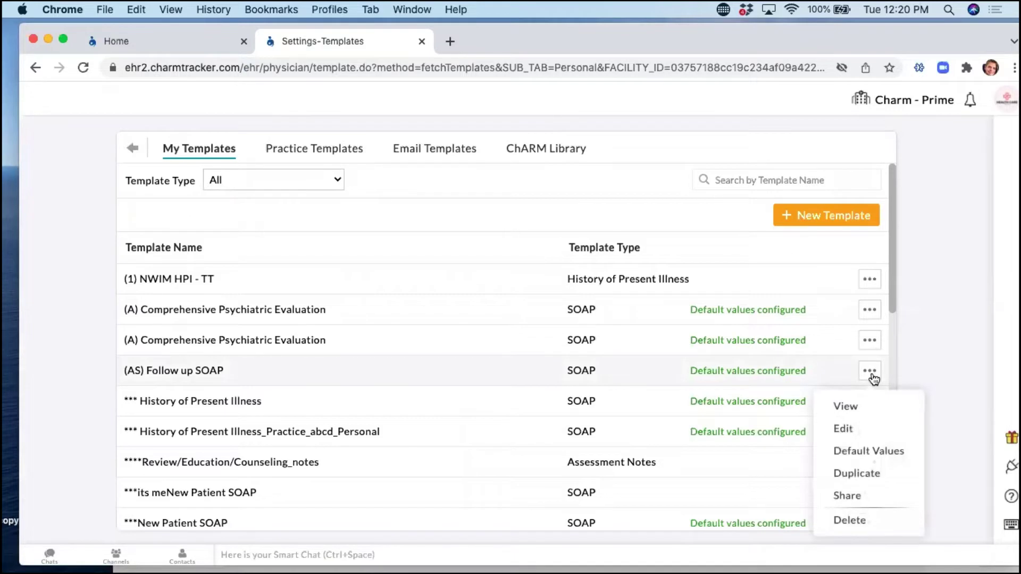
{"action": "left_click", "coordinate": [850, 428]}
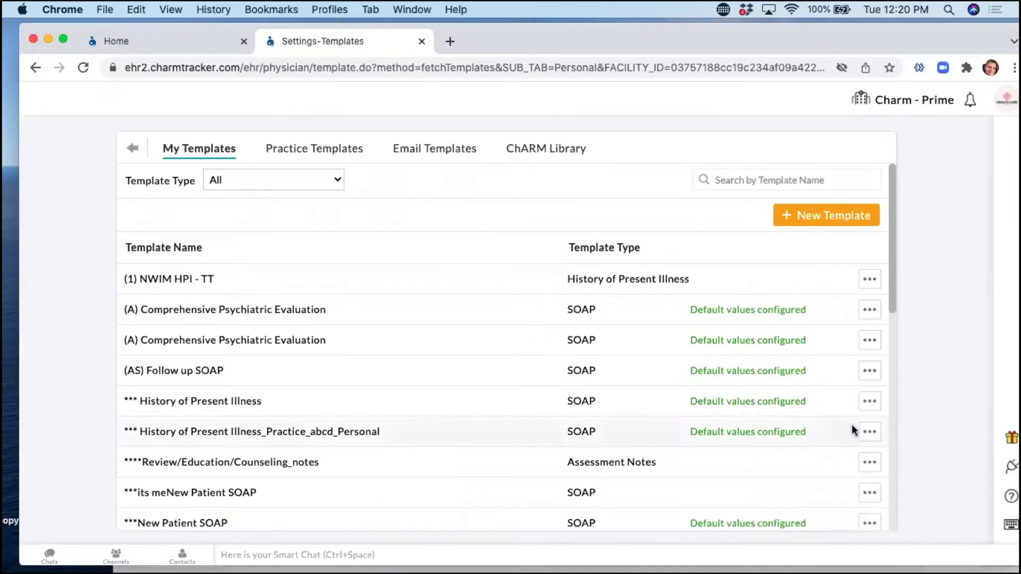
{"action": "scroll", "coordinate": [596, 375], "scroll_direction": "down", "scroll_amount": 5}
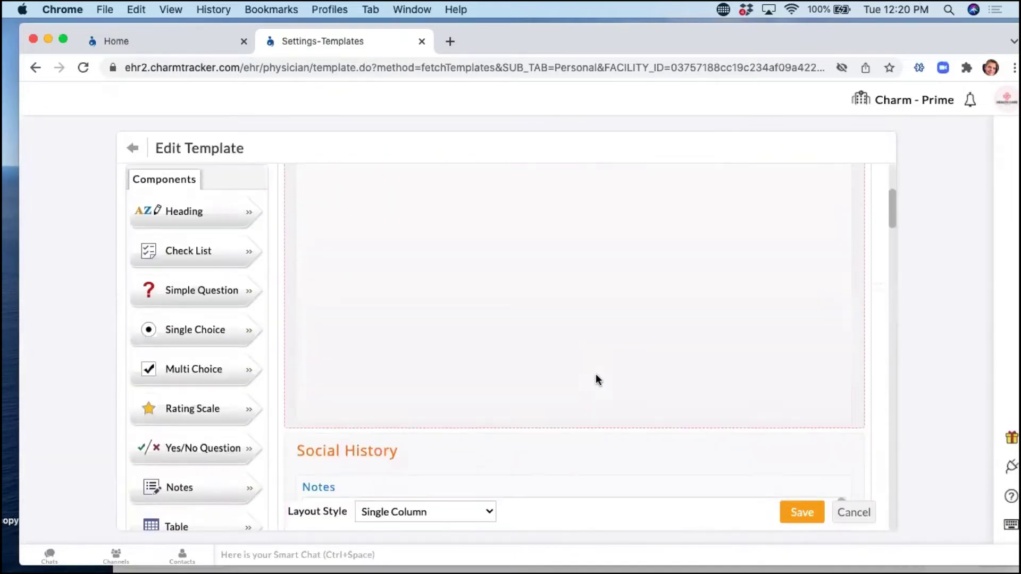
{"action": "scroll", "coordinate": [595, 374], "scroll_direction": "down", "scroll_amount": 3}
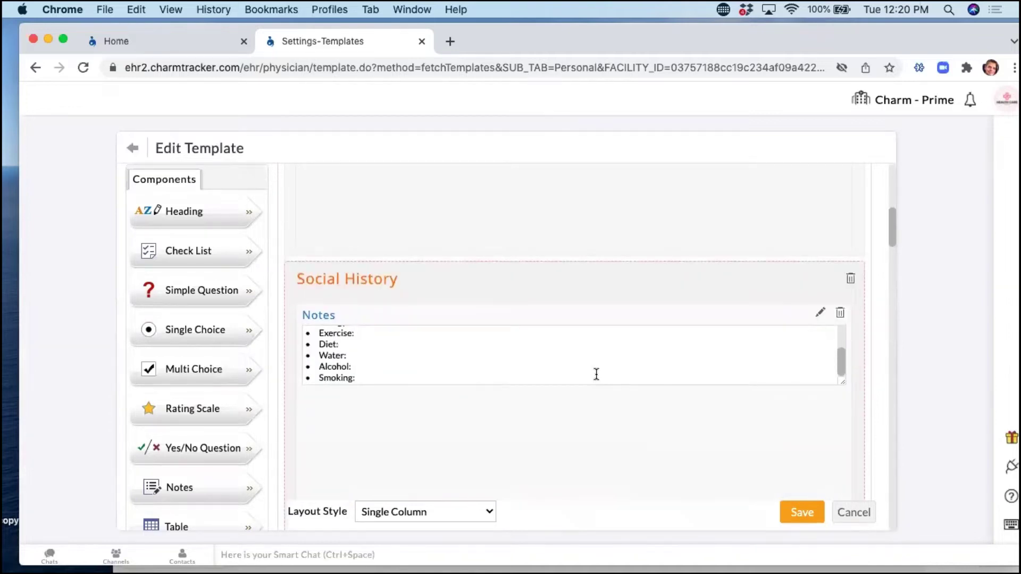
{"action": "scroll", "coordinate": [666, 432], "scroll_direction": "down", "scroll_amount": 5}
{"action": "scroll", "coordinate": [667, 435], "scroll_direction": "down", "scroll_amount": 5}
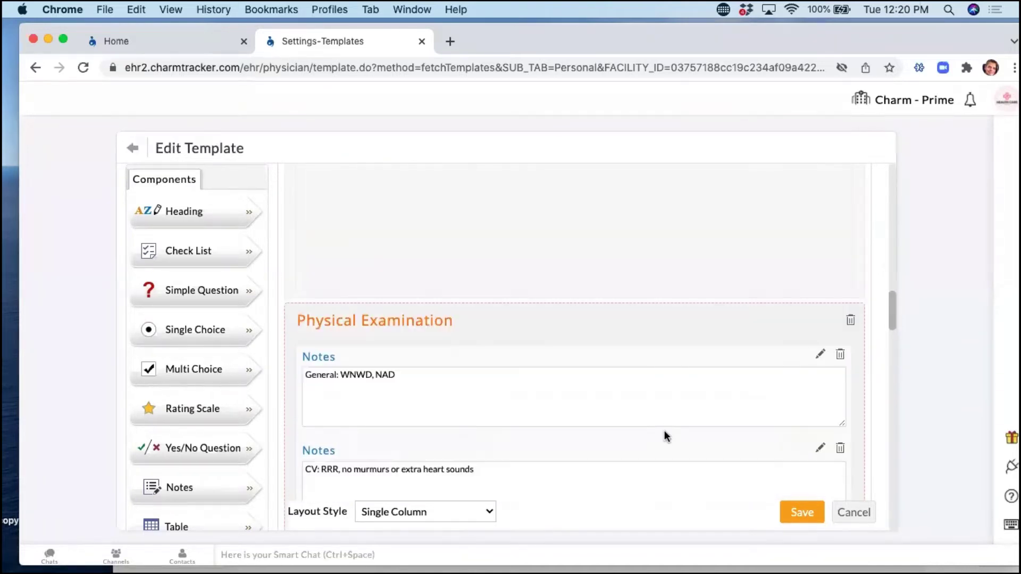
{"action": "left_click", "coordinate": [818, 356]}
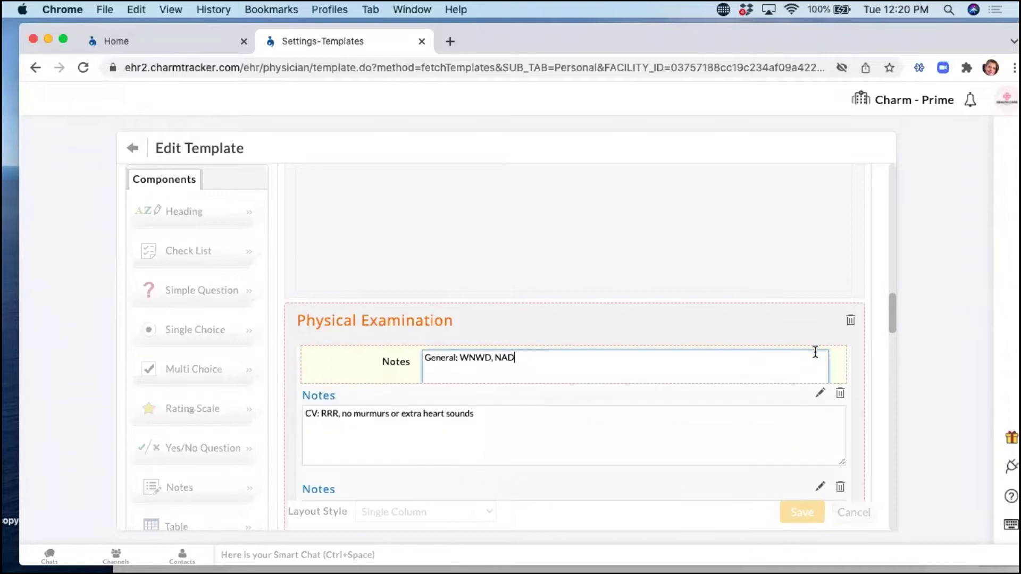
{"action": "scroll", "coordinate": [638, 292], "scroll_direction": "down", "scroll_amount": 2}
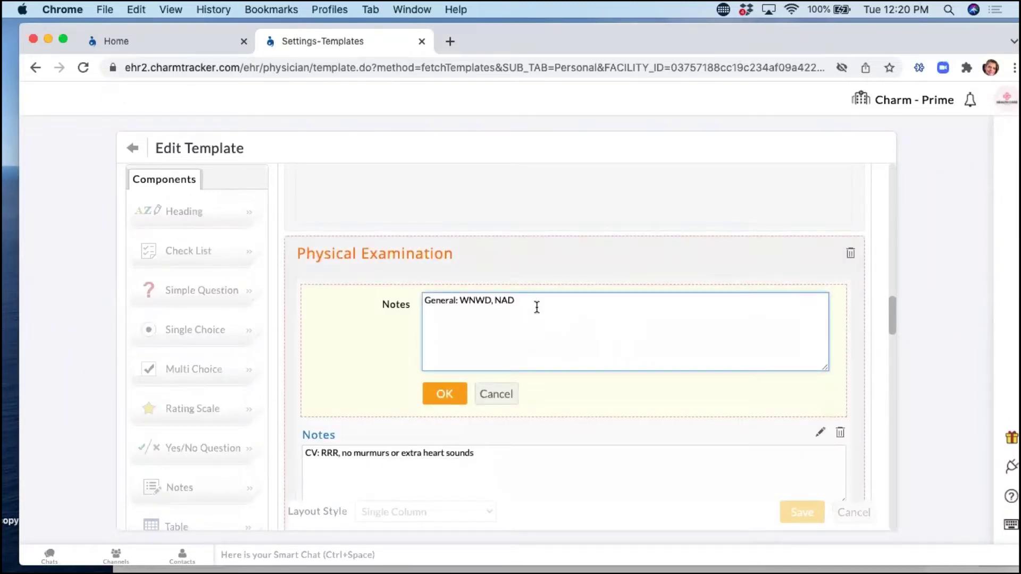
{"action": "left_click", "coordinate": [505, 399]}
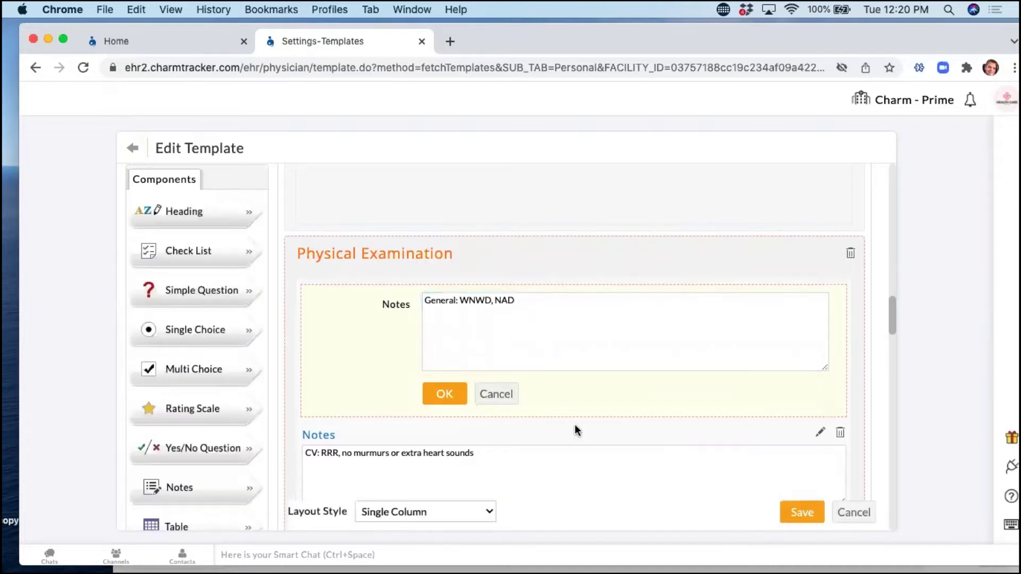
{"action": "scroll", "coordinate": [866, 515], "scroll_direction": "up", "scroll_amount": 8}
{"action": "left_click", "coordinate": [852, 511]}
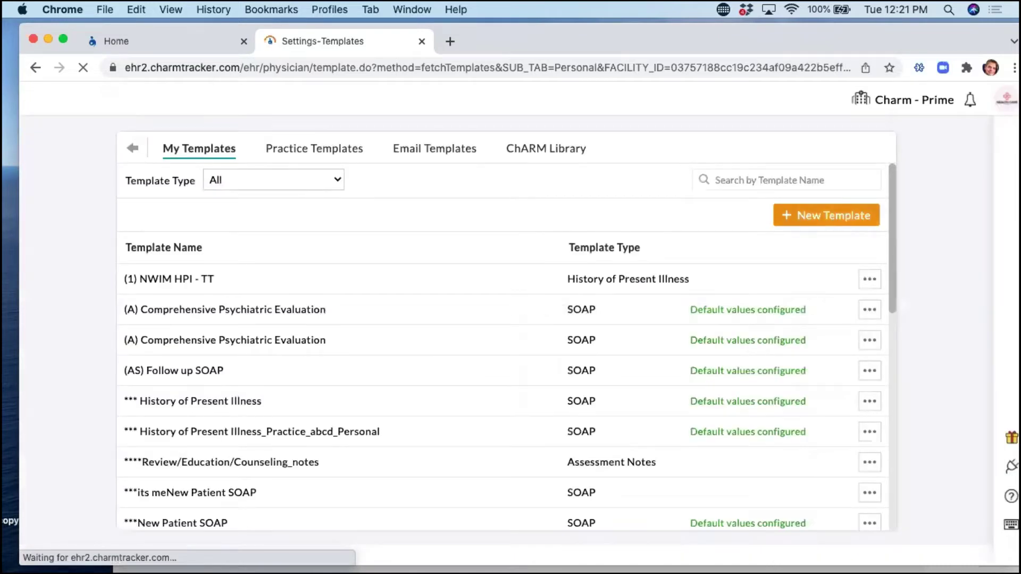
Create a new template of the SOAP Template type.
{"action": "left_click", "coordinate": [826, 216]}
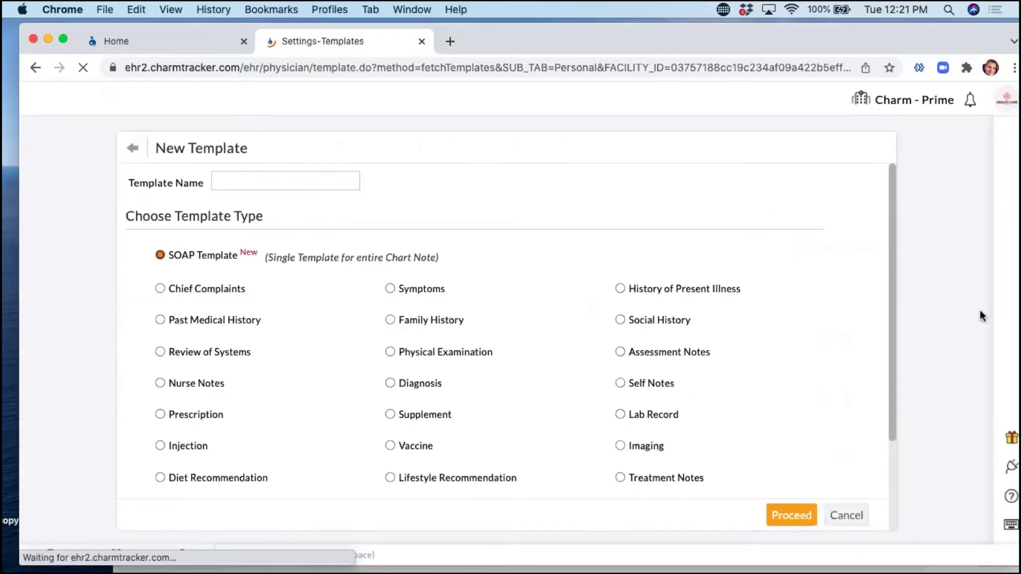
{"action": "scroll", "coordinate": [572, 339], "scroll_direction": "down", "scroll_amount": 1}
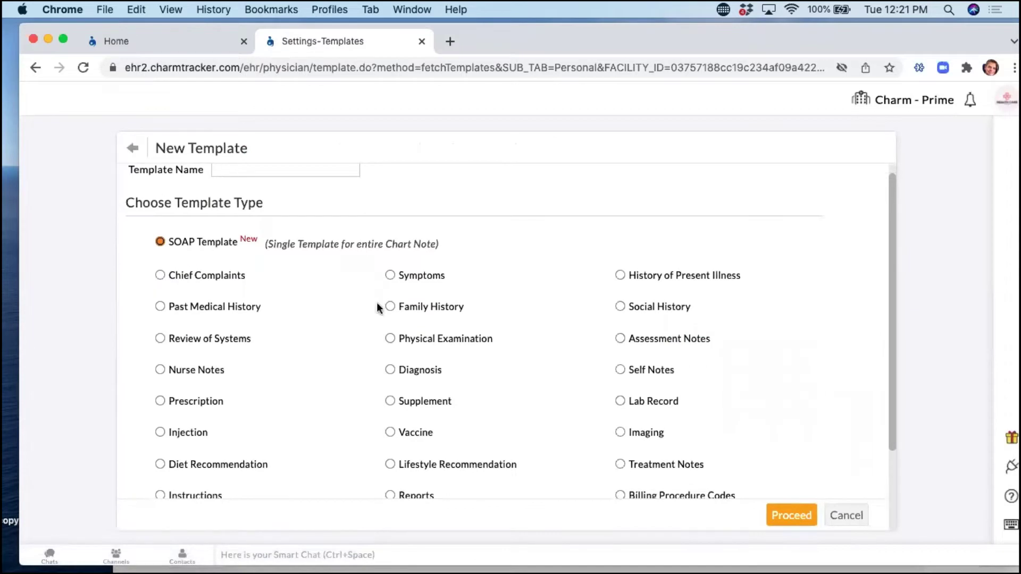
{"action": "scroll", "coordinate": [380, 308], "scroll_direction": "down", "scroll_amount": 2}
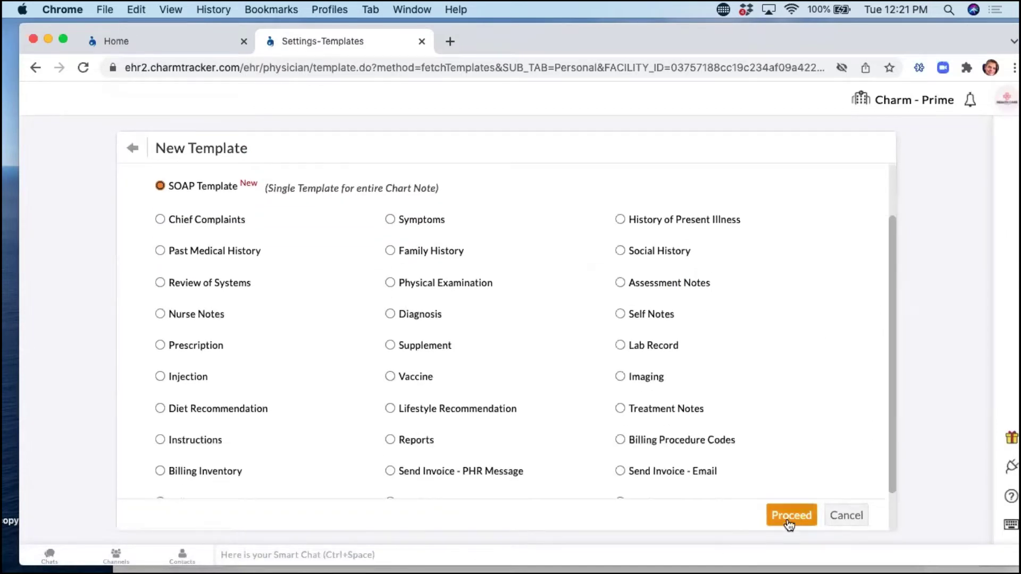
{"action": "left_click", "coordinate": [790, 515]}
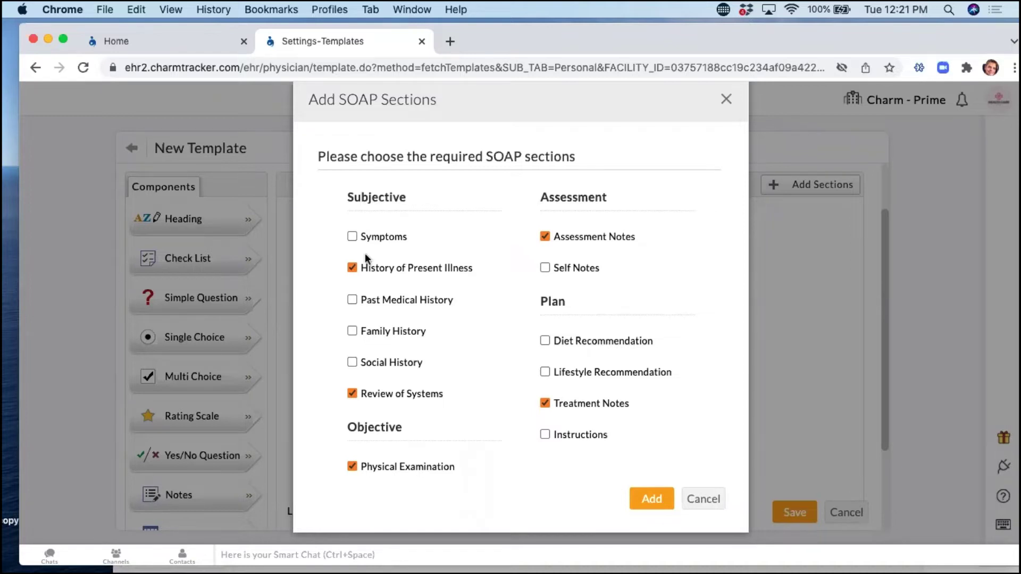
Add Symptoms, Family History, Past Medical History and Social History sections to it.
{"action": "left_click", "coordinate": [352, 238]}
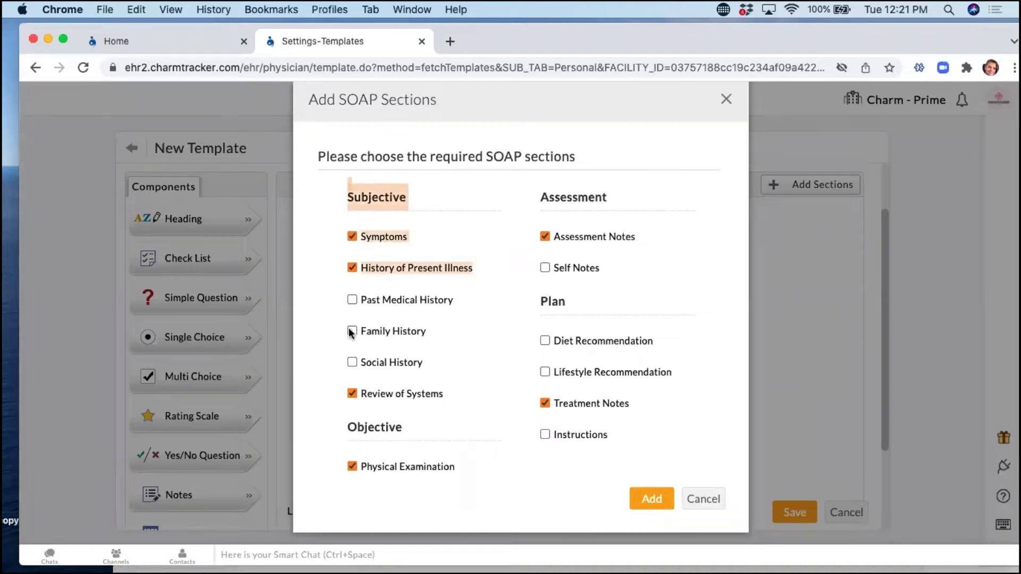
{"action": "left_click", "coordinate": [400, 334]}
{"action": "left_click", "coordinate": [351, 363]}
{"action": "left_click", "coordinate": [352, 300]}
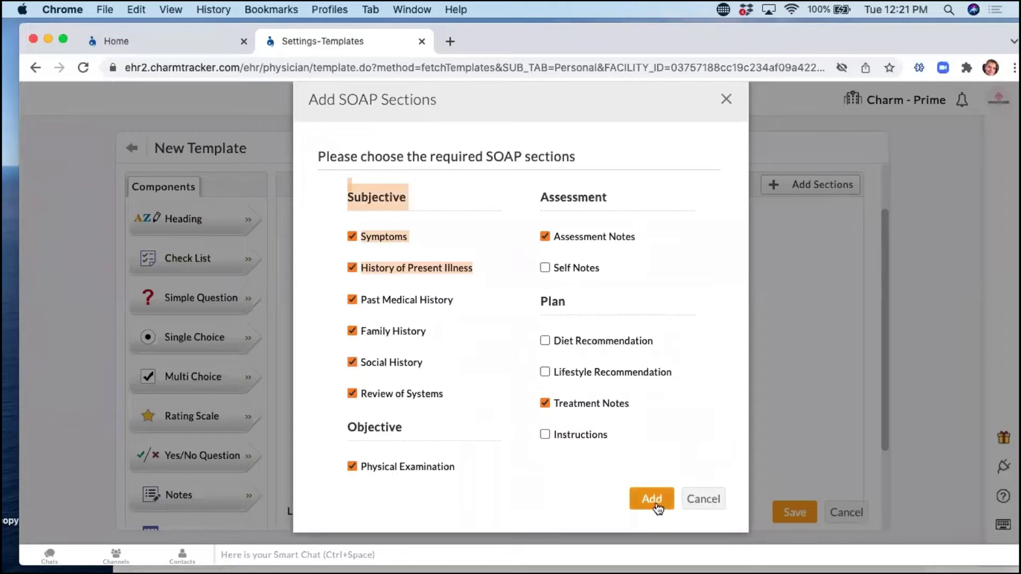
{"action": "left_click", "coordinate": [657, 504]}
{"action": "scroll", "coordinate": [471, 371], "scroll_direction": "down", "scroll_amount": 7}
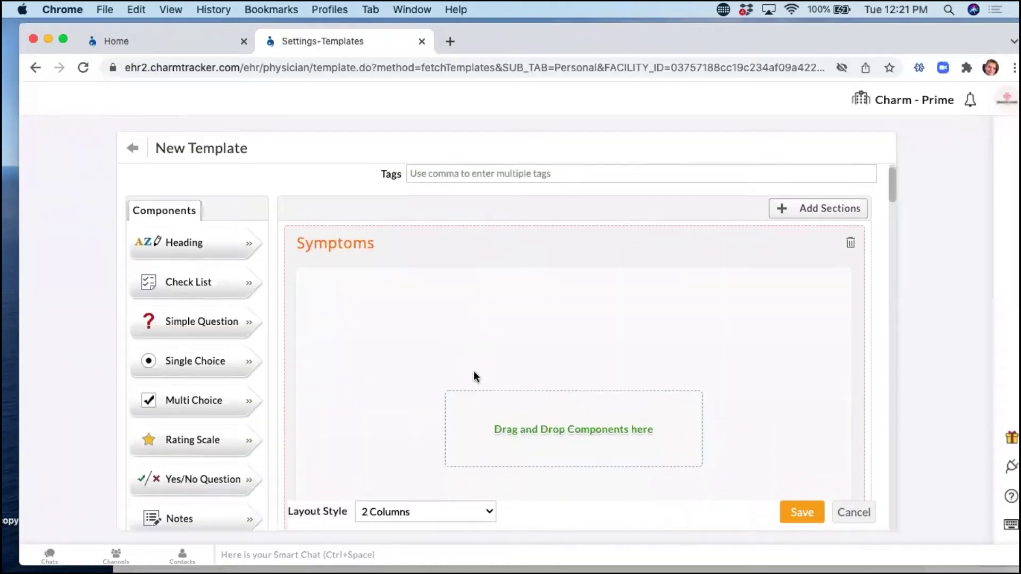
{"action": "scroll", "coordinate": [470, 373], "scroll_direction": "down", "scroll_amount": 8}
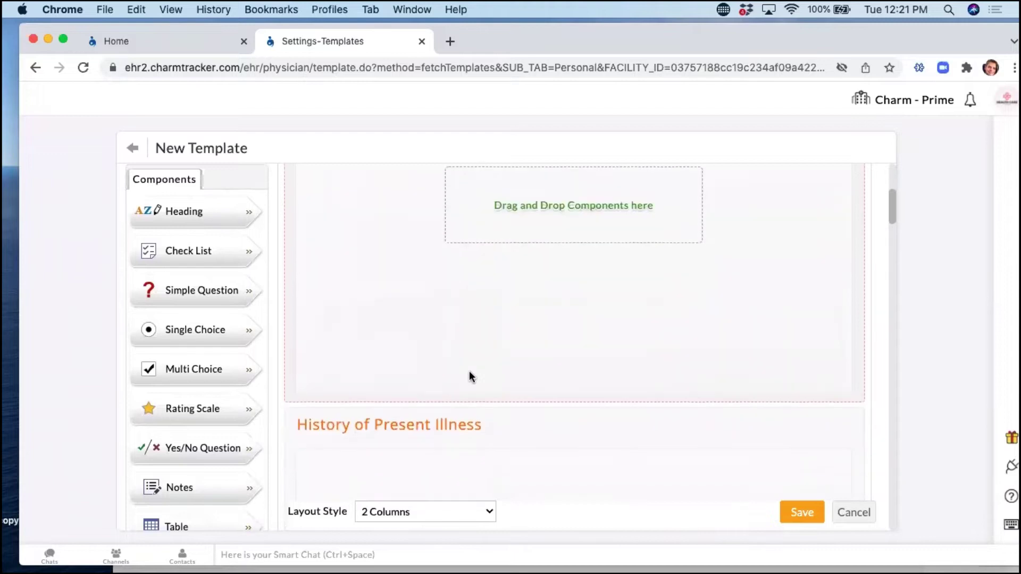
{"action": "scroll", "coordinate": [471, 376], "scroll_direction": "down", "scroll_amount": 10}
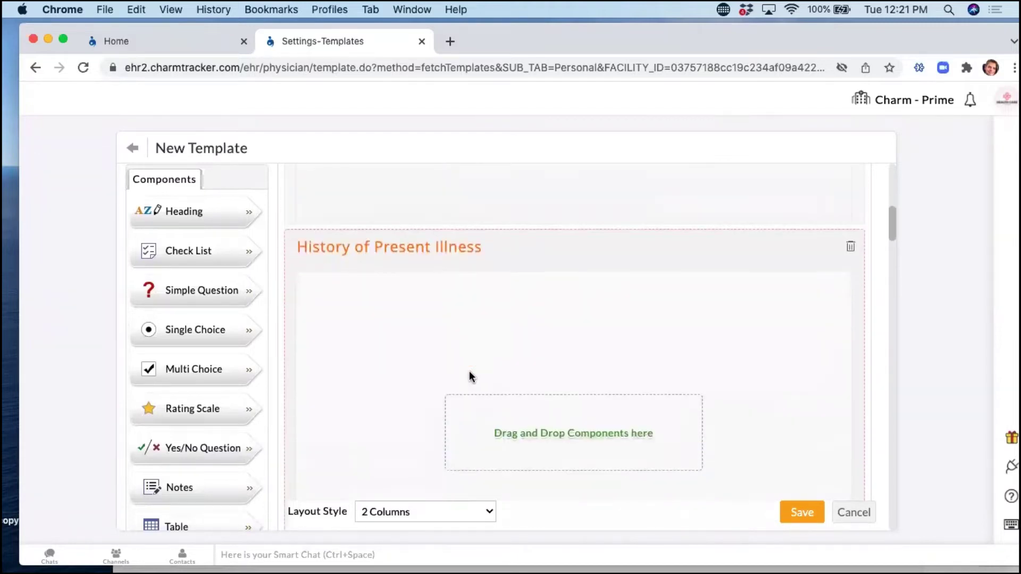
{"action": "scroll", "coordinate": [471, 377], "scroll_direction": "down", "scroll_amount": 6}
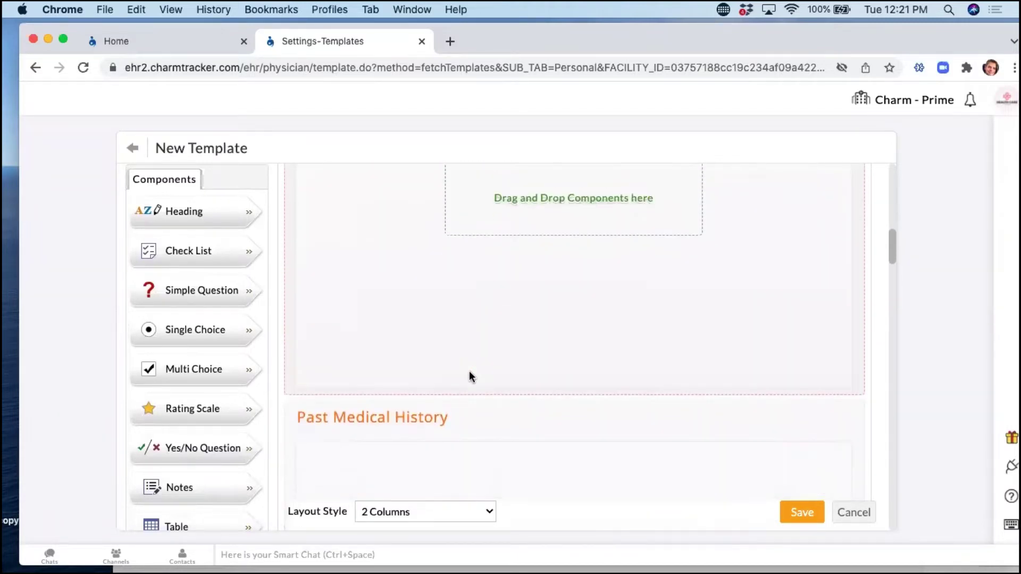
{"action": "scroll", "coordinate": [471, 376], "scroll_direction": "down", "scroll_amount": 4}
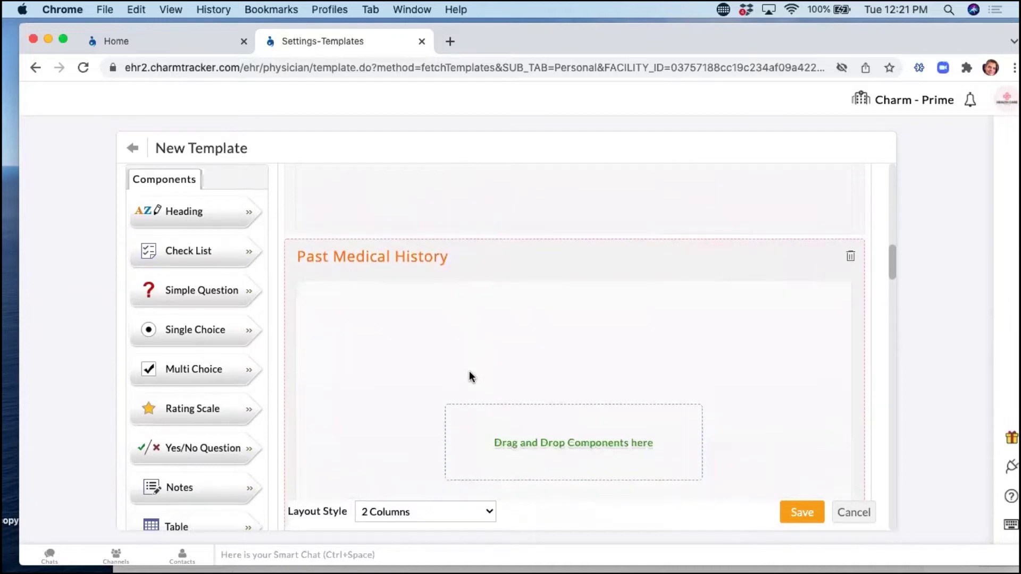
{"action": "scroll", "coordinate": [471, 377], "scroll_direction": "down", "scroll_amount": 4}
{"action": "scroll", "coordinate": [470, 376], "scroll_direction": "up", "scroll_amount": 8}
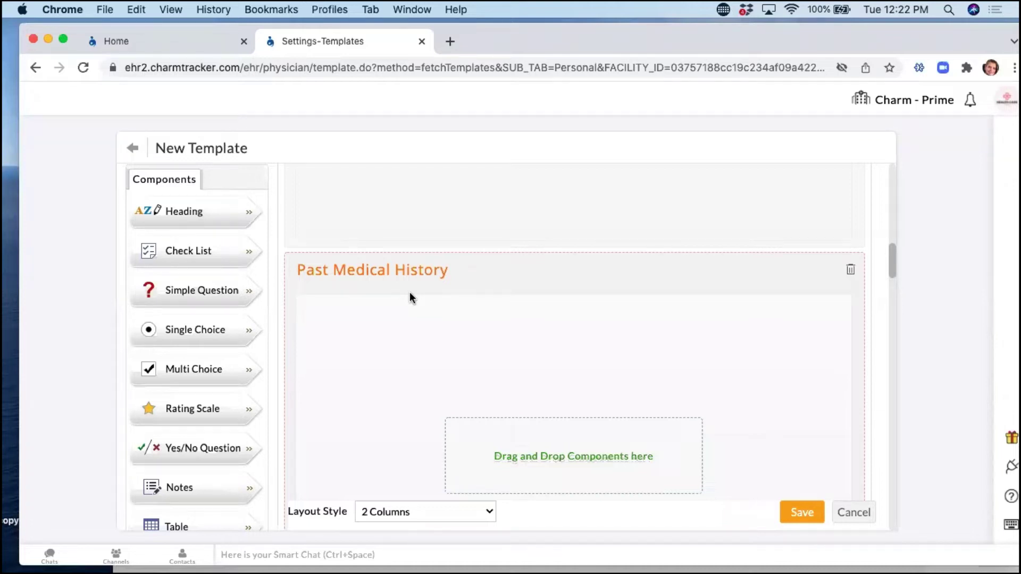
{"action": "scroll", "coordinate": [410, 297], "scroll_direction": "down", "scroll_amount": 2}
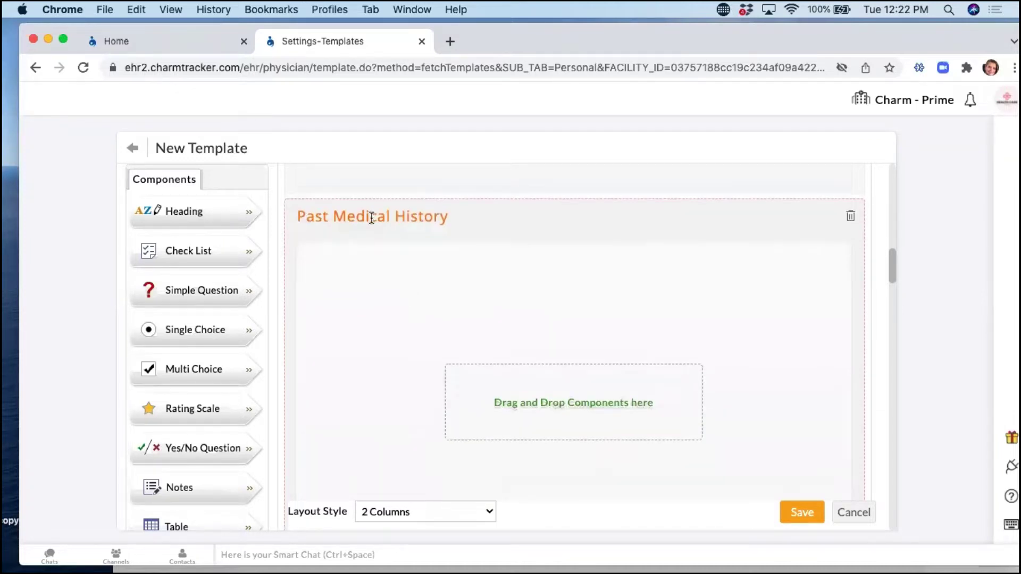
Add a Notes box to Past Medical History containing the ${Patient.Allergies} placeholder.
{"action": "left_click_drag", "start_coordinate": [200, 489], "coordinate": [407, 345]}
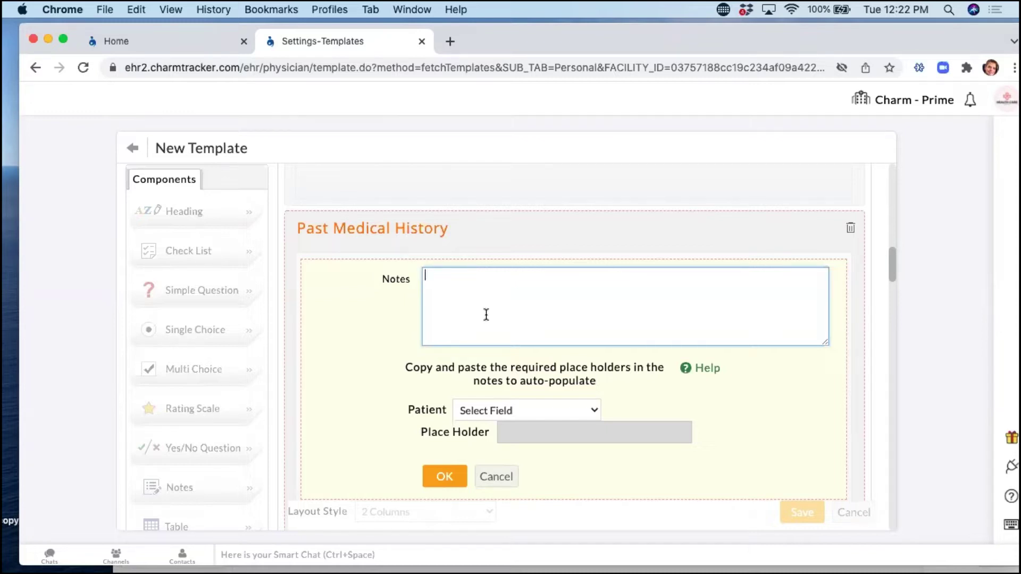
{"action": "left_click", "coordinate": [557, 411]}
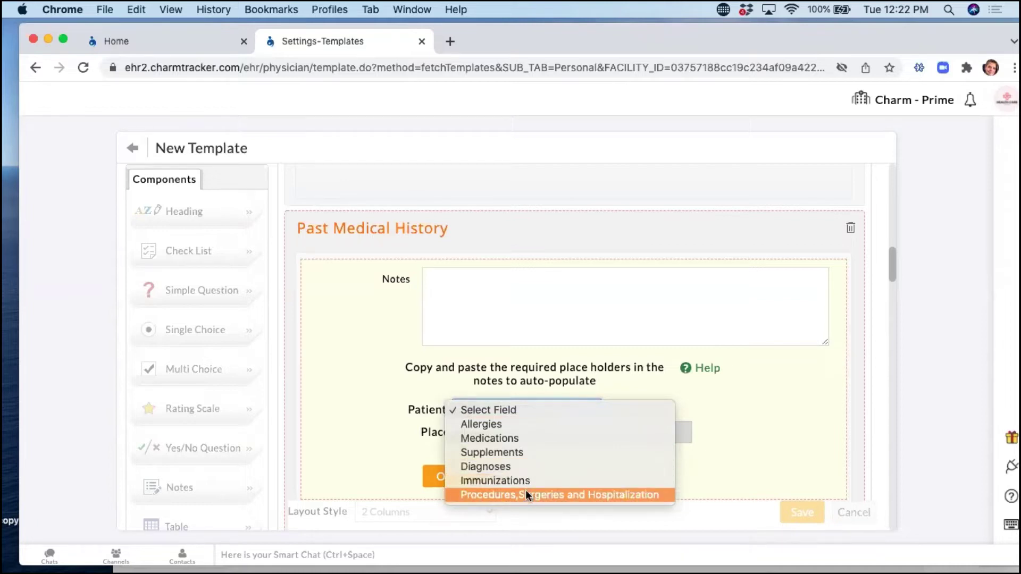
{"action": "left_click", "coordinate": [521, 426]}
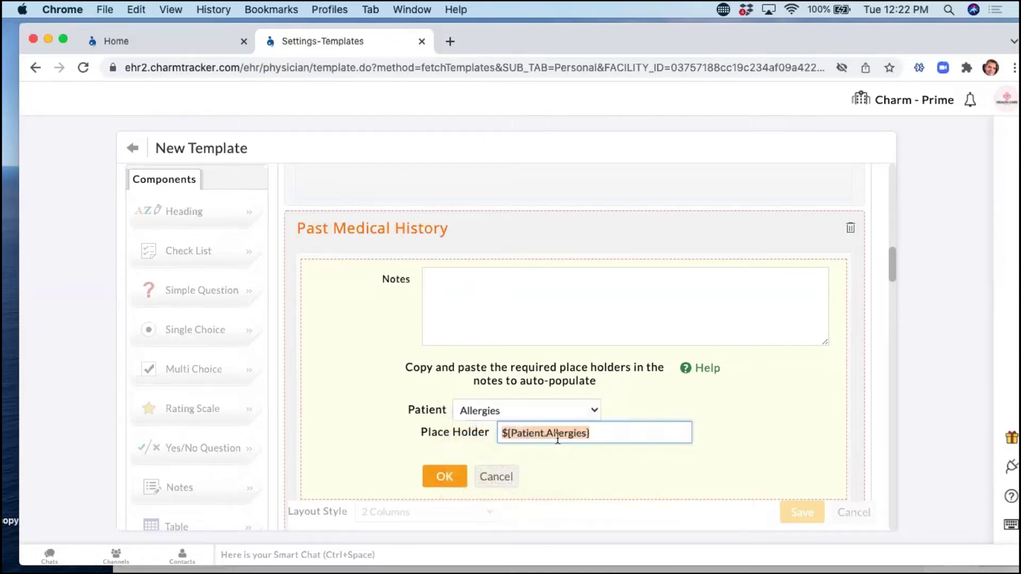
{"action": "left_click", "coordinate": [470, 289]}
{"action": "type", "text": "${Patient.Allergies}"}
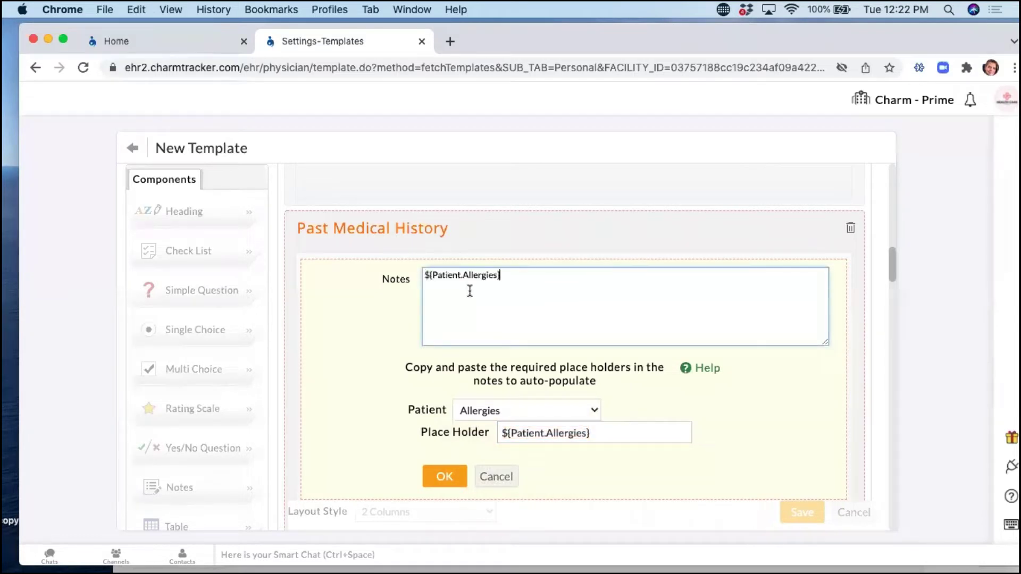
{"action": "key", "text": "Return"}
Put the ${Patient.Medications} placeholder on the note's second line and confirm the note.
{"action": "left_click", "coordinate": [501, 412]}
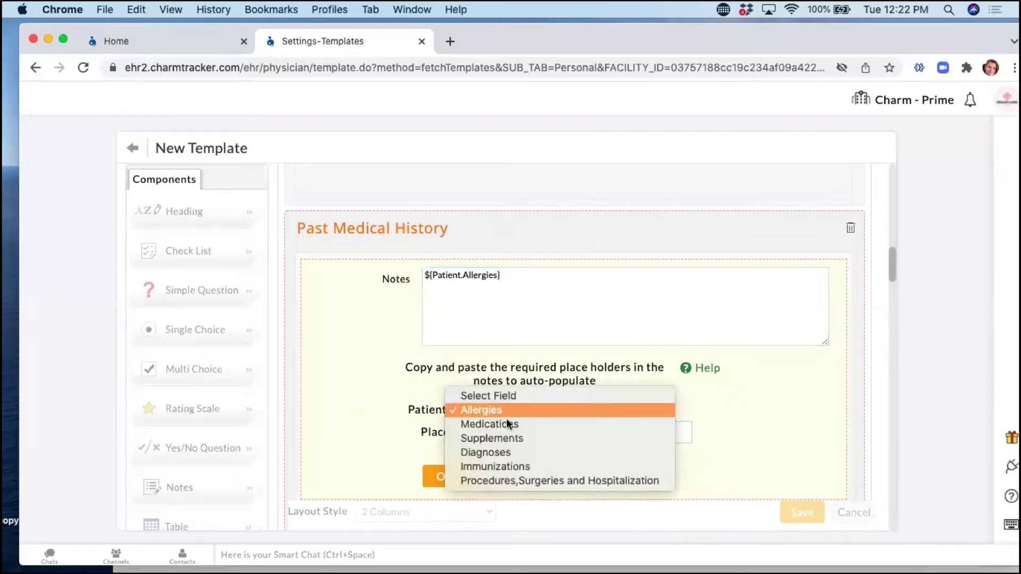
{"action": "left_click", "coordinate": [505, 422]}
{"action": "key", "text": "super+c"}
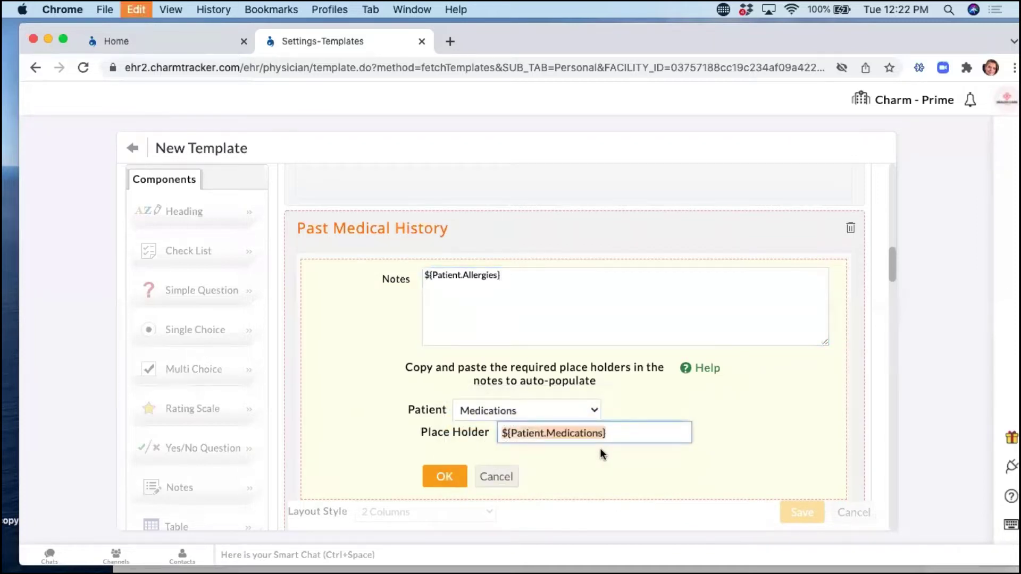
{"action": "left_click", "coordinate": [444, 290]}
{"action": "key", "text": "super+v"}
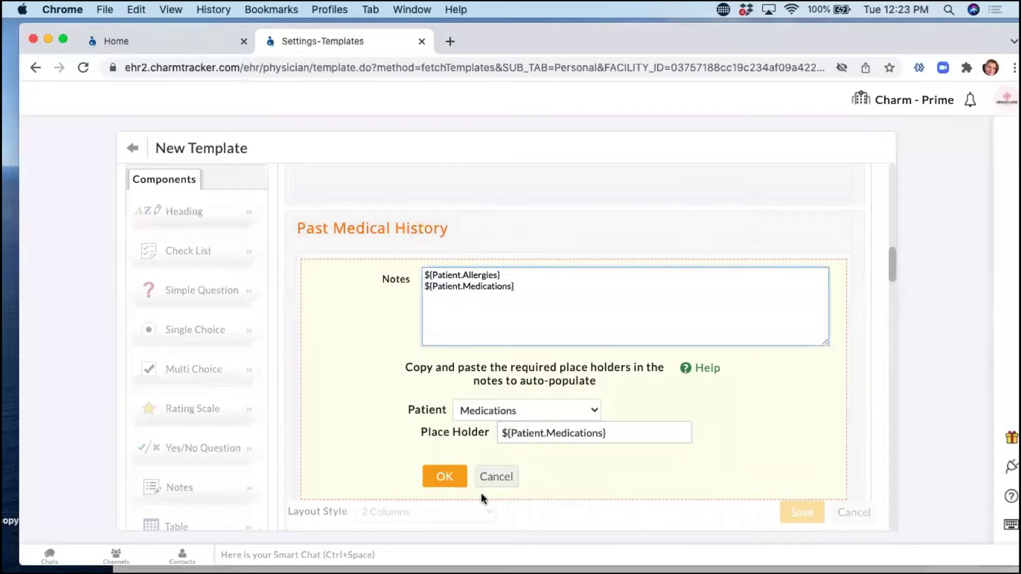
{"action": "left_click", "coordinate": [458, 481]}
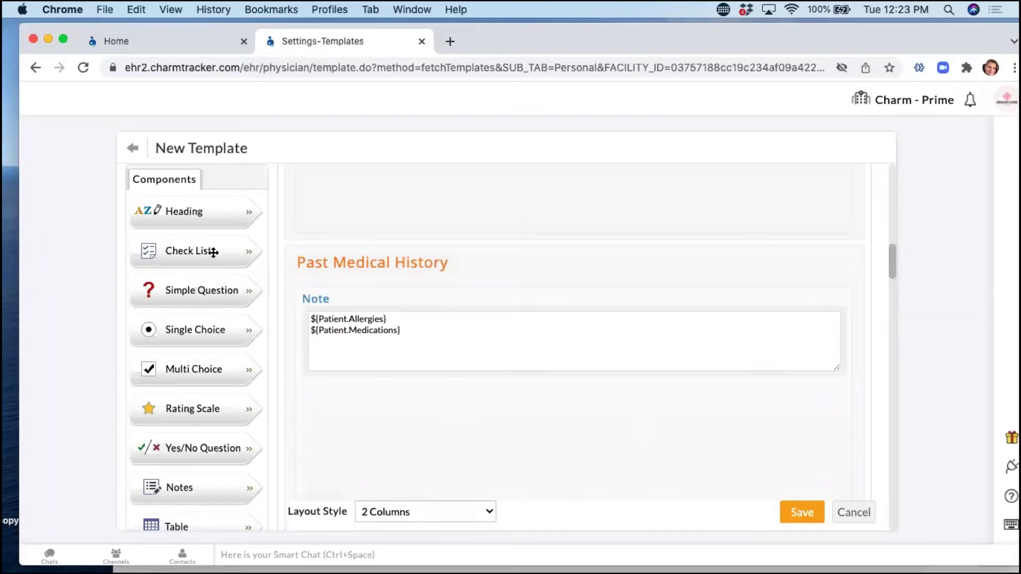
Try a Check List and then a Single Choice question in History of Present Illness, discarding both.
{"action": "scroll", "coordinate": [431, 270], "scroll_direction": "up", "scroll_amount": 3}
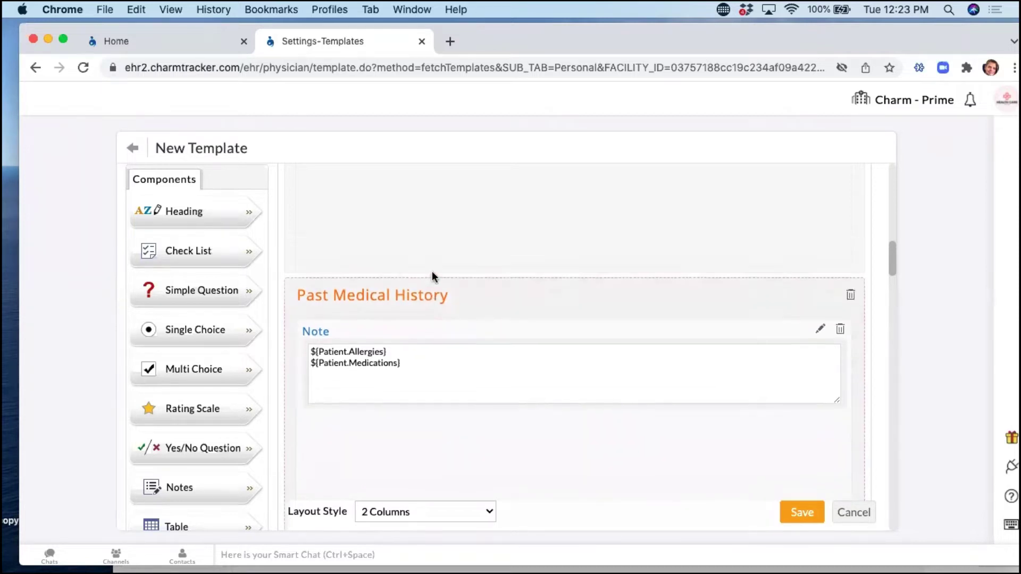
{"action": "left_click_drag", "start_coordinate": [188, 252], "coordinate": [501, 286]}
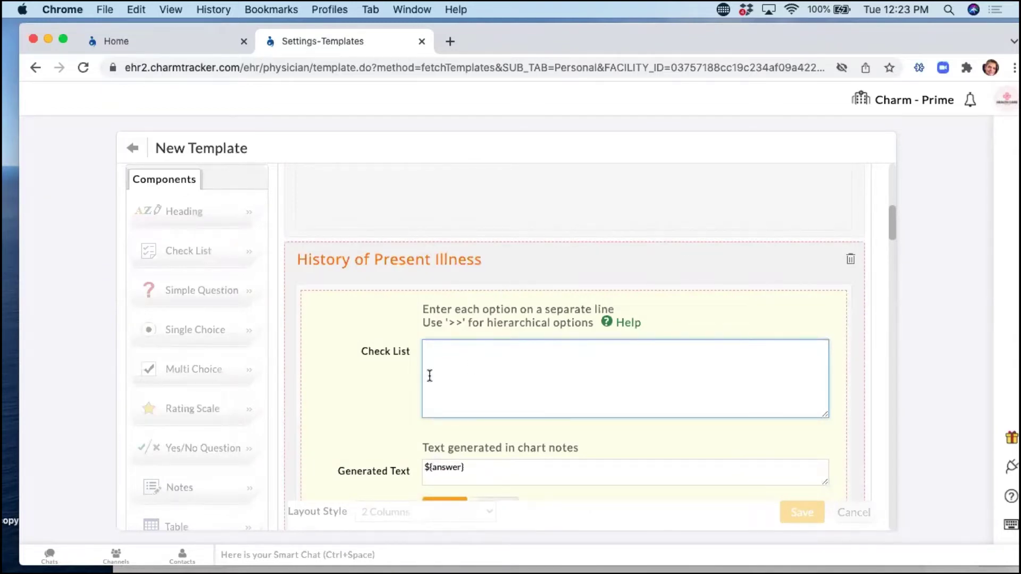
{"action": "scroll", "coordinate": [428, 376], "scroll_direction": "down", "scroll_amount": 3}
{"action": "left_click", "coordinate": [496, 438]}
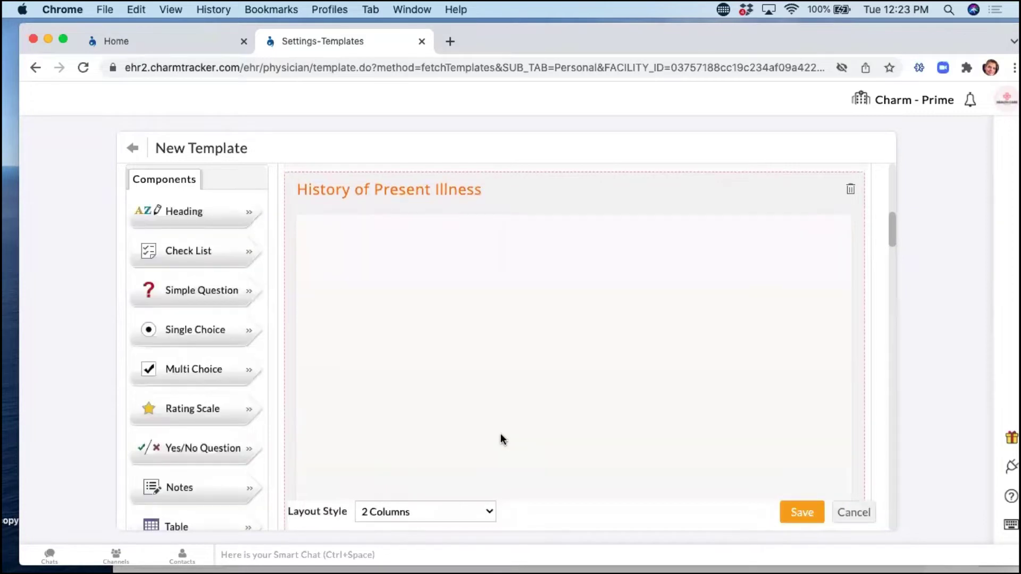
{"action": "left_click_drag", "start_coordinate": [215, 340], "coordinate": [403, 330]}
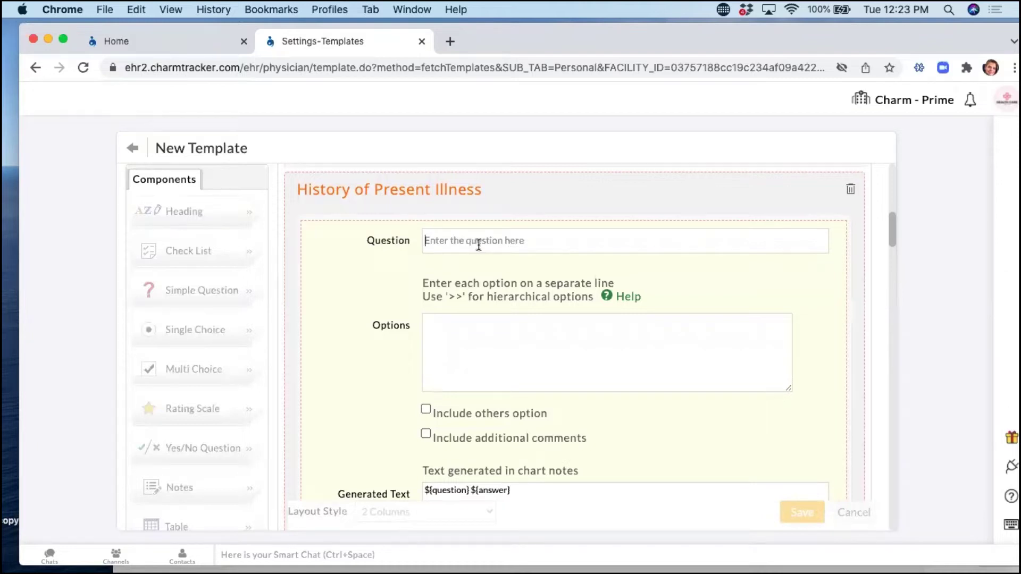
{"action": "left_click", "coordinate": [437, 326]}
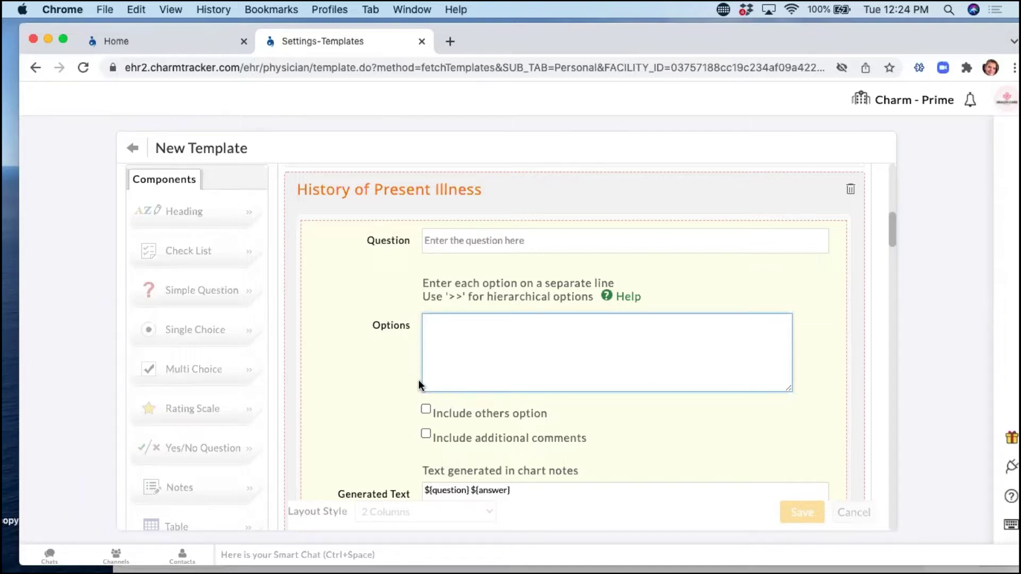
{"action": "scroll", "coordinate": [419, 380], "scroll_direction": "down", "scroll_amount": 2}
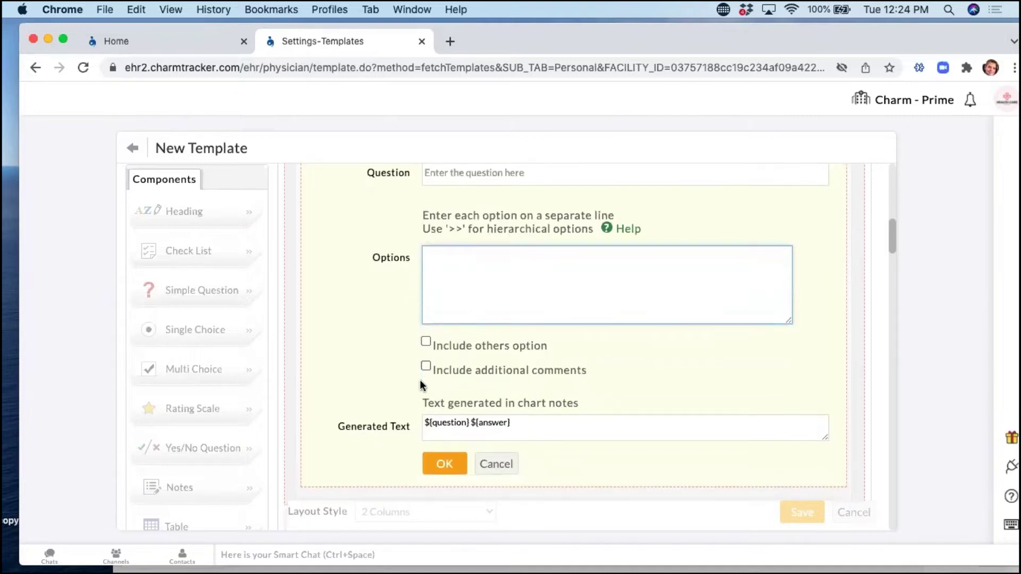
{"action": "left_click", "coordinate": [505, 472]}
Add a Multi Choice question to the section and start on its Question field.
{"action": "left_click_drag", "start_coordinate": [198, 372], "coordinate": [551, 335]}
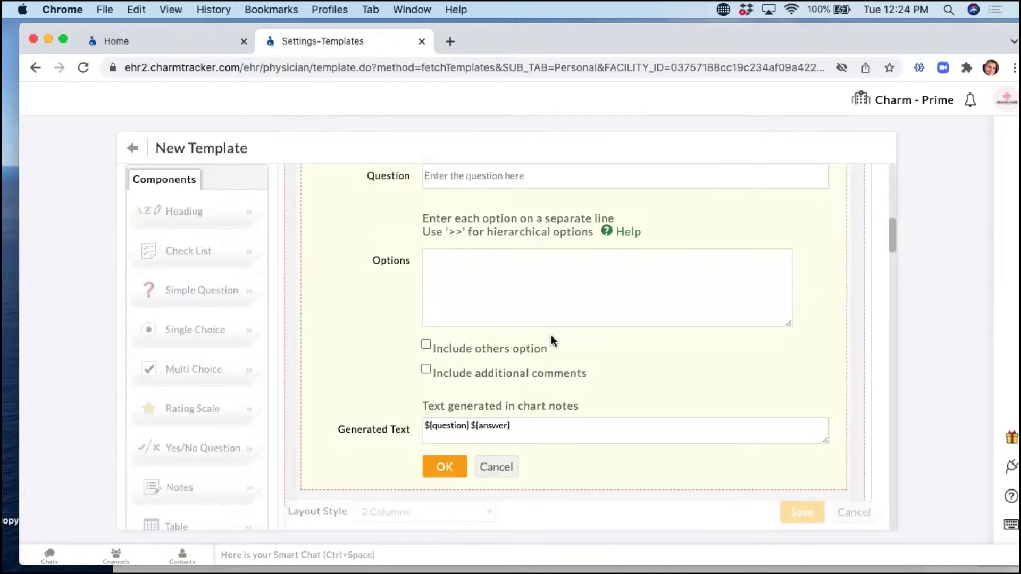
{"action": "left_click", "coordinate": [461, 179]}
{"action": "scroll", "coordinate": [460, 276], "scroll_direction": "up", "scroll_amount": 1}
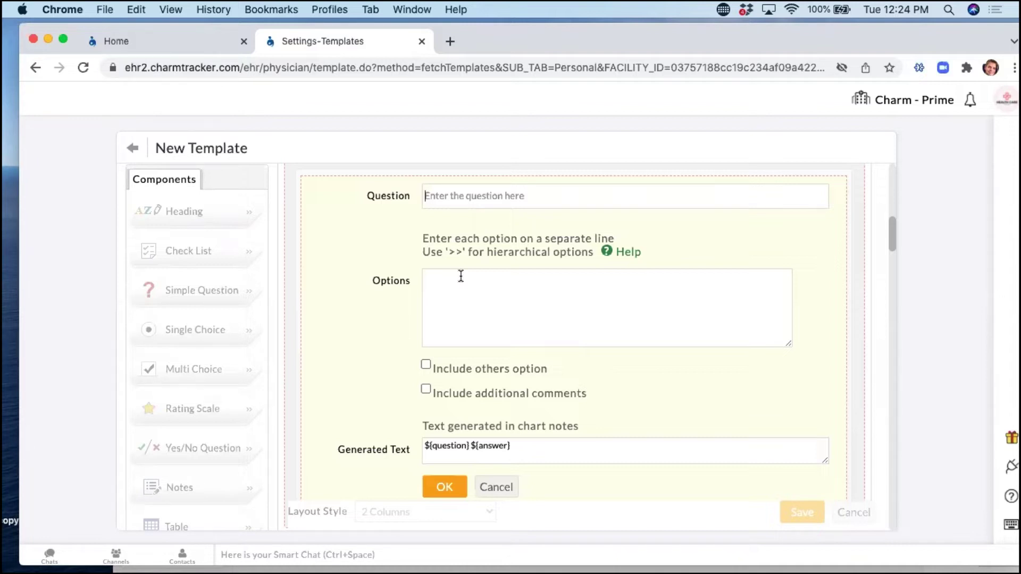
Name the question HA and give it options L, R and B.
{"action": "type", "text": "HA"}
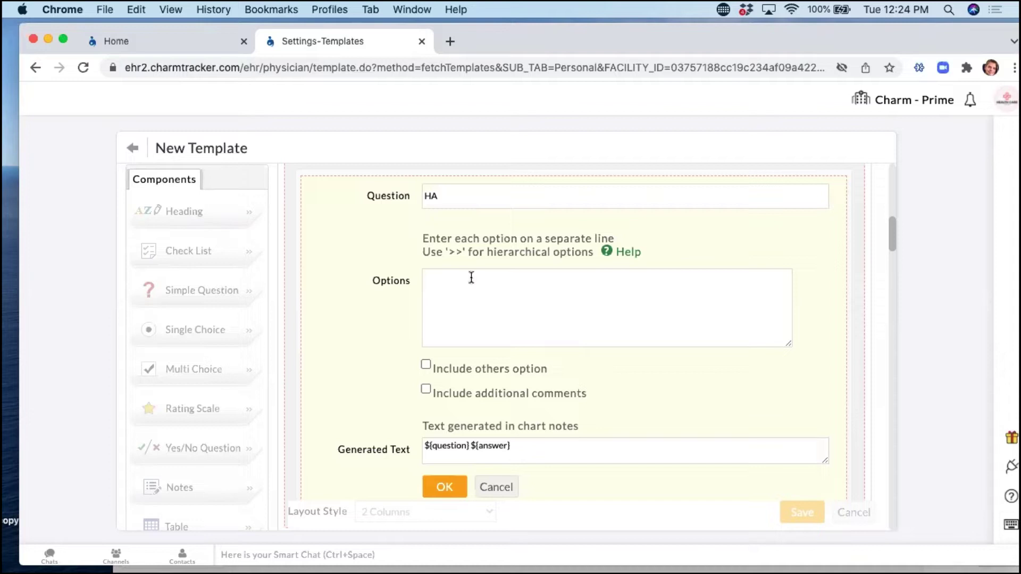
{"action": "left_click", "coordinate": [510, 310]}
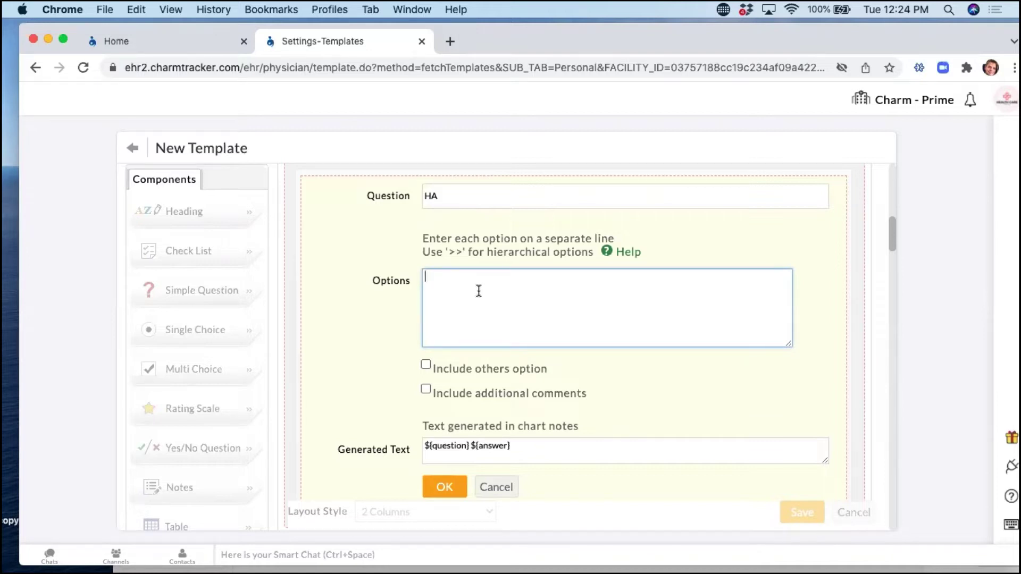
{"action": "type", "text": "L"}
{"action": "key", "text": "Return"}
{"action": "type", "text": "R"}
{"action": "key", "text": "Return"}
{"action": "type", "text": "B"}
Add >>Dull, >>Sharp and >>Pressure sub-options under L, fixing the Pressure misspelling.
{"action": "left_click", "coordinate": [432, 278]}
{"action": "key", "text": "Return"}
{"action": "type", "text": ">>"}
{"action": "key", "text": "Return"}
{"action": "type", "text": ">>"}
{"action": "key", "text": "Return"}
{"action": "type", "text": ">>"}
{"action": "left_click", "coordinate": [441, 289]}
{"action": "type", "text": "Dull"}
{"action": "key", "text": "Down"}
{"action": "type", "text": "Sharp"}
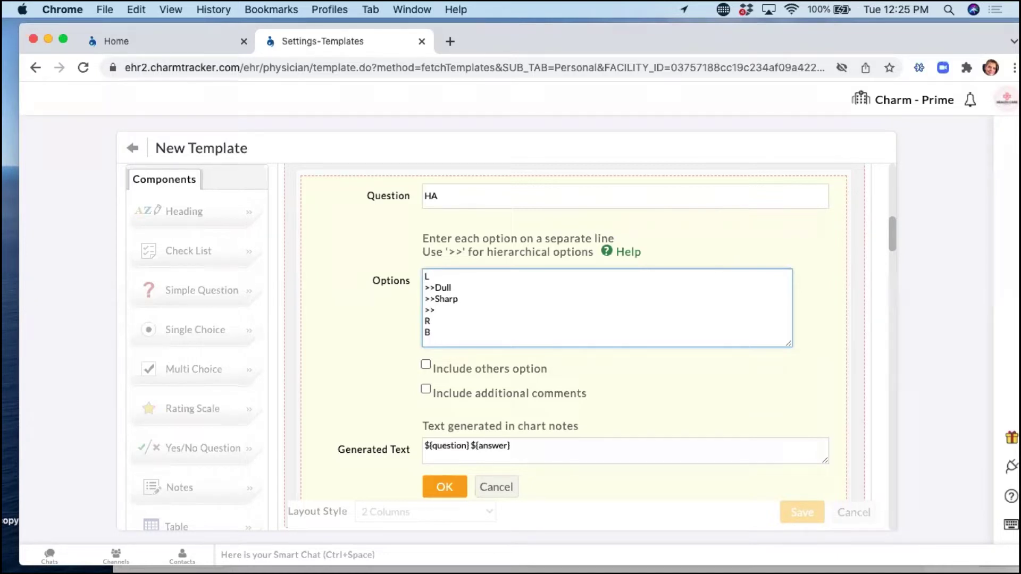
{"action": "type", "text": "Pressue"}
{"action": "left_click", "coordinate": [461, 311]}
{"action": "type", "text": "re"}
Copy the Dull/Sharp/Pressure sub-options under R and B, and confirm the HA question.
{"action": "left_click_drag", "start_coordinate": [471, 311], "coordinate": [420, 285]}
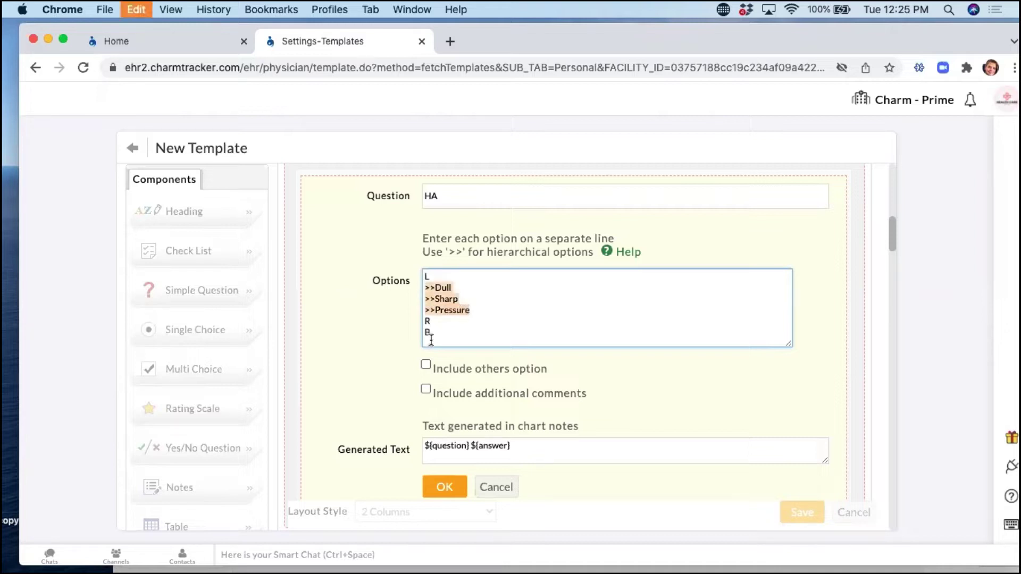
{"action": "left_click", "coordinate": [447, 323]}
{"action": "key", "text": "Return"}
{"action": "key", "text": "super+v"}
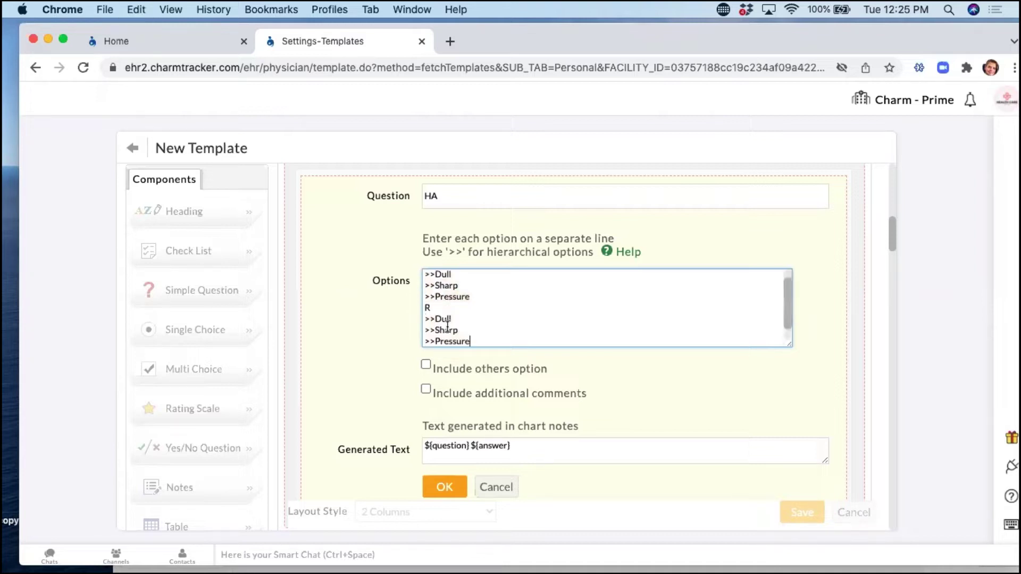
{"action": "scroll", "coordinate": [470, 321], "scroll_direction": "down", "scroll_amount": 1}
{"action": "left_click", "coordinate": [435, 340]}
{"action": "key", "text": "Return"}
{"action": "key", "text": "super+v"}
{"action": "left_click", "coordinate": [446, 486]}
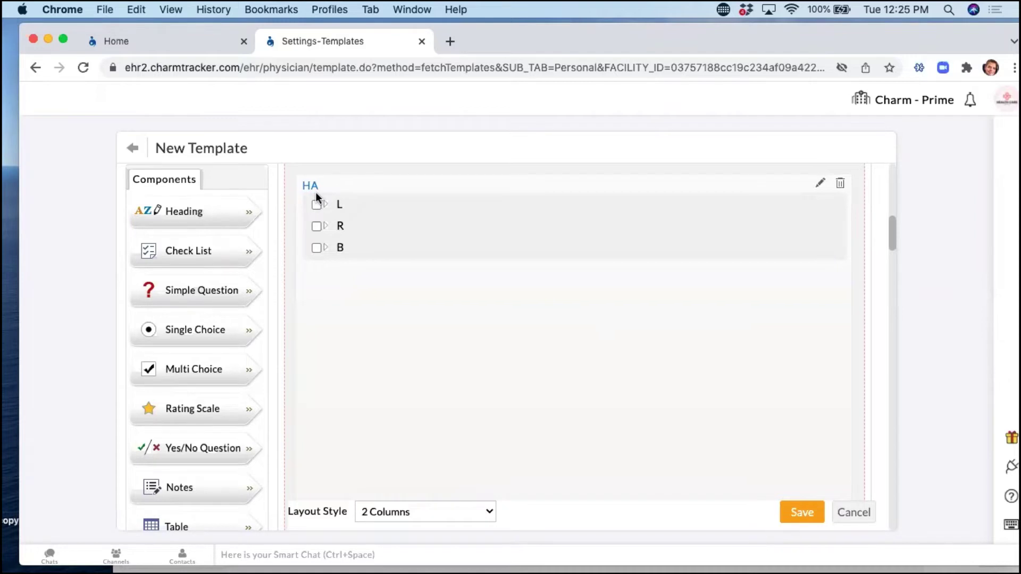
Reopen HA and add >>>>Blurry, >>>>tunnel and >>>>blinding under >>Dull.
{"action": "left_click", "coordinate": [316, 205]}
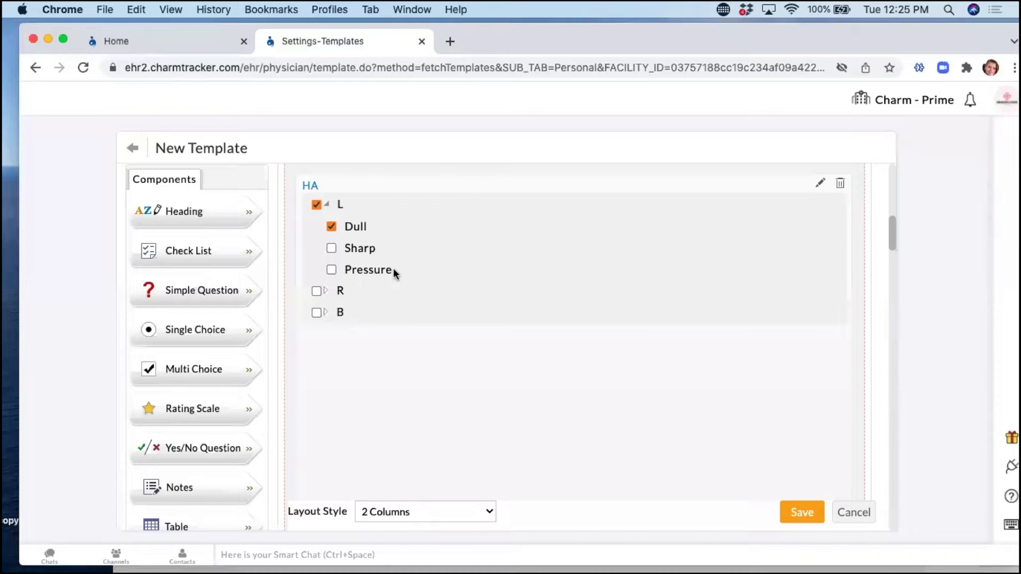
{"action": "left_click", "coordinate": [817, 187]}
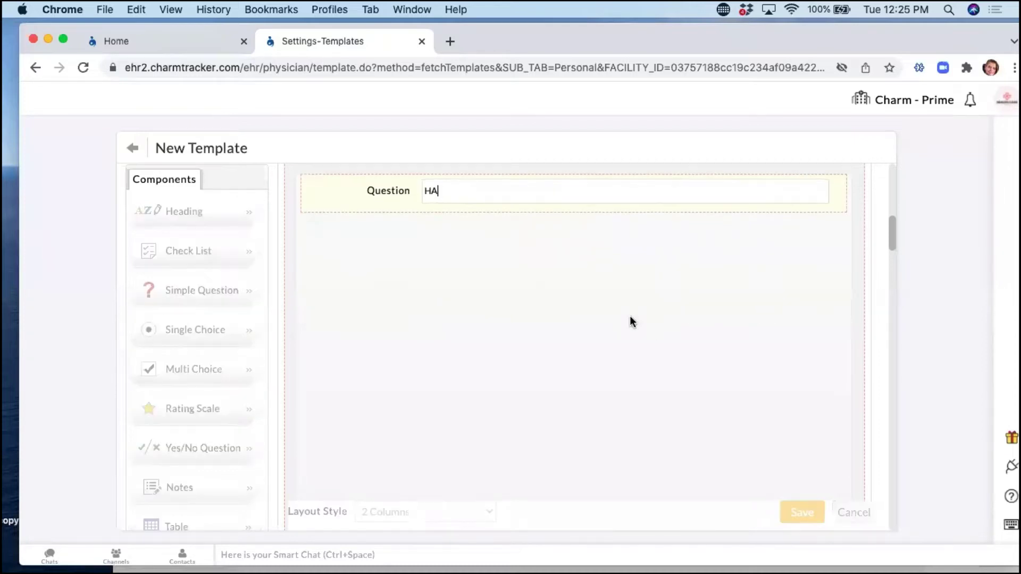
{"action": "left_click", "coordinate": [459, 291]}
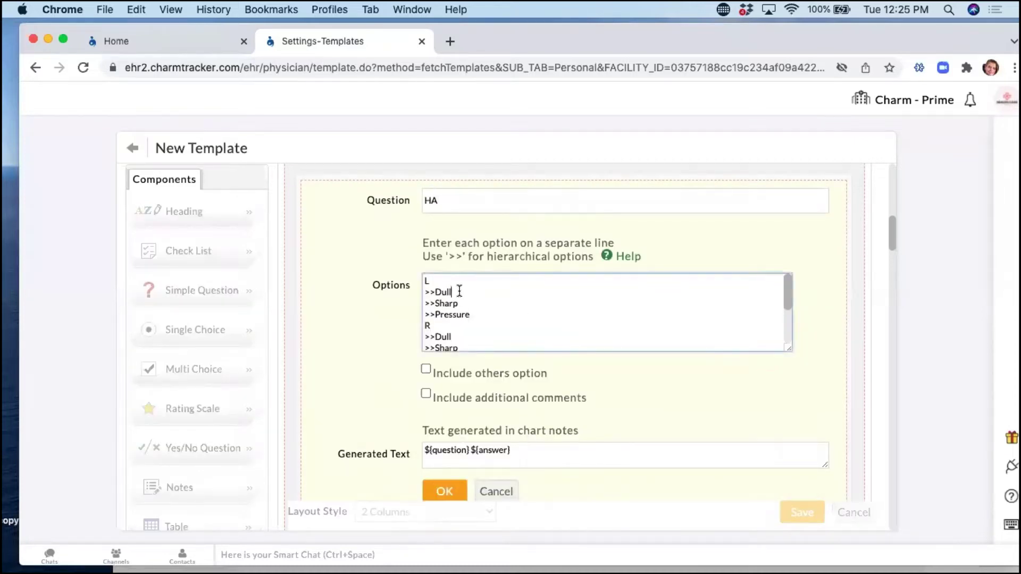
{"action": "key", "text": "Return"}
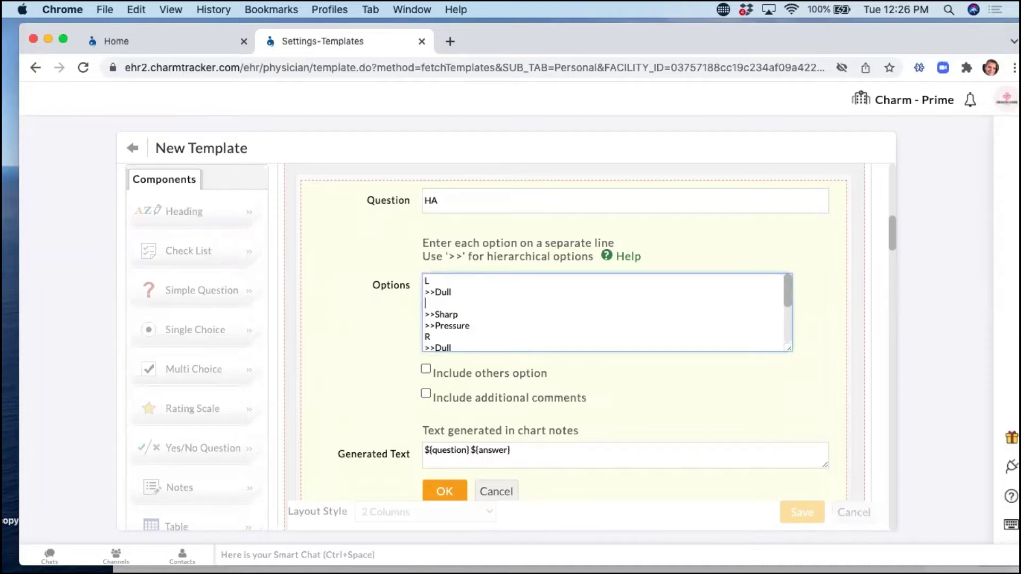
{"action": "type", "text": ">>>>Blurry"}
{"action": "key", "text": "Return"}
{"action": "type", "text": ">>>>"}
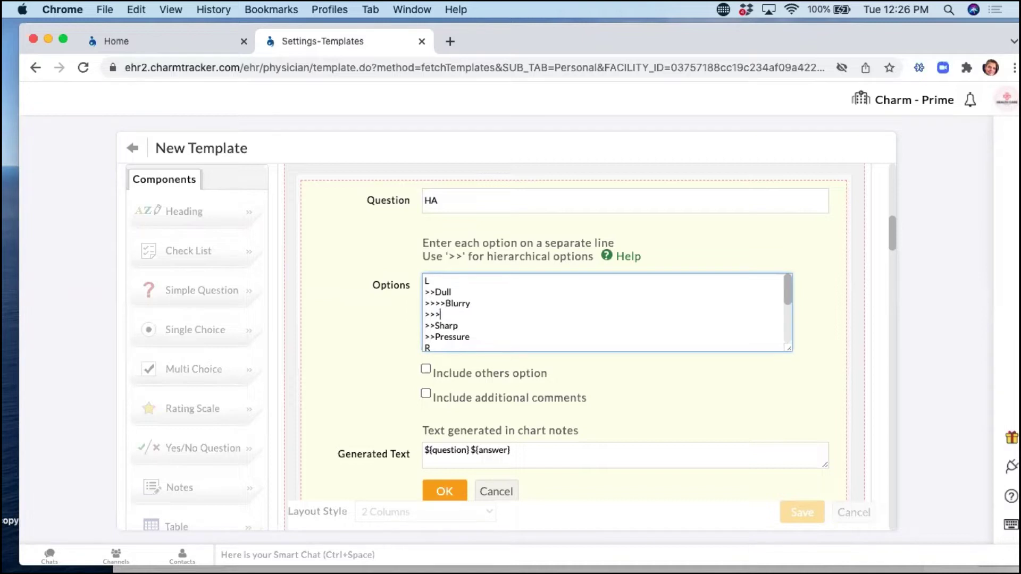
{"action": "type", "text": "tunnel"}
{"action": "key", "text": "Return"}
{"action": "type", "text": ">>>>"}
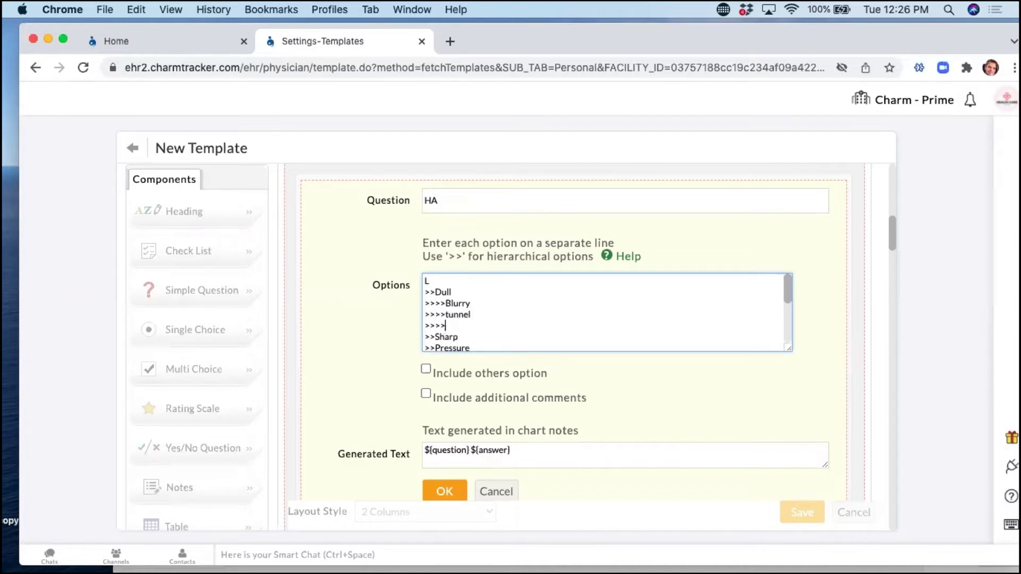
{"action": "type", "text": "blinding"}
Copy Blurry/tunnel/blinding under >>Sharp, delete the stray duplicate line, and confirm the HA options.
{"action": "left_click_drag", "start_coordinate": [480, 325], "coordinate": [425, 303]}
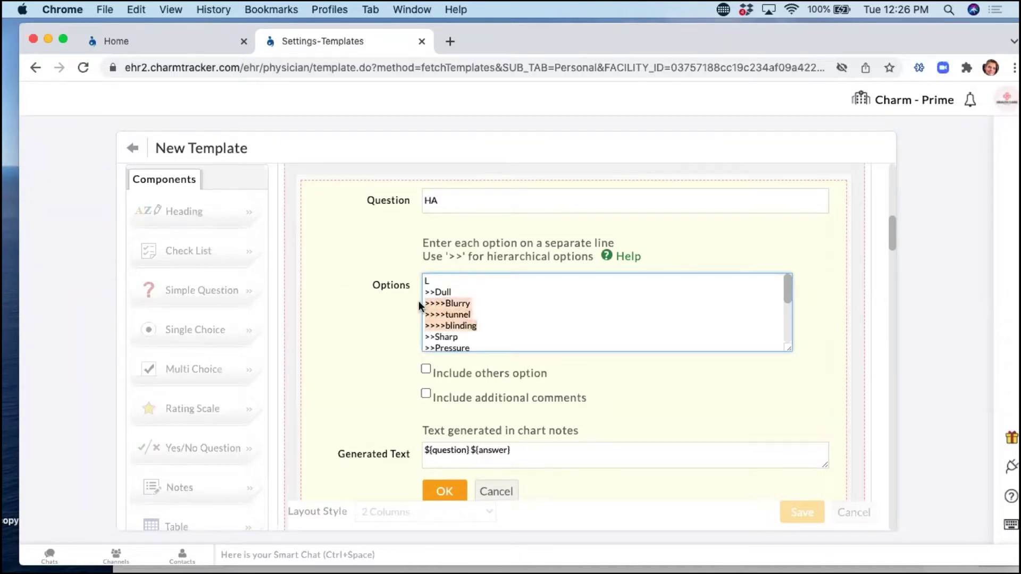
{"action": "left_click", "coordinate": [467, 337]}
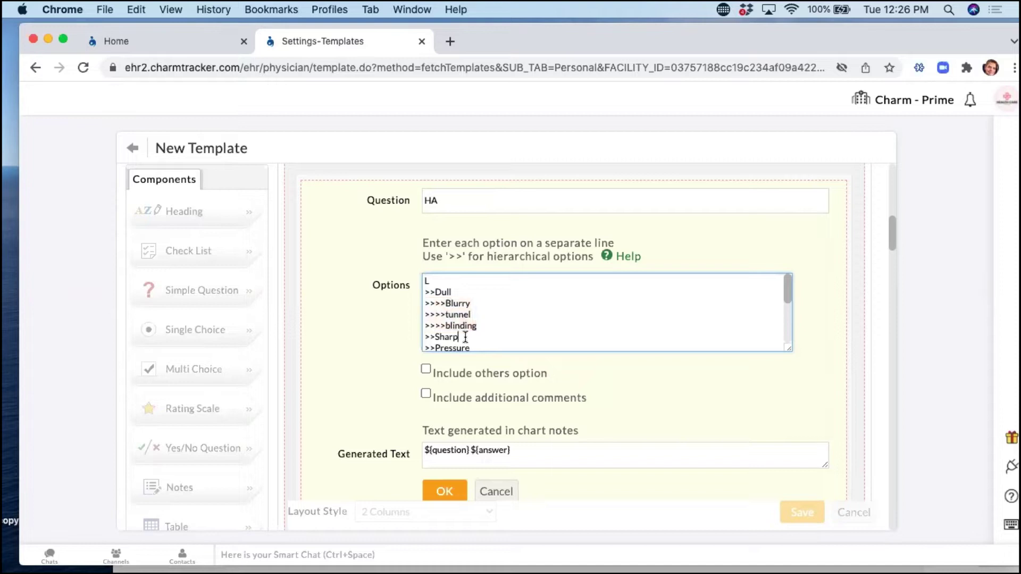
{"action": "key", "text": "Return"}
{"action": "key", "text": "super+v"}
{"action": "scroll", "coordinate": [478, 329], "scroll_direction": "down", "scroll_amount": 2}
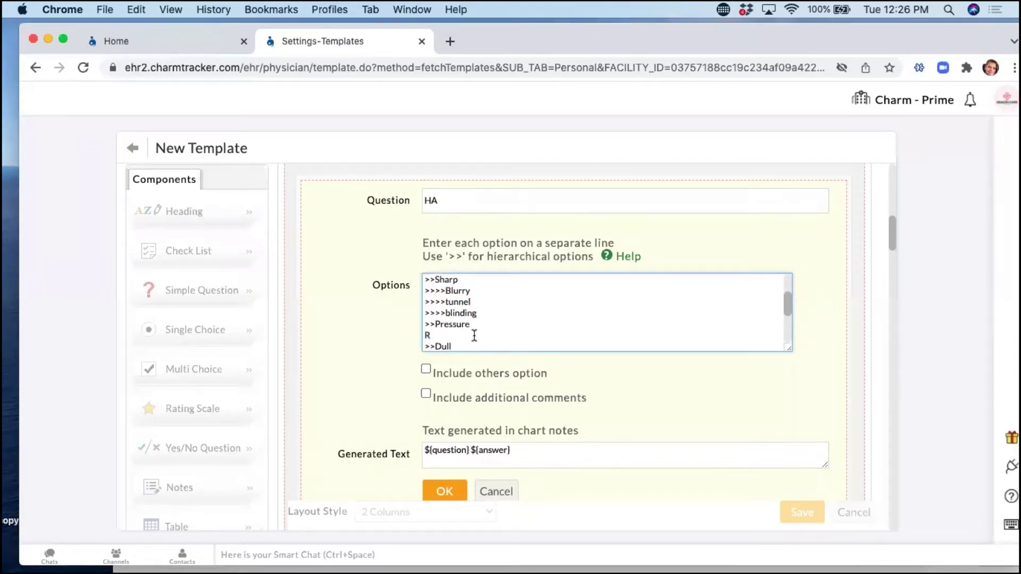
{"action": "scroll", "coordinate": [483, 333], "scroll_direction": "down", "scroll_amount": 1}
{"action": "key", "text": "super+BackSpace"}
{"action": "key", "text": "BackSpace"}
{"action": "left_click", "coordinate": [436, 493]}
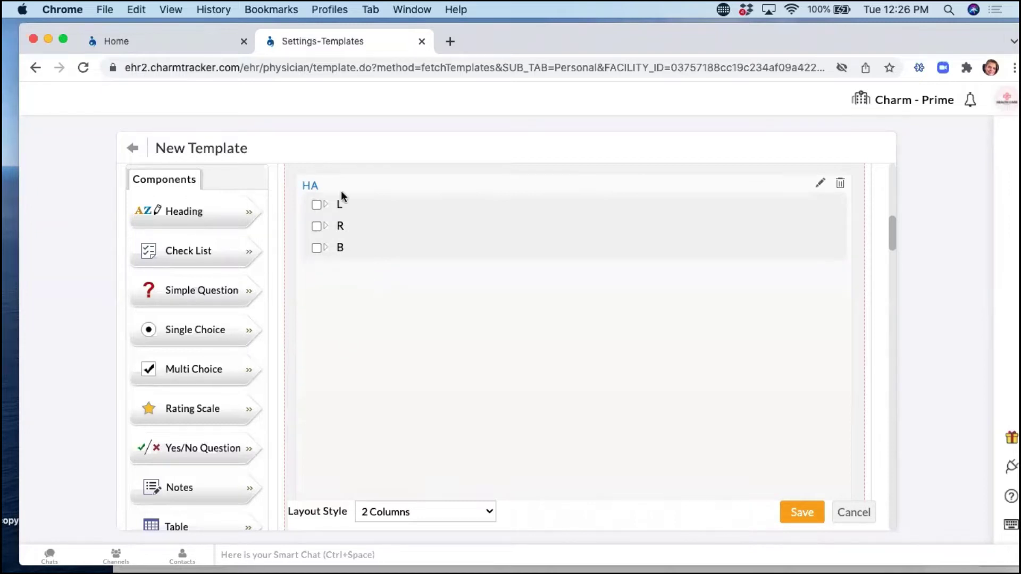
Tick L, Dull beneath it, and Blurry beneath Dull as HA's default answers.
{"action": "left_click", "coordinate": [314, 205]}
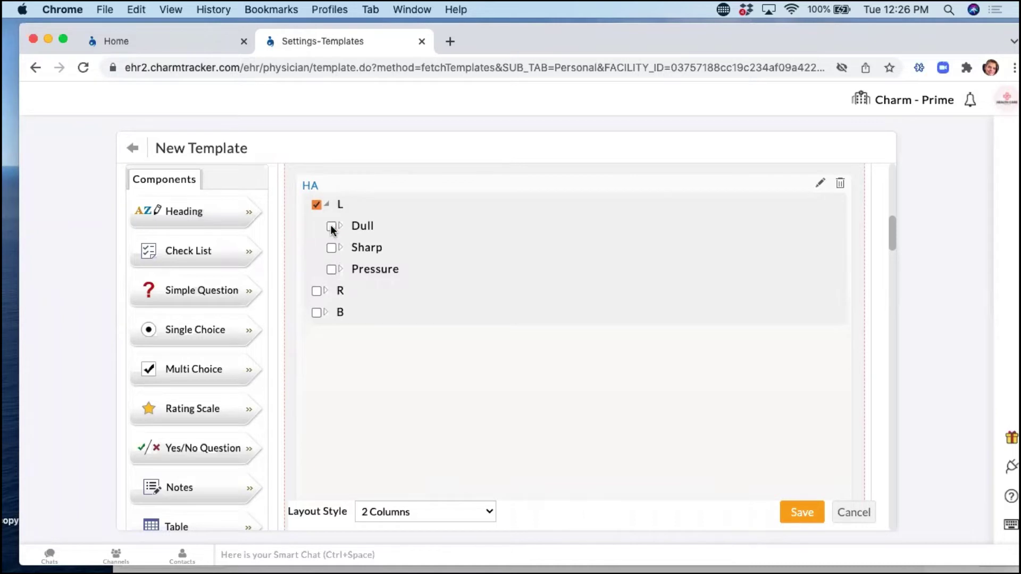
{"action": "left_click", "coordinate": [331, 226]}
{"action": "left_click", "coordinate": [345, 248]}
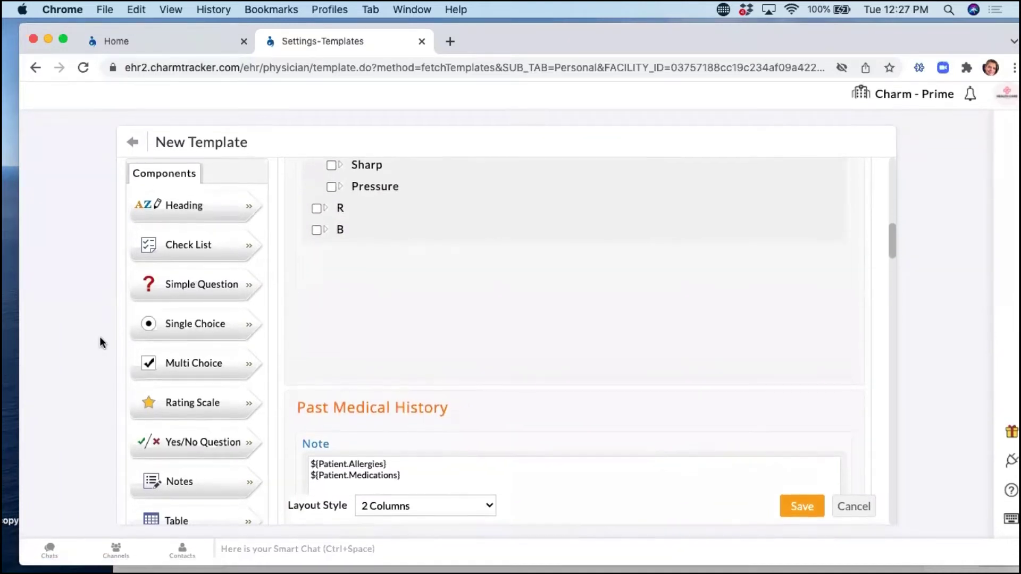
{"action": "left_click_drag", "start_coordinate": [895, 259], "coordinate": [885, 526]}
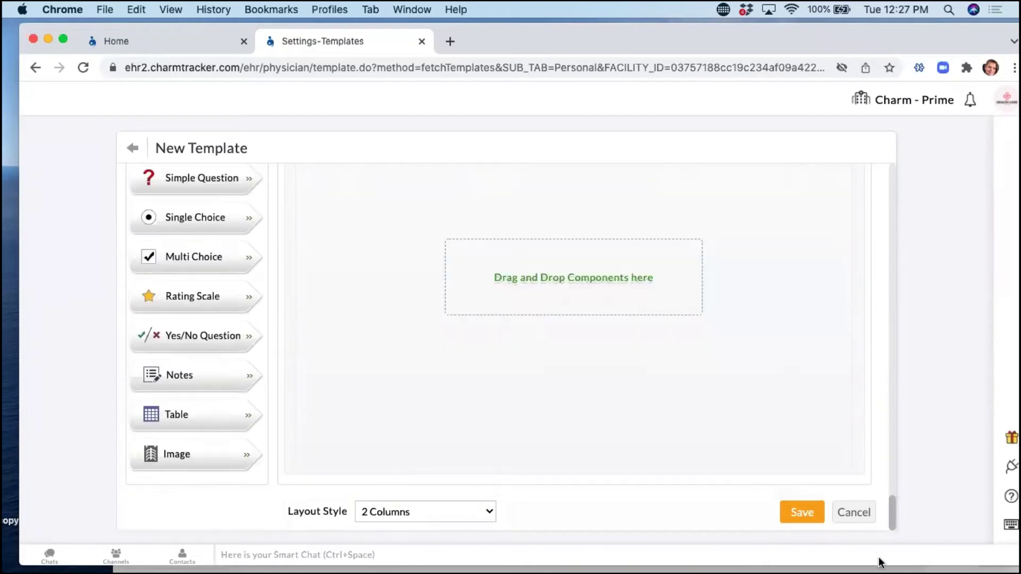
{"action": "scroll", "coordinate": [869, 513], "scroll_direction": "down", "scroll_amount": 2}
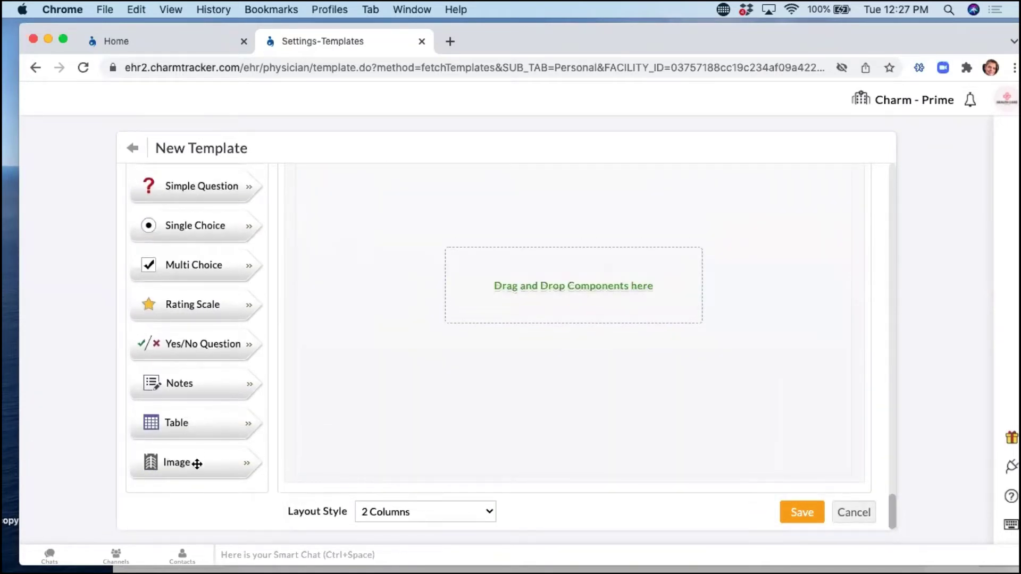
{"action": "scroll", "coordinate": [416, 377], "scroll_direction": "up", "scroll_amount": 1}
{"action": "scroll", "coordinate": [399, 383], "scroll_direction": "down", "scroll_amount": 3}
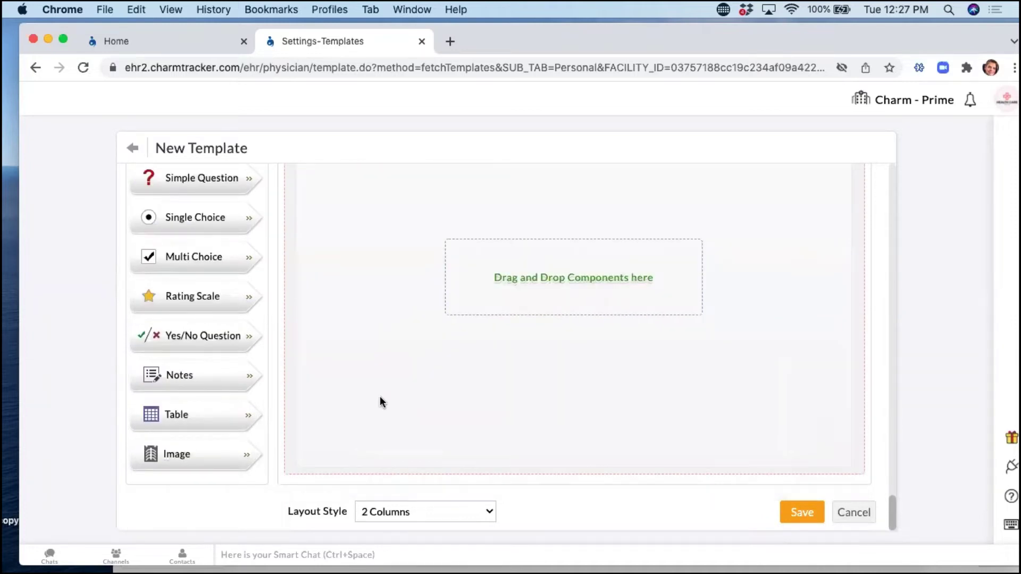
{"action": "left_click_drag", "start_coordinate": [194, 454], "coordinate": [478, 298]}
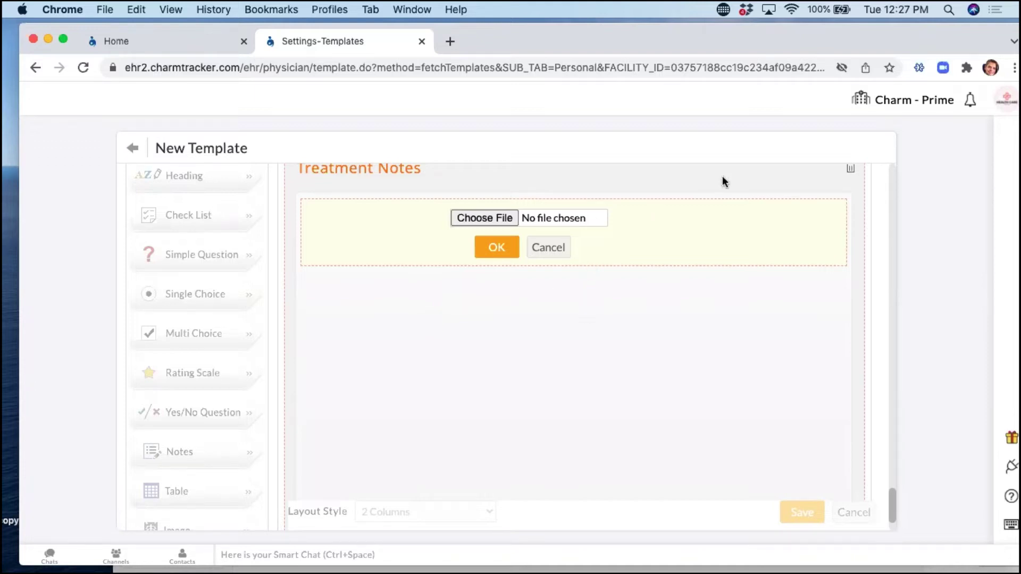
{"action": "left_click", "coordinate": [548, 247]}
Insert a trial table in Treatment Notes, set it to 7 columns, then cancel it.
{"action": "left_click_drag", "start_coordinate": [175, 498], "coordinate": [535, 342]}
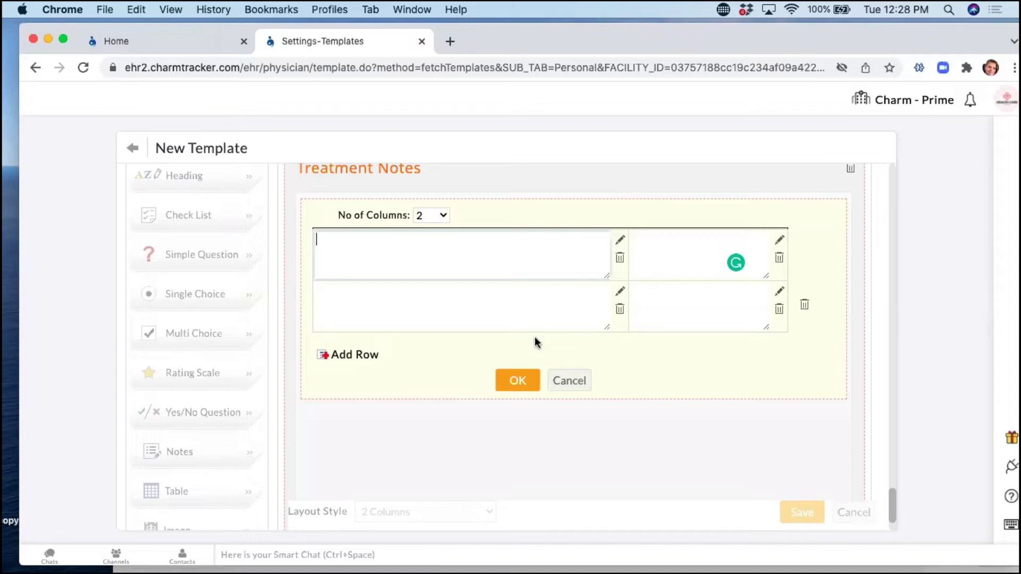
{"action": "left_click", "coordinate": [657, 245]}
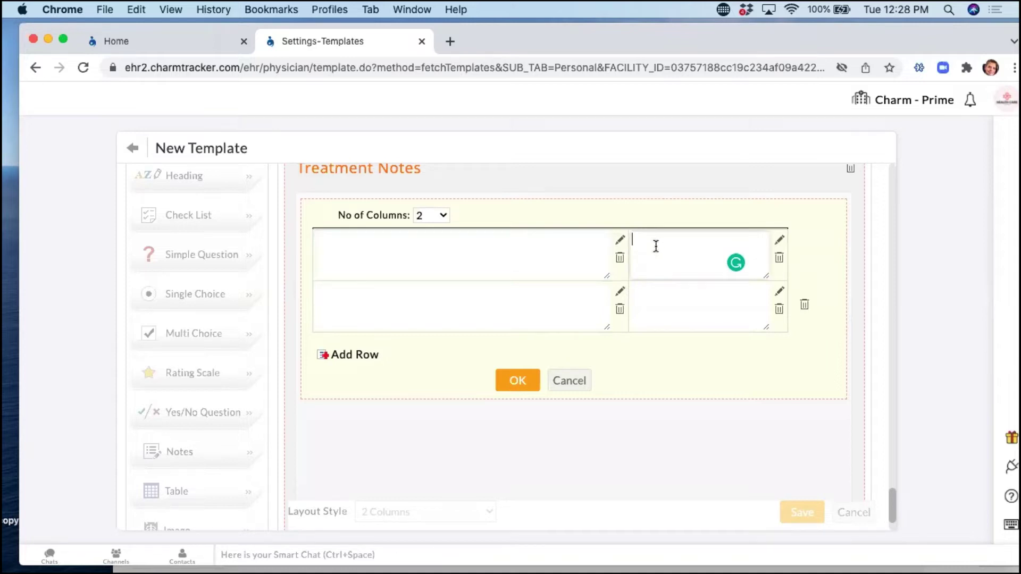
{"action": "left_click", "coordinate": [423, 255]}
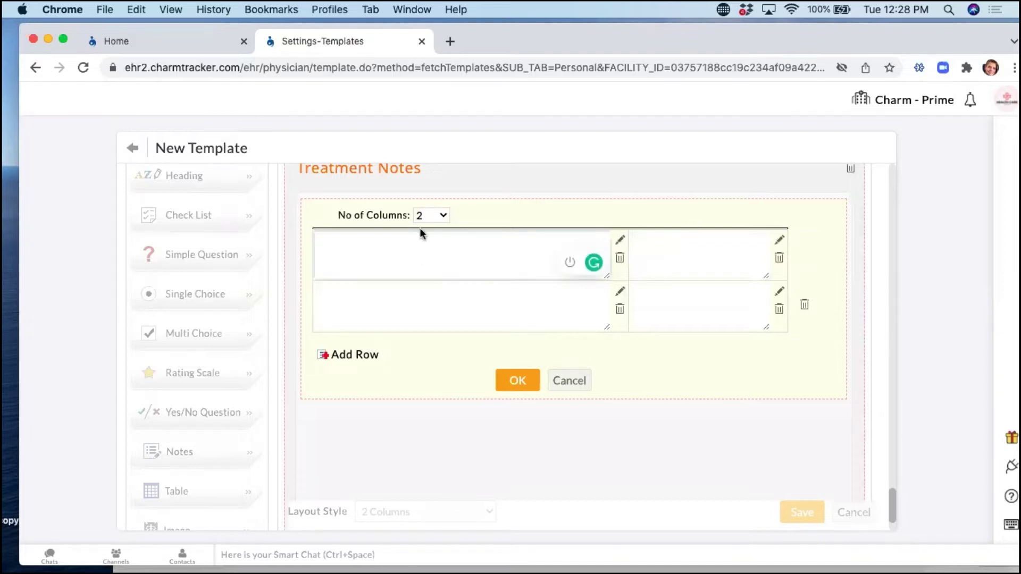
{"action": "left_click", "coordinate": [428, 215]}
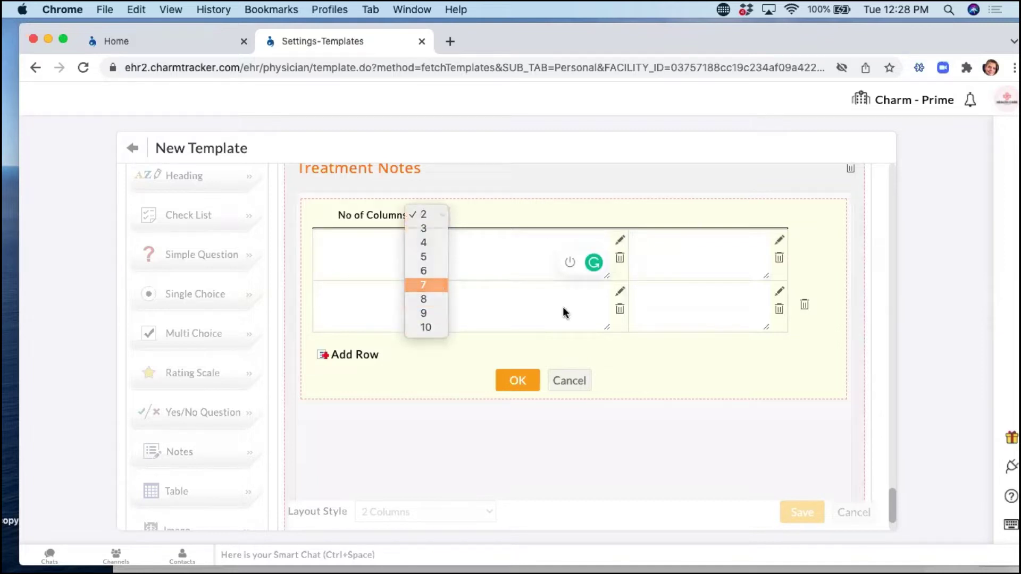
{"action": "left_click", "coordinate": [436, 285]}
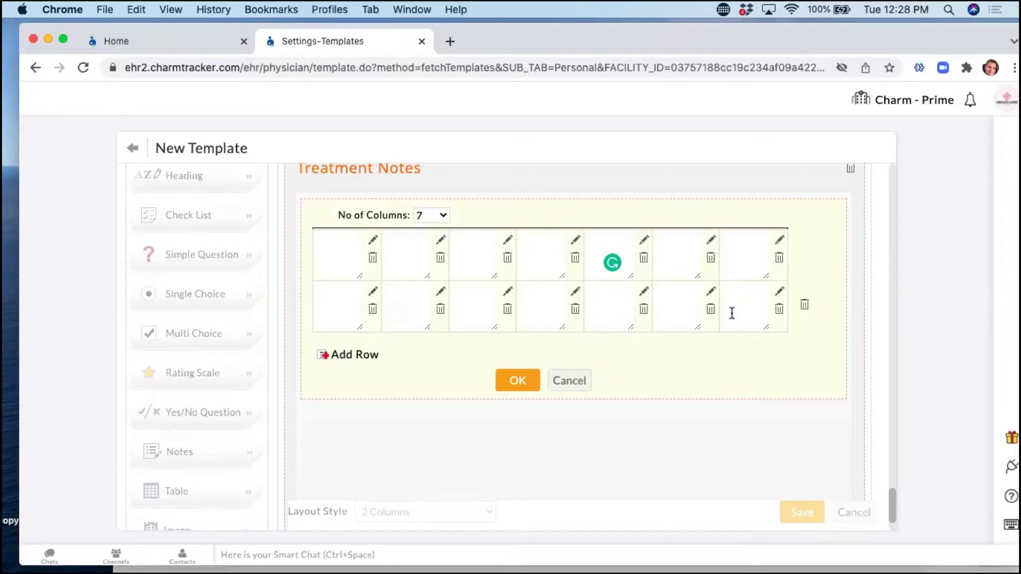
{"action": "left_click", "coordinate": [567, 381]}
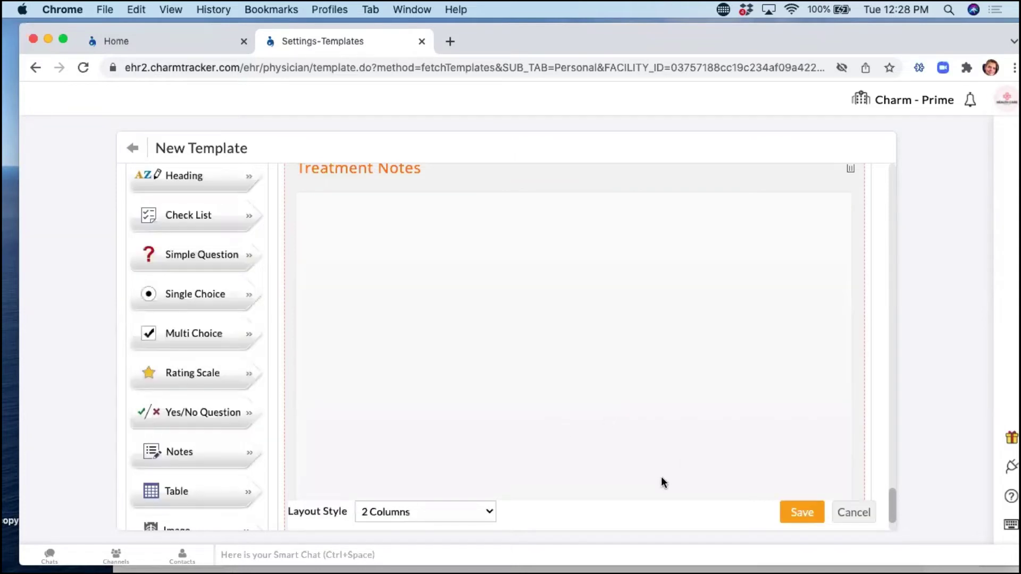
{"action": "scroll", "coordinate": [237, 366], "scroll_direction": "down", "scroll_amount": 2}
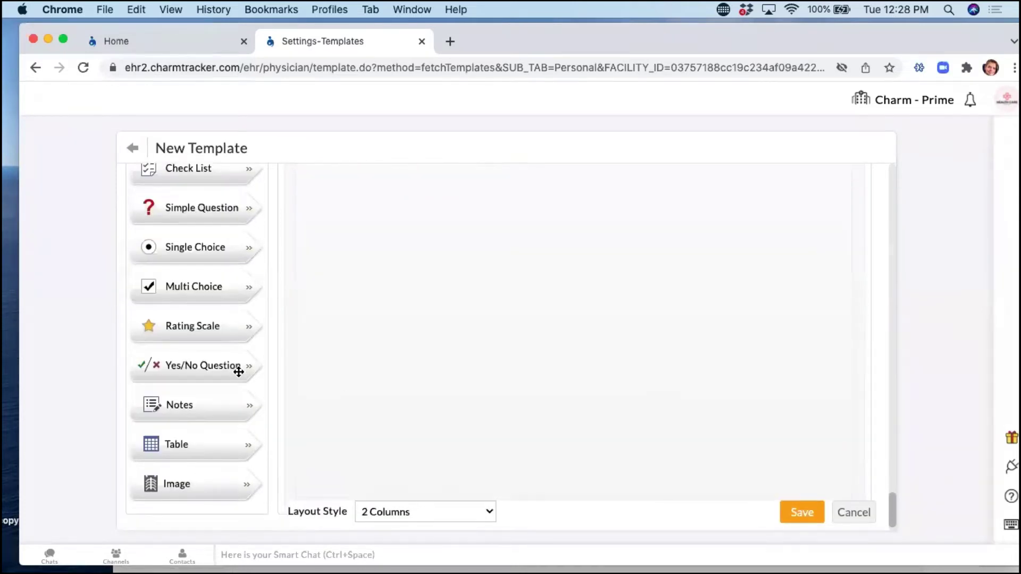
{"action": "scroll", "coordinate": [235, 371], "scroll_direction": "up", "scroll_amount": 3}
{"action": "scroll", "coordinate": [237, 374], "scroll_direction": "down", "scroll_amount": 1}
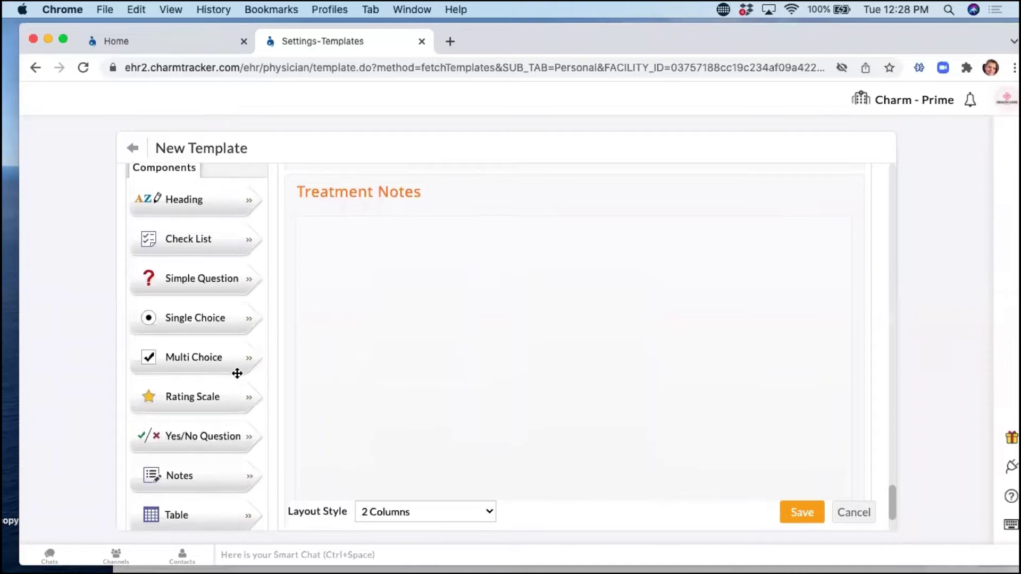
{"action": "scroll", "coordinate": [238, 373], "scroll_direction": "up", "scroll_amount": 1}
{"action": "scroll", "coordinate": [237, 373], "scroll_direction": "down", "scroll_amount": 3}
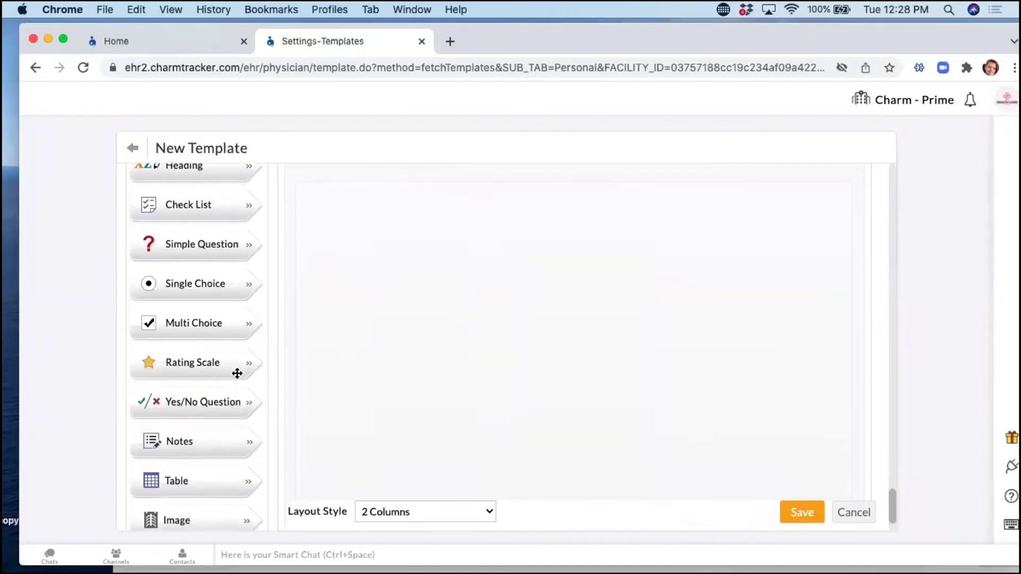
{"action": "scroll", "coordinate": [238, 373], "scroll_direction": "up", "scroll_amount": 10}
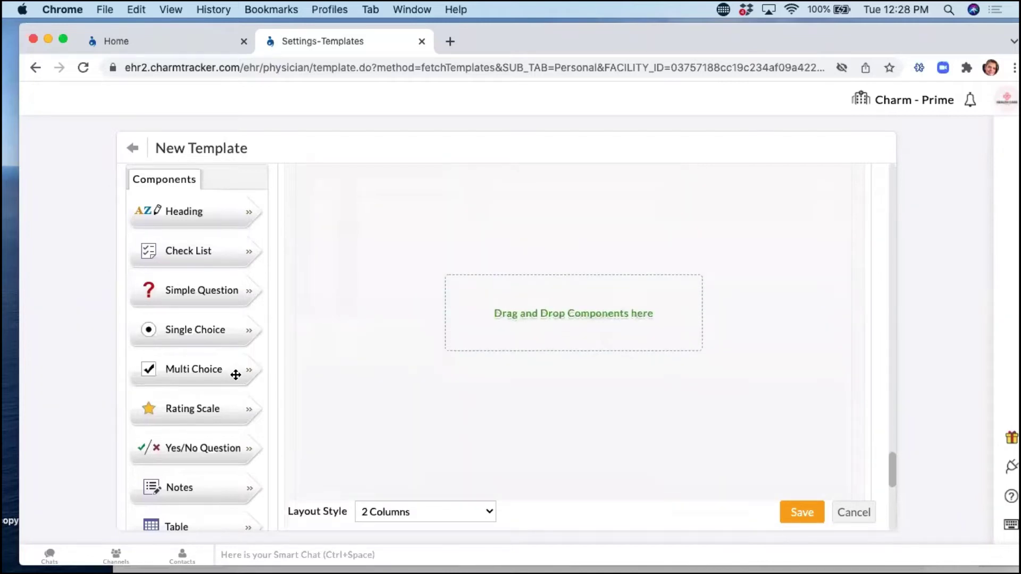
{"action": "scroll", "coordinate": [292, 375], "scroll_direction": "up", "scroll_amount": 5}
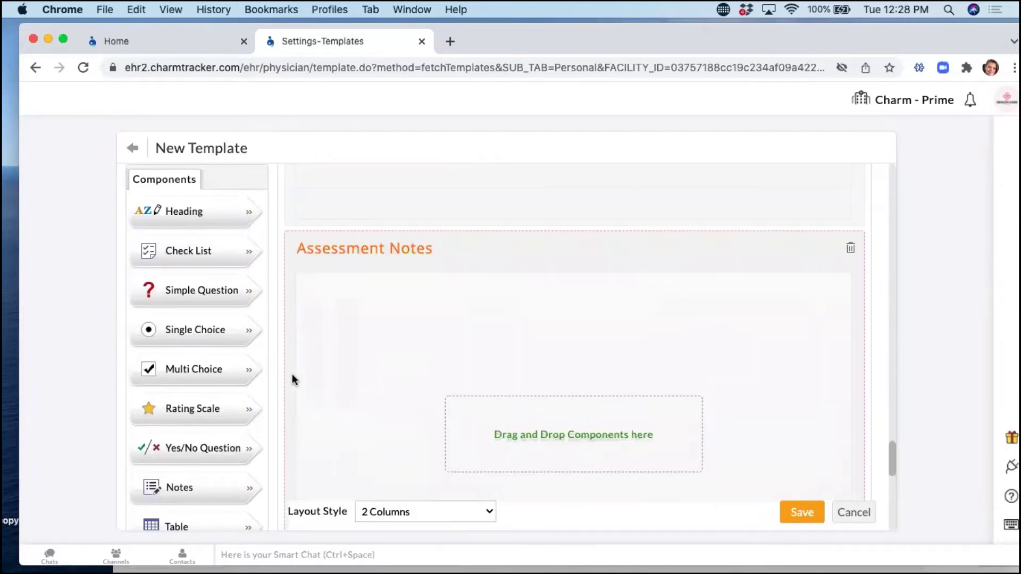
{"action": "scroll", "coordinate": [285, 376], "scroll_direction": "up", "scroll_amount": 8}
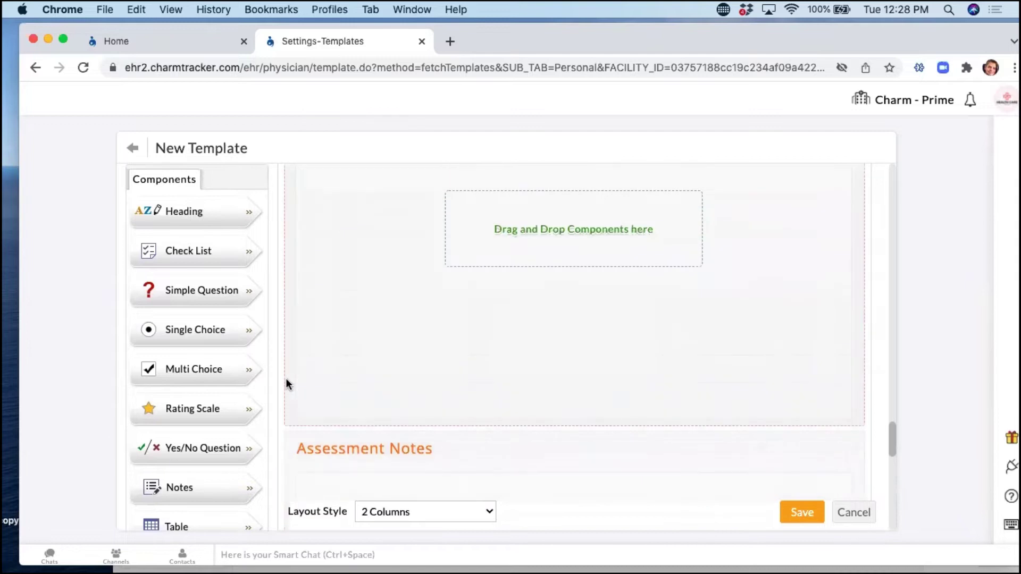
{"action": "left_click_drag", "start_coordinate": [191, 487], "coordinate": [488, 469]}
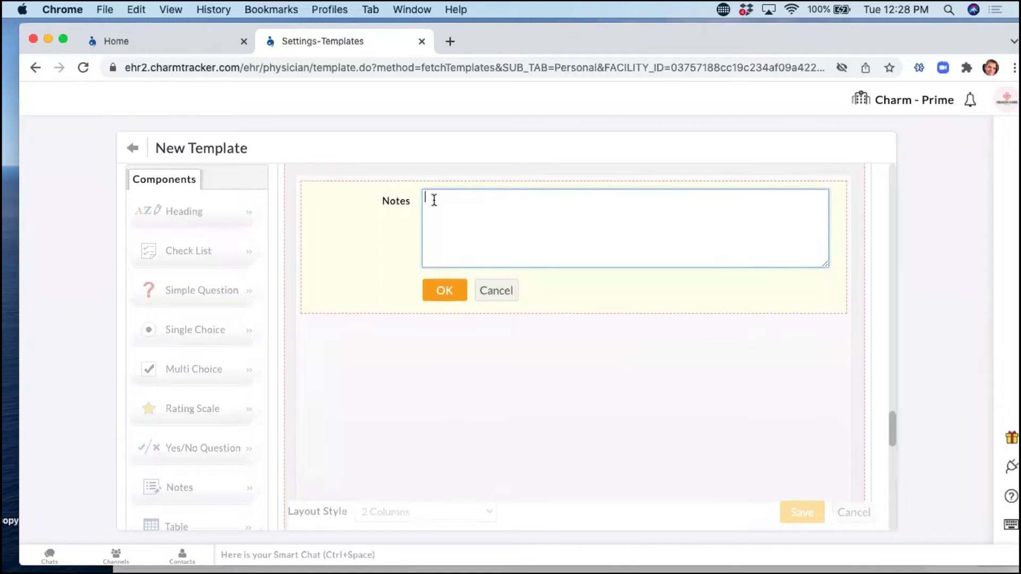
{"action": "type", "text": "aksjfkasjfkajfakfj"}
{"action": "key", "text": "Return"}
{"action": "type", "text": "alkfjsadkfl;jakflkjasdf"}
{"action": "key", "text": "Return"}
{"action": "type", "text": "adsfkajfkajfkajfaksdjf"}
{"action": "key", "text": "Return"}
{"action": "type", "text": "afkajsfkajfkajfkasdf"}
{"action": "key", "text": "Return"}
{"action": "type", "text": "asfasjflk;ajfadsfjasfj"}
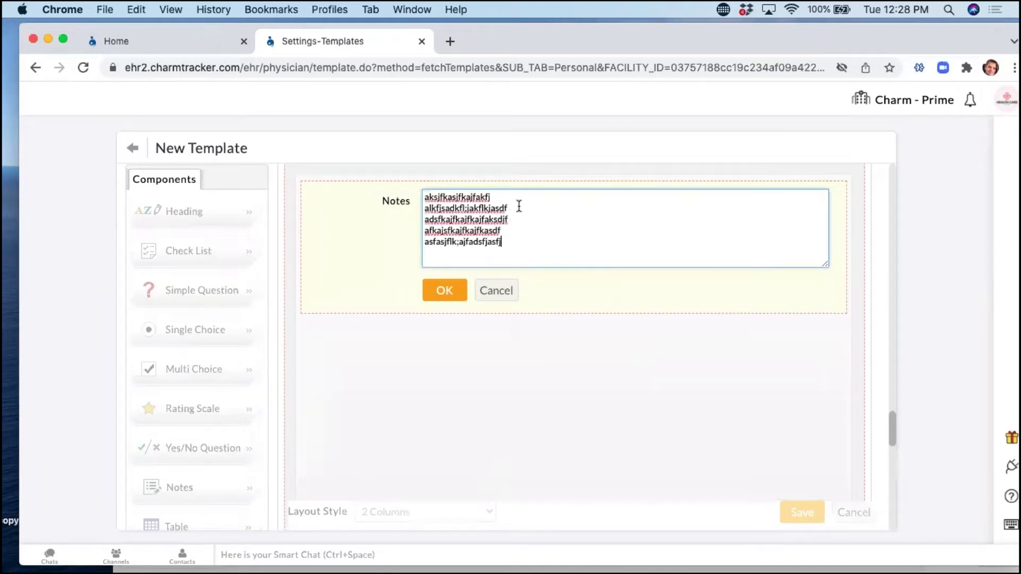
{"action": "left_click", "coordinate": [495, 291]}
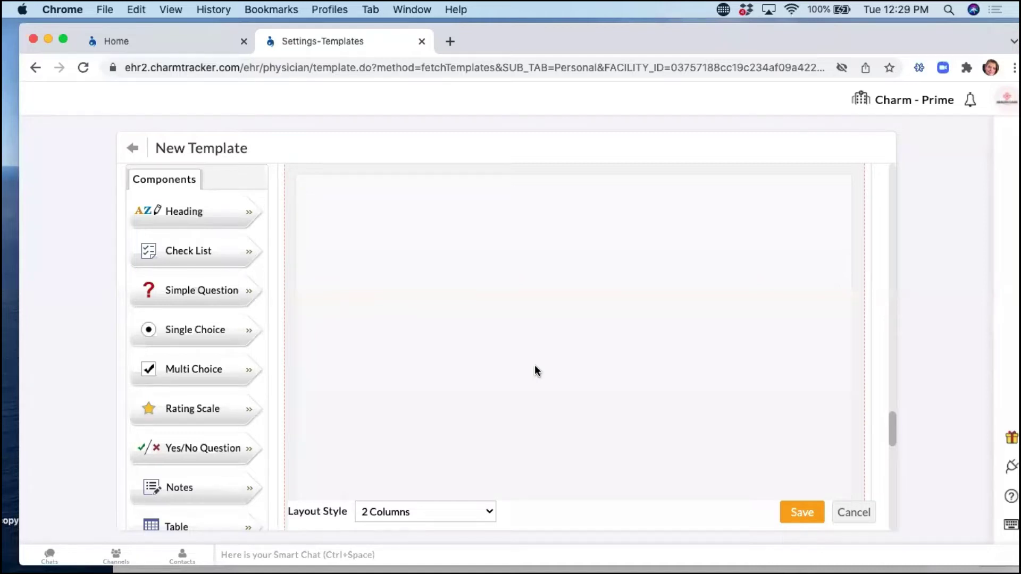
{"action": "scroll", "coordinate": [238, 190], "scroll_direction": "up", "scroll_amount": 5}
{"action": "scroll", "coordinate": [942, 237], "scroll_direction": "up", "scroll_amount": 2}
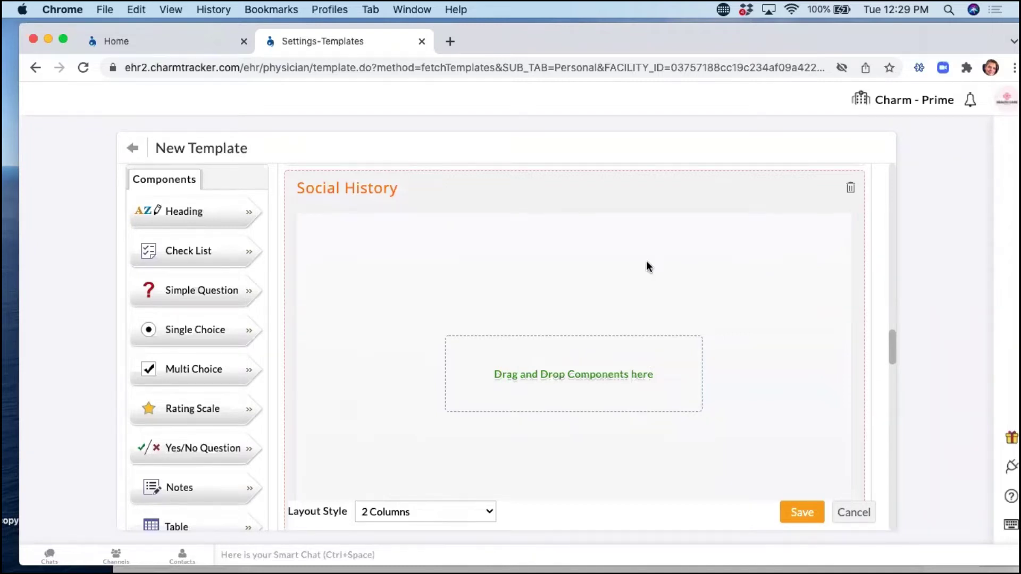
{"action": "left_click_drag", "start_coordinate": [538, 27], "coordinate": [512, 49]}
{"action": "left_click", "coordinate": [527, 66]}
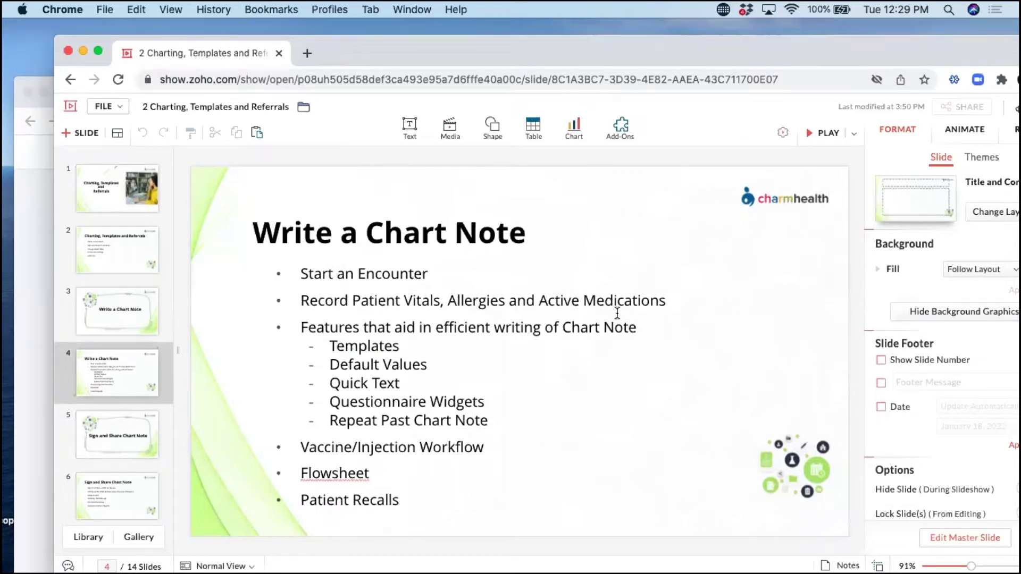
{"action": "left_click_drag", "start_coordinate": [375, 61], "coordinate": [446, 45]}
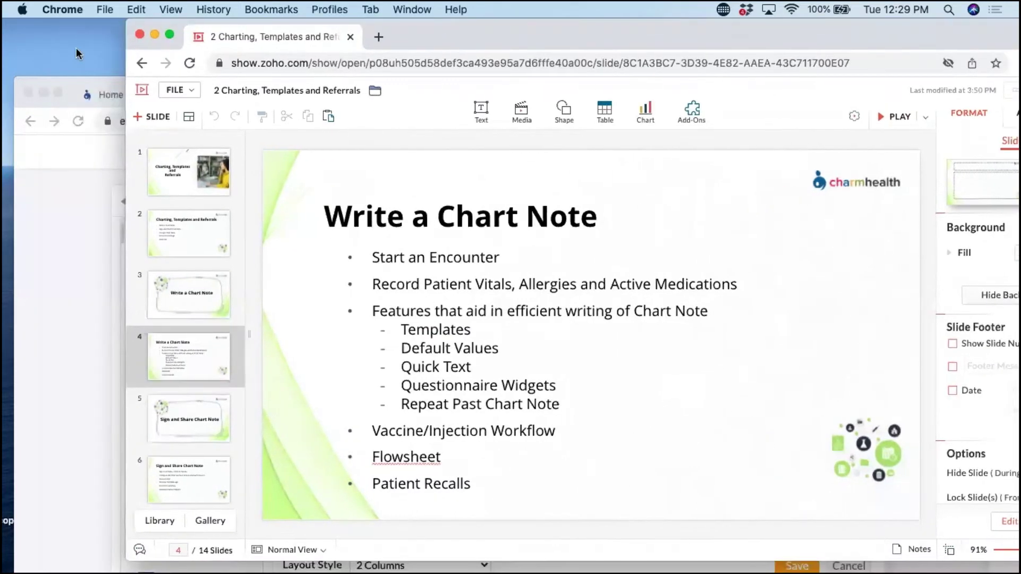
{"action": "left_click", "coordinate": [70, 80]}
{"action": "left_click_drag", "start_coordinate": [493, 93], "coordinate": [493, 42]}
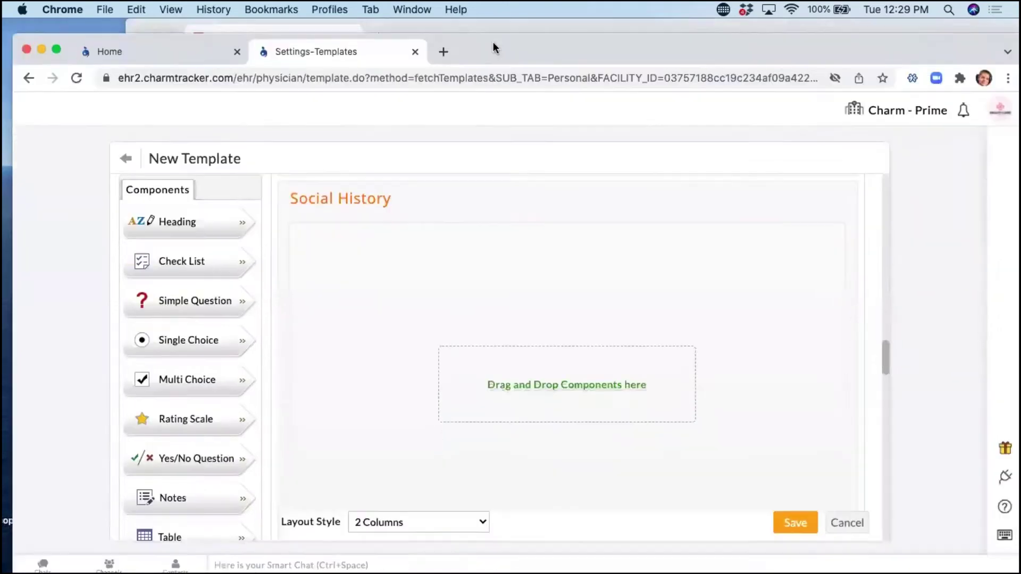
Go to the Home dashboard and open the Calendar for Tuesday, Jan 18, 2022.
{"action": "left_click", "coordinate": [171, 49]}
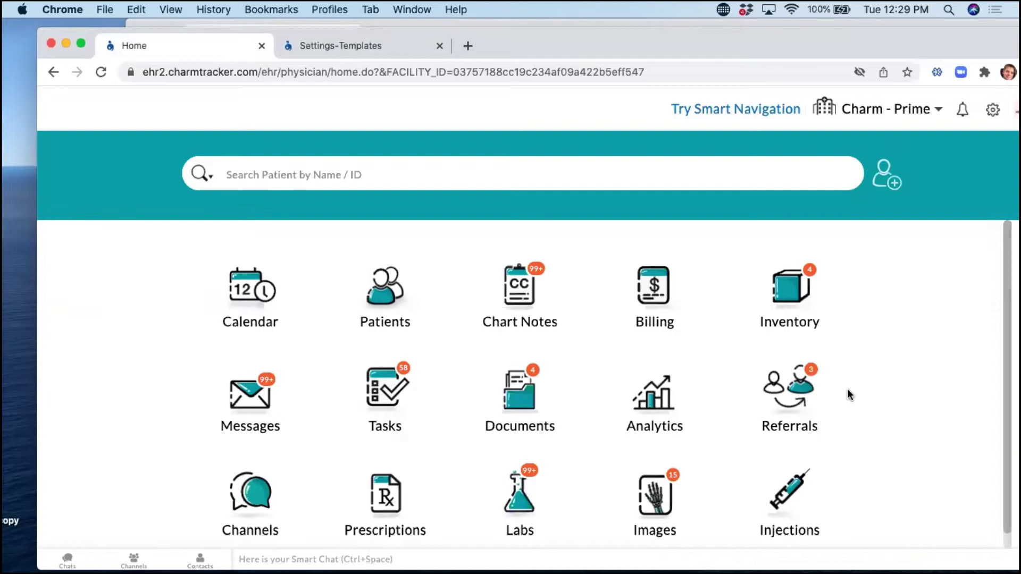
{"action": "left_click", "coordinate": [380, 342]}
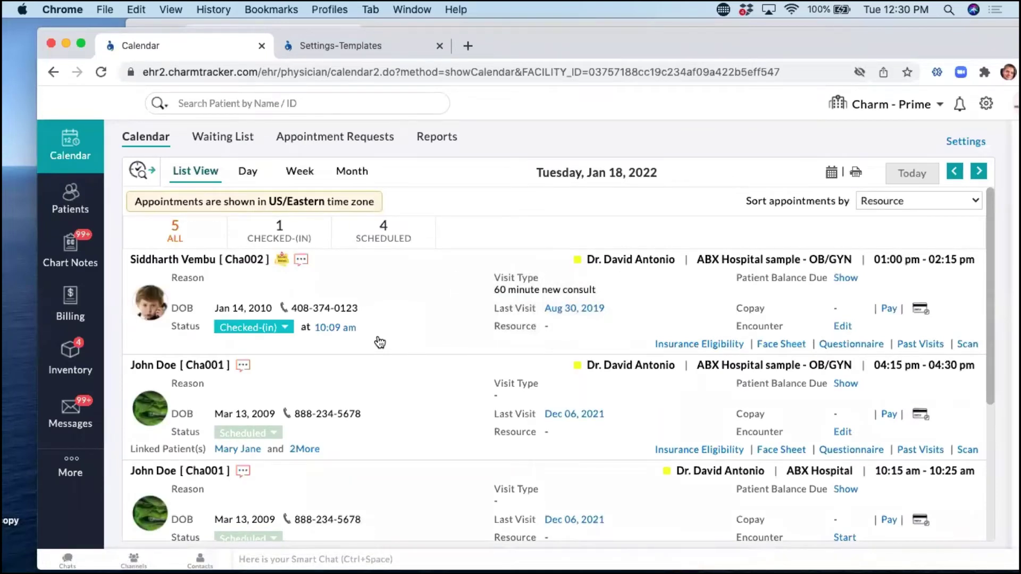
{"action": "left_click", "coordinate": [379, 342]}
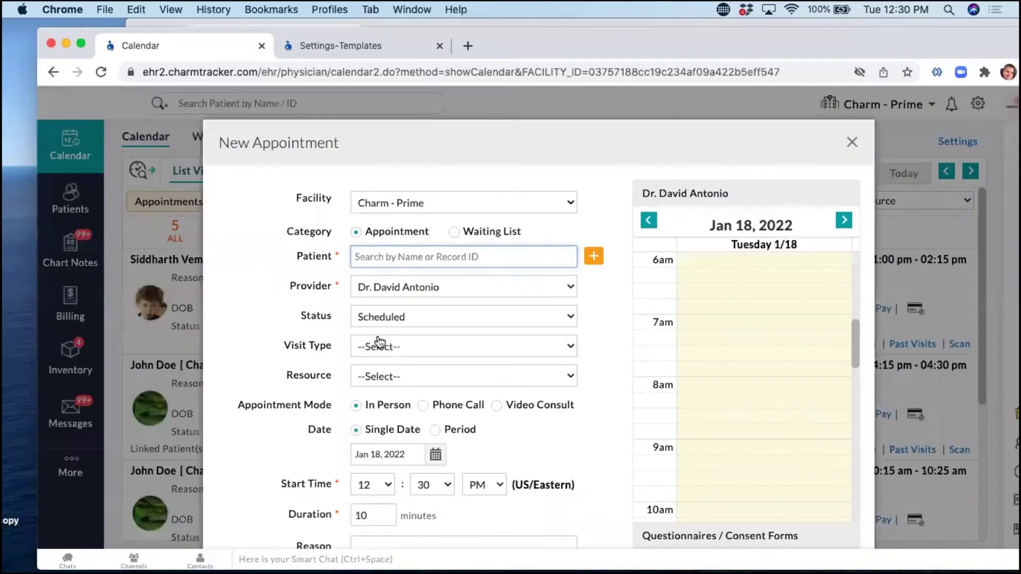
Close the New Appointment form and return to the Jan 18 Day view after viewing Week and Month.
{"action": "left_click", "coordinate": [851, 142]}
{"action": "left_click", "coordinate": [240, 179]}
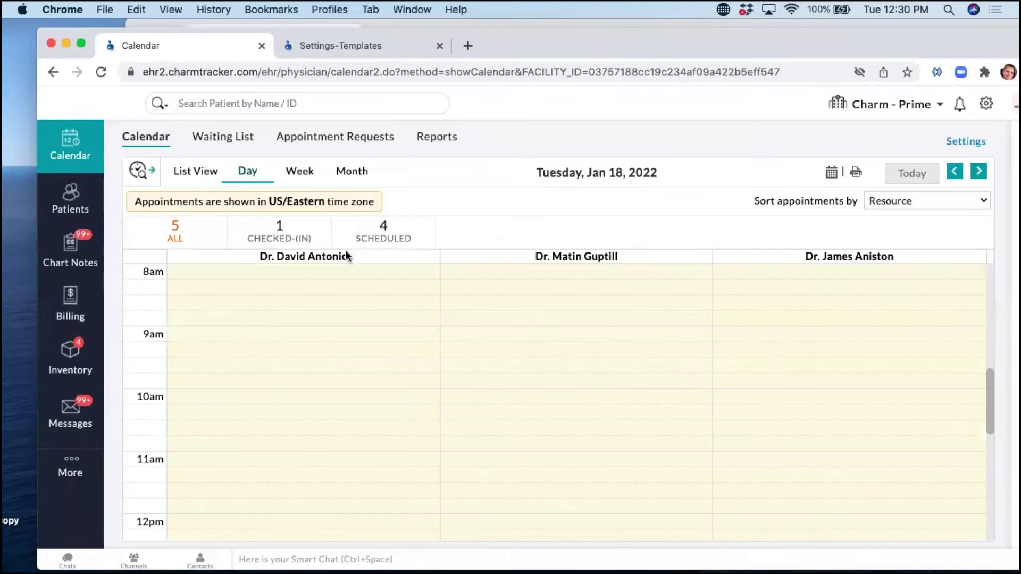
{"action": "left_click", "coordinate": [300, 175]}
{"action": "left_click", "coordinate": [351, 171]}
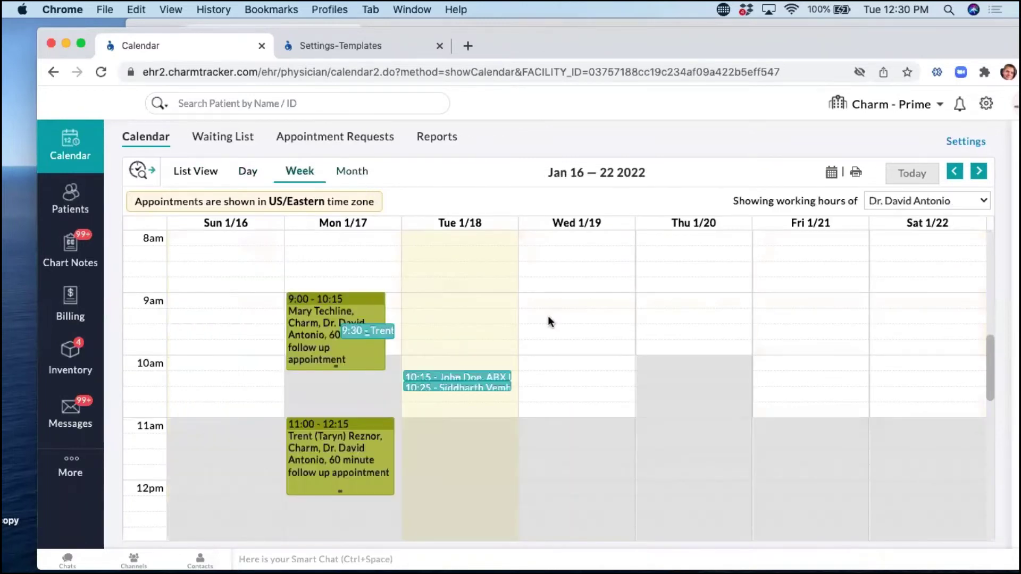
{"action": "left_click", "coordinate": [247, 171]}
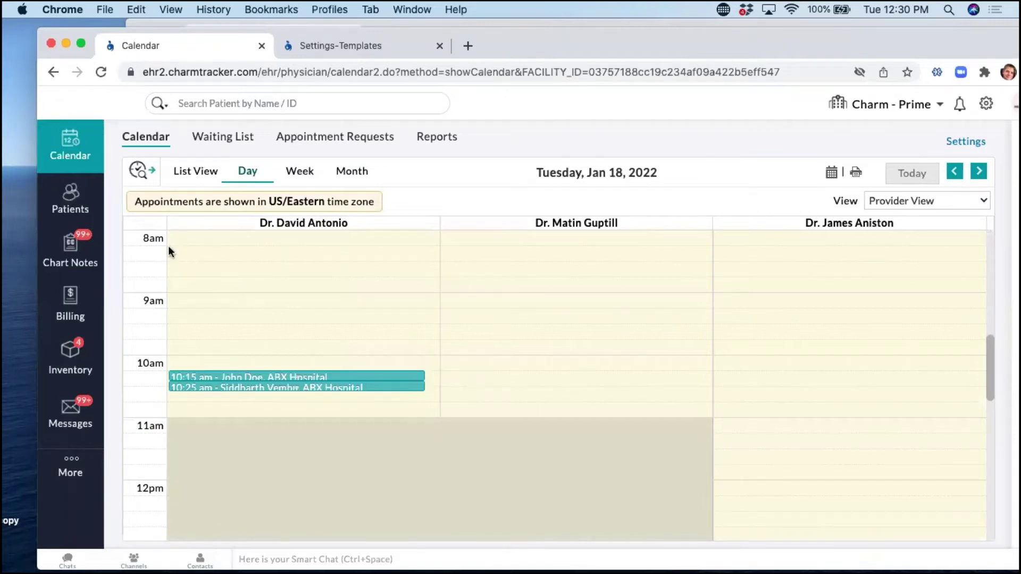
Keep the calendar's time slot at 15 minutes in the display settings.
{"action": "left_click", "coordinate": [969, 145]}
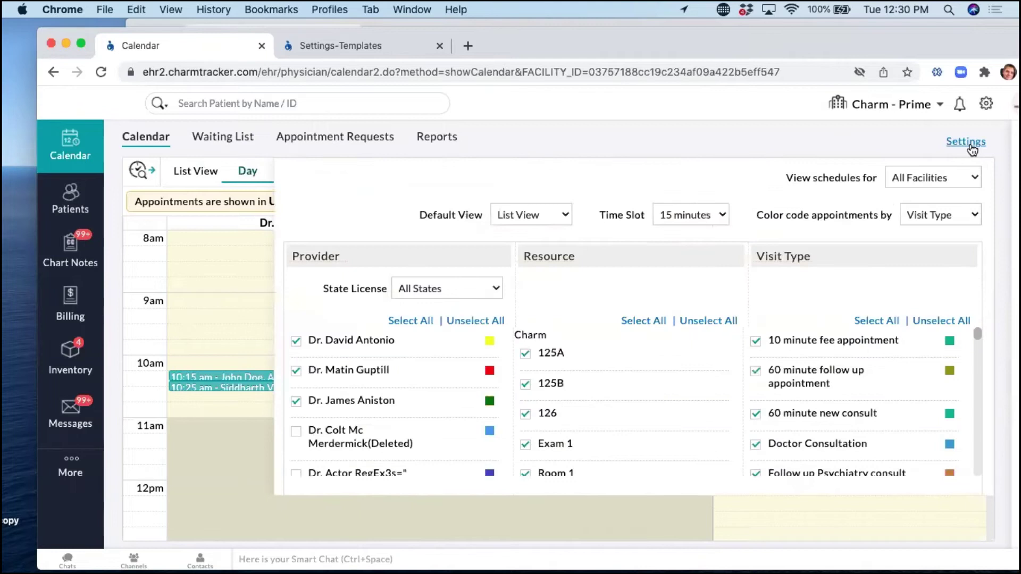
{"action": "left_click", "coordinate": [708, 219]}
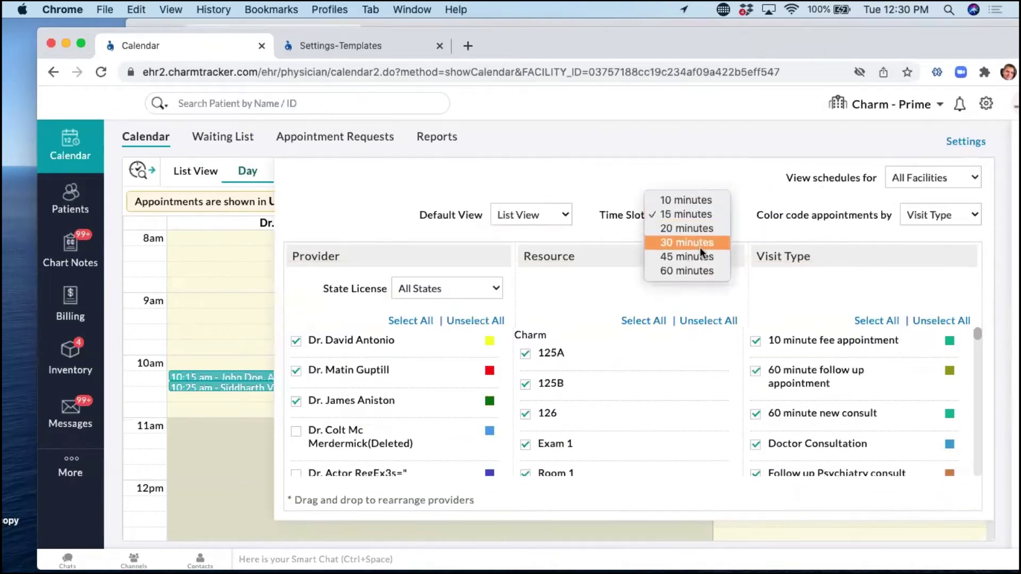
{"action": "left_click", "coordinate": [500, 94]}
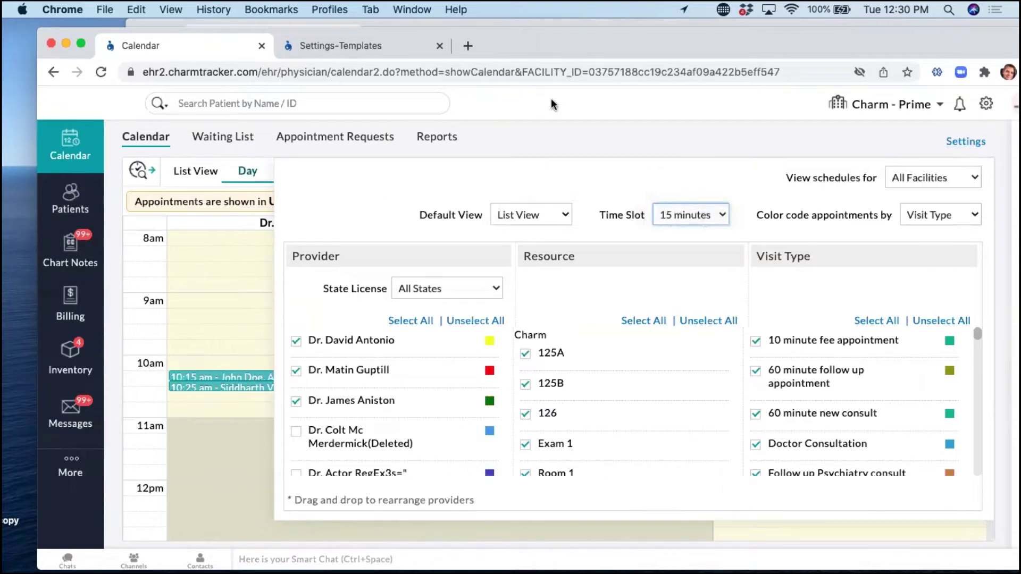
{"action": "left_click", "coordinate": [554, 103]}
{"action": "scroll", "coordinate": [263, 354], "scroll_direction": "down", "scroll_amount": 3}
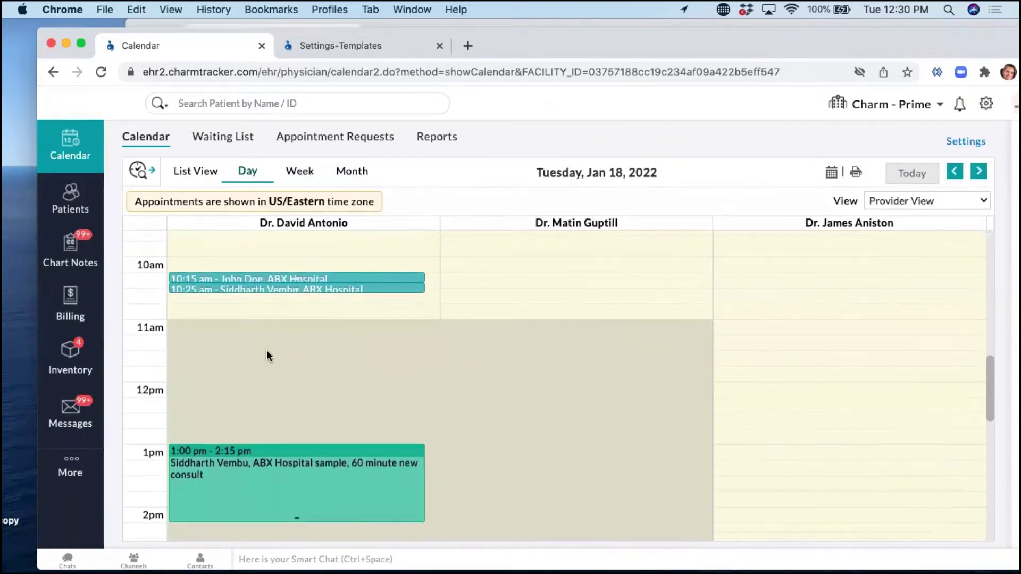
Start a new appointment in the 12:30 pm slot and select the patient from the search suggestions.
{"action": "left_click", "coordinate": [196, 414]}
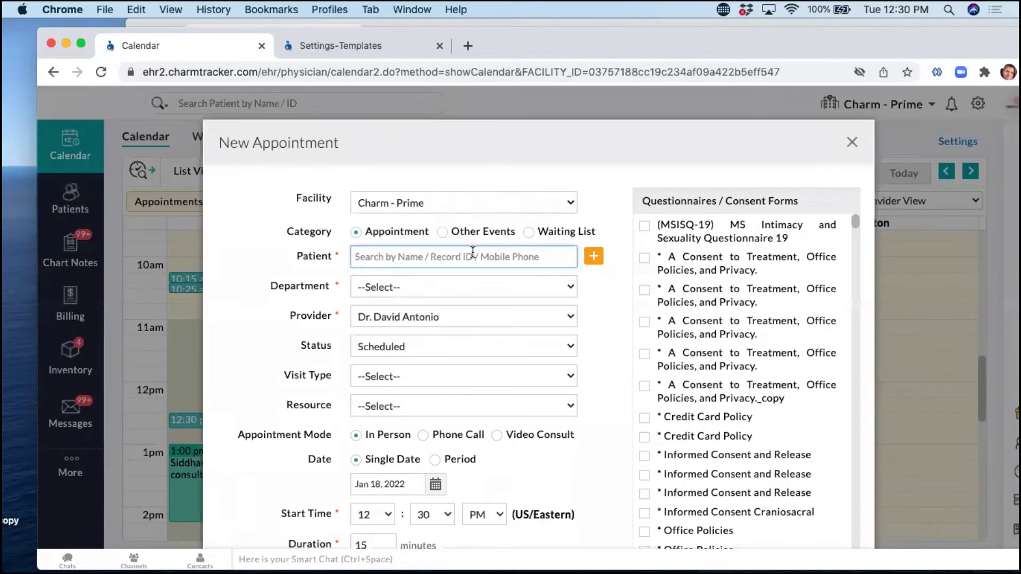
{"action": "type", "text": "tren"}
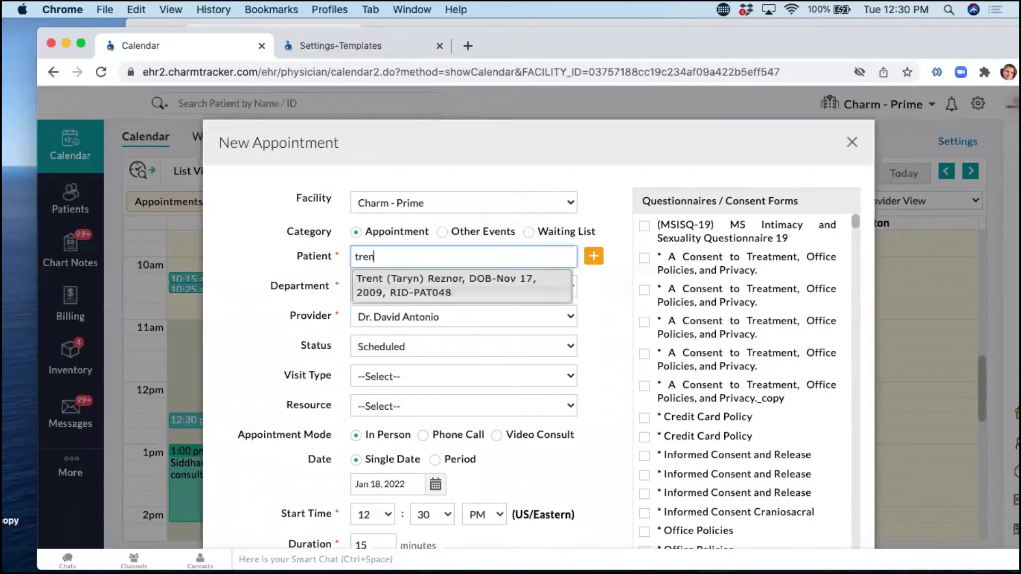
{"action": "key", "text": "Return"}
{"action": "scroll", "coordinate": [396, 358], "scroll_direction": "down", "scroll_amount": 2}
Set the department to Cardiology, choose the provider, and confirm the appointment despite double booking.
{"action": "left_click", "coordinate": [374, 273]}
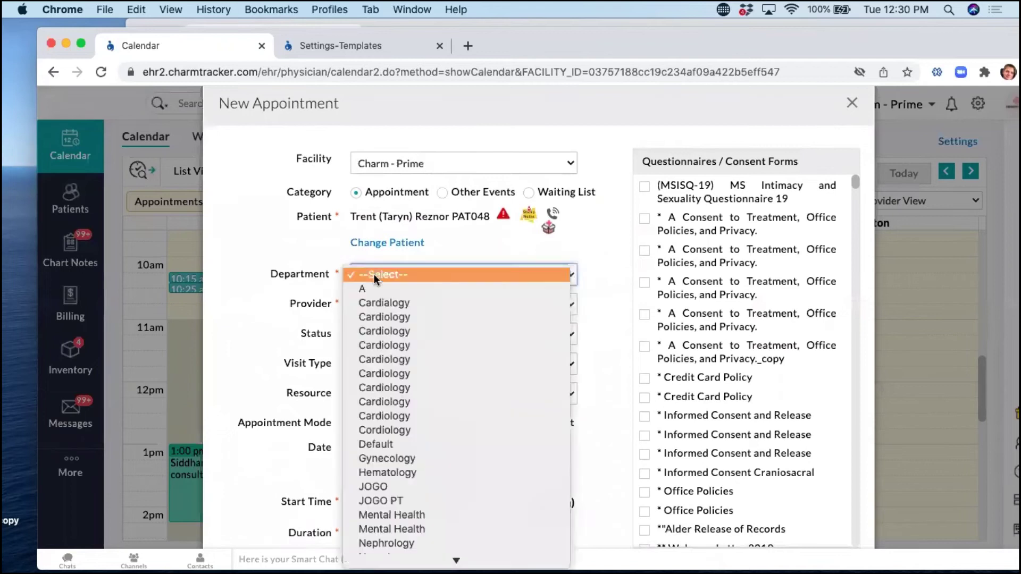
{"action": "scroll", "coordinate": [422, 400], "scroll_direction": "down", "scroll_amount": 5}
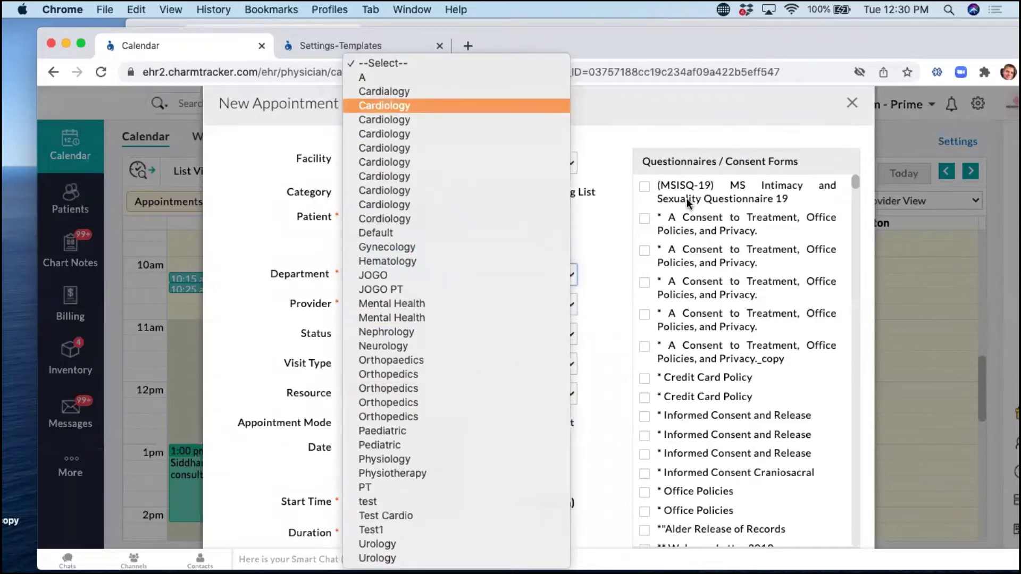
{"action": "left_click", "coordinate": [409, 107]}
{"action": "left_click", "coordinate": [407, 305]}
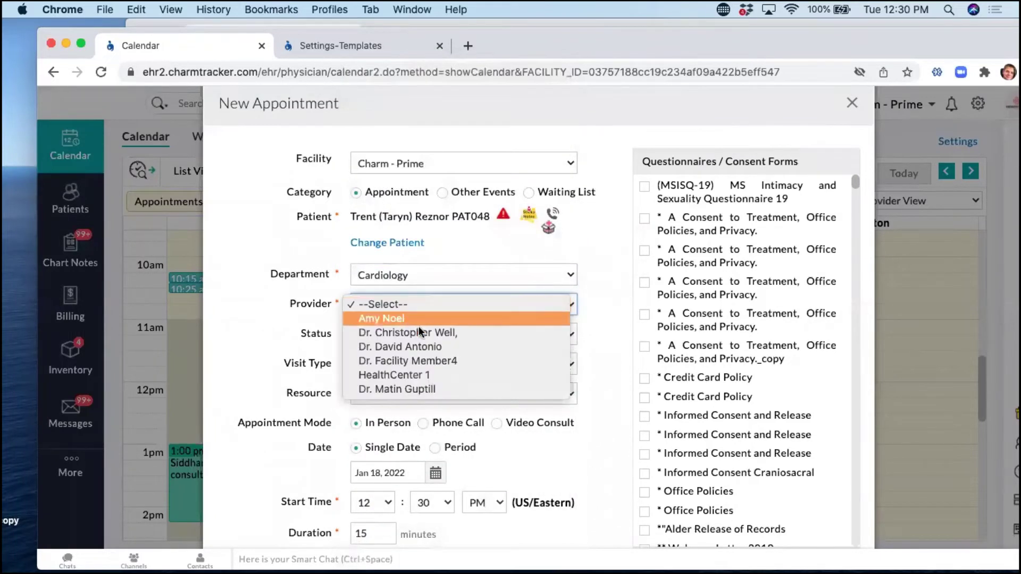
{"action": "left_click", "coordinate": [417, 346]}
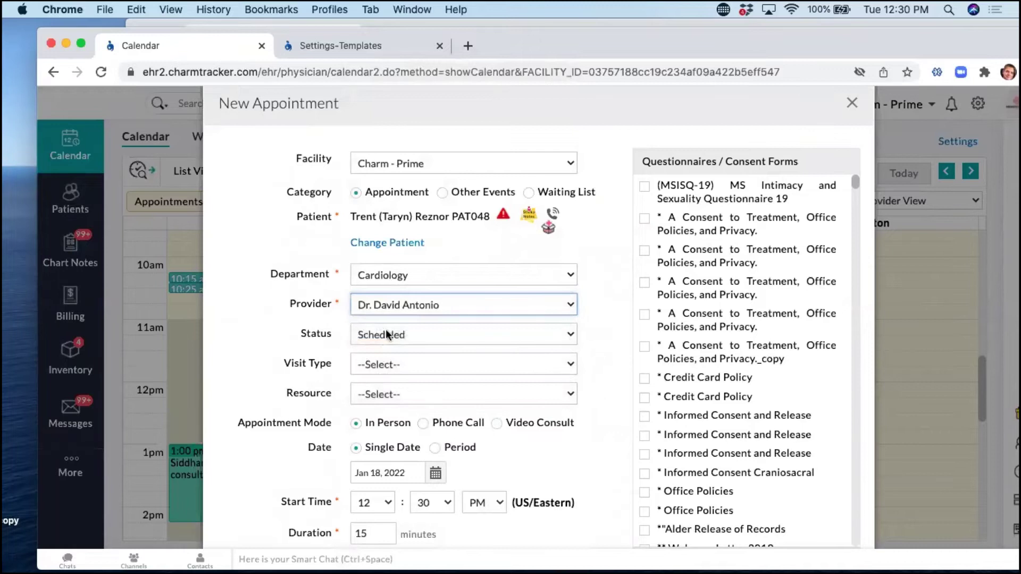
{"action": "scroll", "coordinate": [486, 422], "scroll_direction": "down", "scroll_amount": 5}
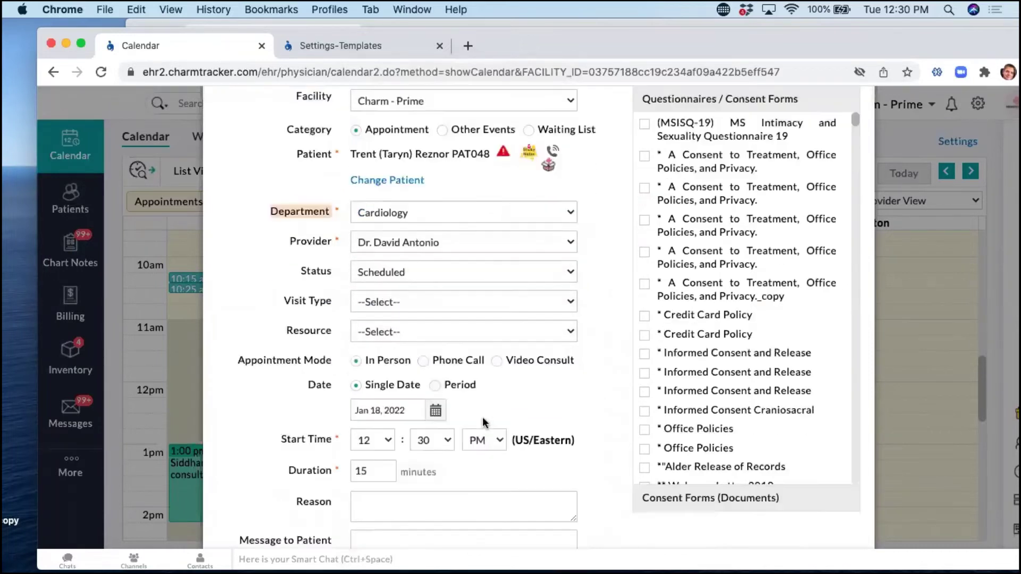
{"action": "left_click", "coordinate": [372, 493]}
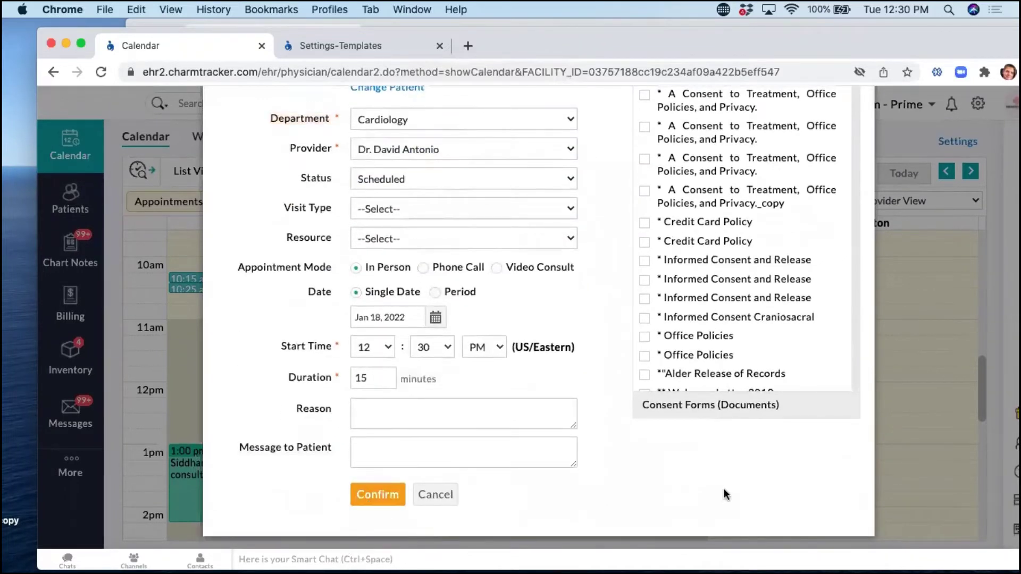
{"action": "left_click", "coordinate": [669, 170]}
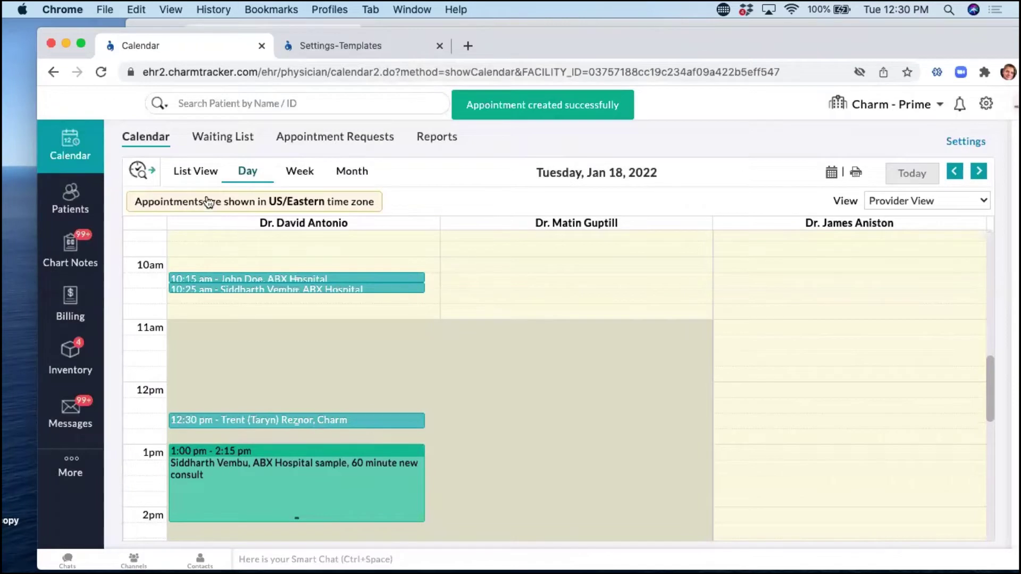
Show the Jan 18 appointments in List View and locate the 12:30 pm Cardiology visit.
{"action": "left_click", "coordinate": [201, 172]}
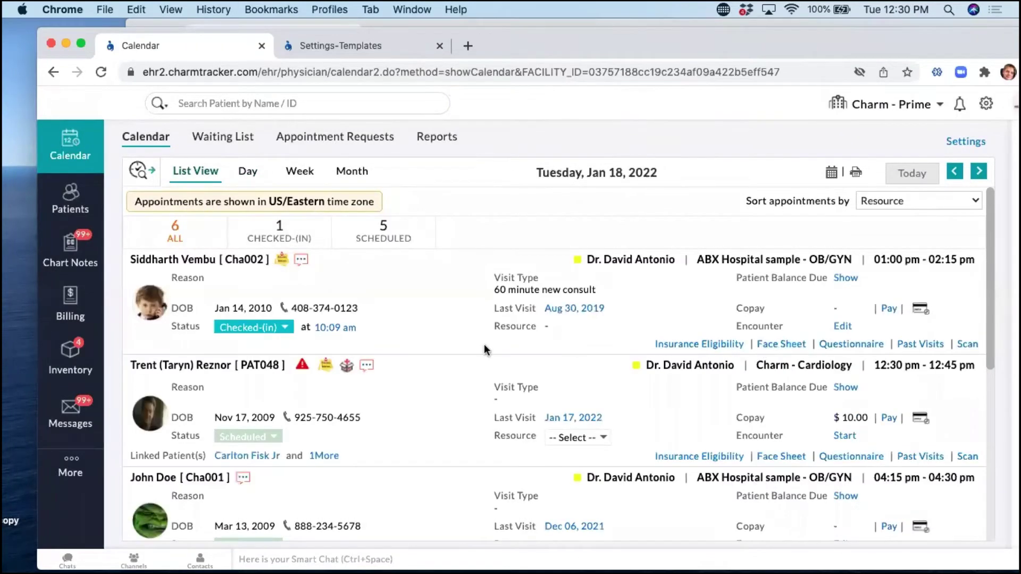
{"action": "scroll", "coordinate": [484, 346], "scroll_direction": "down", "scroll_amount": 2}
{"action": "scroll", "coordinate": [925, 315], "scroll_direction": "down", "scroll_amount": 1}
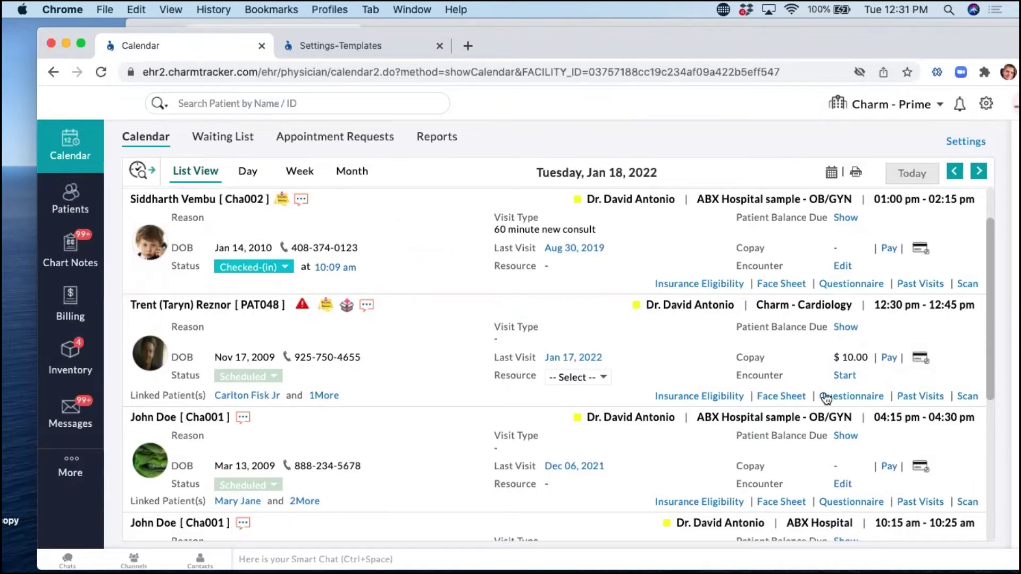
{"action": "scroll", "coordinate": [326, 292], "scroll_direction": "up", "scroll_amount": 1}
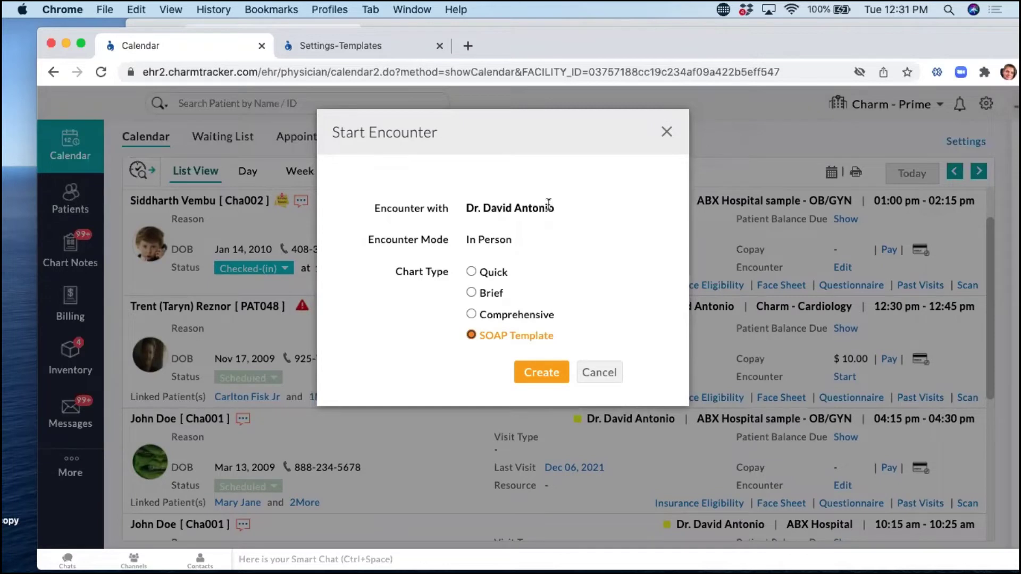
Cancel the Start Encounter dialog without creating the SOAP Template encounter.
{"action": "left_click_drag", "start_coordinate": [553, 341], "coordinate": [492, 347]}
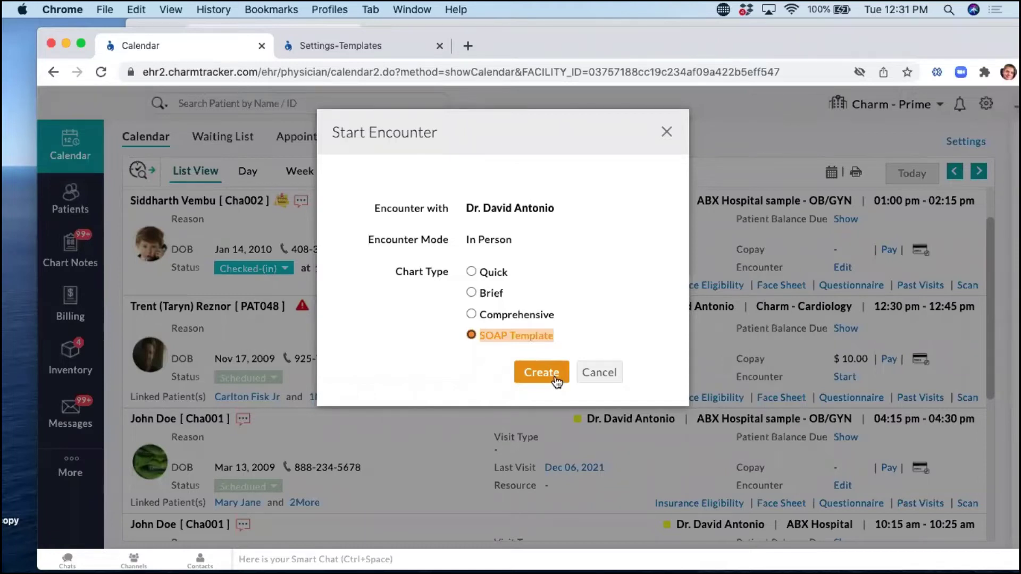
{"action": "left_click", "coordinate": [598, 372]}
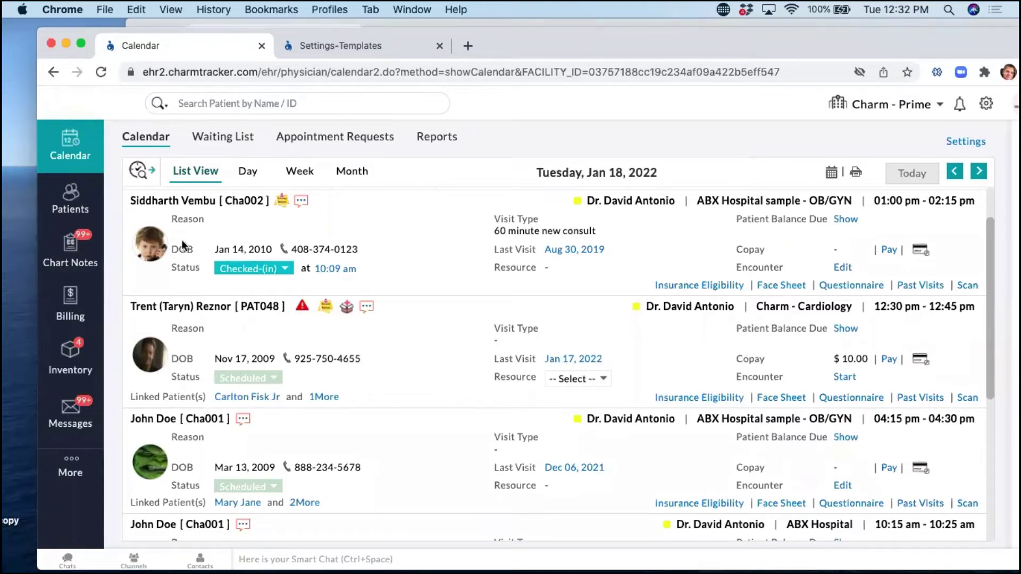
Leave the new template editor for Settings and open Encounter settings on CDS Interventions.
{"action": "left_click", "coordinate": [325, 46]}
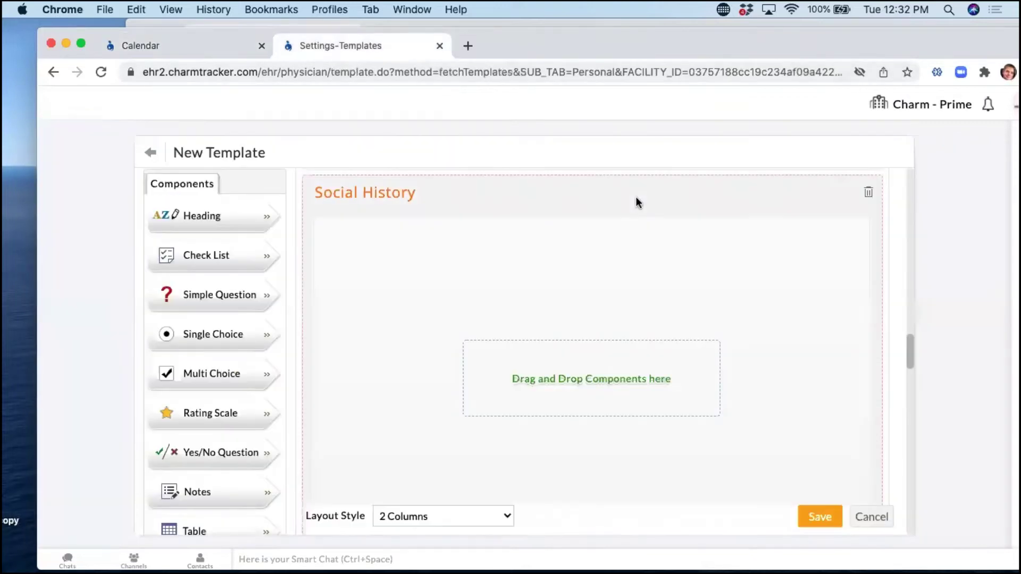
{"action": "left_click", "coordinate": [153, 153]}
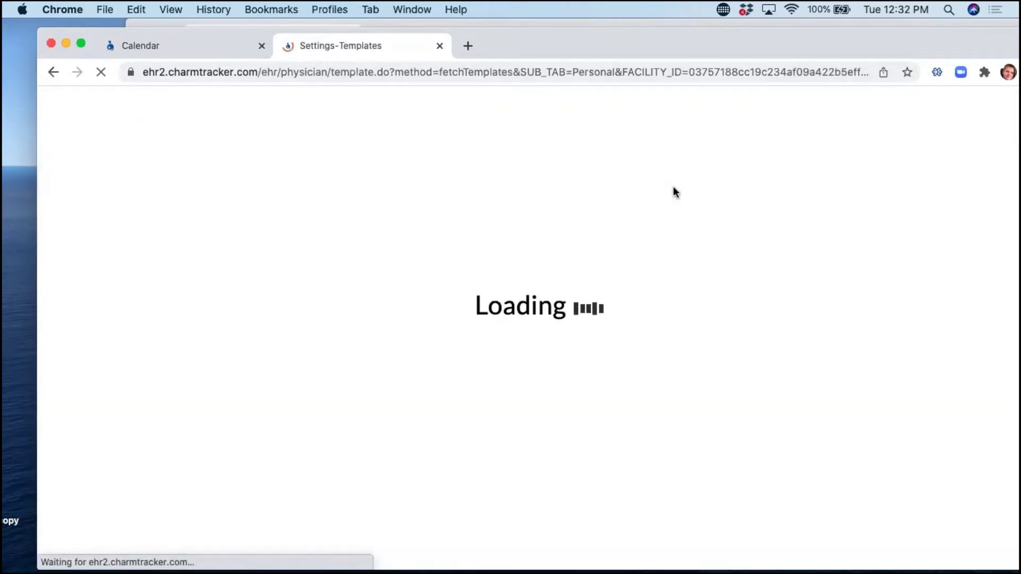
{"action": "left_click", "coordinate": [152, 154]}
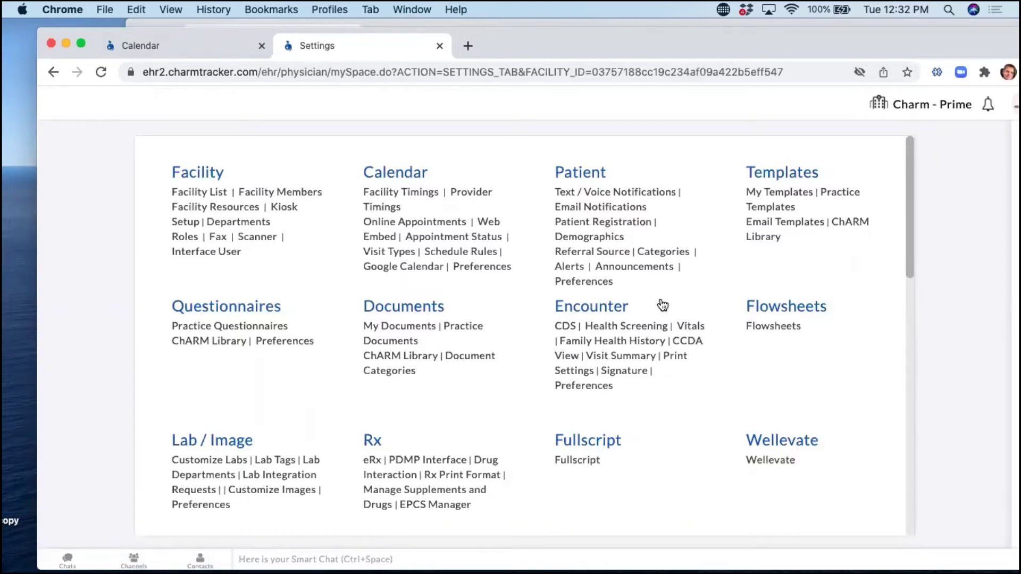
{"action": "left_click", "coordinate": [607, 313]}
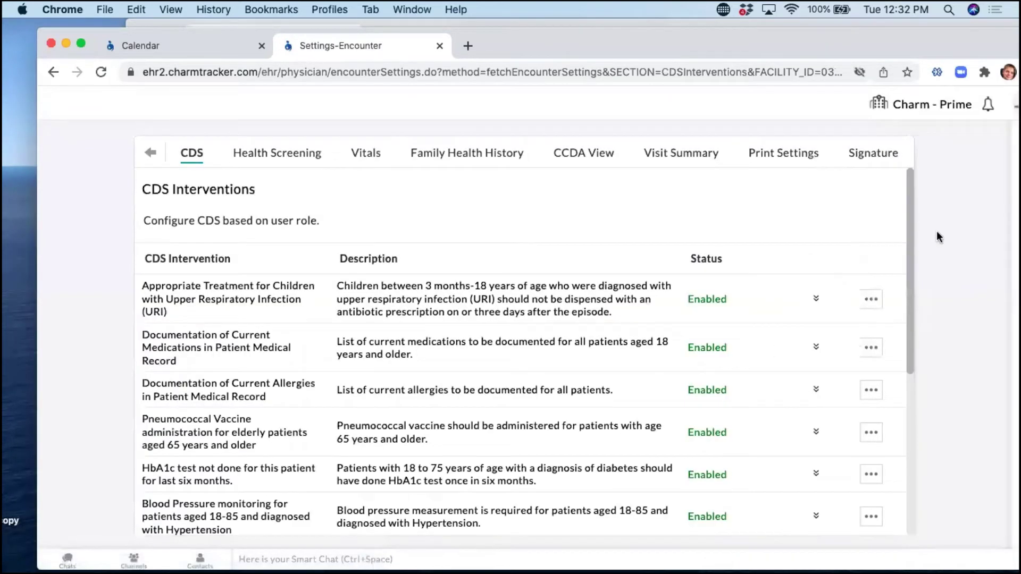
Open Encounter Preferences and scroll past the copy weight and height options to Member Chart Note Preferences.
{"action": "left_click", "coordinate": [150, 155]}
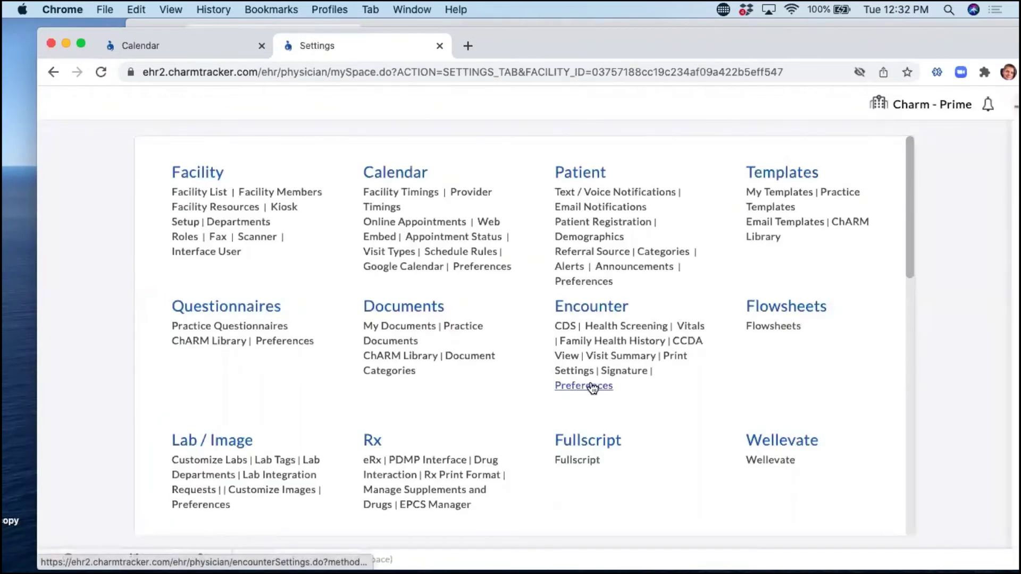
{"action": "left_click", "coordinate": [593, 387]}
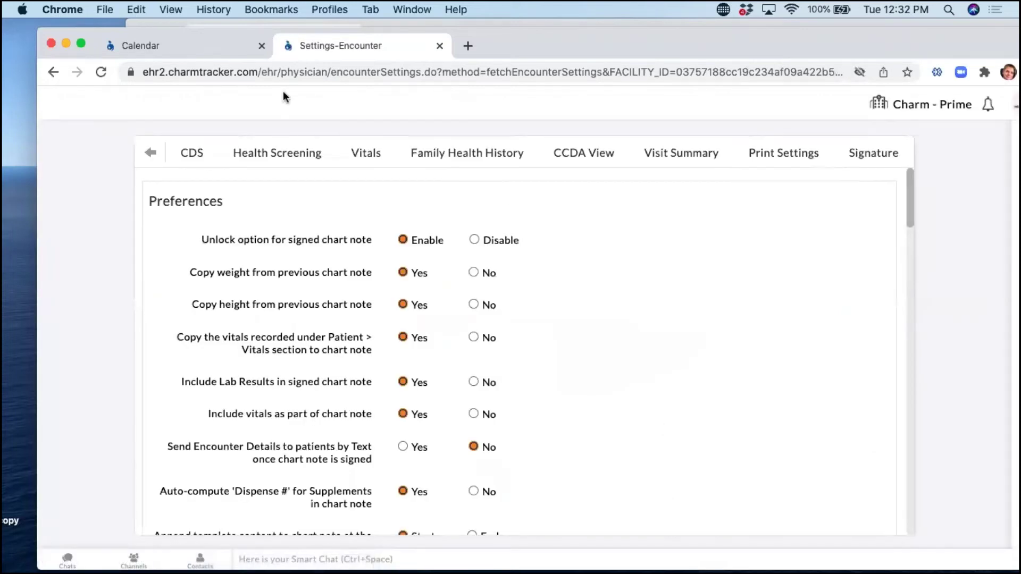
{"action": "scroll", "coordinate": [516, 335], "scroll_direction": "down", "scroll_amount": 2}
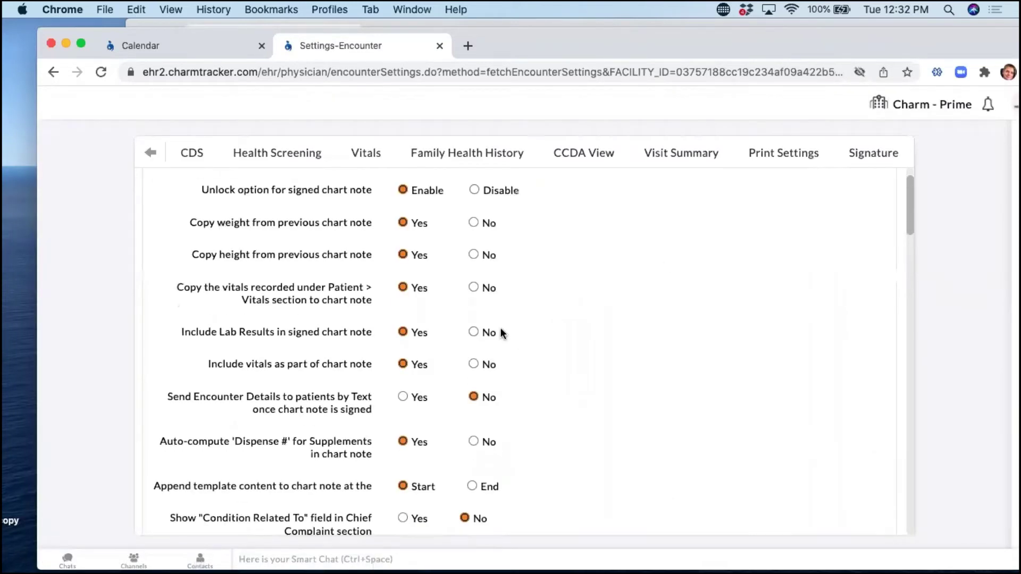
{"action": "scroll", "coordinate": [500, 328], "scroll_direction": "up", "scroll_amount": 1}
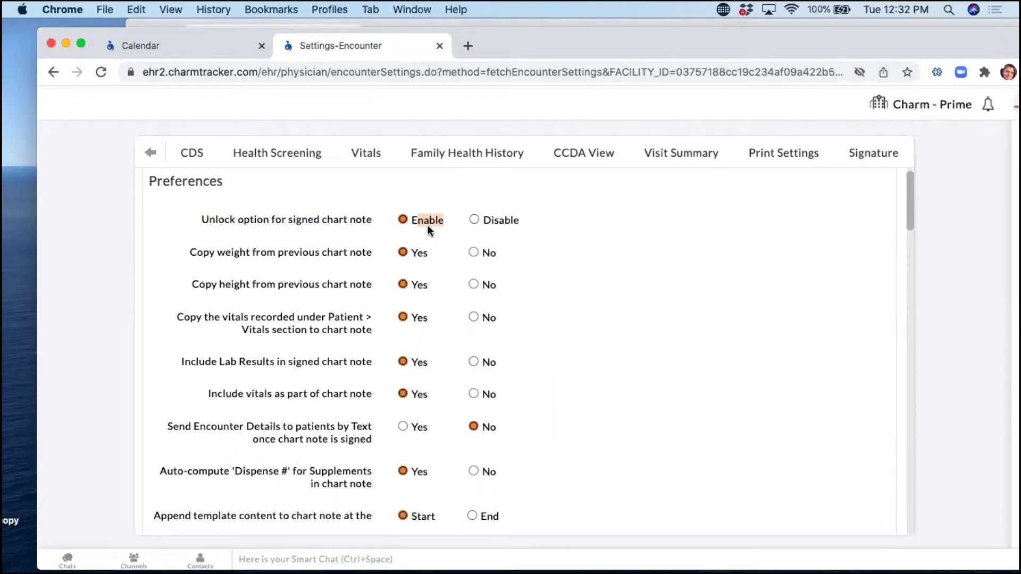
{"action": "scroll", "coordinate": [606, 292], "scroll_direction": "down", "scroll_amount": 3}
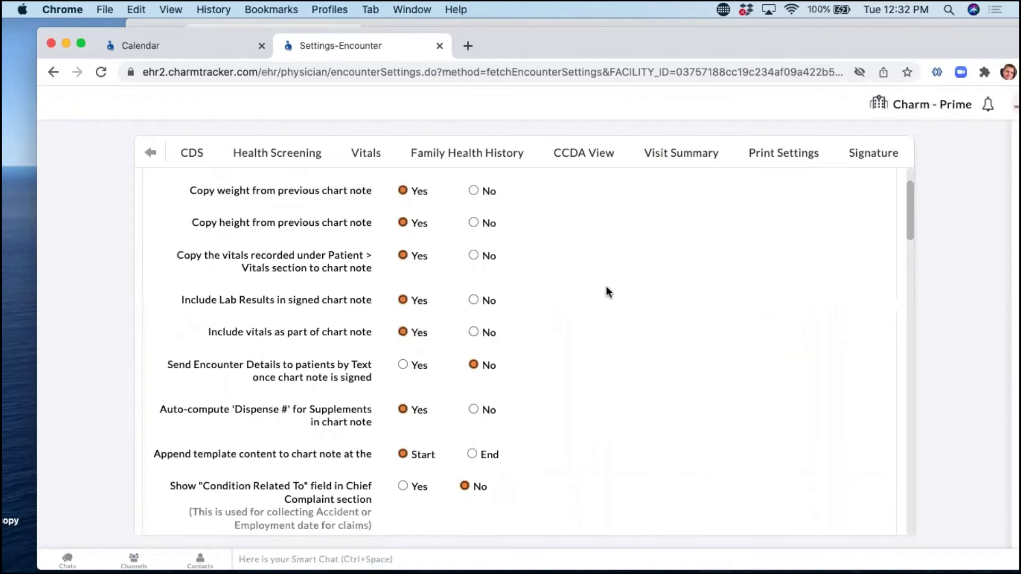
{"action": "scroll", "coordinate": [605, 287], "scroll_direction": "down", "scroll_amount": 1}
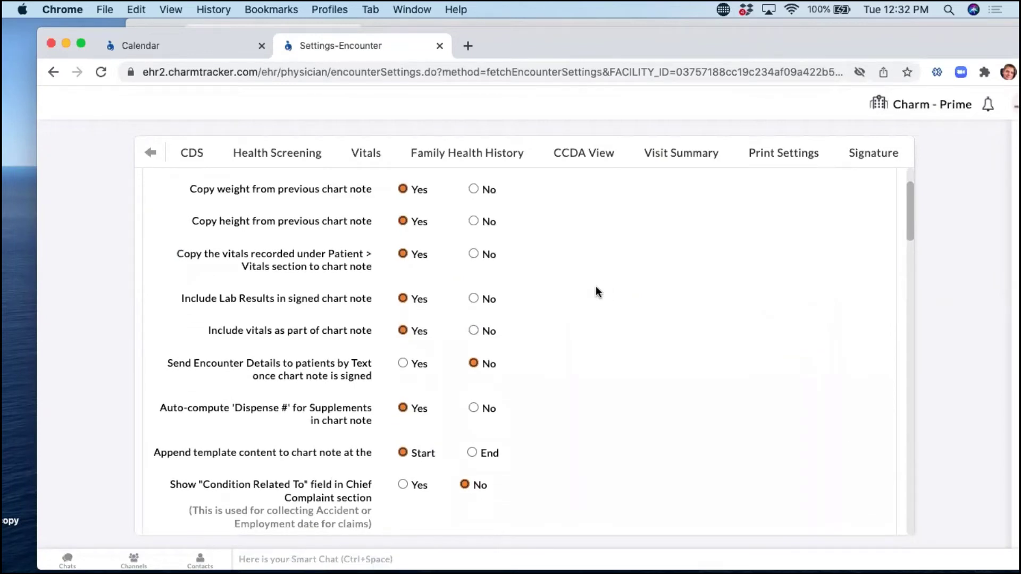
{"action": "left_click_drag", "start_coordinate": [248, 223], "coordinate": [238, 192]}
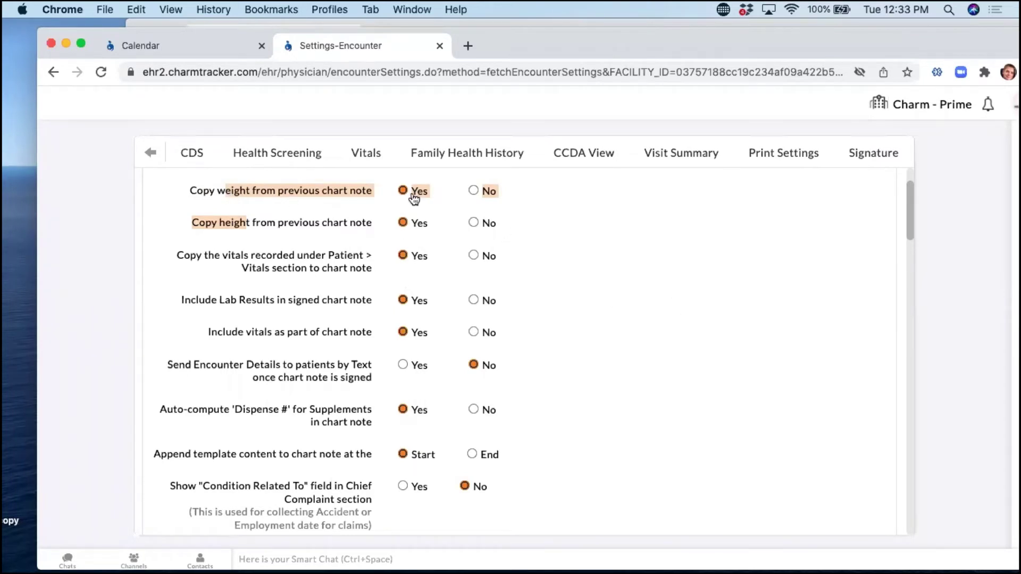
{"action": "scroll", "coordinate": [547, 348], "scroll_direction": "down", "scroll_amount": 6}
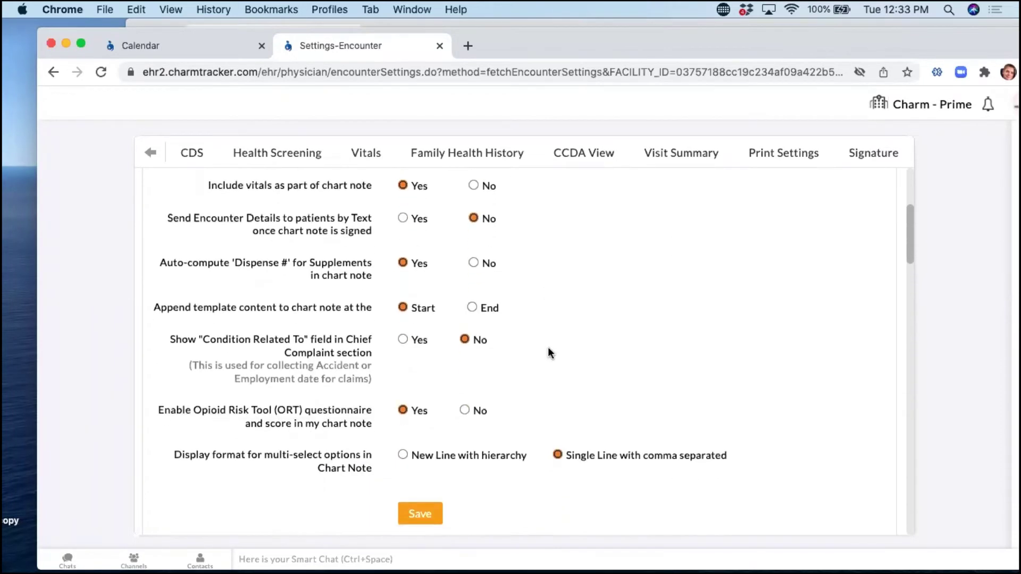
{"action": "scroll", "coordinate": [548, 351], "scroll_direction": "down", "scroll_amount": 3}
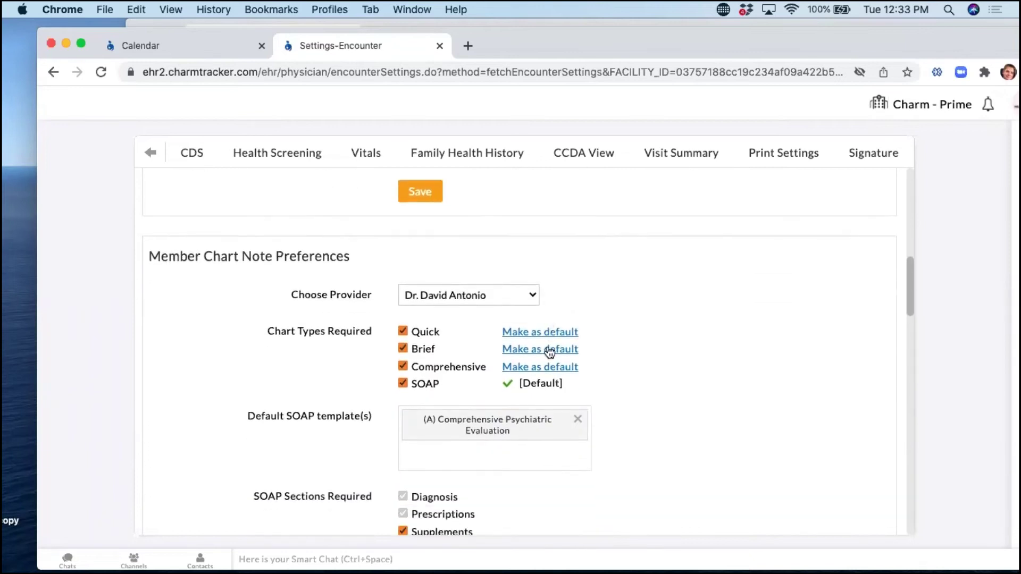
Leave only SOAP under Chart Types Required by unchecking Comprehensive, Brief and Quick.
{"action": "left_click_drag", "start_coordinate": [350, 258], "coordinate": [336, 257]}
{"action": "left_click_drag", "start_coordinate": [221, 251], "coordinate": [143, 250]}
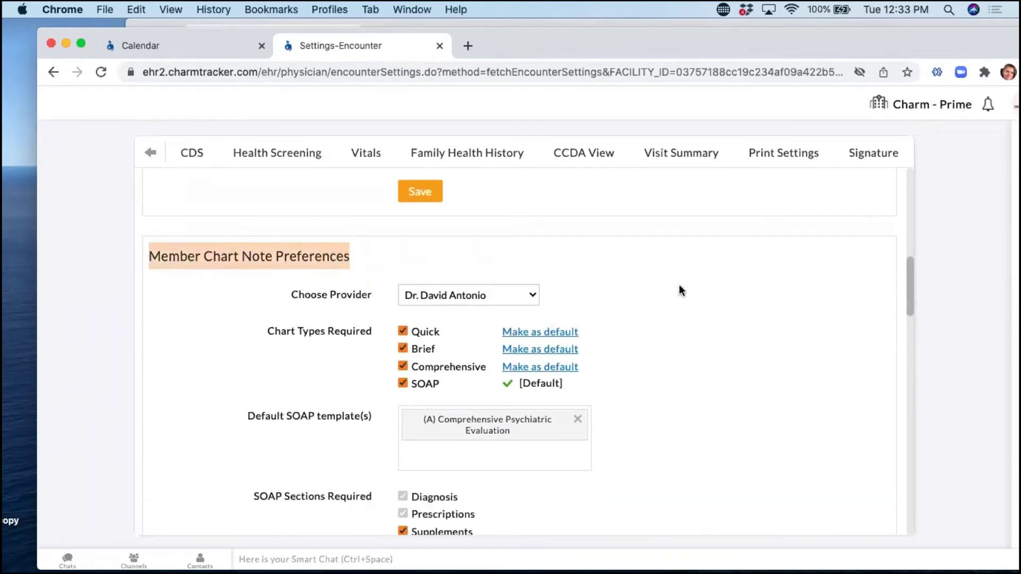
{"action": "scroll", "coordinate": [686, 289], "scroll_direction": "down", "scroll_amount": 1}
{"action": "left_click_drag", "start_coordinate": [374, 311], "coordinate": [286, 314]}
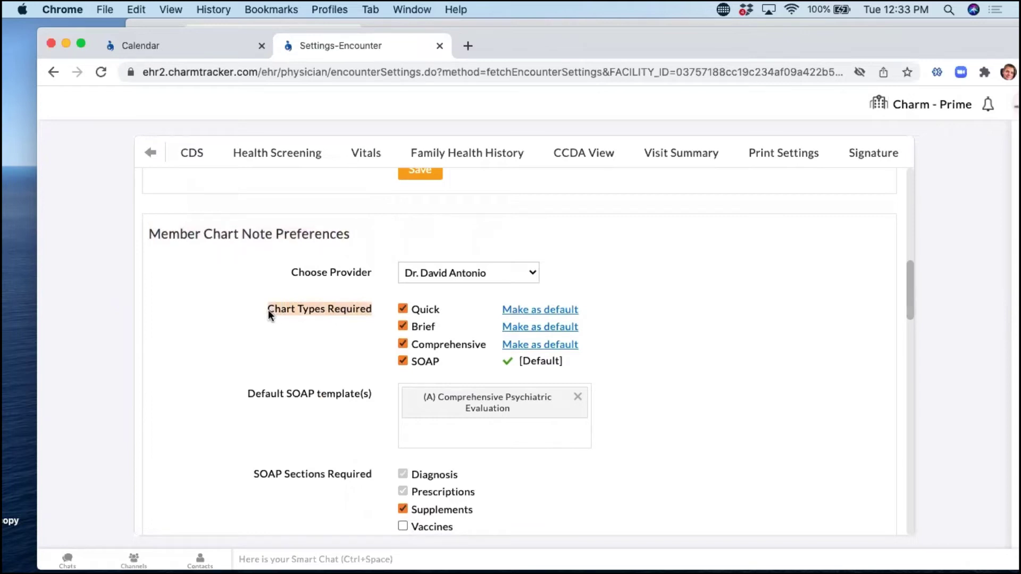
{"action": "left_click", "coordinate": [402, 344]}
{"action": "left_click", "coordinate": [403, 326]}
{"action": "left_click", "coordinate": [403, 309]}
{"action": "left_click_drag", "start_coordinate": [439, 370], "coordinate": [409, 361]}
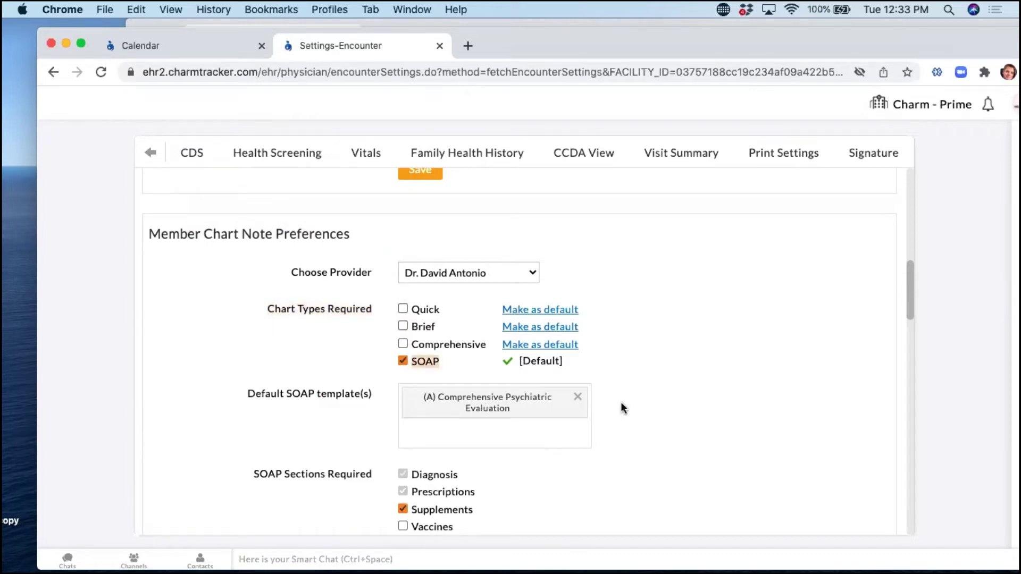
{"action": "scroll", "coordinate": [741, 395], "scroll_direction": "down", "scroll_amount": 2}
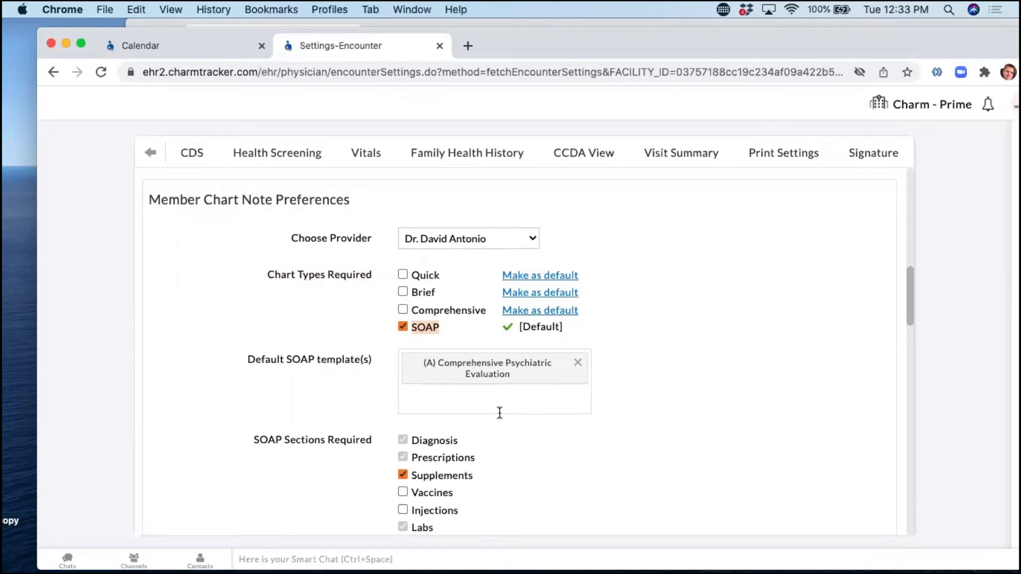
Replace the default SOAP template with James SOAP note, found by searching 'jam'.
{"action": "left_click", "coordinate": [480, 395]}
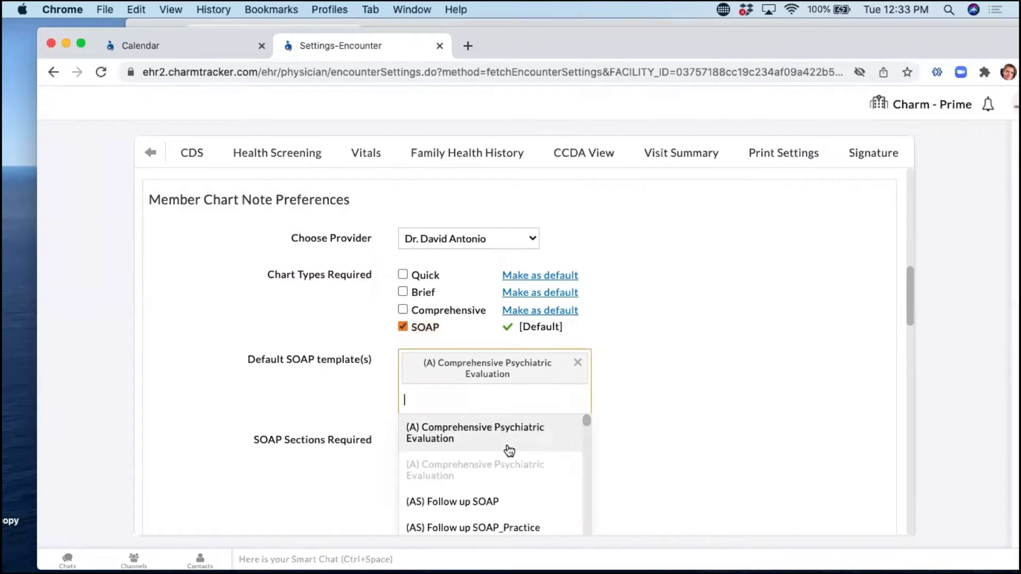
{"action": "left_click", "coordinate": [748, 389]}
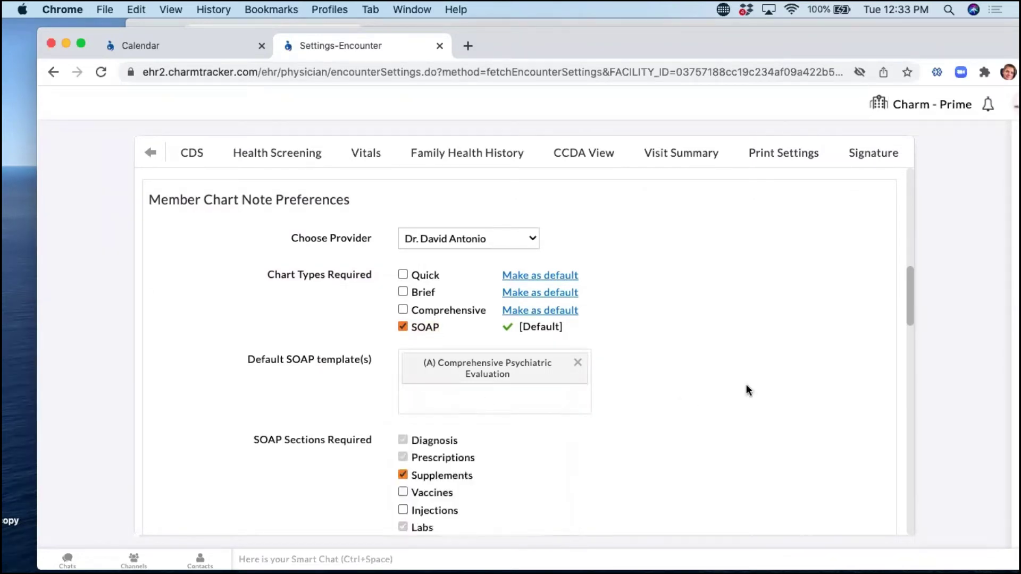
{"action": "left_click", "coordinate": [580, 363]}
{"action": "left_click", "coordinate": [474, 365]}
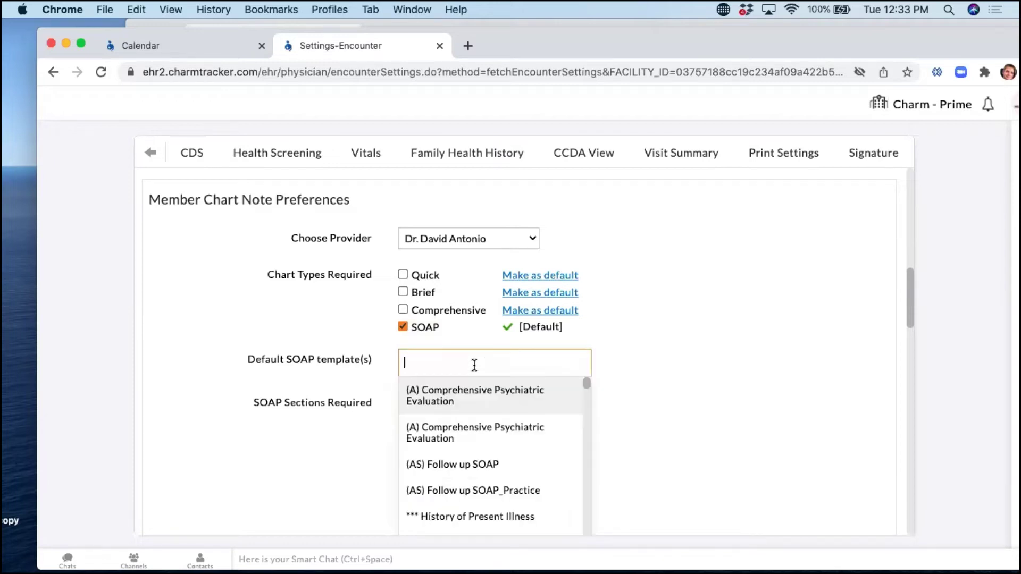
{"action": "type", "text": "jam"}
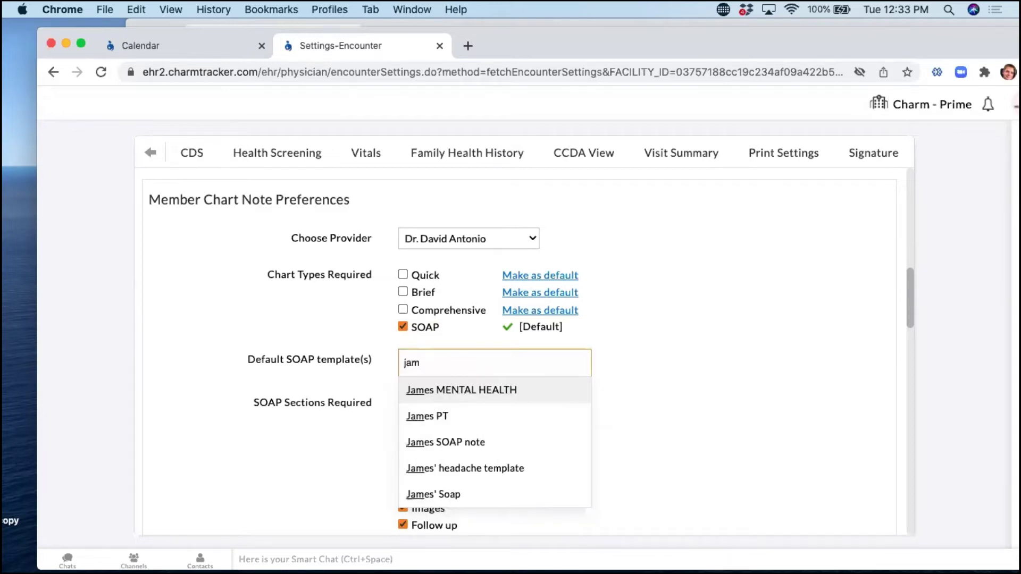
{"action": "key", "text": "Down"}
{"action": "key", "text": "Down"}
{"action": "key", "text": "Down"}
{"action": "key", "text": "Up"}
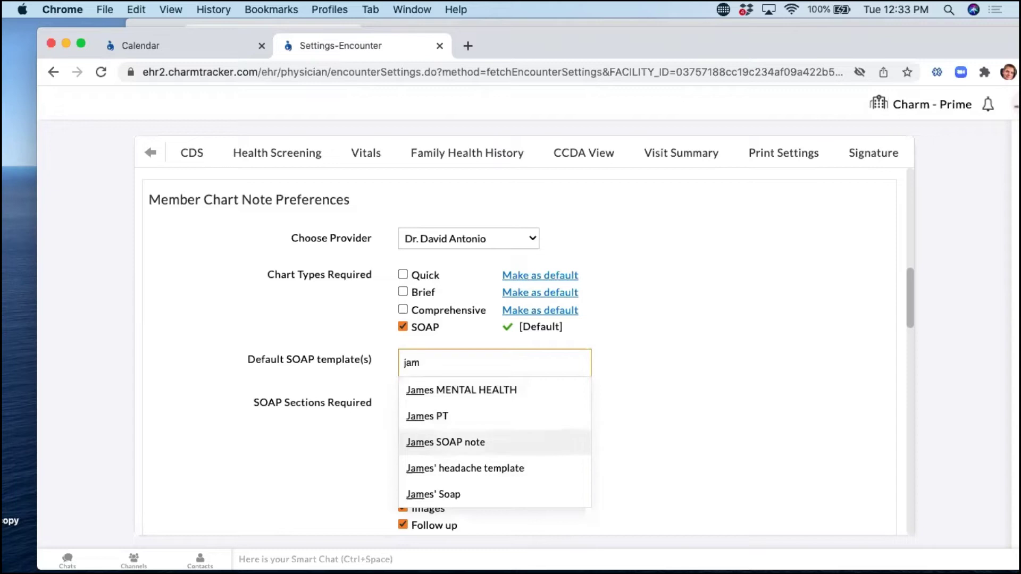
{"action": "key", "text": "Return"}
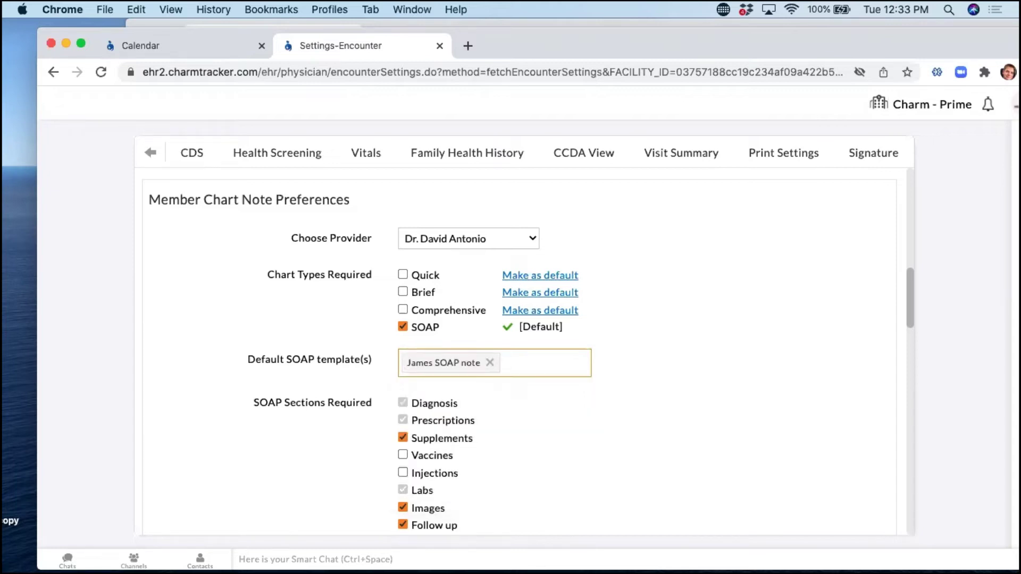
{"action": "scroll", "coordinate": [642, 353], "scroll_direction": "down", "scroll_amount": 4}
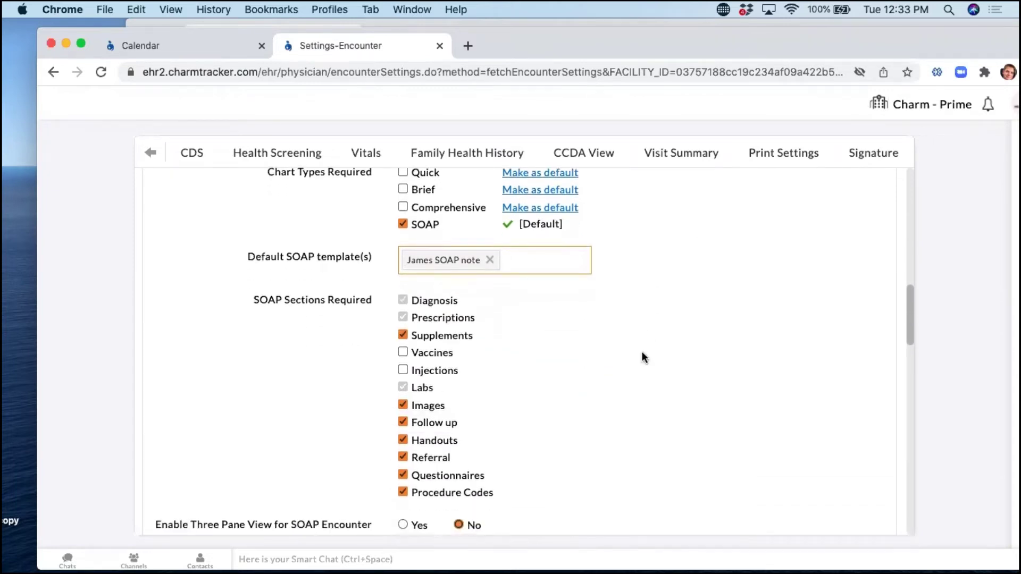
Require the Vaccines, Injections, Supplements and Images sections in SOAP notes.
{"action": "left_click", "coordinate": [403, 354]}
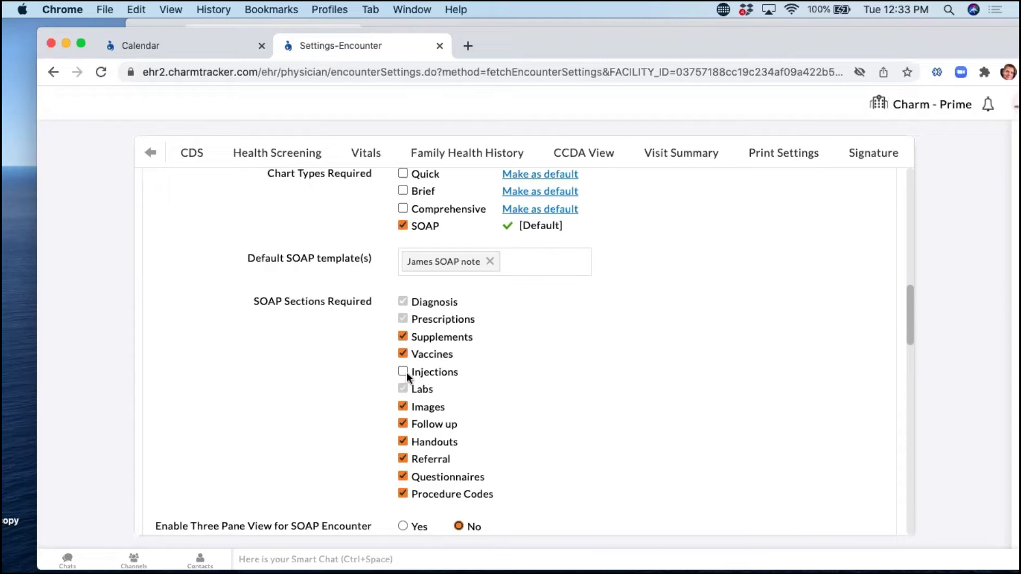
{"action": "left_click", "coordinate": [403, 373]}
{"action": "left_click", "coordinate": [402, 354]}
{"action": "left_click", "coordinate": [402, 336]}
{"action": "left_click", "coordinate": [403, 371]}
{"action": "left_click", "coordinate": [403, 406]}
{"action": "left_click", "coordinate": [404, 407]}
{"action": "left_click", "coordinate": [404, 371]}
{"action": "left_click", "coordinate": [404, 354]}
{"action": "left_click", "coordinate": [403, 336]}
{"action": "scroll", "coordinate": [514, 439], "scroll_direction": "down", "scroll_amount": 2}
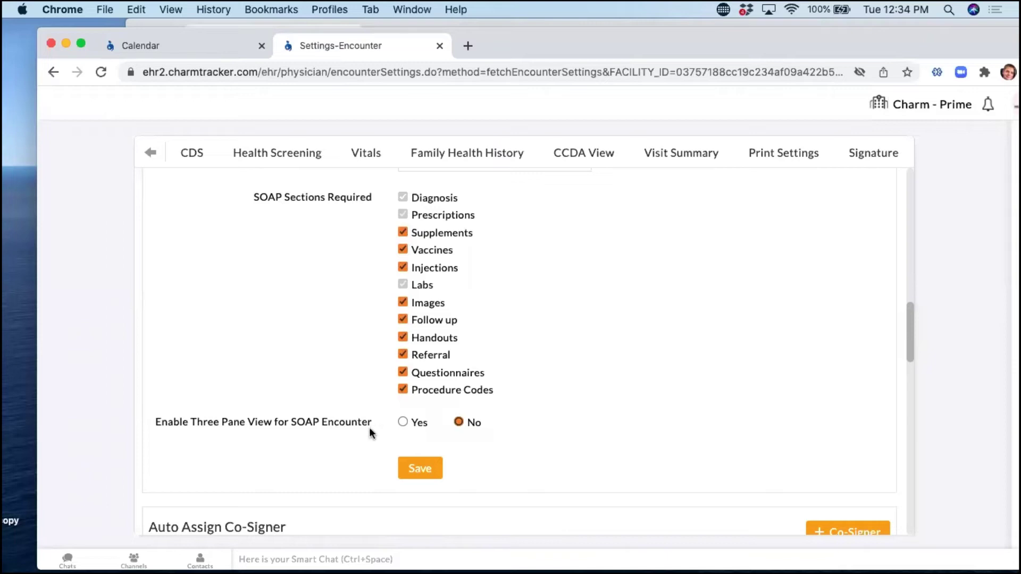
Set Enable Three Pane View to Yes and save the chart note preferences.
{"action": "left_click", "coordinate": [403, 423]}
{"action": "scroll", "coordinate": [577, 380], "scroll_direction": "up", "scroll_amount": 1}
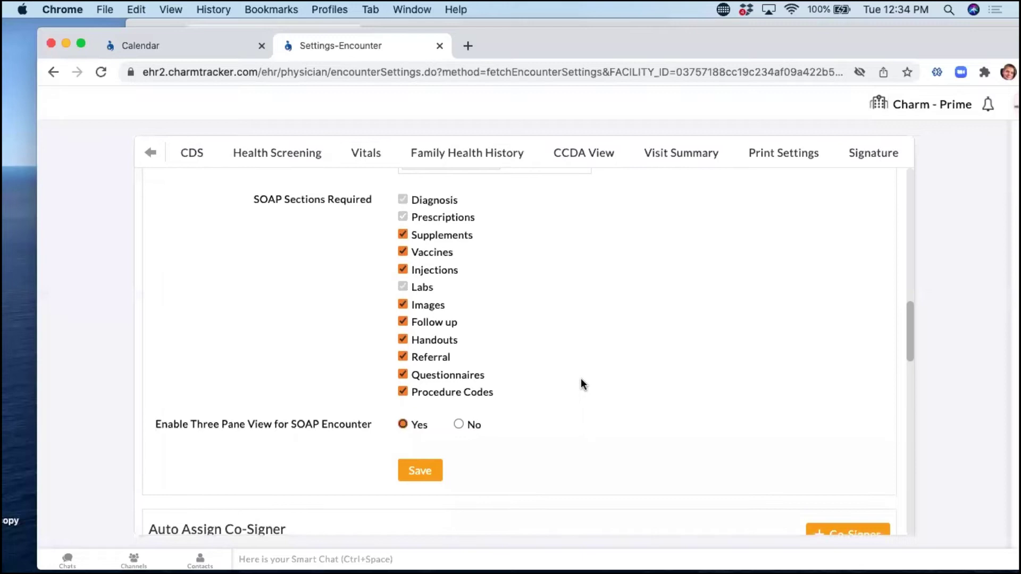
{"action": "scroll", "coordinate": [581, 382], "scroll_direction": "down", "scroll_amount": 2}
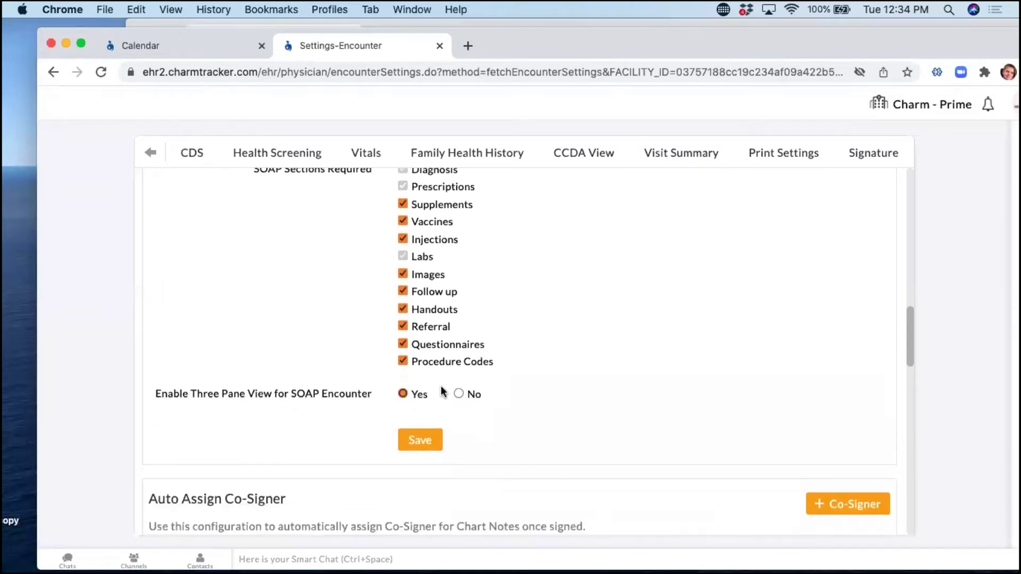
{"action": "left_click", "coordinate": [458, 393]}
{"action": "left_click", "coordinate": [401, 395]}
{"action": "left_click", "coordinate": [432, 446]}
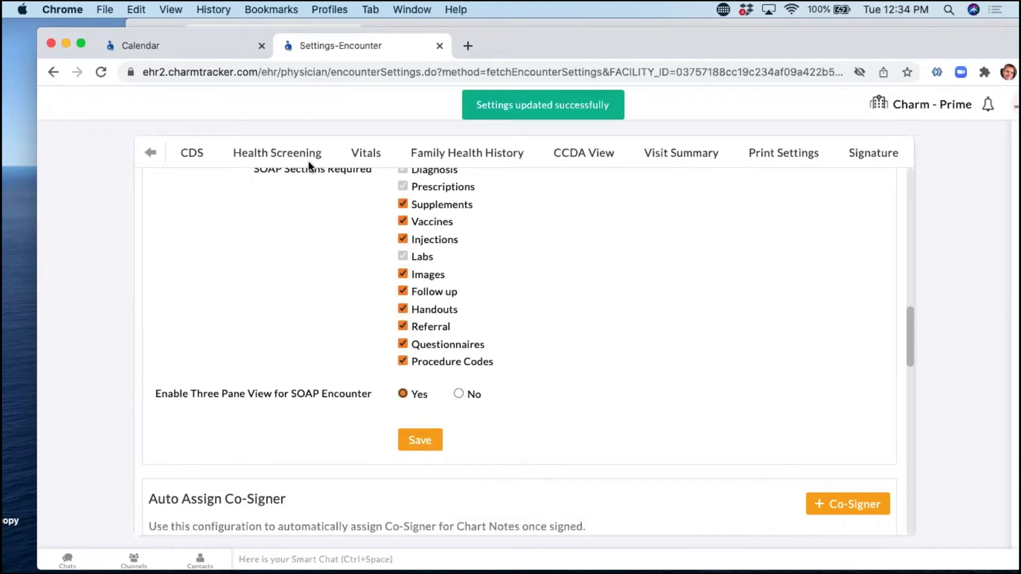
{"action": "left_click", "coordinate": [164, 46]}
Start an in-person encounter for the 12:30 PM cardiology appointment, opening the Jan 18, 2022 SOAP note.
{"action": "scroll", "coordinate": [307, 274], "scroll_direction": "down", "scroll_amount": 1}
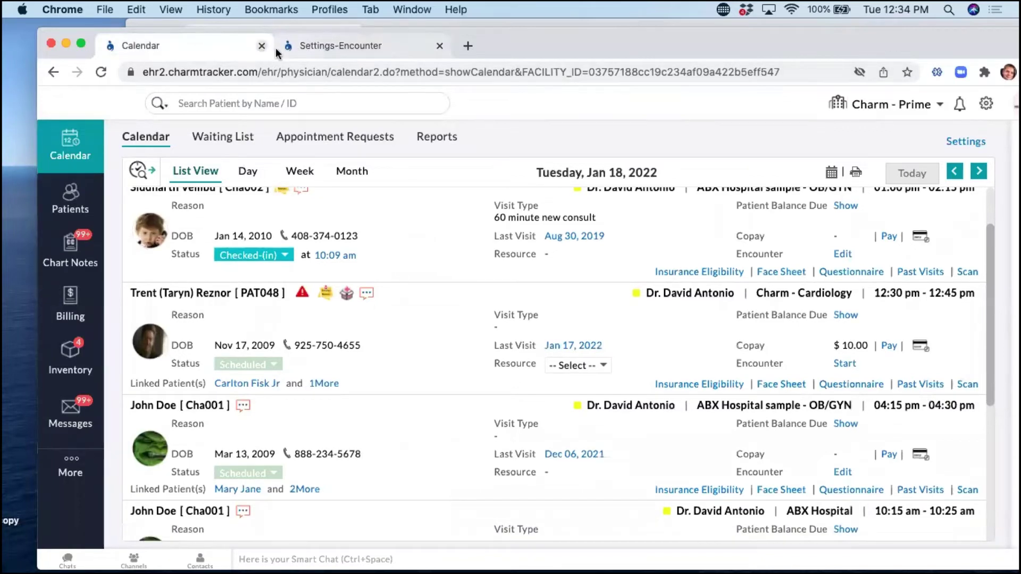
{"action": "left_click", "coordinate": [854, 365]}
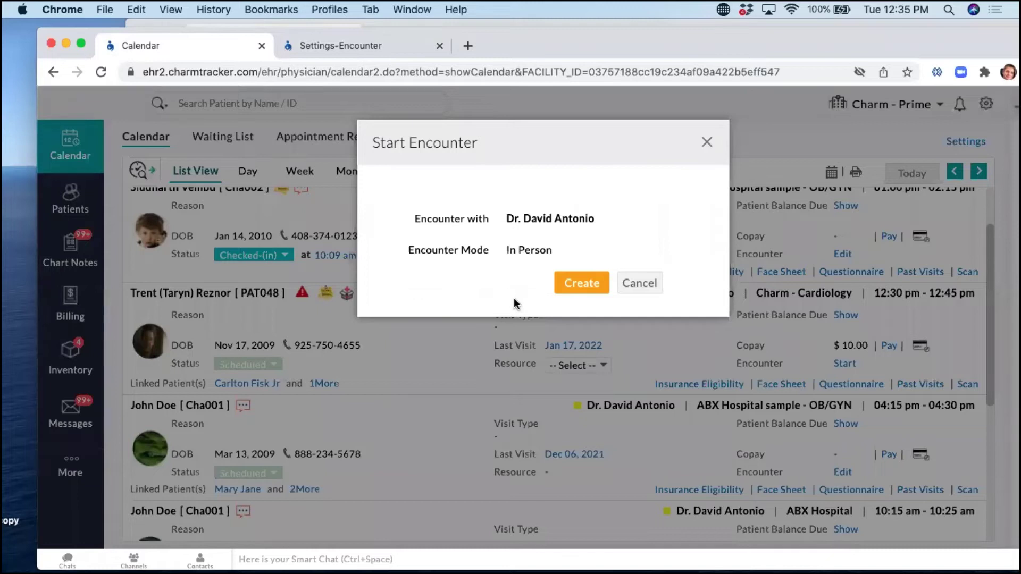
{"action": "left_click", "coordinate": [587, 283]}
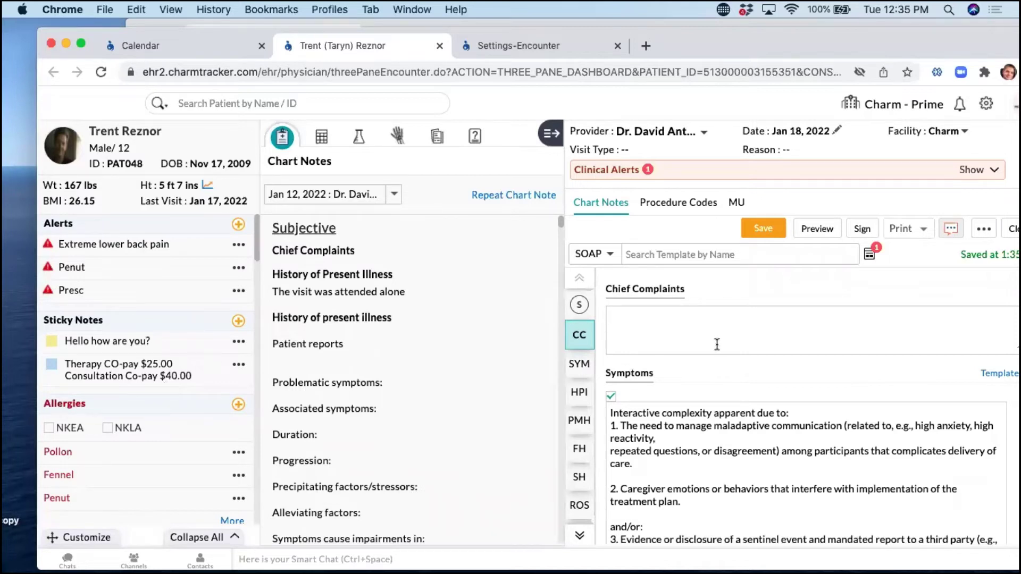
{"action": "scroll", "coordinate": [161, 332], "scroll_direction": "down", "scroll_amount": 2}
{"action": "scroll", "coordinate": [161, 336], "scroll_direction": "down", "scroll_amount": 4}
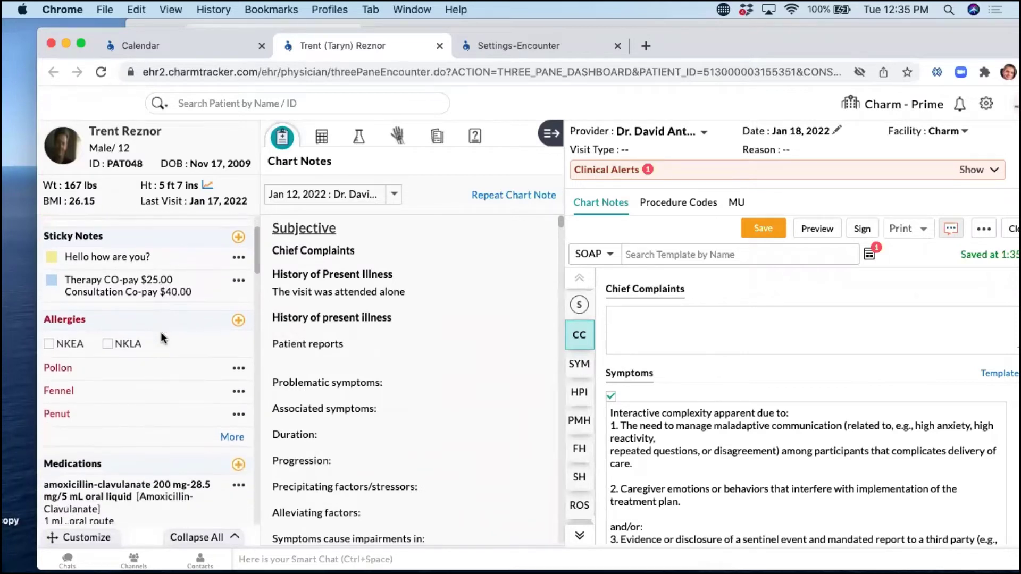
{"action": "scroll", "coordinate": [160, 332], "scroll_direction": "up", "scroll_amount": 1}
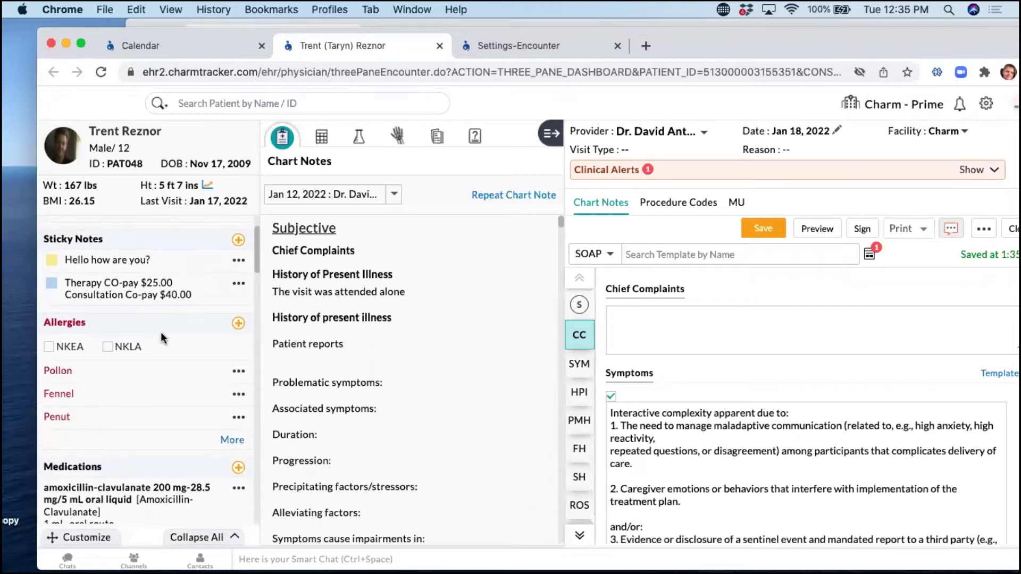
{"action": "scroll", "coordinate": [238, 321], "scroll_direction": "down", "scroll_amount": 1}
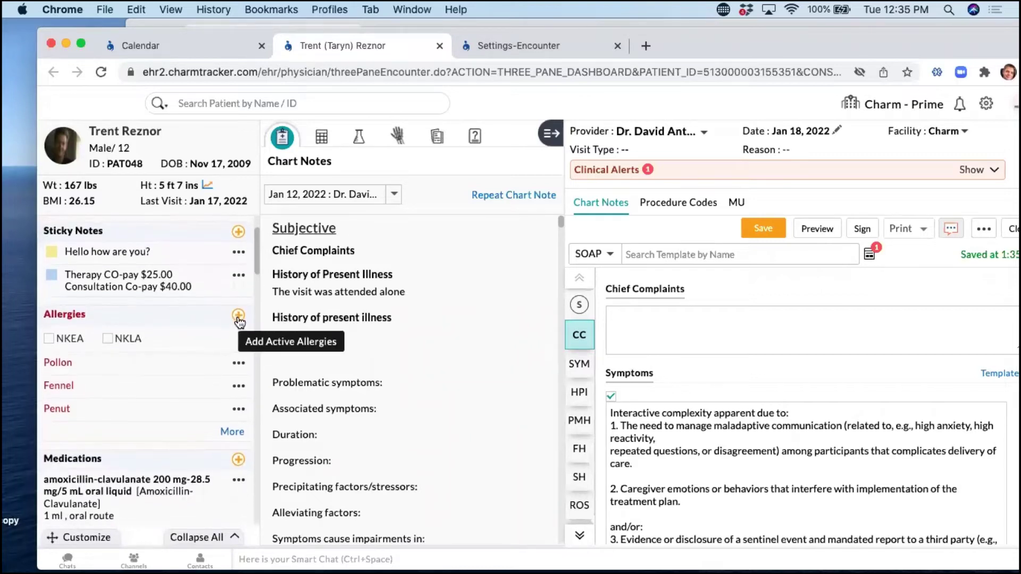
{"action": "left_click", "coordinate": [238, 318]}
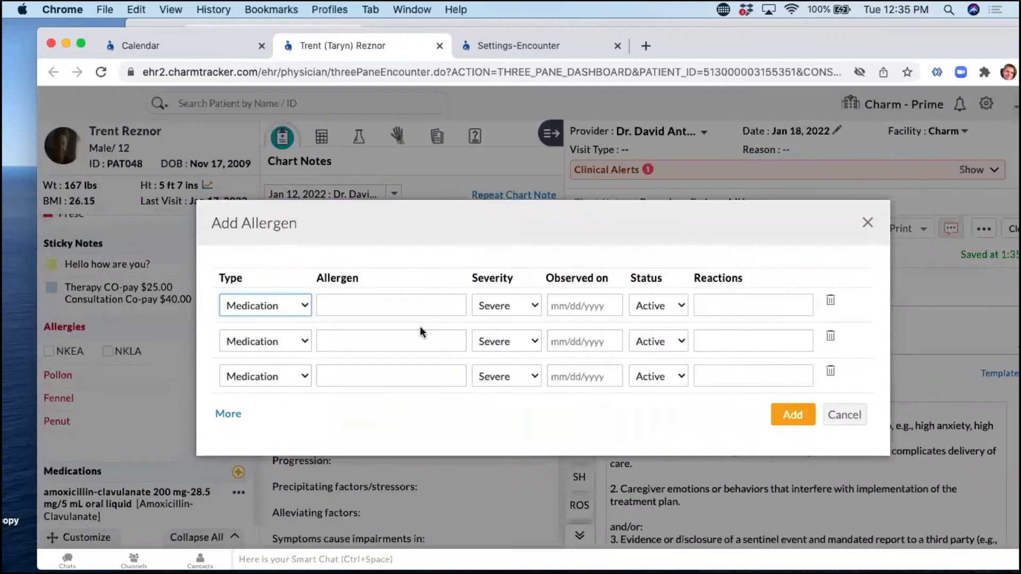
{"action": "left_click", "coordinate": [233, 305]}
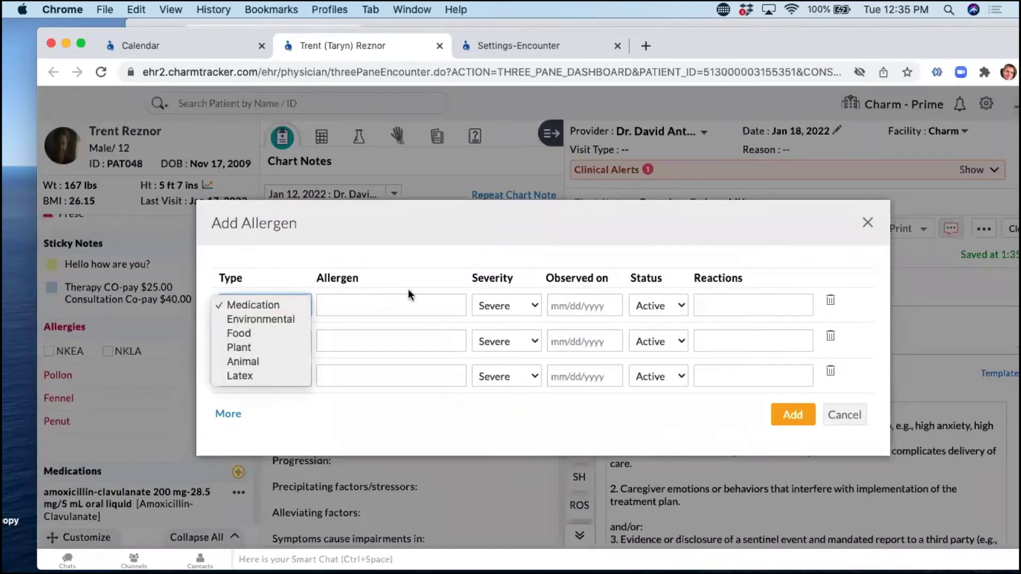
{"action": "left_click", "coordinate": [664, 305]}
{"action": "left_click", "coordinate": [662, 304]}
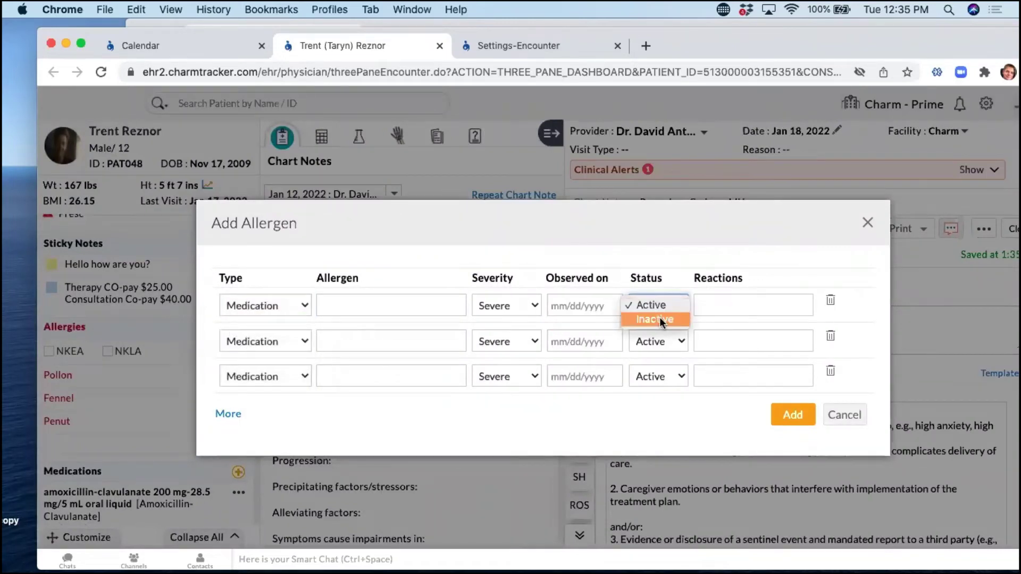
{"action": "left_click", "coordinate": [851, 417]}
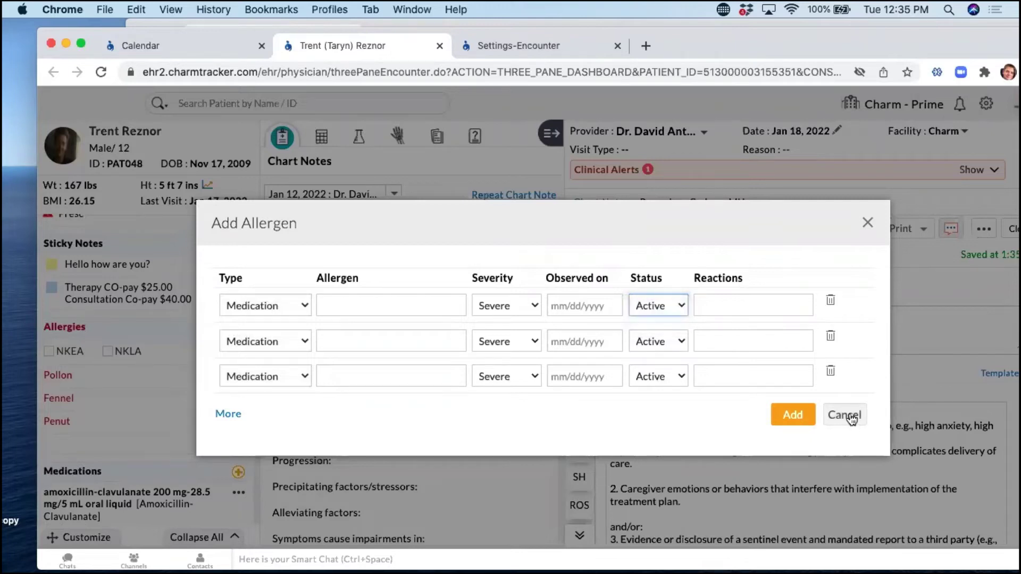
{"action": "left_click", "coordinate": [850, 417]}
{"action": "scroll", "coordinate": [116, 340], "scroll_direction": "down", "scroll_amount": 3}
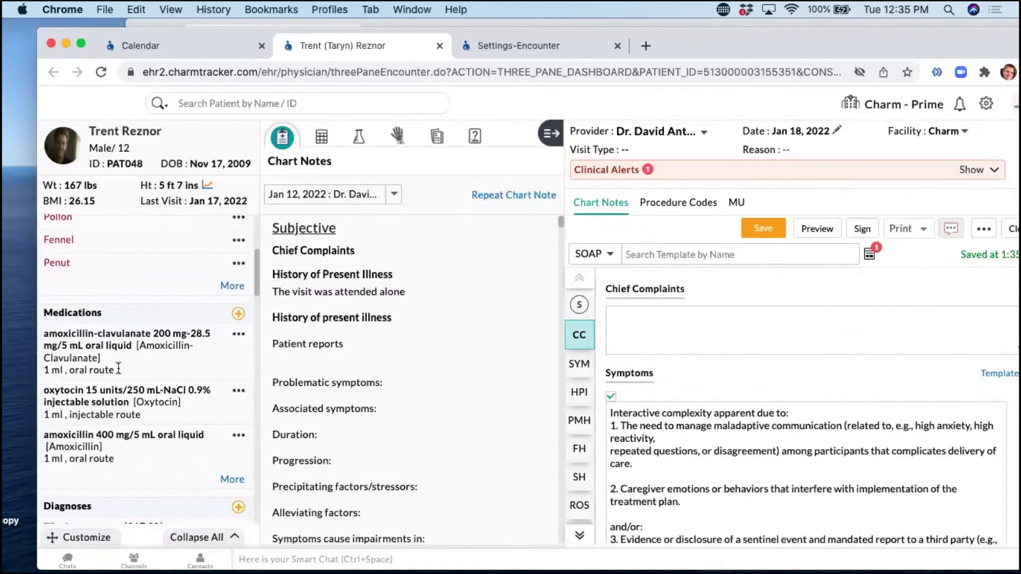
{"action": "scroll", "coordinate": [230, 346], "scroll_direction": "down", "scroll_amount": 1}
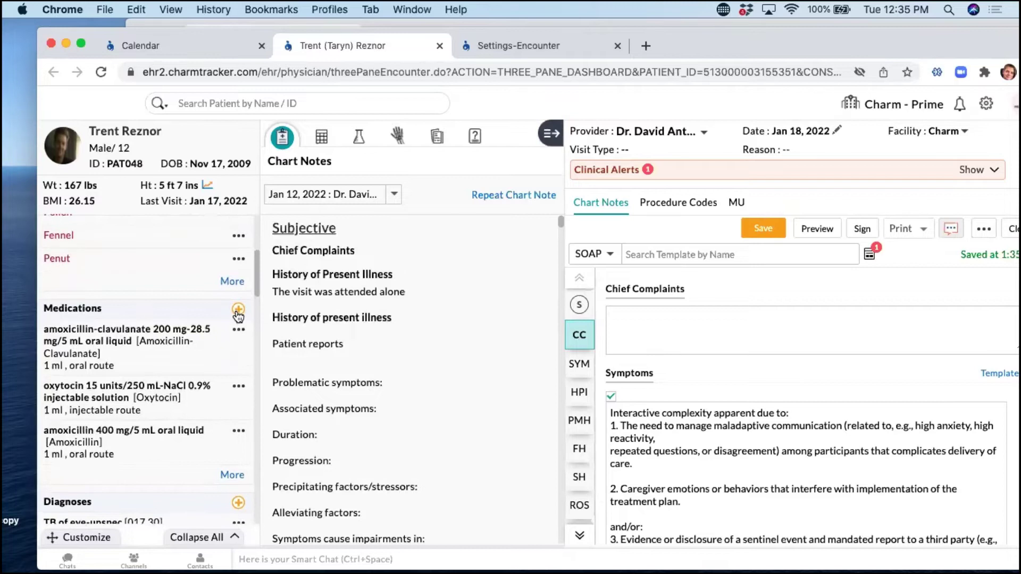
{"action": "left_click", "coordinate": [238, 306]}
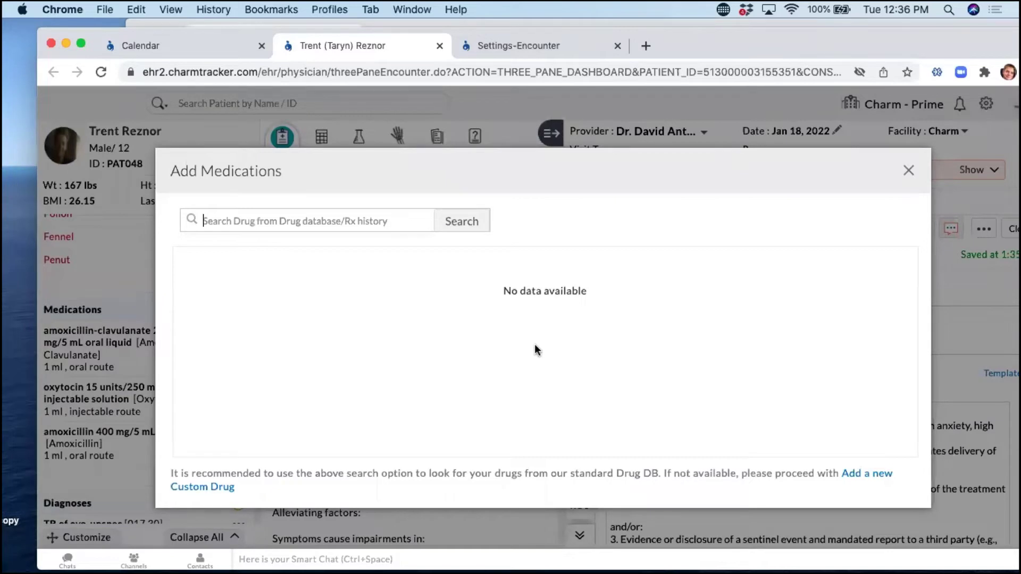
{"action": "left_click", "coordinate": [918, 172]}
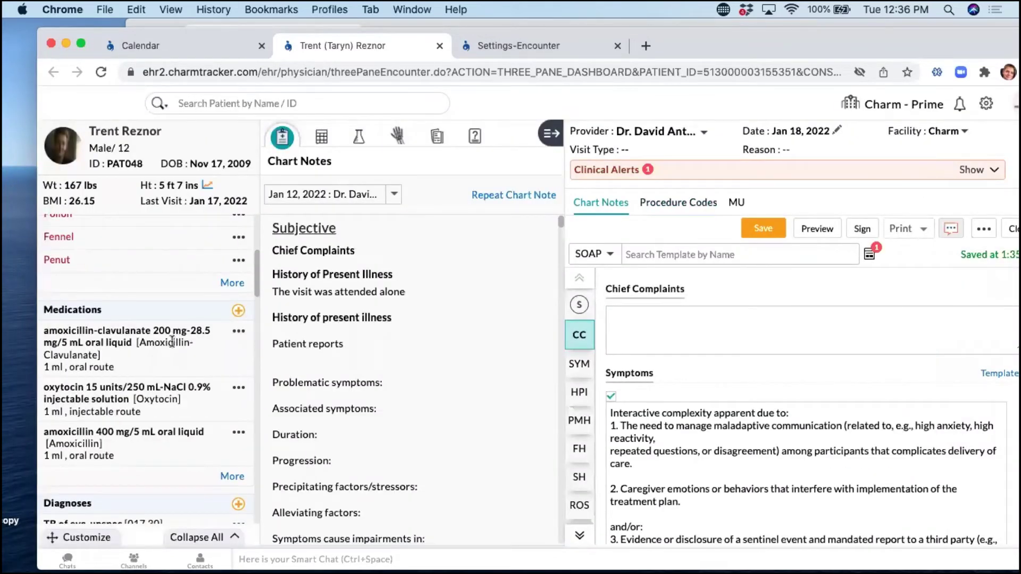
Collapse the encounter pane and display the Check in flowsheet with 5 ft 7 ins height readings.
{"action": "scroll", "coordinate": [154, 328], "scroll_direction": "up", "scroll_amount": 2}
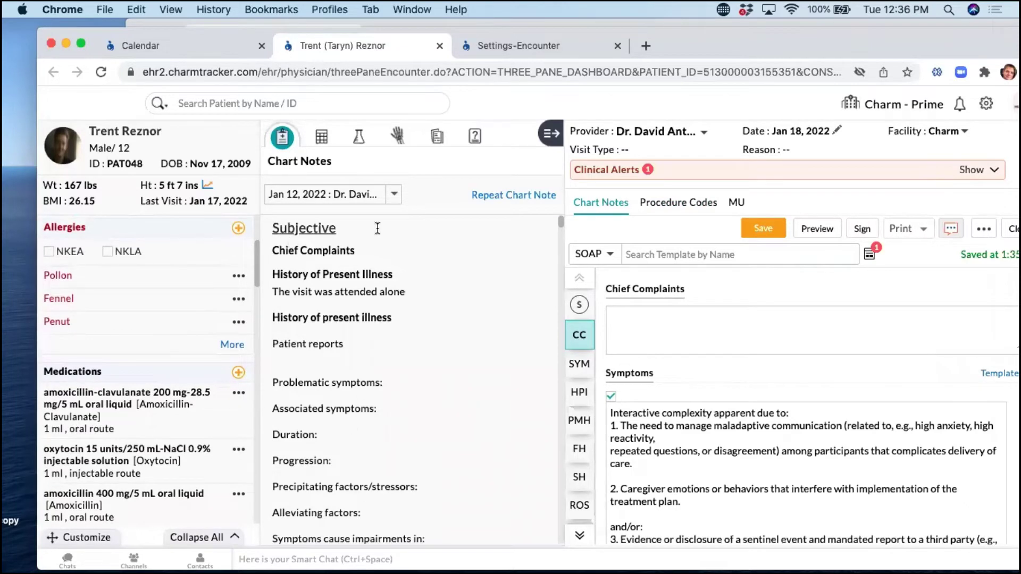
{"action": "left_click", "coordinate": [553, 135]}
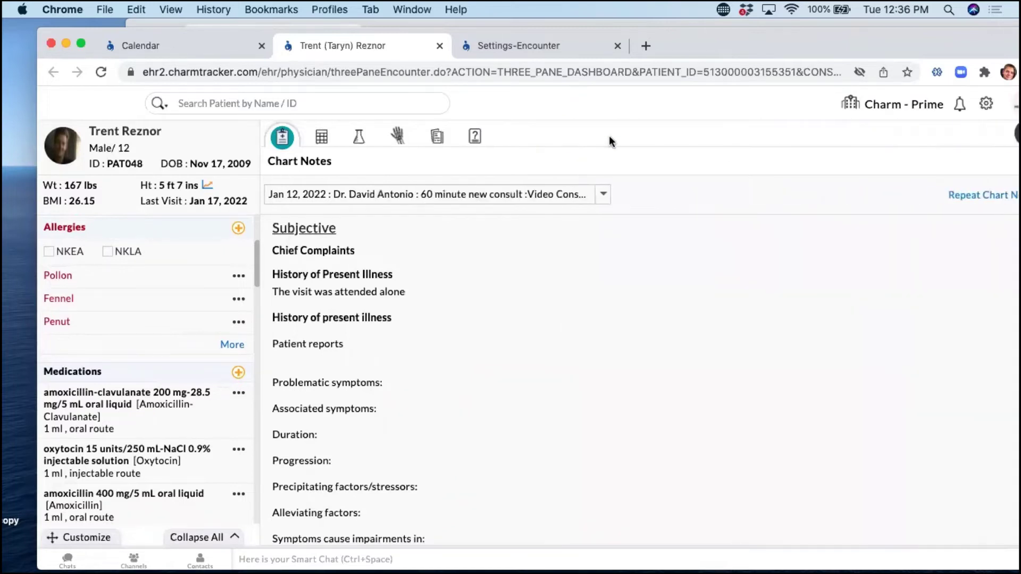
{"action": "left_click", "coordinate": [321, 138]}
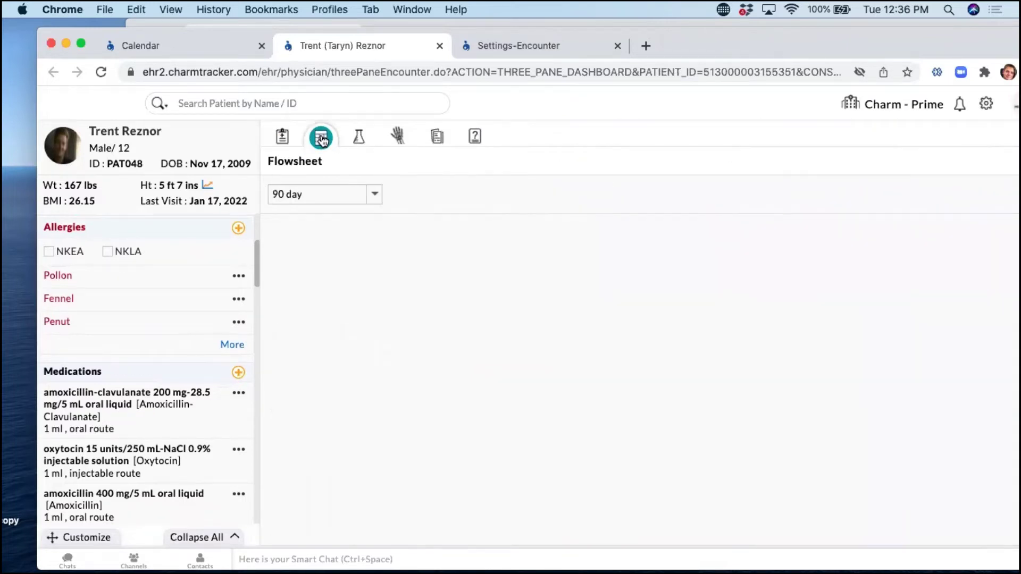
{"action": "left_click", "coordinate": [375, 195]}
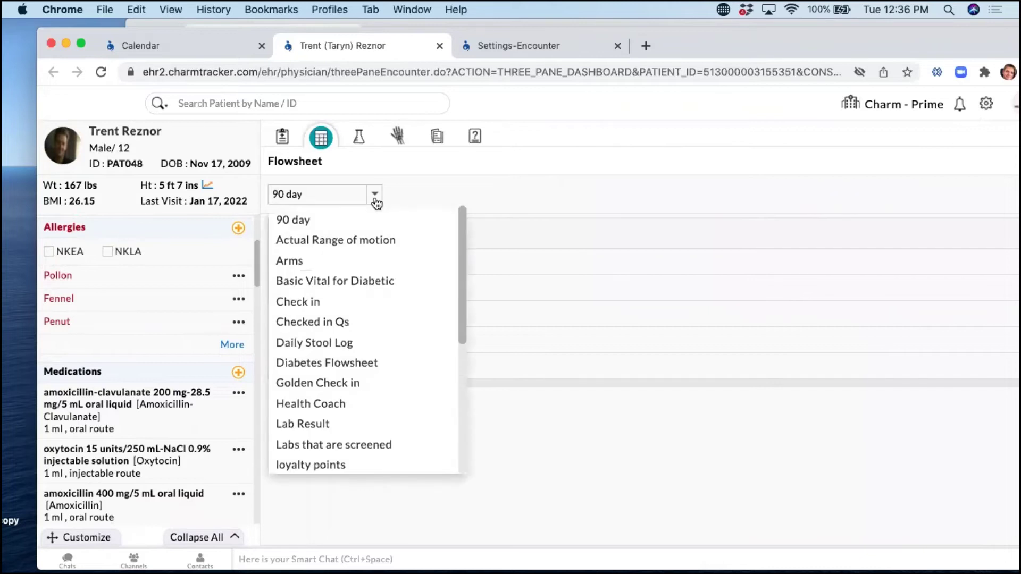
{"action": "left_click", "coordinate": [317, 303]}
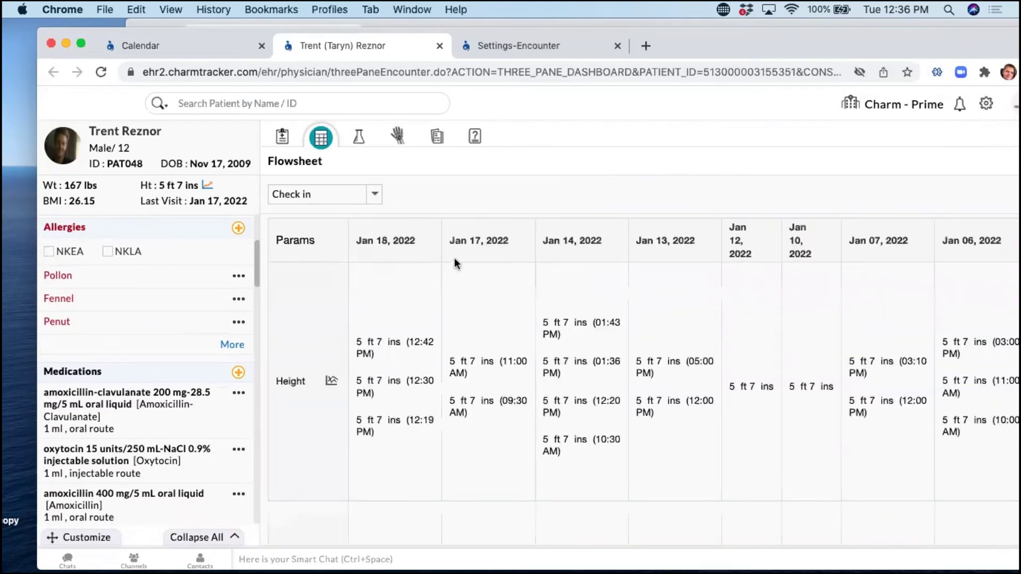
Shift the browser window aside to reveal the presentation slides behind it.
{"action": "scroll", "coordinate": [426, 321], "scroll_direction": "down", "scroll_amount": 10}
{"action": "scroll", "coordinate": [425, 321], "scroll_direction": "up", "scroll_amount": 10}
{"action": "left_click_drag", "start_coordinate": [728, 46], "coordinate": [642, 46]}
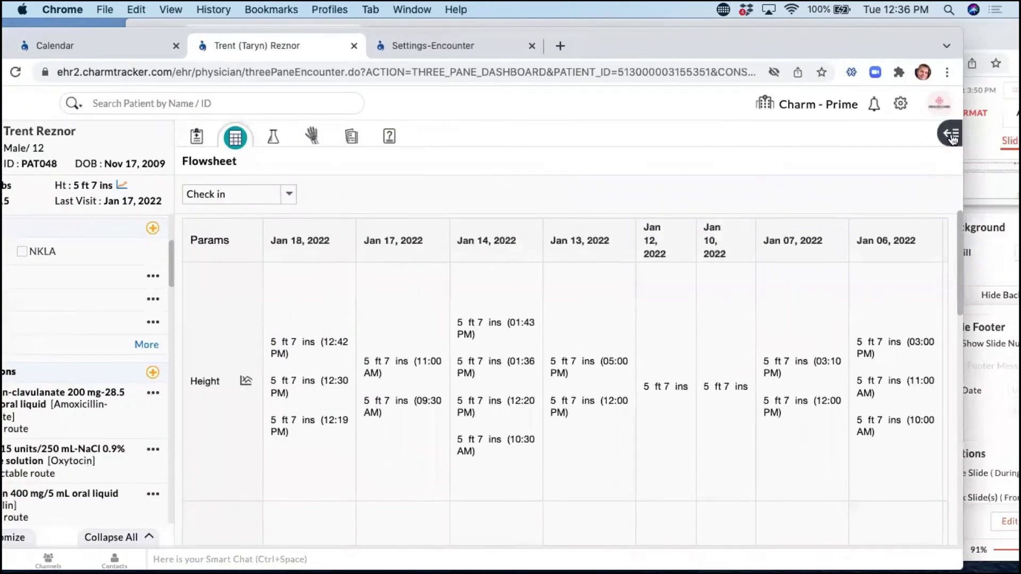
Reopen the encounter chart note and show the flowsheet within its vitals section.
{"action": "left_click", "coordinate": [950, 135]}
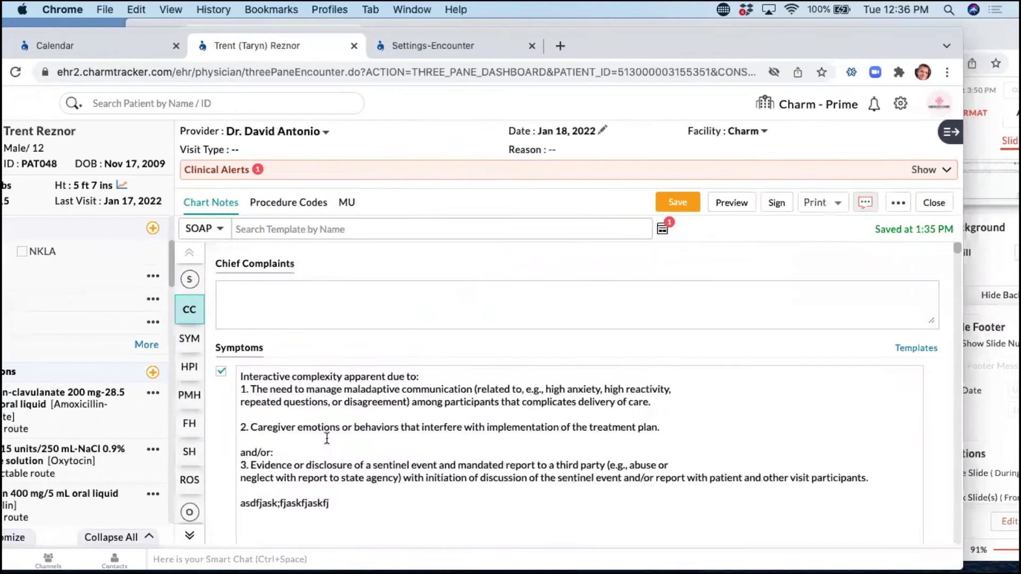
{"action": "left_click", "coordinate": [189, 535]}
{"action": "left_click", "coordinate": [190, 535]}
{"action": "left_click", "coordinate": [190, 295]}
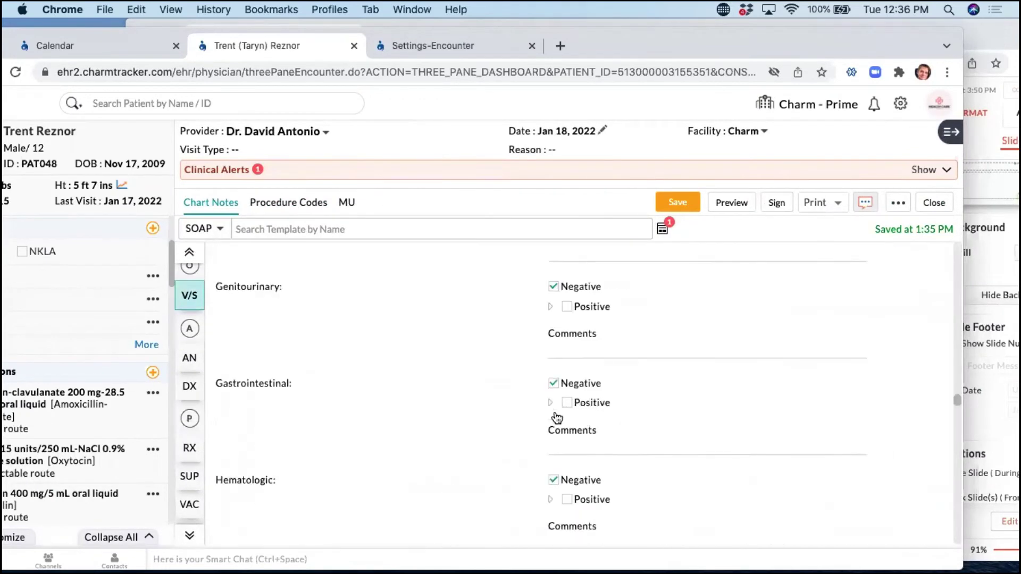
{"action": "scroll", "coordinate": [429, 457], "scroll_direction": "down", "scroll_amount": 2}
{"action": "scroll", "coordinate": [430, 456], "scroll_direction": "down", "scroll_amount": 2}
{"action": "scroll", "coordinate": [432, 455], "scroll_direction": "up", "scroll_amount": 5}
{"action": "left_click", "coordinate": [284, 313]}
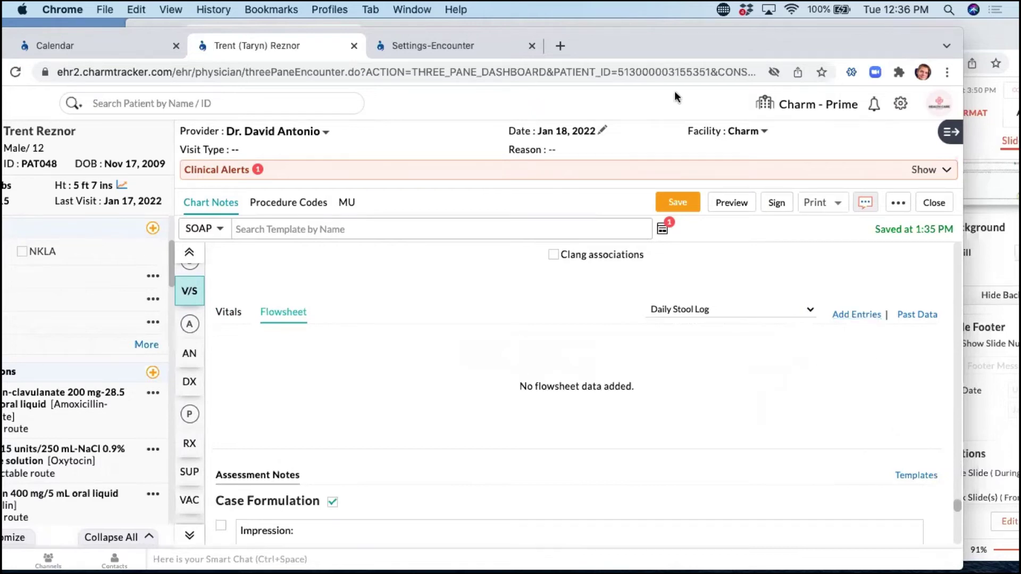
Glance at the Zoho Show presentation, then bring the chart note window back to front.
{"action": "left_click_drag", "start_coordinate": [666, 38], "coordinate": [761, 41]}
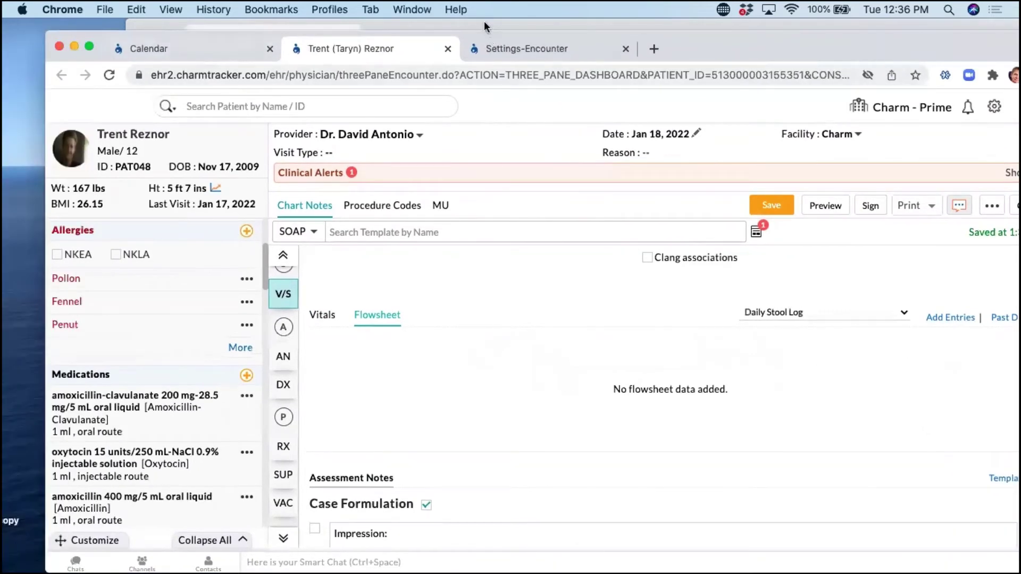
{"action": "left_click", "coordinate": [484, 21]}
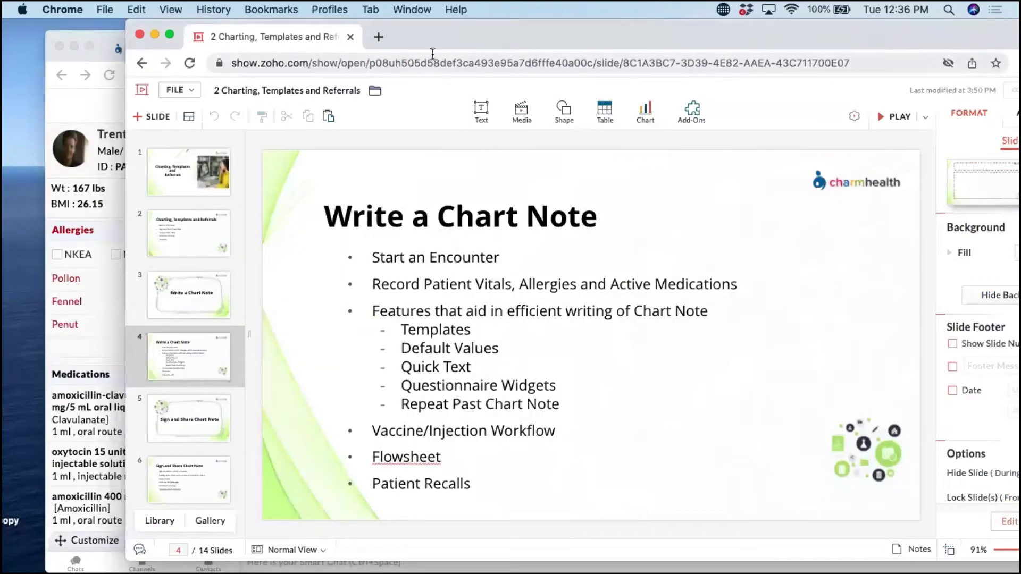
{"action": "left_click_drag", "start_coordinate": [449, 44], "coordinate": [448, 44]}
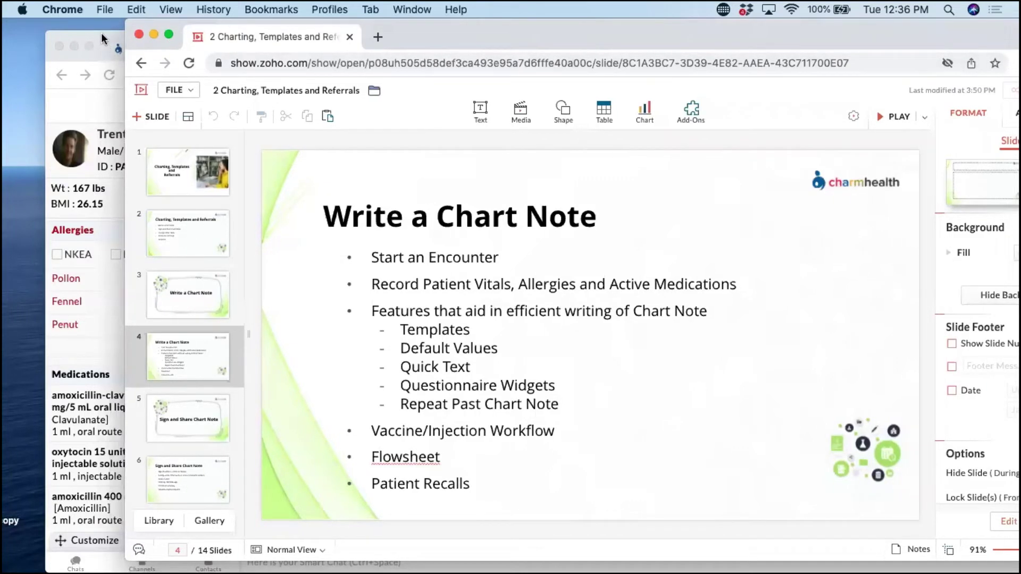
{"action": "left_click", "coordinate": [101, 33]}
{"action": "scroll", "coordinate": [516, 271], "scroll_direction": "up", "scroll_amount": 15}
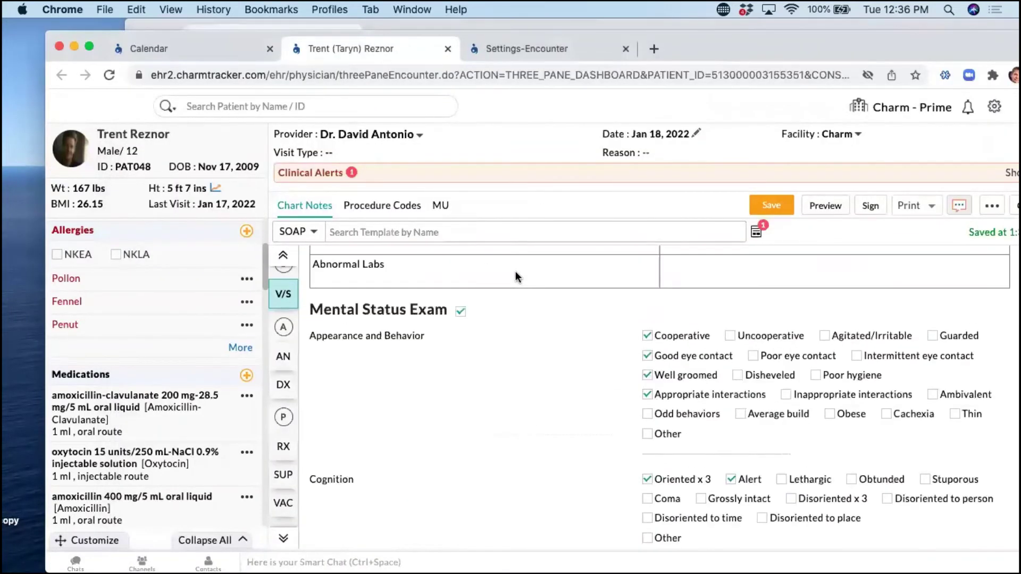
{"action": "scroll", "coordinate": [515, 272], "scroll_direction": "up", "scroll_amount": 10}
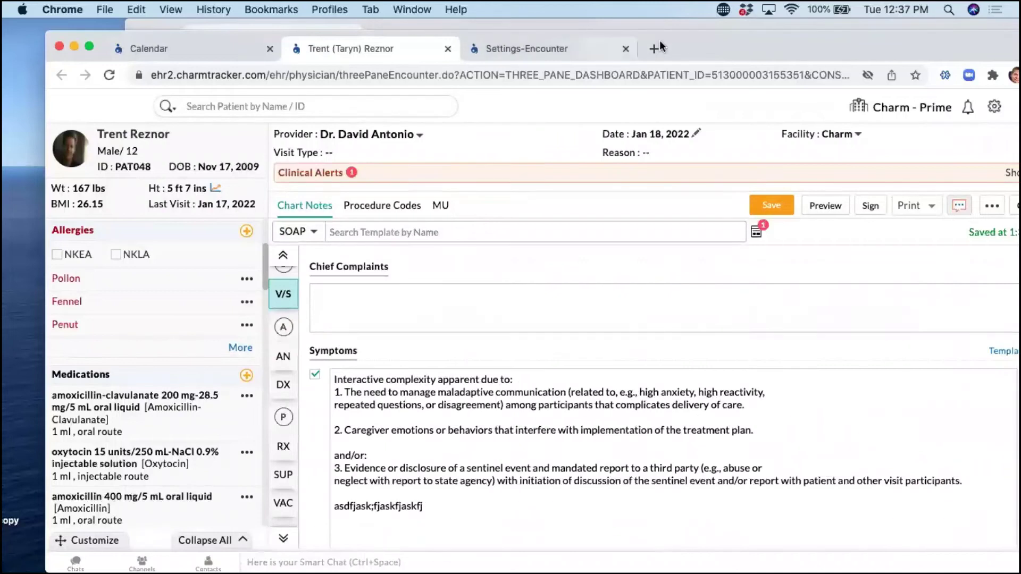
{"action": "double_click", "coordinate": [675, 40]}
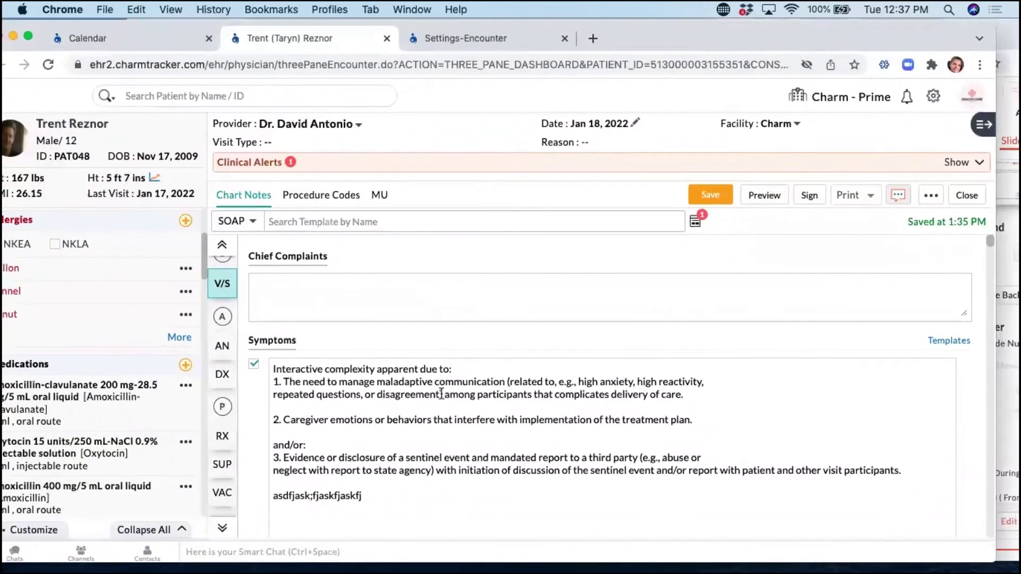
{"action": "scroll", "coordinate": [439, 392], "scroll_direction": "down", "scroll_amount": 3}
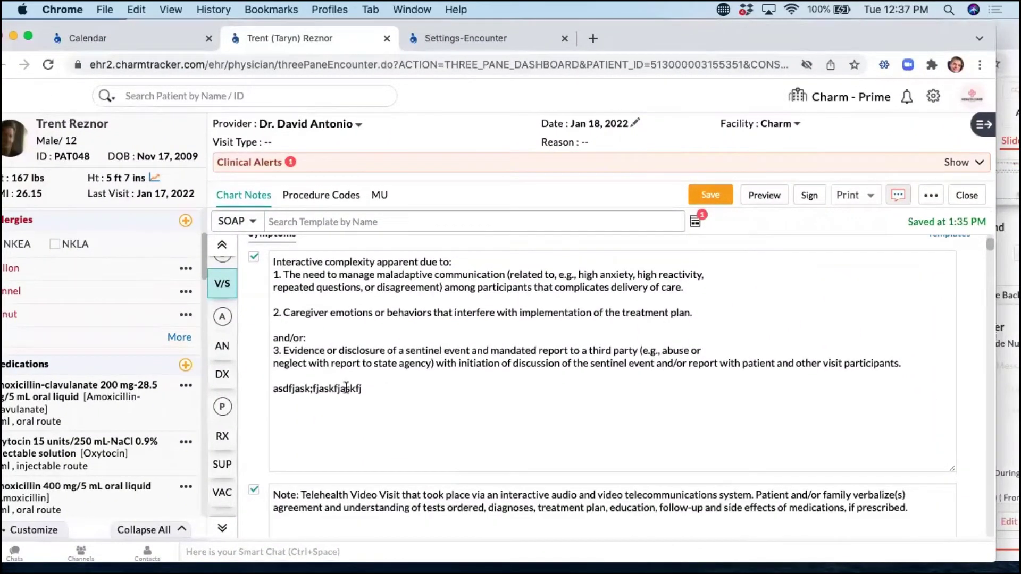
{"action": "scroll", "coordinate": [346, 387], "scroll_direction": "down", "scroll_amount": 3}
{"action": "scroll", "coordinate": [358, 400], "scroll_direction": "down", "scroll_amount": 5}
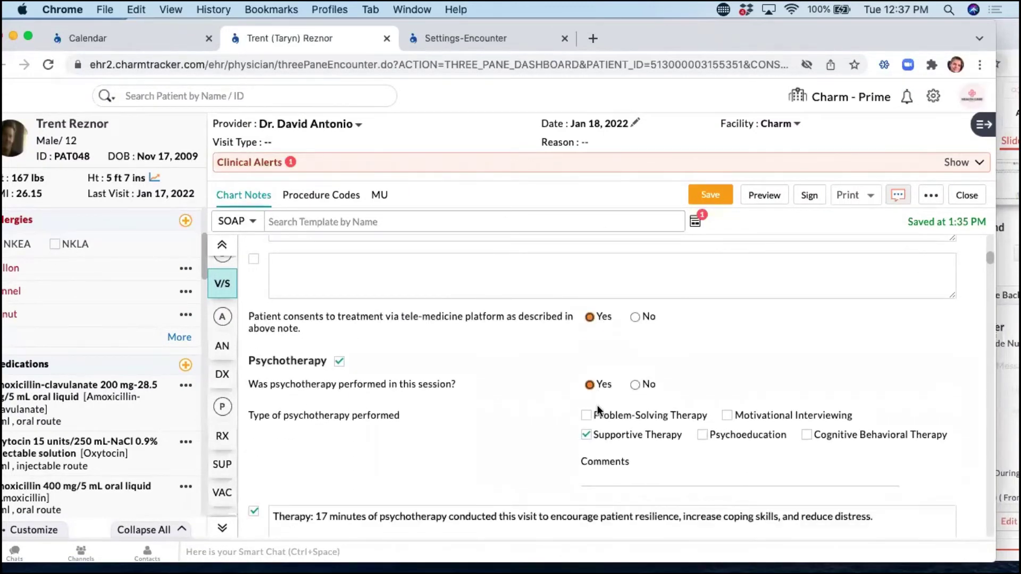
{"action": "scroll", "coordinate": [603, 409], "scroll_direction": "down", "scroll_amount": 3}
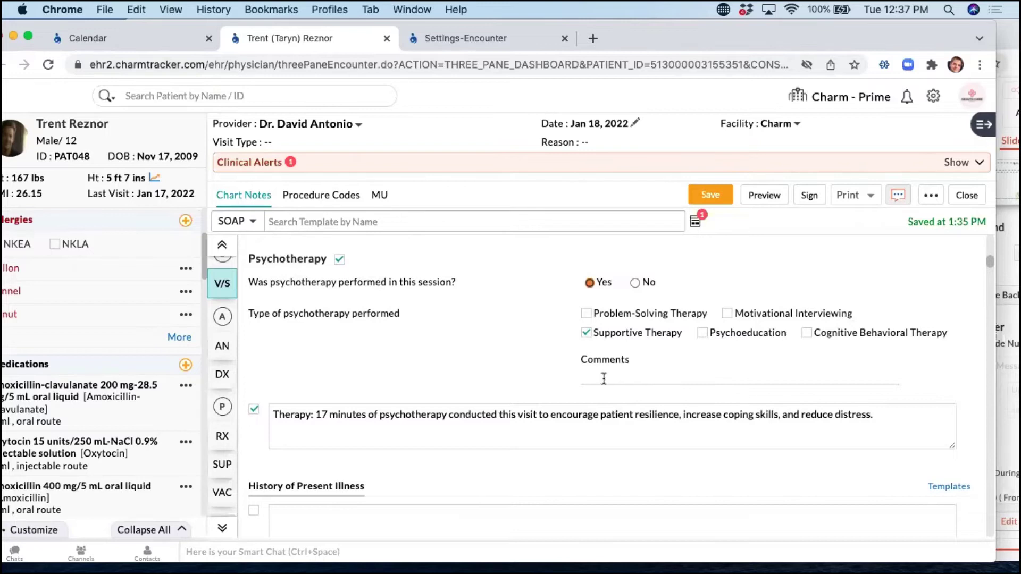
{"action": "scroll", "coordinate": [604, 376], "scroll_direction": "down", "scroll_amount": 6}
{"action": "scroll", "coordinate": [598, 425], "scroll_direction": "down", "scroll_amount": 3}
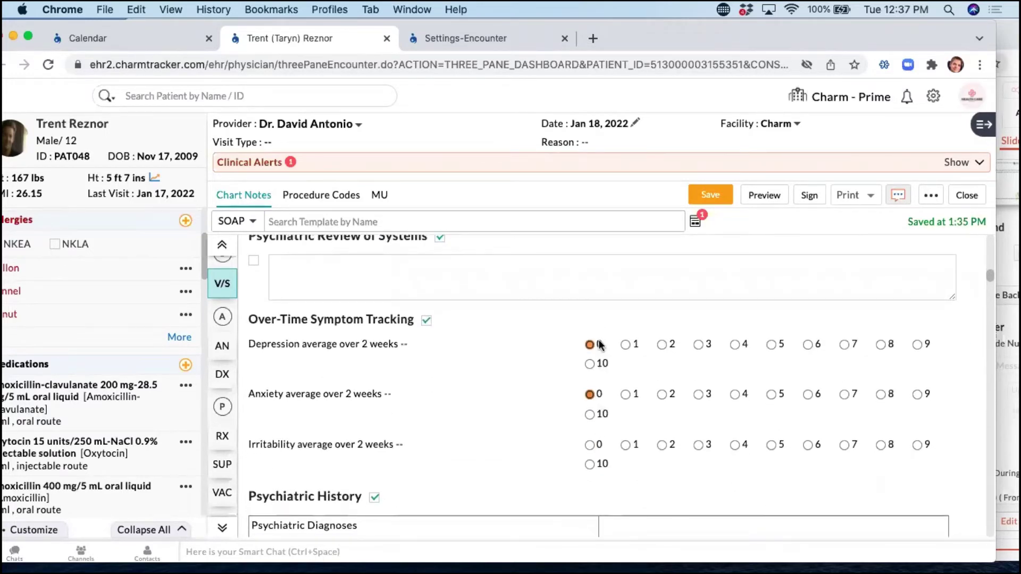
{"action": "scroll", "coordinate": [510, 387], "scroll_direction": "up", "scroll_amount": 10}
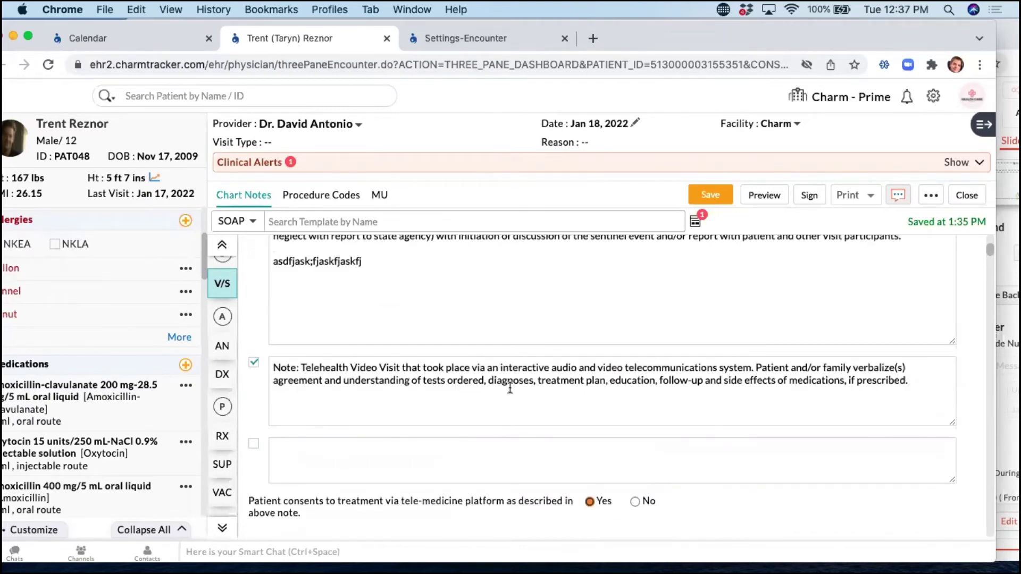
{"action": "scroll", "coordinate": [511, 389], "scroll_direction": "up", "scroll_amount": 5}
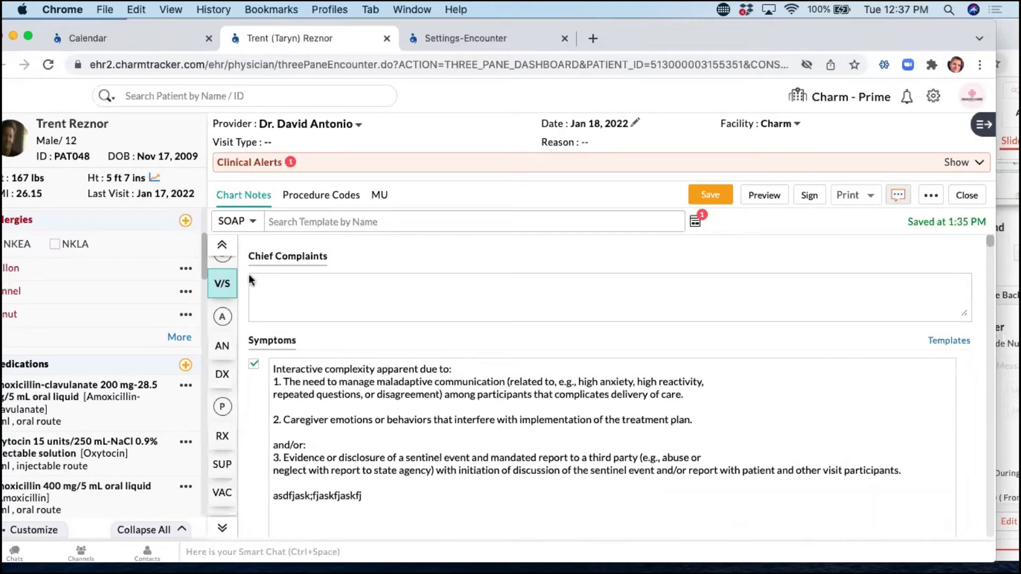
{"action": "scroll", "coordinate": [361, 336], "scroll_direction": "down", "scroll_amount": 15}
{"action": "scroll", "coordinate": [359, 336], "scroll_direction": "down", "scroll_amount": 2}
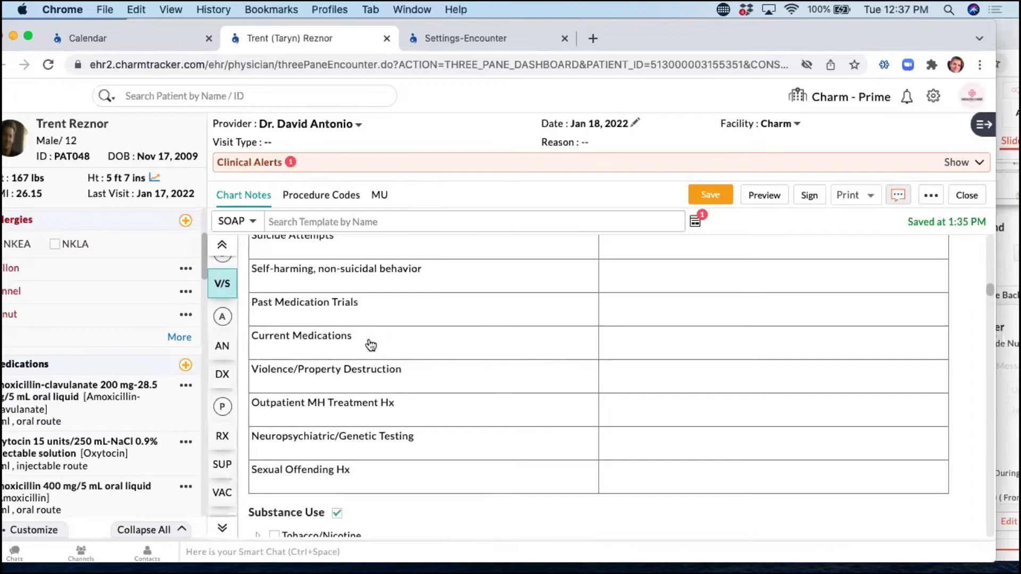
{"action": "scroll", "coordinate": [374, 343], "scroll_direction": "down", "scroll_amount": 5}
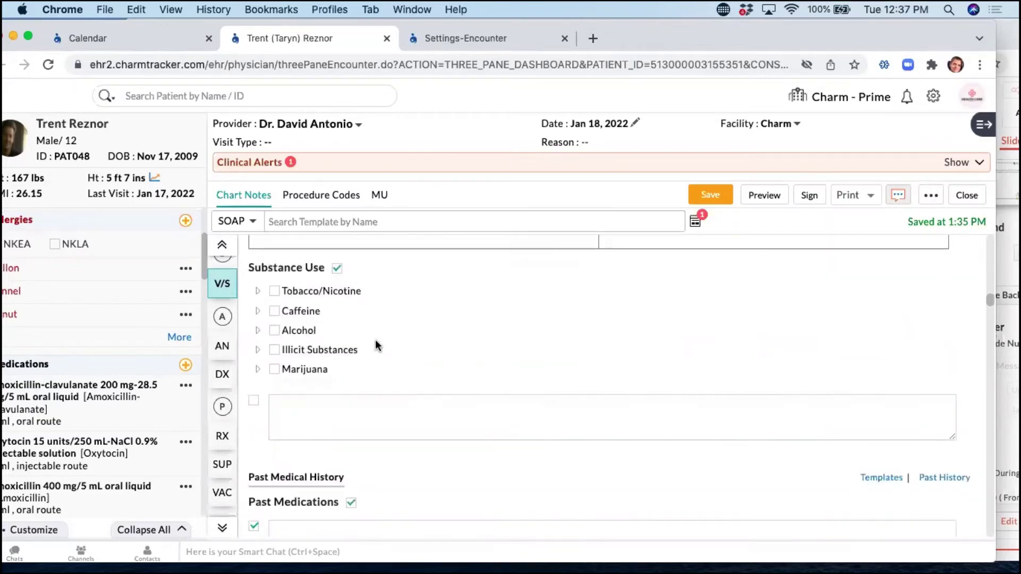
Use the .la shortcut to insert 'remember to get your labs done by next week' into Substance Use.
{"action": "left_click", "coordinate": [296, 412]}
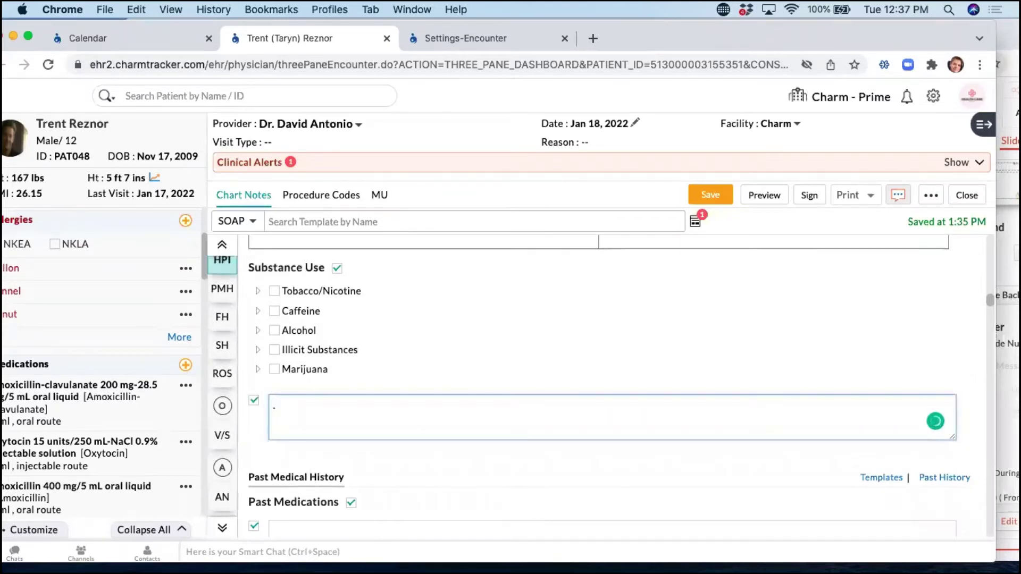
{"action": "type", "text": ".la"}
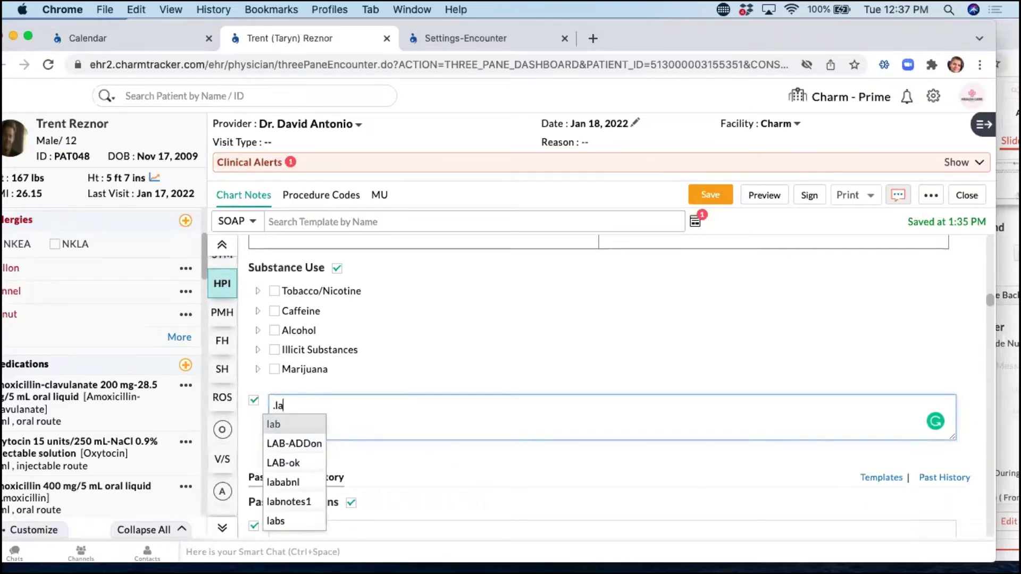
{"action": "key", "text": "Return"}
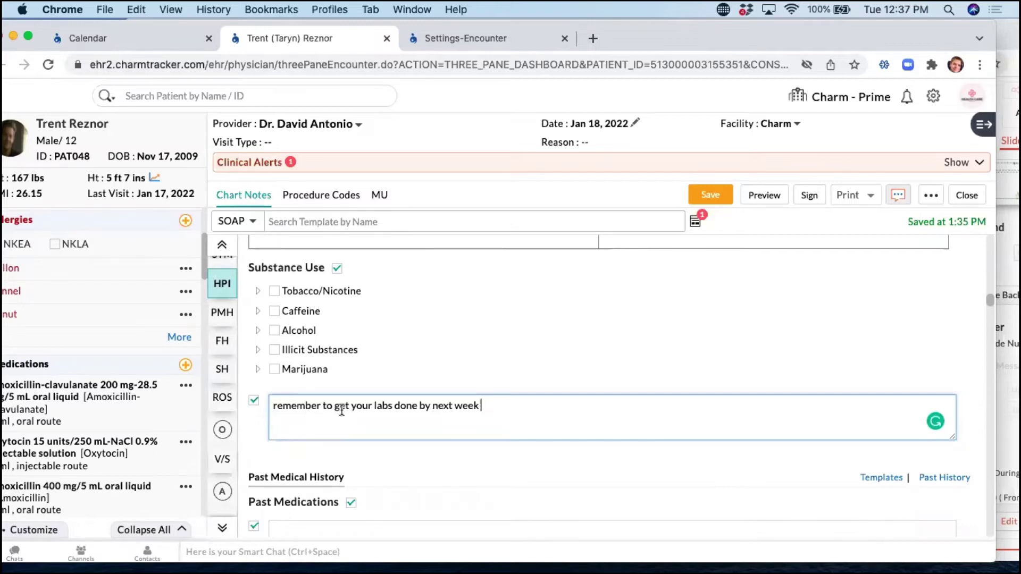
{"action": "scroll", "coordinate": [339, 413], "scroll_direction": "down", "scroll_amount": 1}
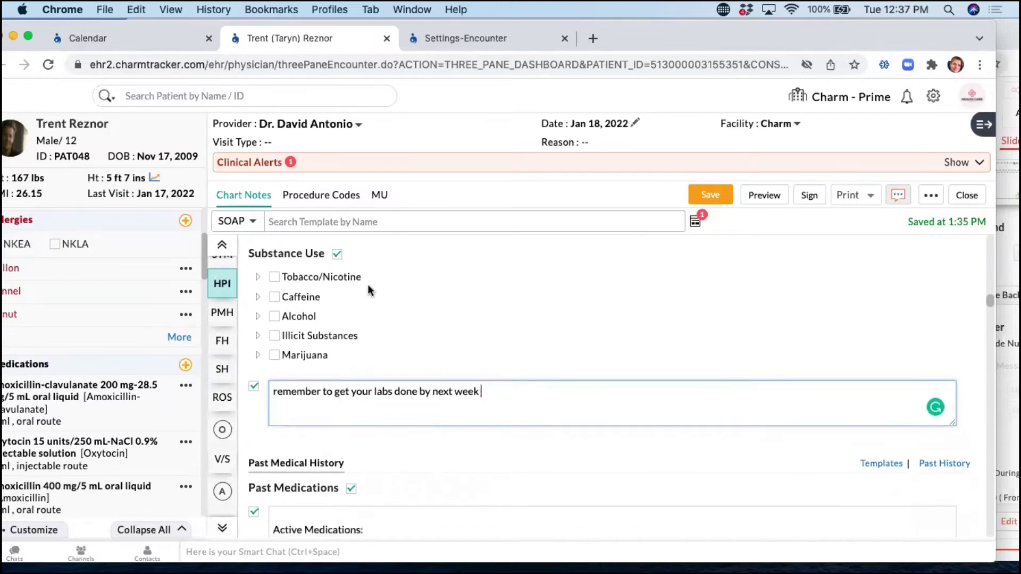
{"action": "scroll", "coordinate": [358, 319], "scroll_direction": "up", "scroll_amount": 10}
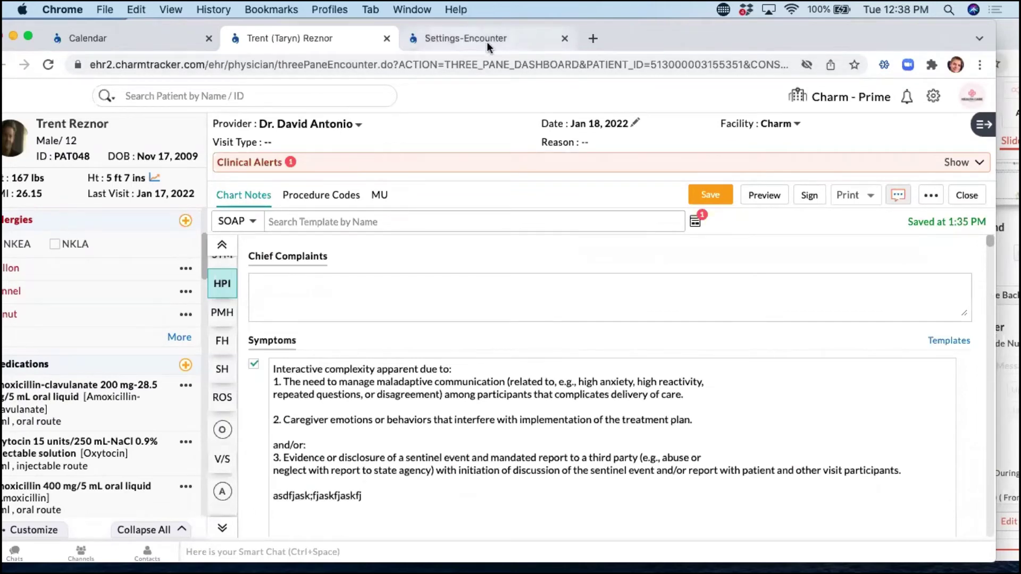
Navigate from the encounter settings back to Settings and open the Quick Text keyword list.
{"action": "left_click", "coordinate": [451, 41]}
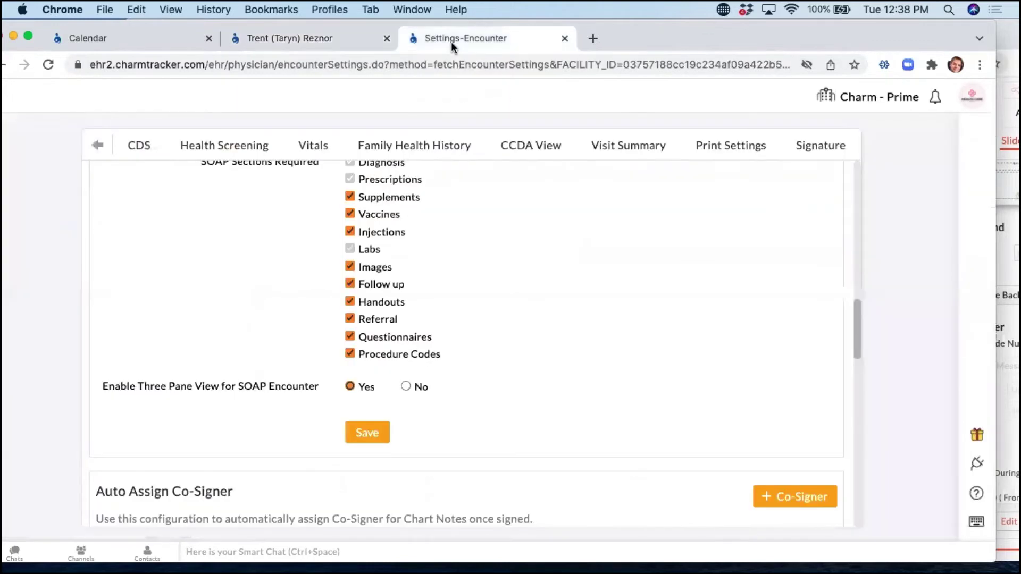
{"action": "scroll", "coordinate": [383, 272], "scroll_direction": "up", "scroll_amount": 10}
{"action": "left_click", "coordinate": [95, 147]}
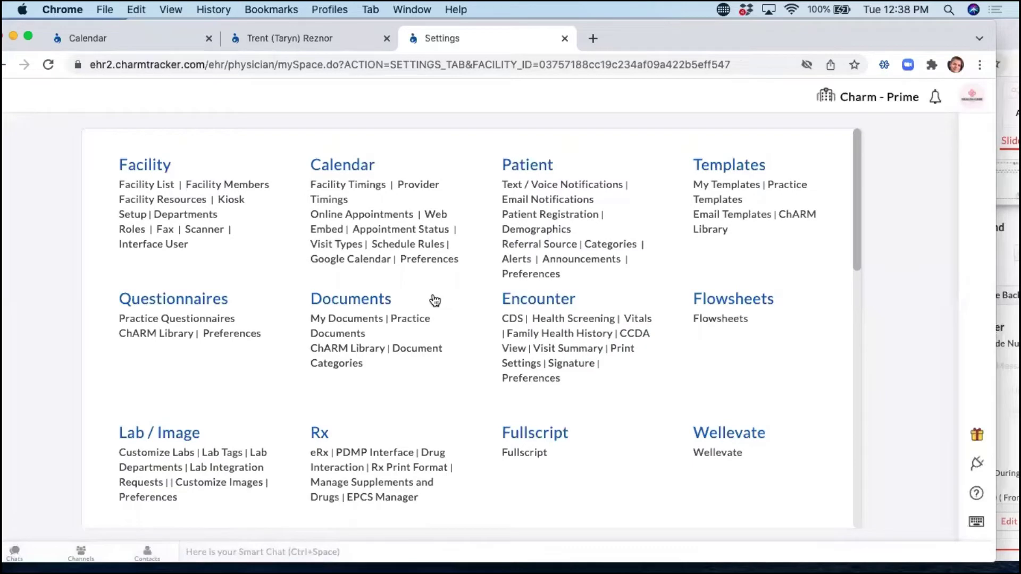
{"action": "scroll", "coordinate": [439, 307], "scroll_direction": "down", "scroll_amount": 10}
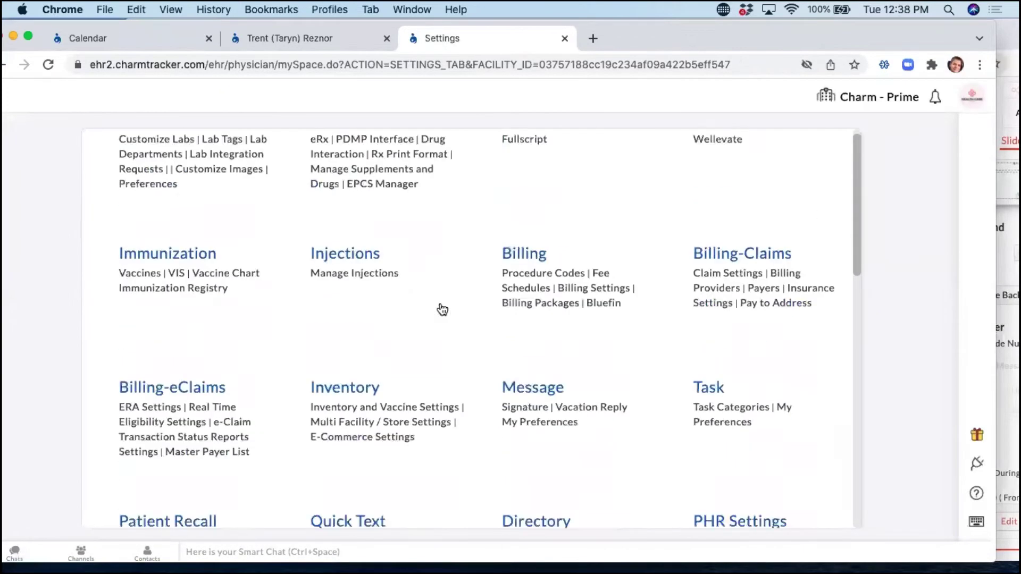
{"action": "left_click", "coordinate": [344, 251]}
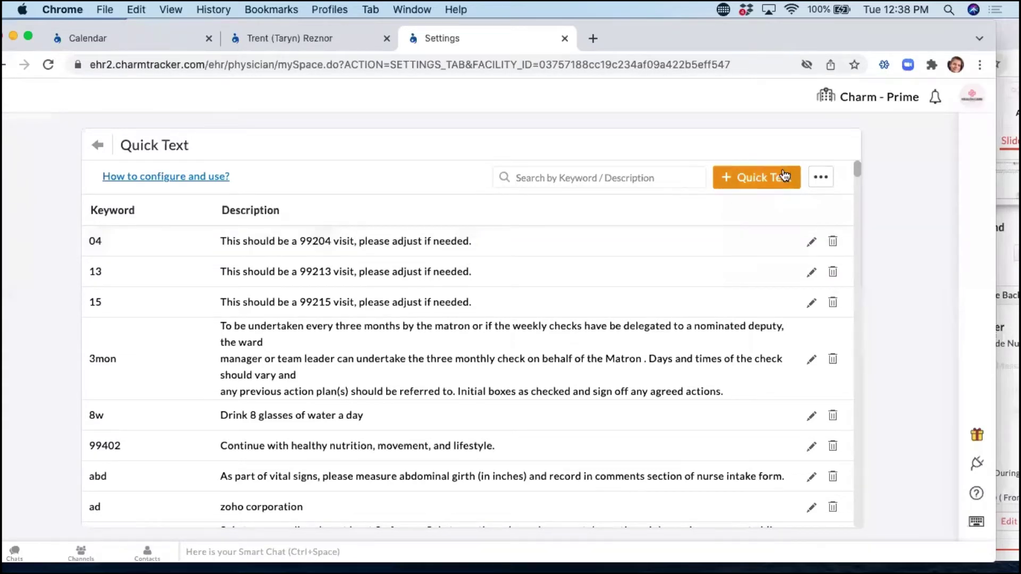
Draft Quick Text keyword 'cp' described as 'call patient to discuss treatment', then discard it.
{"action": "left_click", "coordinate": [777, 175]}
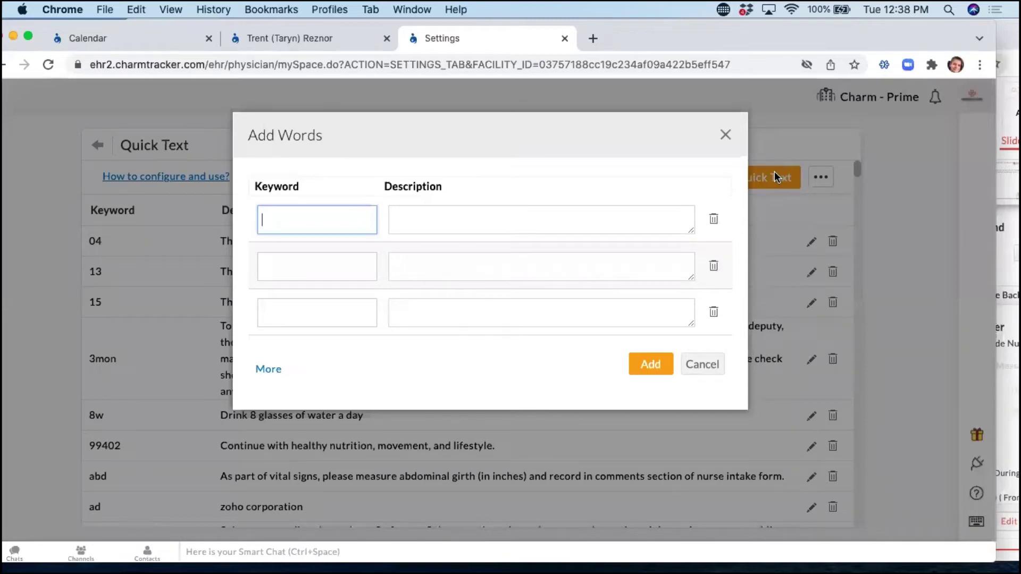
{"action": "type", "text": "cp"}
{"action": "left_click", "coordinate": [441, 218]}
{"action": "type", "text": "ca"}
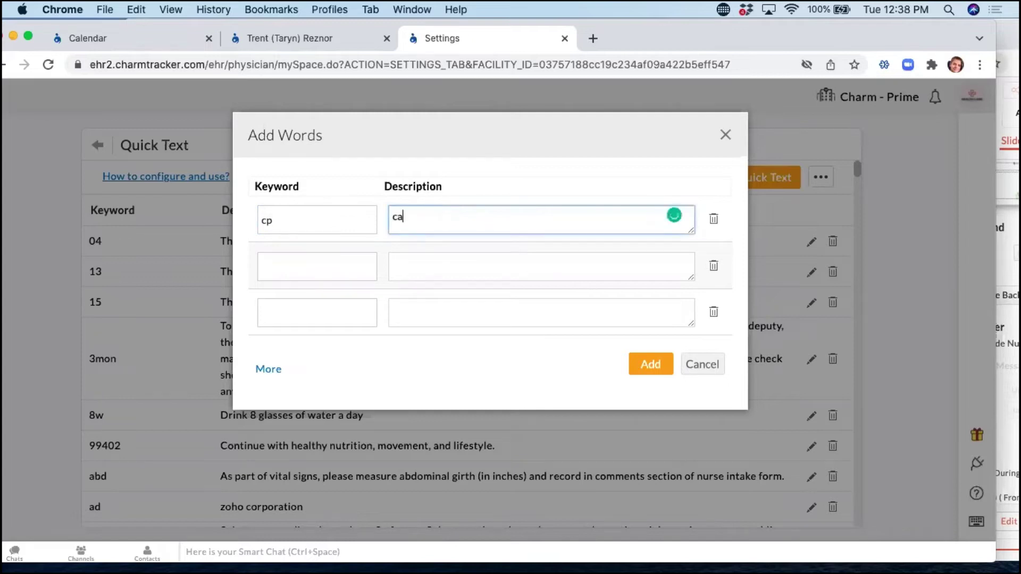
{"action": "type", "text": "ll patient to discuss treatment"}
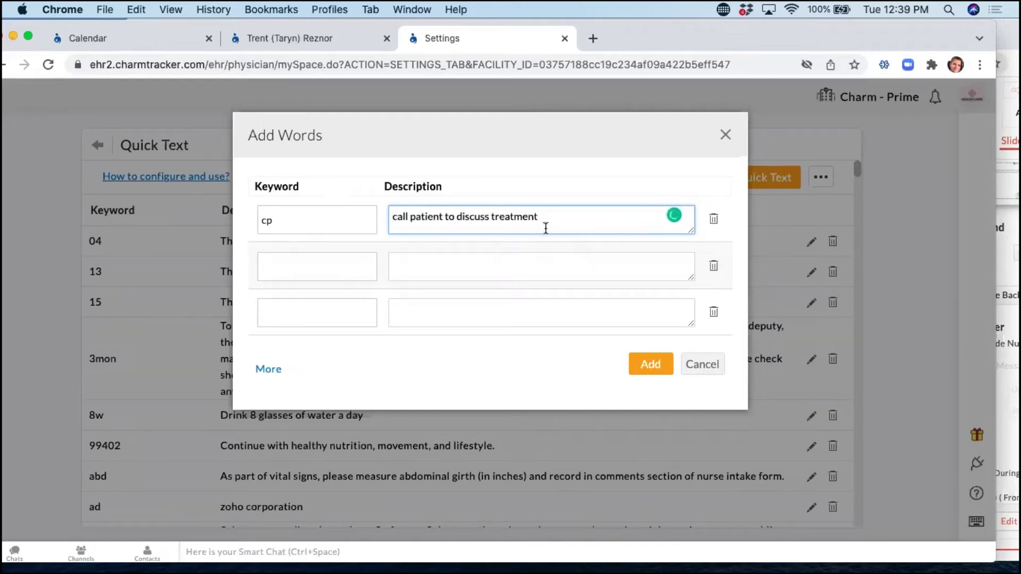
{"action": "left_click", "coordinate": [709, 367]}
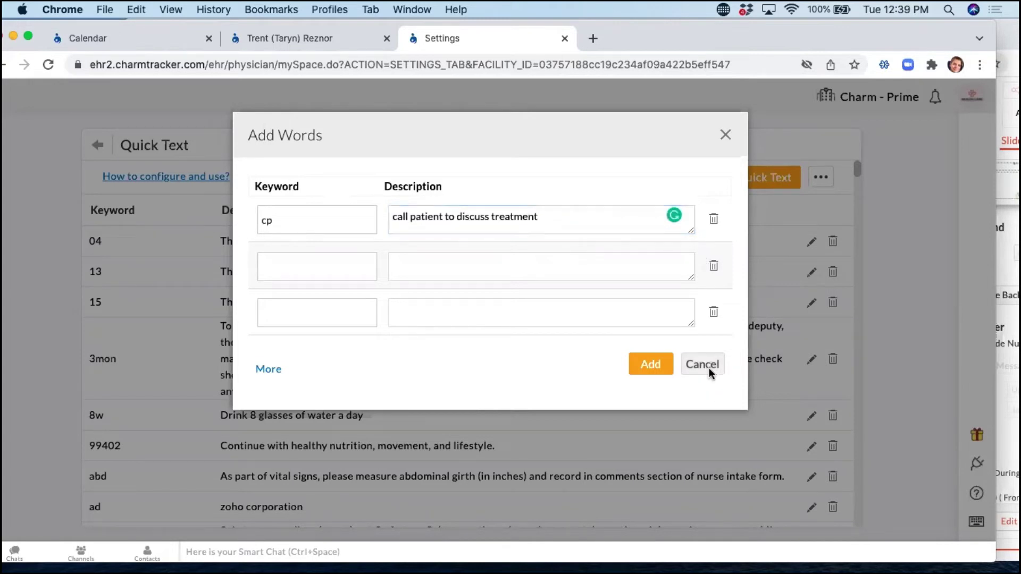
Scroll through the Quick Text keyword list, then go back to the main Settings overview.
{"action": "scroll", "coordinate": [404, 393], "scroll_direction": "down", "scroll_amount": 3}
{"action": "scroll", "coordinate": [405, 395], "scroll_direction": "down", "scroll_amount": 8}
{"action": "scroll", "coordinate": [407, 393], "scroll_direction": "down", "scroll_amount": 10}
{"action": "scroll", "coordinate": [408, 396], "scroll_direction": "down", "scroll_amount": 3}
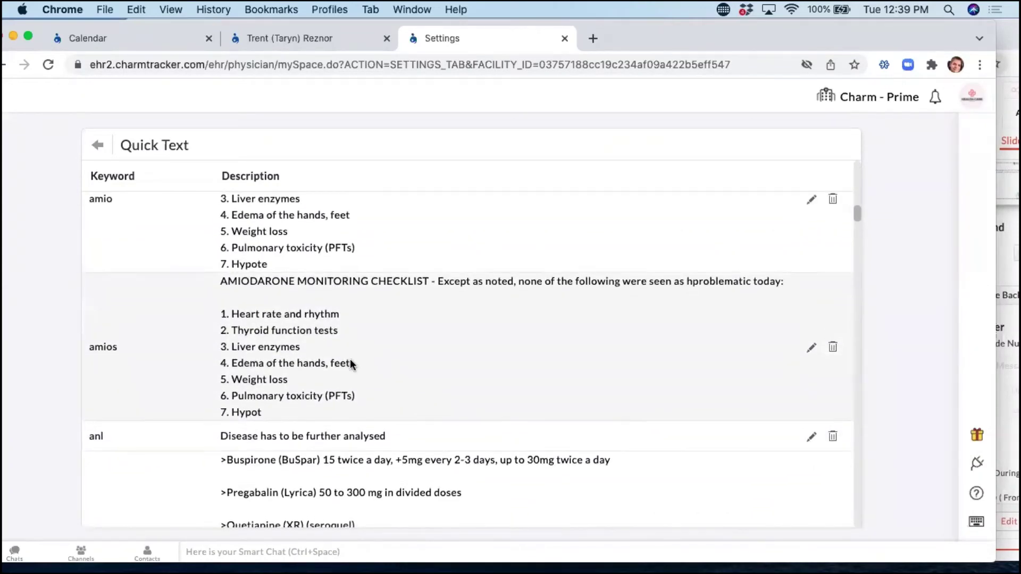
{"action": "scroll", "coordinate": [350, 360], "scroll_direction": "down", "scroll_amount": 5}
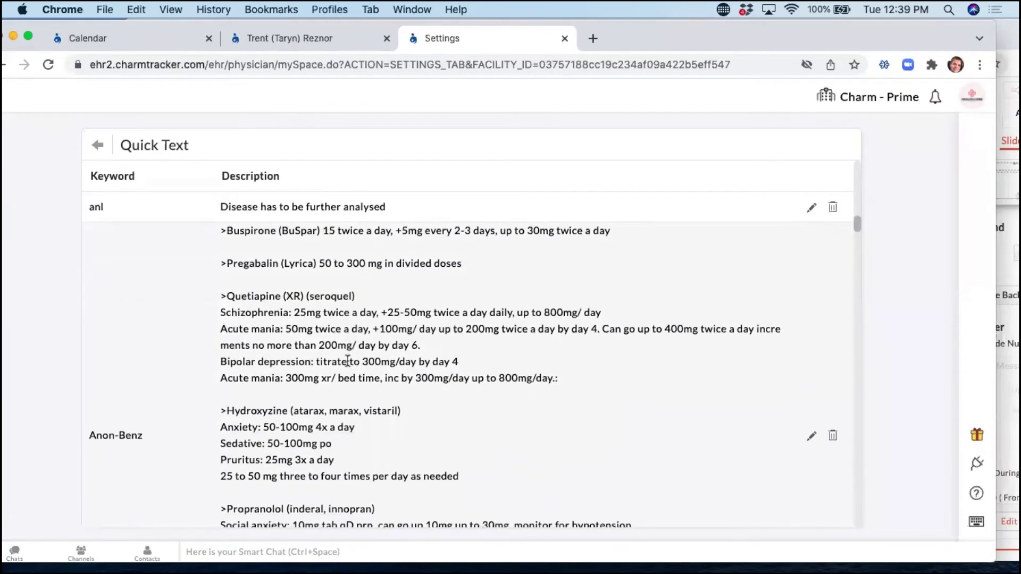
{"action": "scroll", "coordinate": [347, 360], "scroll_direction": "down", "scroll_amount": 2}
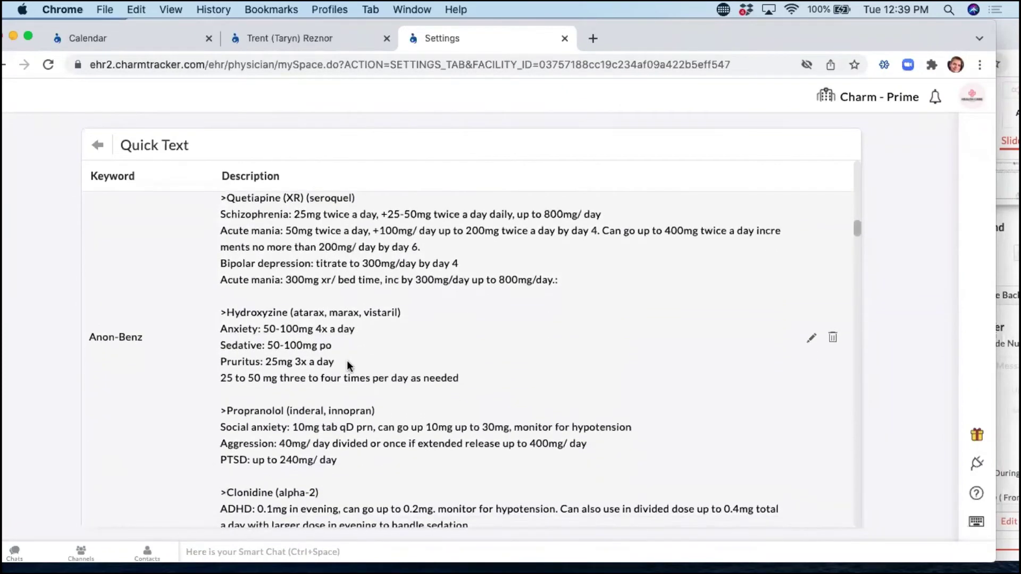
{"action": "scroll", "coordinate": [346, 360], "scroll_direction": "down", "scroll_amount": 1}
{"action": "scroll", "coordinate": [334, 359], "scroll_direction": "down", "scroll_amount": 3}
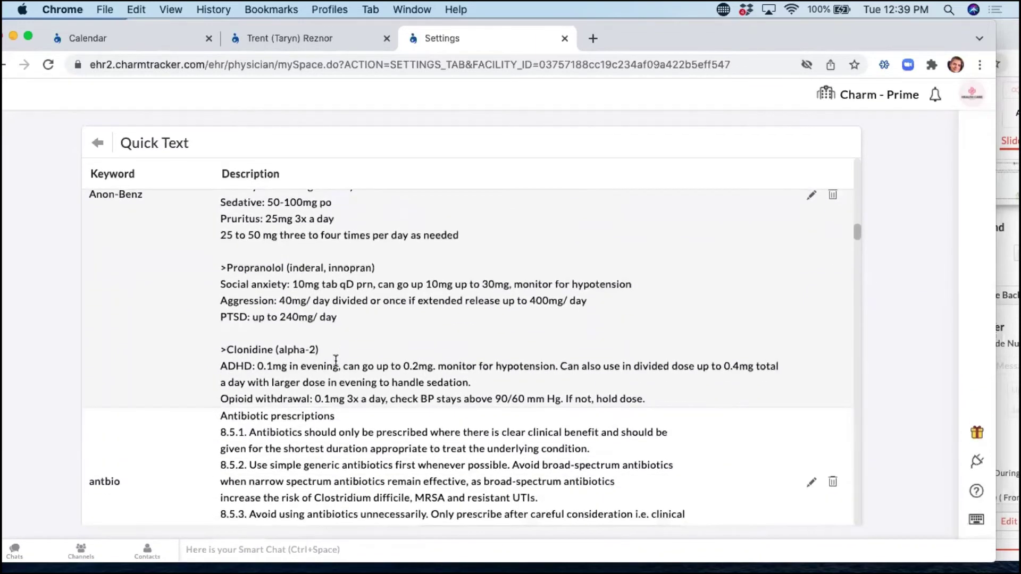
{"action": "scroll", "coordinate": [335, 361], "scroll_direction": "down", "scroll_amount": 2}
{"action": "scroll", "coordinate": [335, 363], "scroll_direction": "down", "scroll_amount": 2}
{"action": "scroll", "coordinate": [335, 364], "scroll_direction": "down", "scroll_amount": 5}
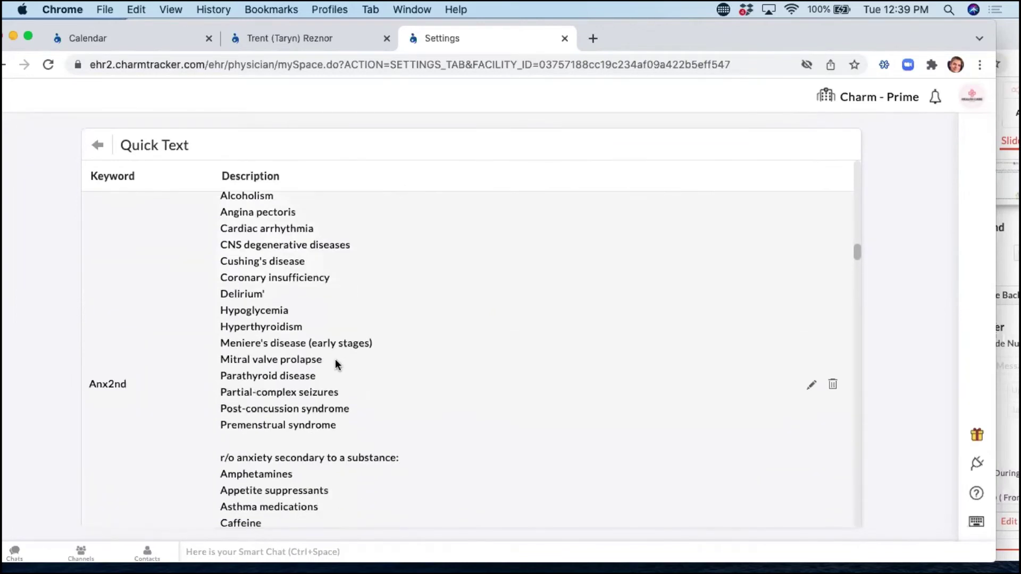
{"action": "scroll", "coordinate": [335, 358], "scroll_direction": "down", "scroll_amount": 1}
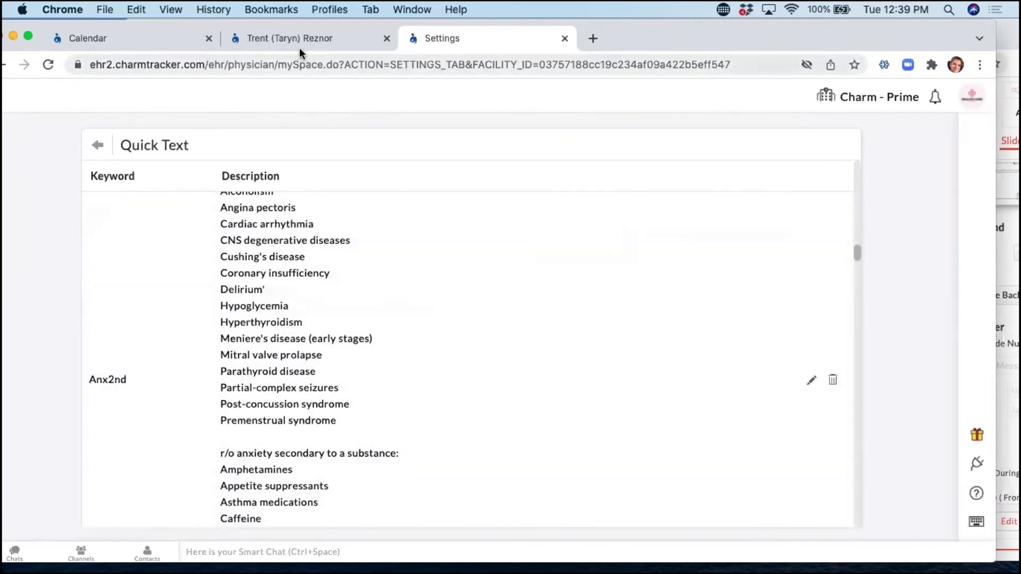
{"action": "scroll", "coordinate": [388, 249], "scroll_direction": "up", "scroll_amount": 20}
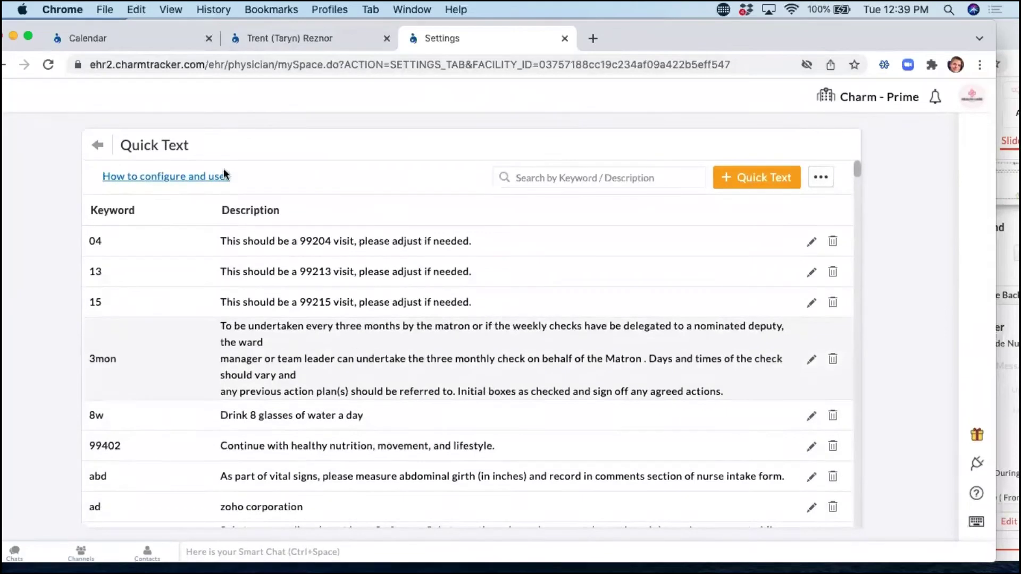
{"action": "left_click", "coordinate": [98, 145]}
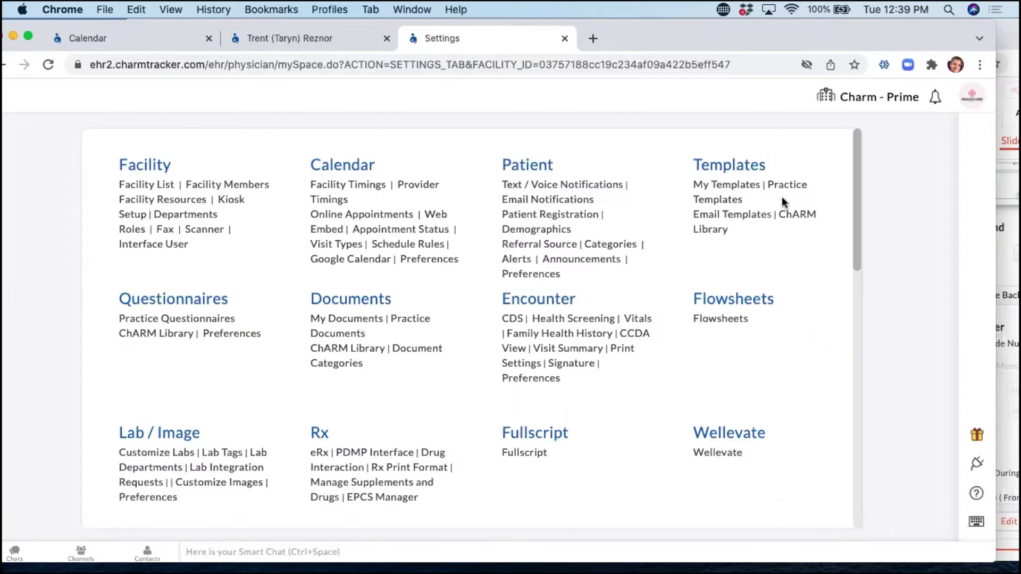
Edit the first template in My Templates, (A) Comprehensive Psychiatric Evaluation.
{"action": "left_click", "coordinate": [738, 187]}
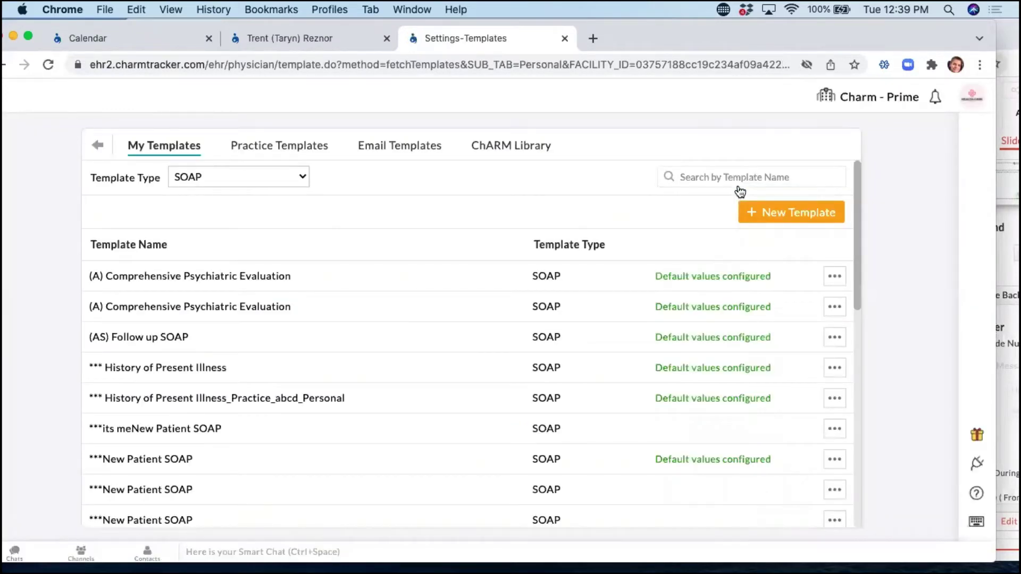
{"action": "left_click", "coordinate": [840, 277]}
{"action": "left_click", "coordinate": [809, 339]}
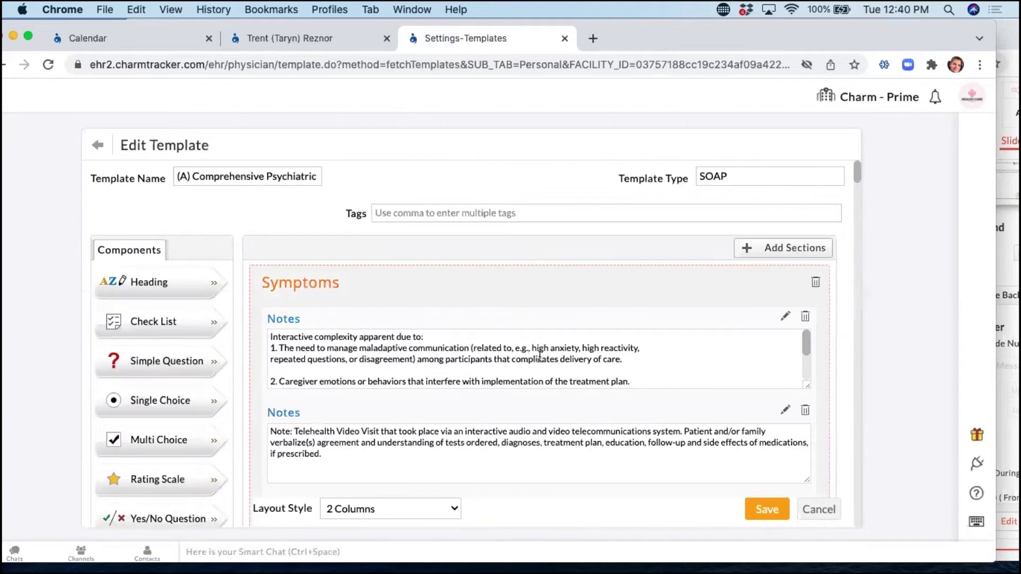
Delete the Over-Time Symptom Tracking heading, add a Notes box above Depression, and save the template.
{"action": "scroll", "coordinate": [662, 377], "scroll_direction": "down", "scroll_amount": 5}
{"action": "scroll", "coordinate": [662, 378], "scroll_direction": "down", "scroll_amount": 10}
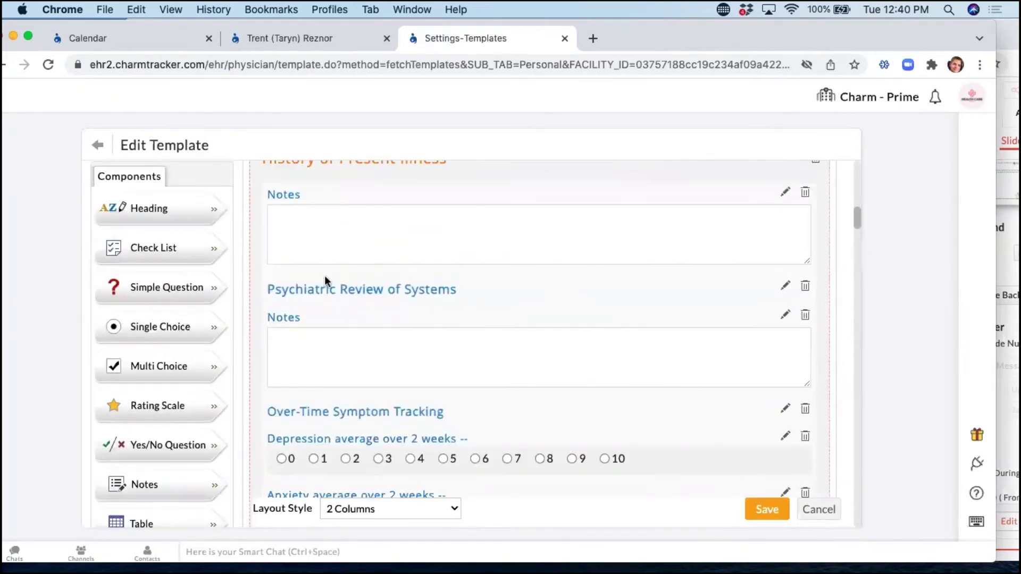
{"action": "scroll", "coordinate": [598, 413], "scroll_direction": "down", "scroll_amount": 2}
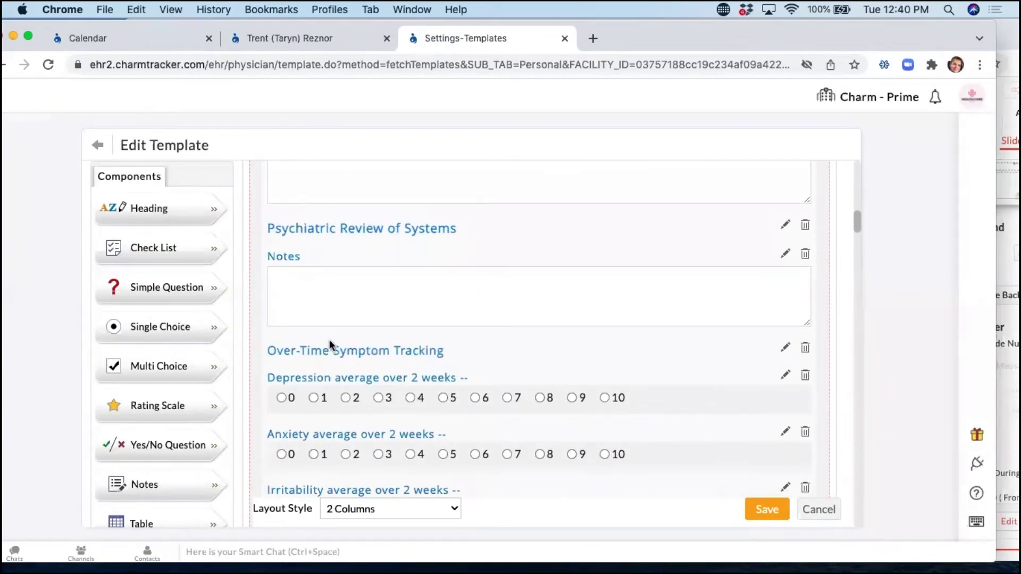
{"action": "left_click", "coordinate": [805, 347]}
{"action": "left_click_drag", "start_coordinate": [119, 483], "coordinate": [324, 358]}
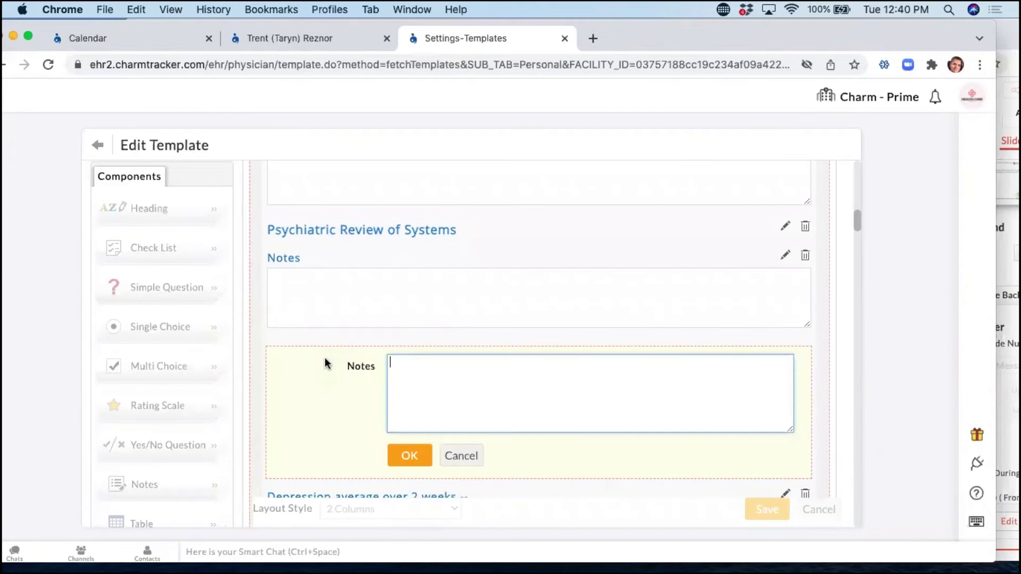
{"action": "left_click", "coordinate": [409, 465]}
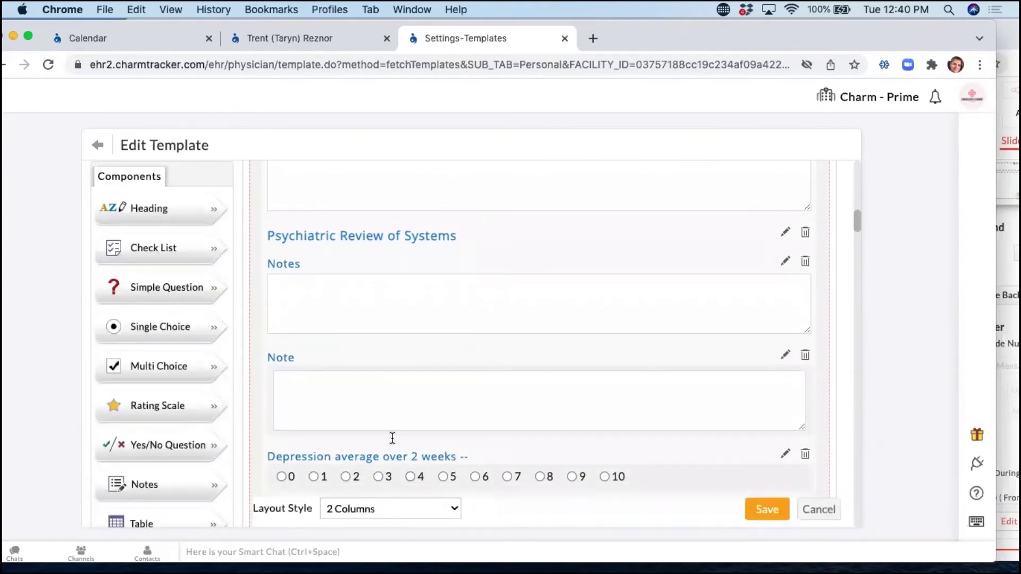
{"action": "left_click", "coordinate": [766, 508]}
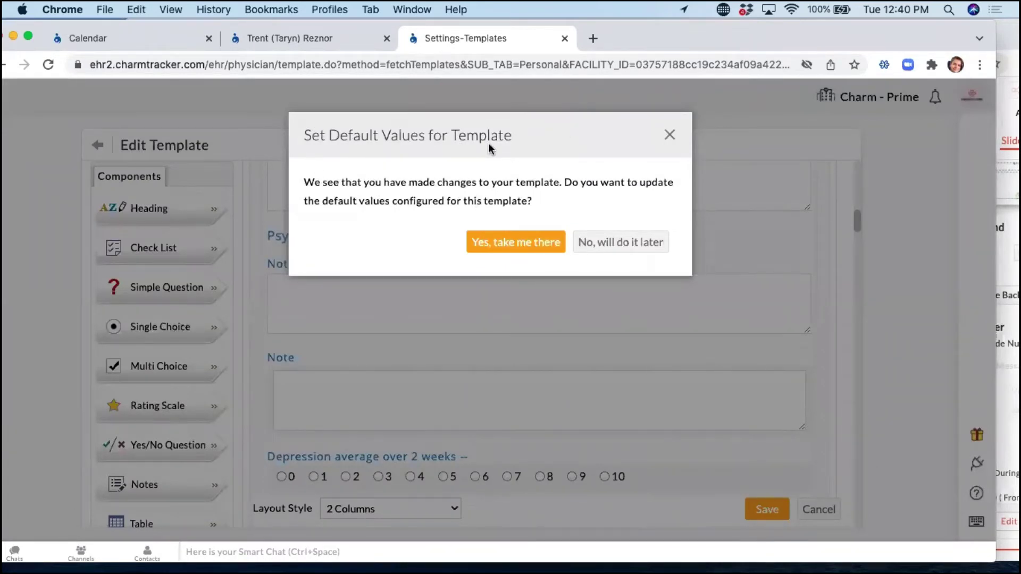
Review the template's default values, tick Cognitive Behavioral Therapy, then cancel back to My Templates.
{"action": "left_click", "coordinate": [499, 249]}
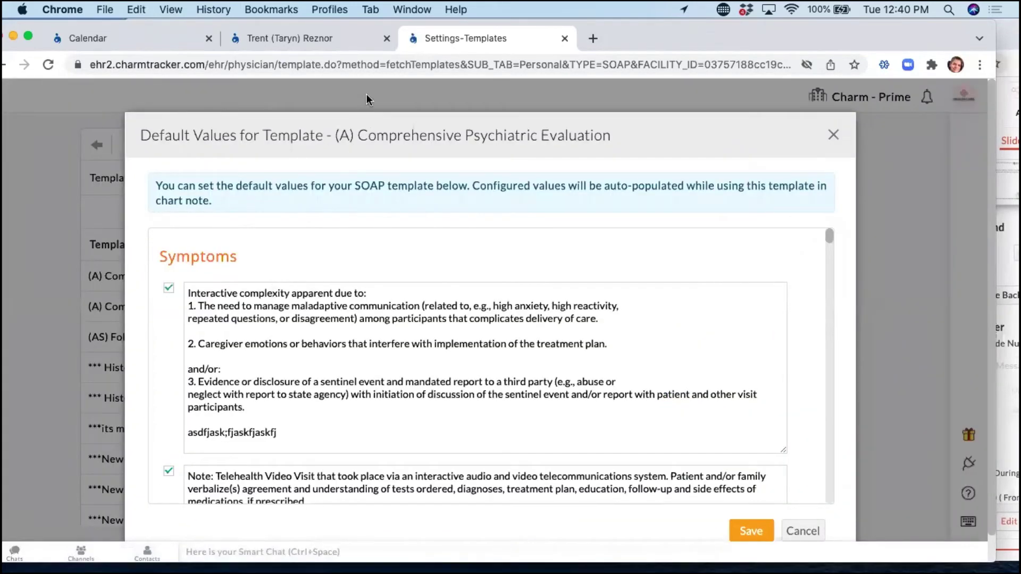
{"action": "scroll", "coordinate": [374, 397], "scroll_direction": "down", "scroll_amount": 5}
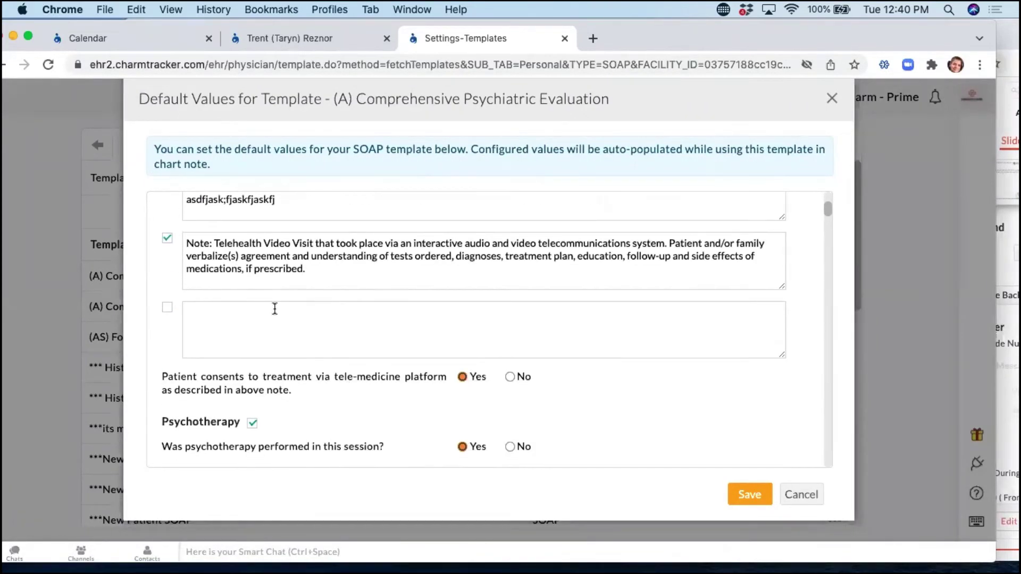
{"action": "scroll", "coordinate": [275, 308], "scroll_direction": "down", "scroll_amount": 3}
{"action": "scroll", "coordinate": [617, 365], "scroll_direction": "down", "scroll_amount": 2}
{"action": "scroll", "coordinate": [612, 361], "scroll_direction": "down", "scroll_amount": 4}
{"action": "scroll", "coordinate": [585, 330], "scroll_direction": "down", "scroll_amount": 2}
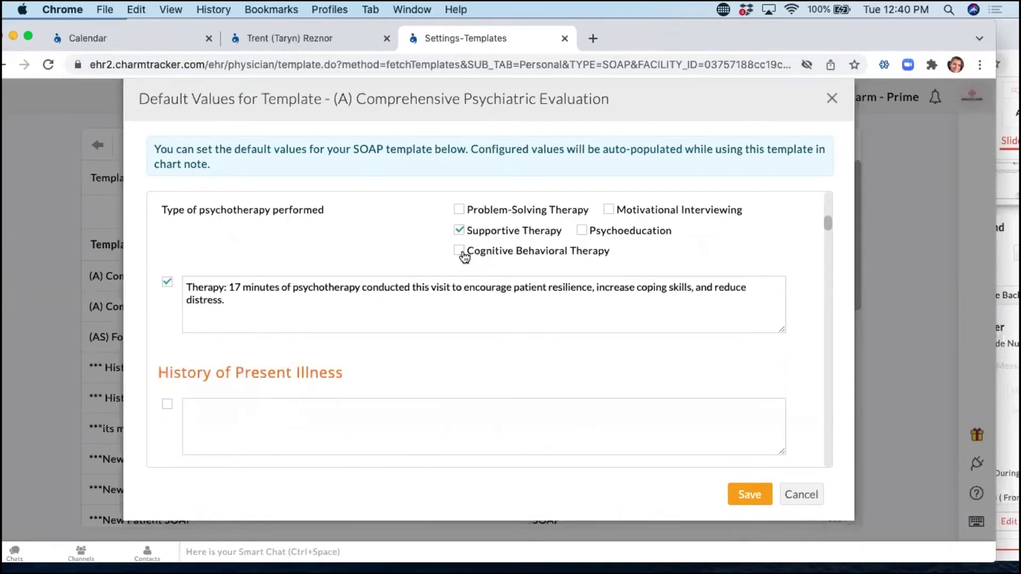
{"action": "scroll", "coordinate": [463, 258], "scroll_direction": "up", "scroll_amount": 1}
{"action": "left_click", "coordinate": [461, 261]}
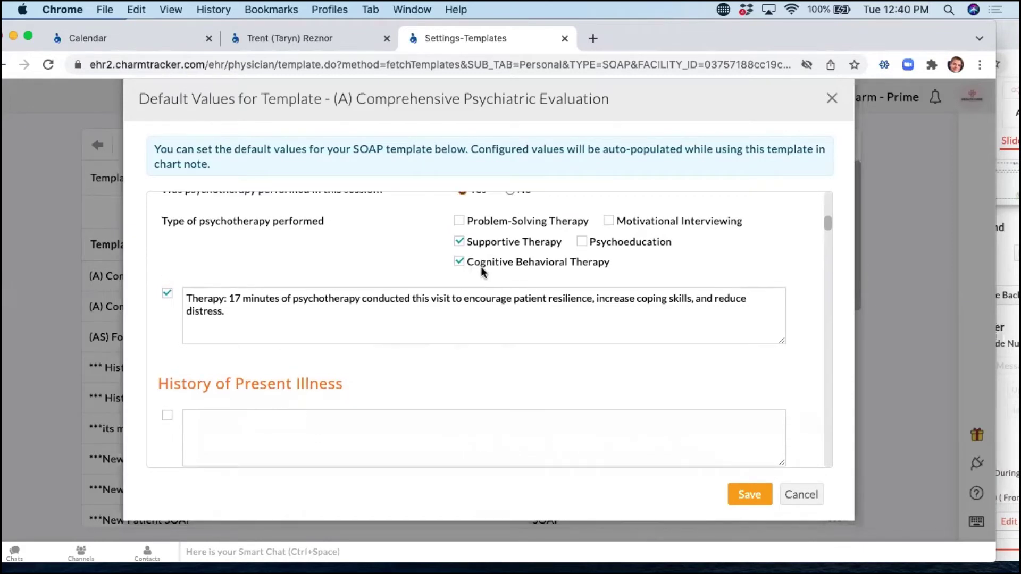
{"action": "left_click", "coordinate": [801, 494]}
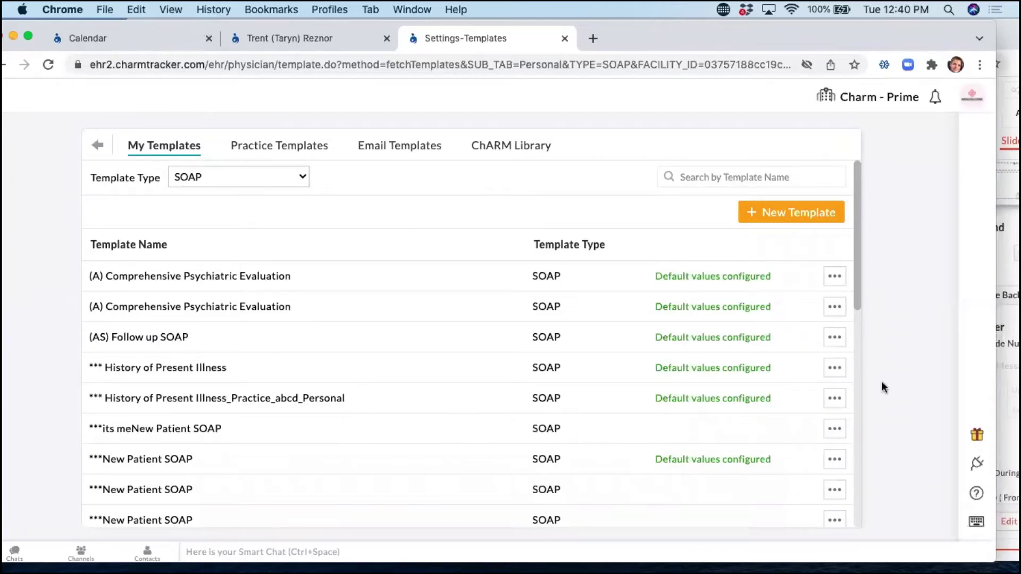
{"action": "left_click", "coordinate": [836, 308]}
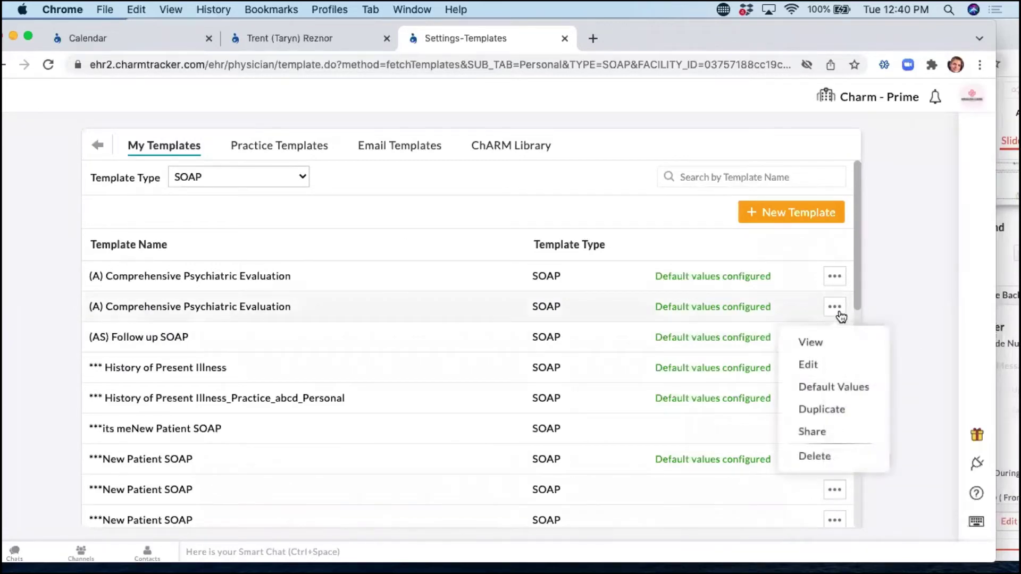
{"action": "left_click", "coordinate": [836, 389]}
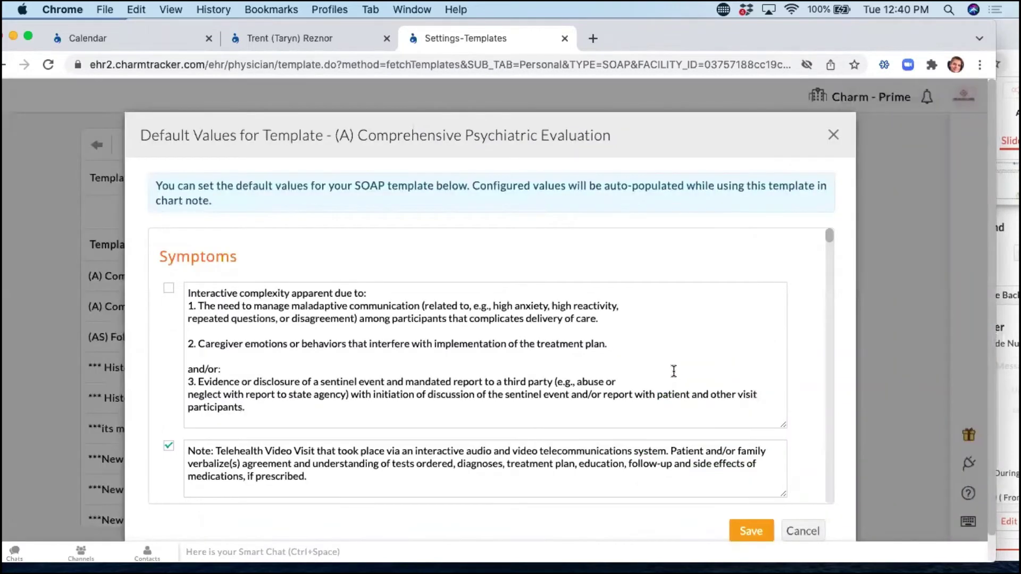
{"action": "scroll", "coordinate": [673, 374], "scroll_direction": "down", "scroll_amount": 5}
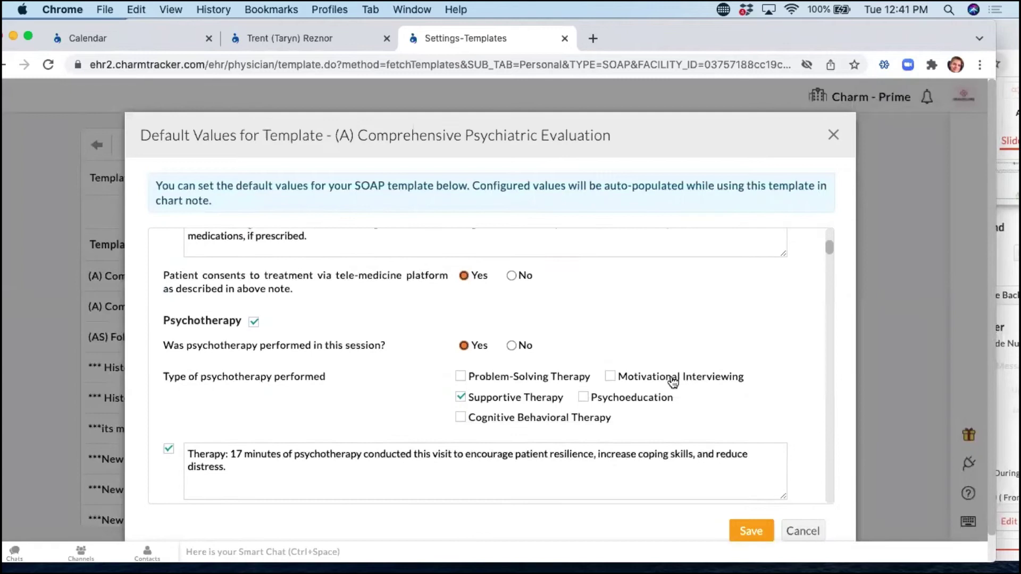
{"action": "left_click", "coordinate": [511, 273]}
{"action": "left_click", "coordinate": [512, 345]}
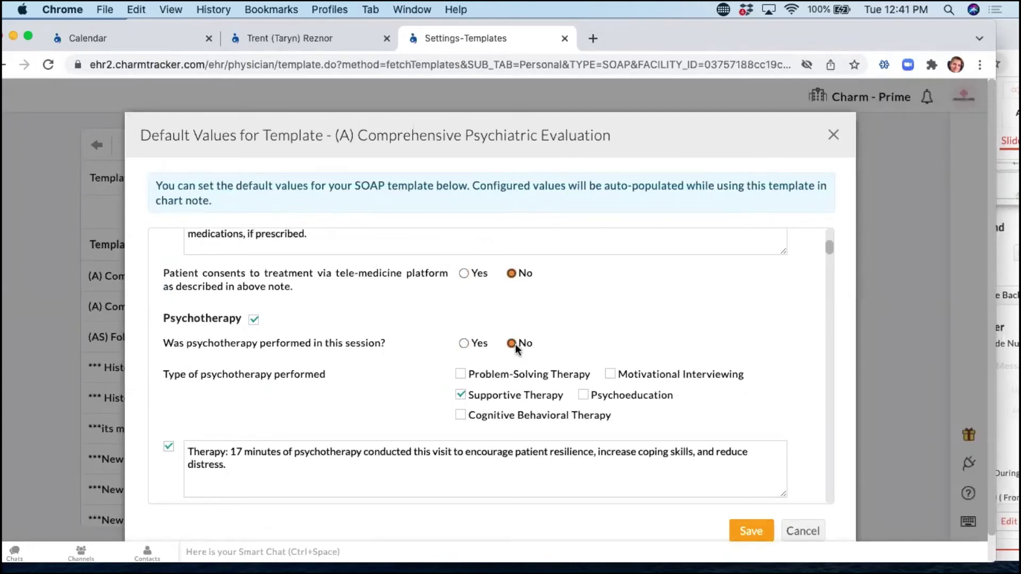
{"action": "left_click", "coordinate": [811, 532]}
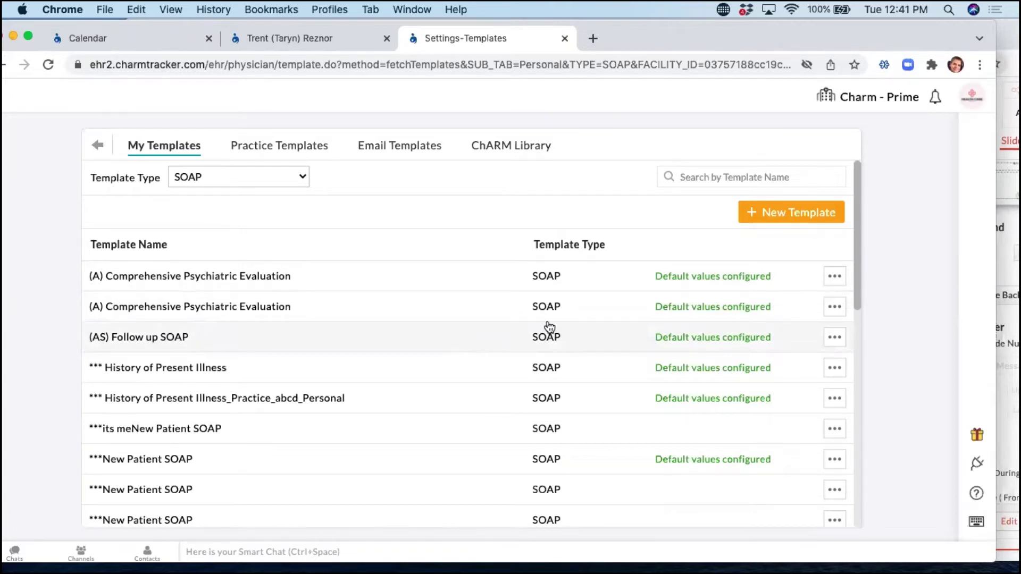
{"action": "left_click_drag", "start_coordinate": [735, 33], "coordinate": [738, 96]}
Check the Zoho Show 'Write a Chart Note' slide, then restore the CharmHealth templates window full-screen.
{"action": "left_click", "coordinate": [500, 49]}
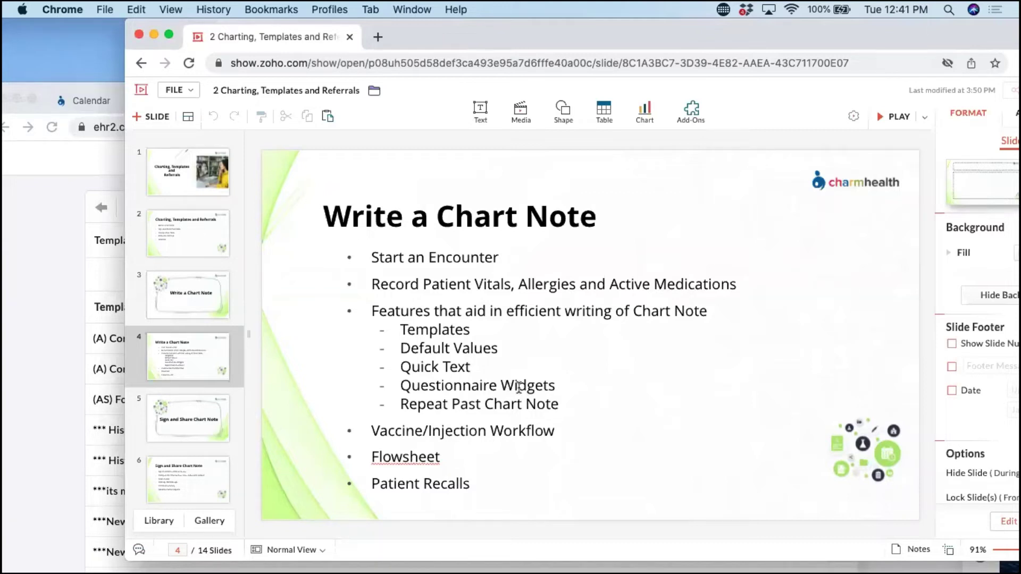
{"action": "left_click", "coordinate": [49, 92]}
{"action": "double_click", "coordinate": [733, 102]}
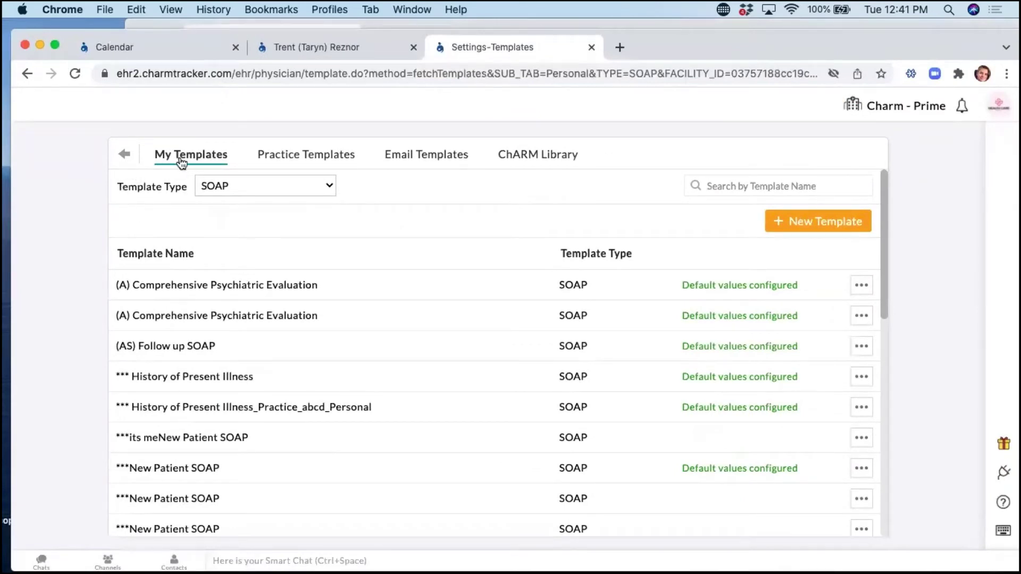
Switch twice between the Practice Templates and My Templates lists, then go back to the Settings overview.
{"action": "left_click", "coordinate": [271, 155]}
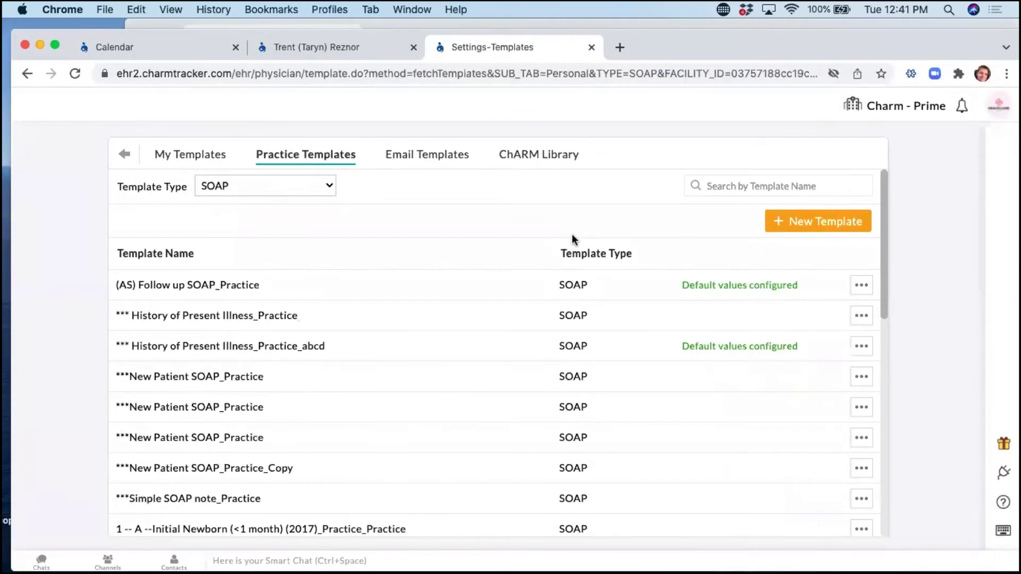
{"action": "left_click", "coordinate": [183, 156]}
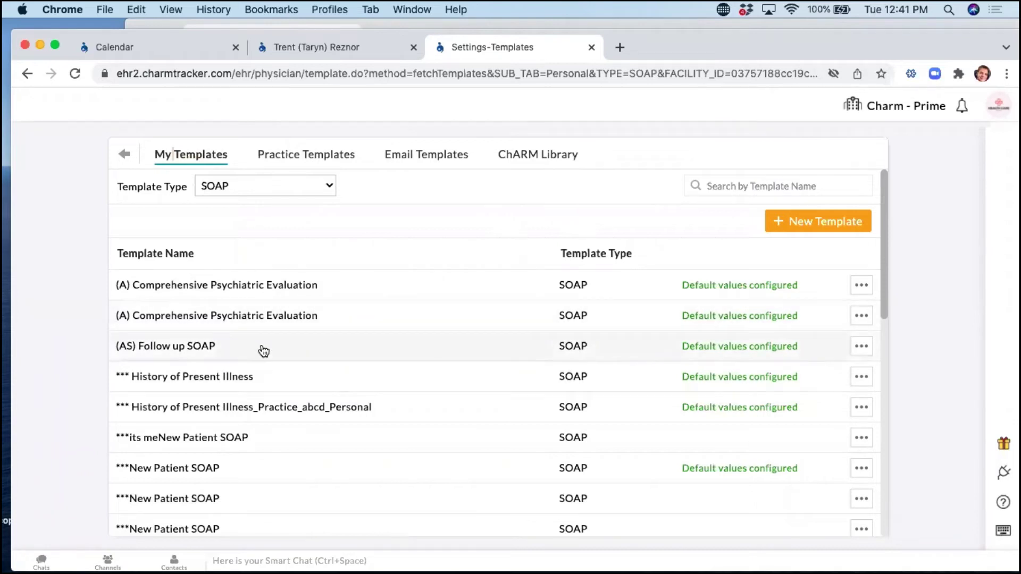
{"action": "left_click", "coordinate": [282, 157]}
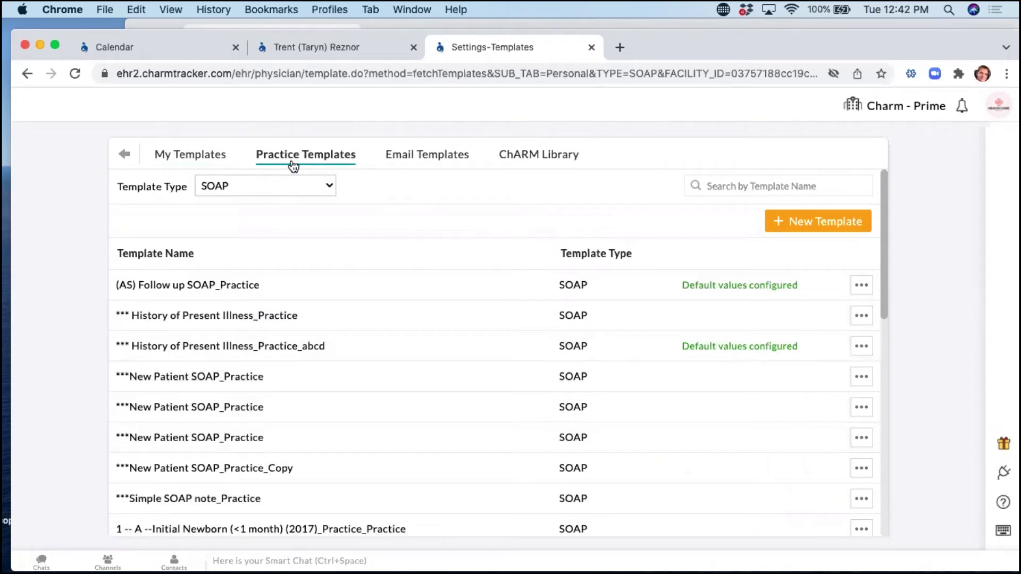
{"action": "left_click", "coordinate": [192, 156]}
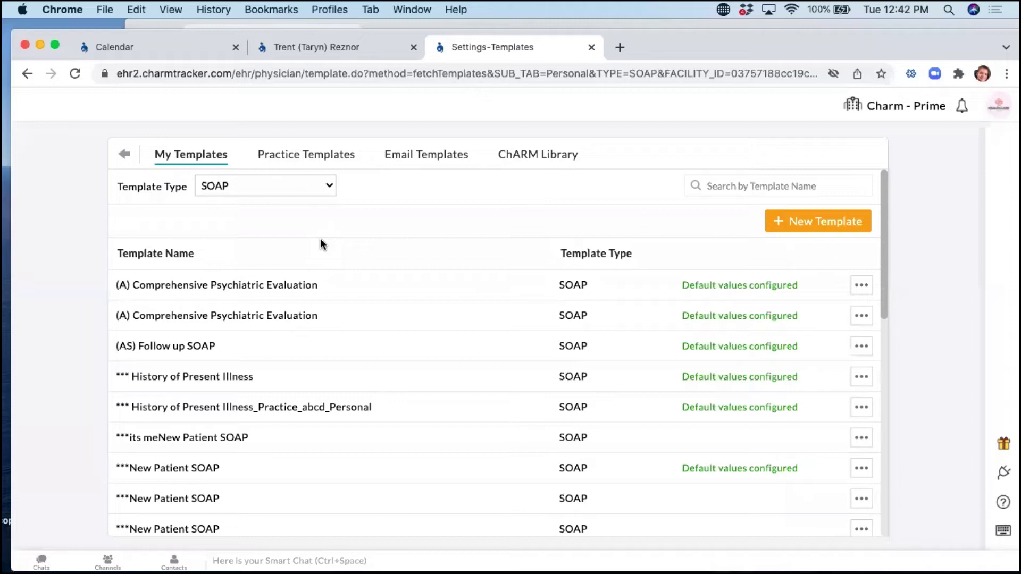
{"action": "left_click", "coordinate": [124, 155]}
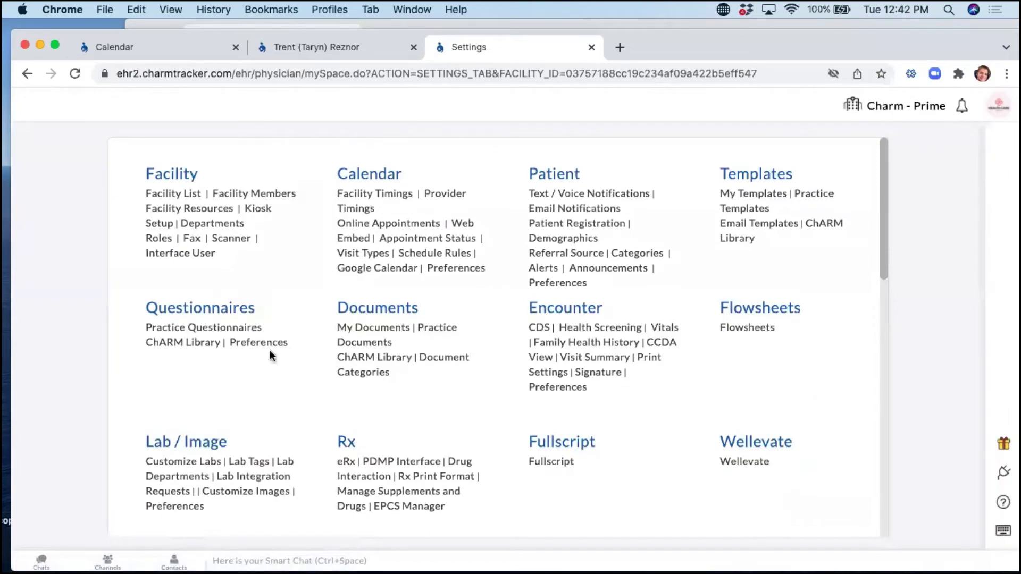
From Practice Questionnaires, start a new blank General Questionnaire.
{"action": "left_click", "coordinate": [339, 328]}
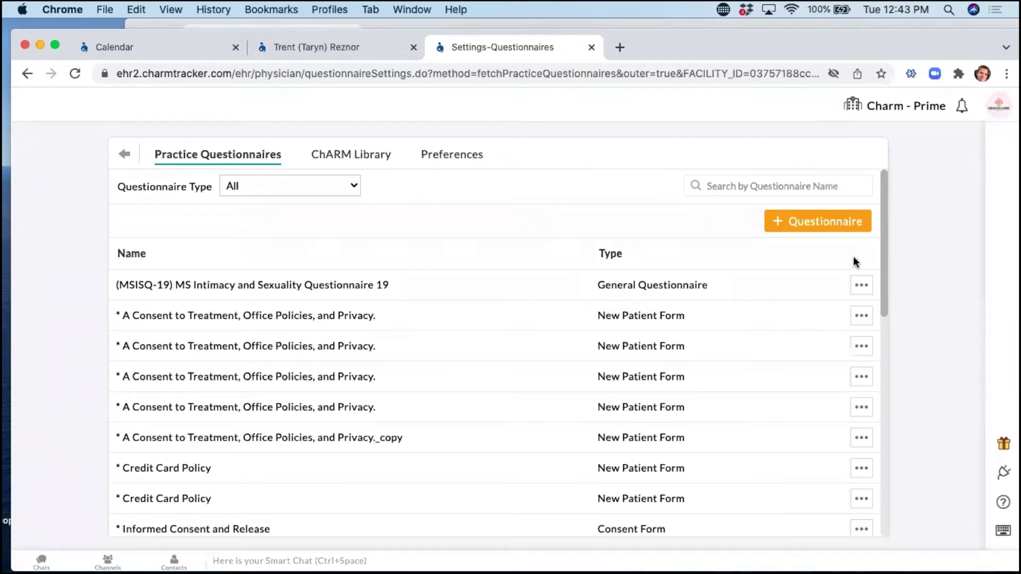
{"action": "left_click", "coordinate": [832, 225]}
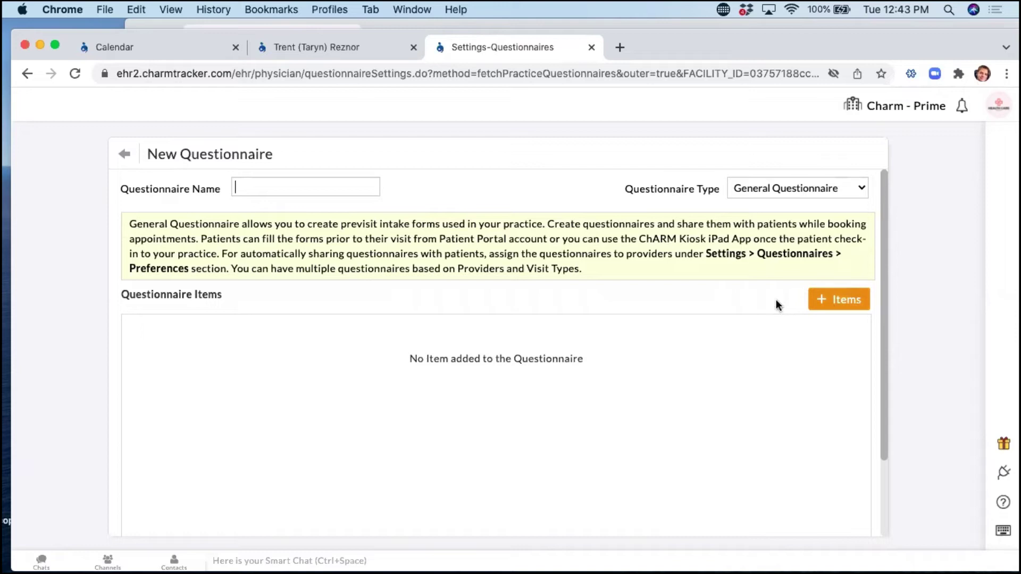
Open the Add Questionnaire Items dialog and list the first item's Component/Widget types.
{"action": "left_click", "coordinate": [820, 300]}
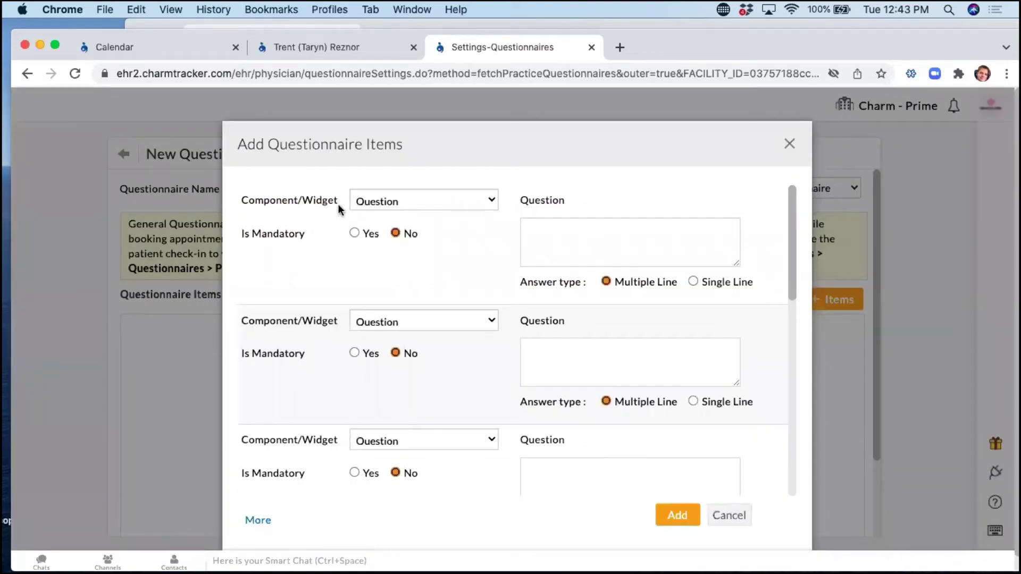
{"action": "left_click_drag", "start_coordinate": [337, 202], "coordinate": [240, 204]}
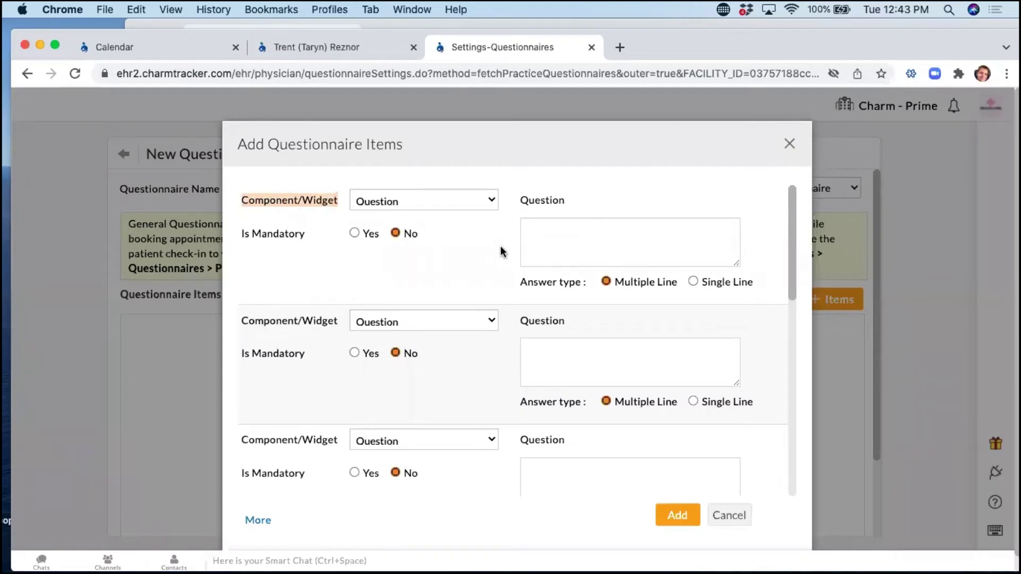
{"action": "left_click", "coordinate": [436, 201]}
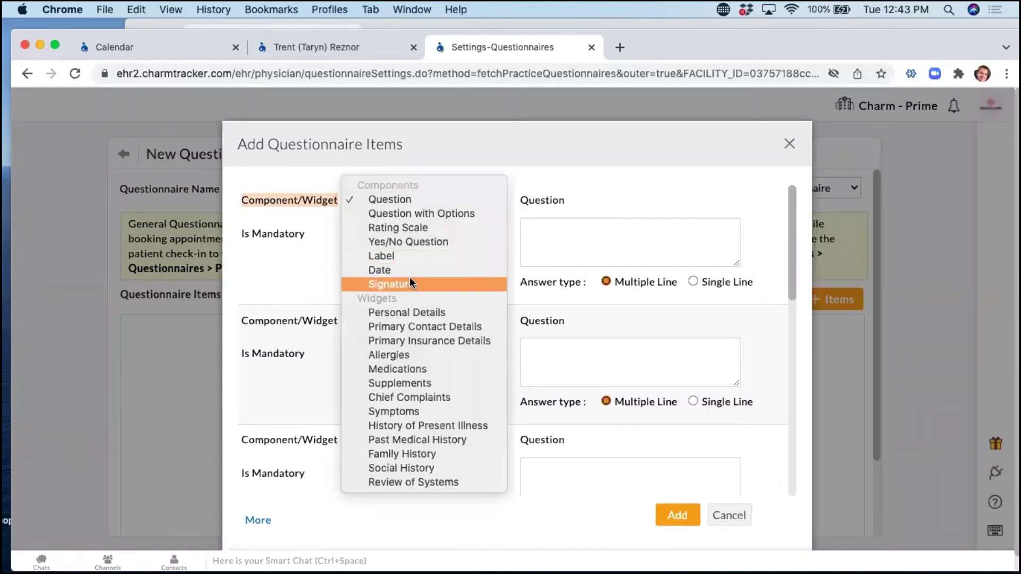
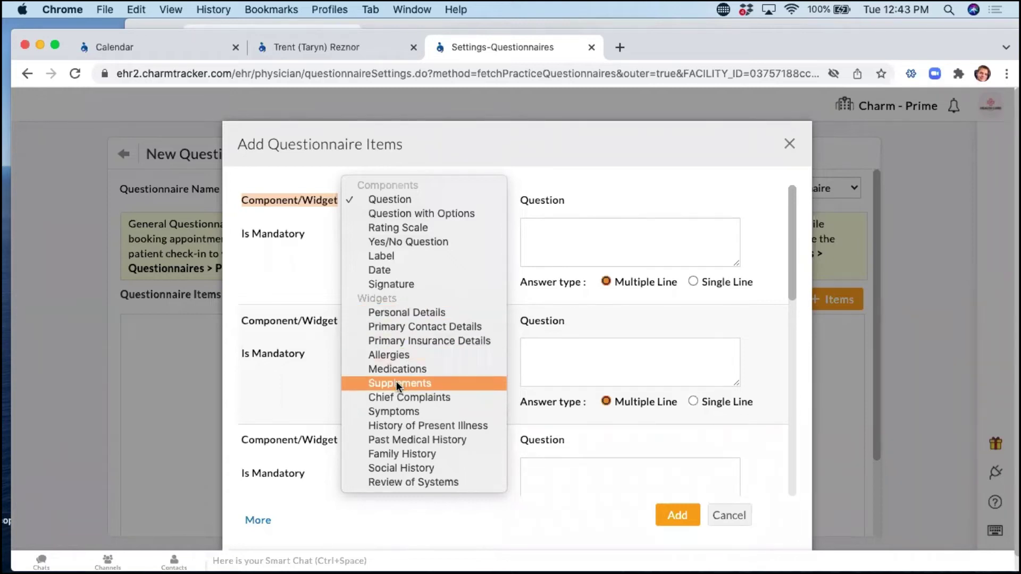
Make the first two items the Personal Details and Primary Contact Details widgets.
{"action": "left_click", "coordinate": [394, 314]}
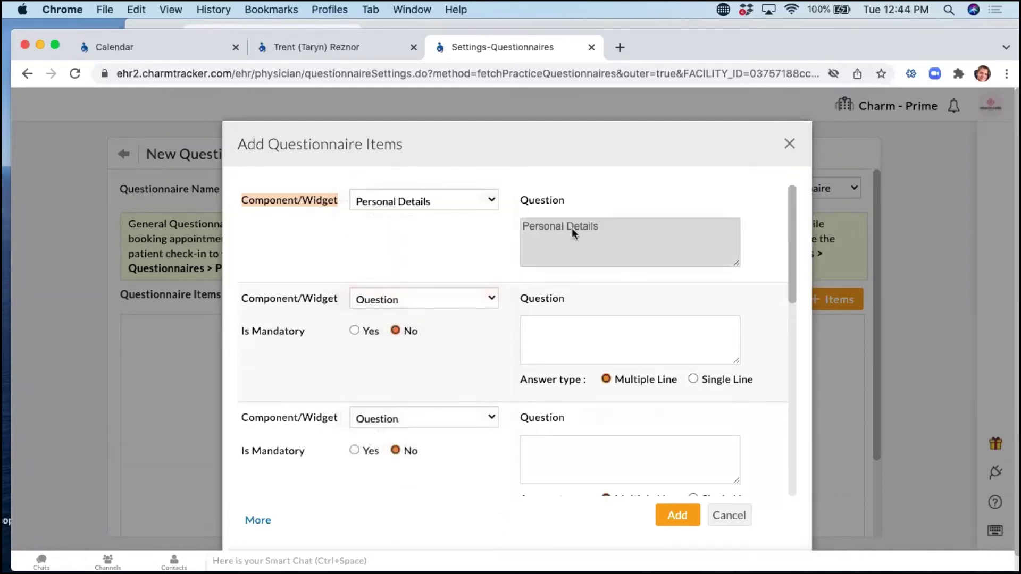
{"action": "left_click", "coordinate": [432, 301]}
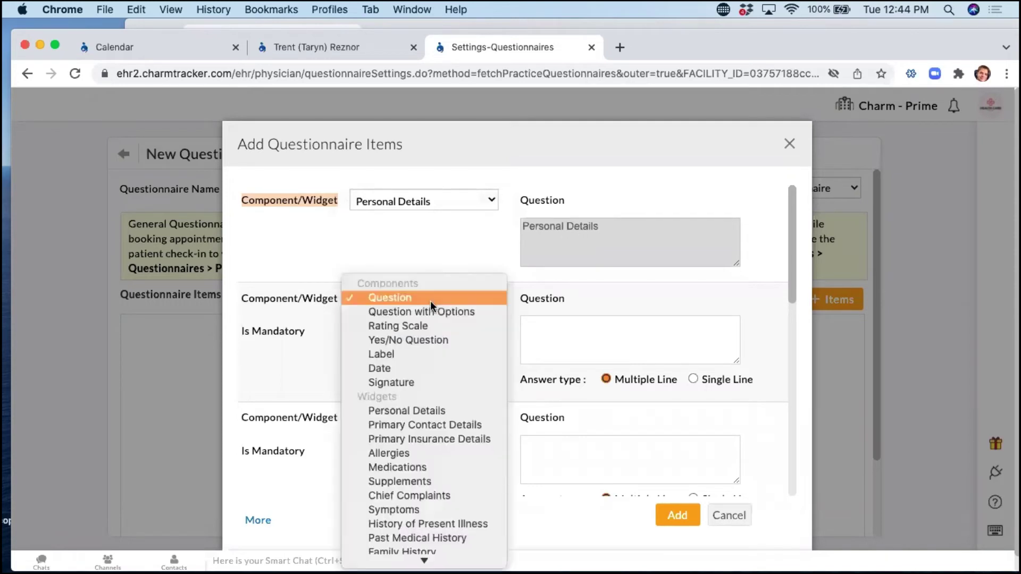
{"action": "left_click", "coordinate": [439, 425]}
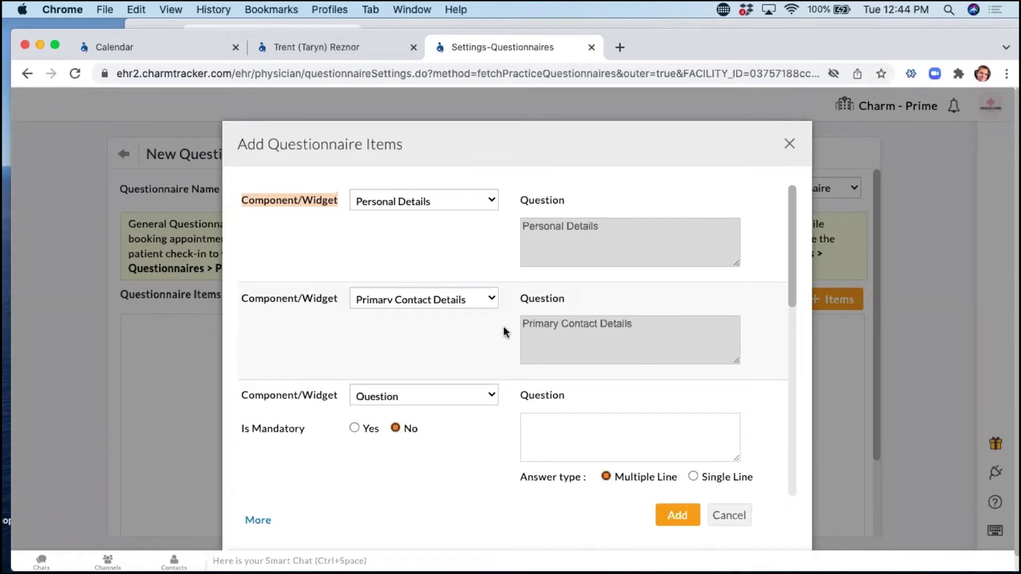
Make the third item the Primary Insurance Details widget and list the fourth item's choices.
{"action": "scroll", "coordinate": [503, 327], "scroll_direction": "down", "scroll_amount": 3}
{"action": "left_click", "coordinate": [448, 339]}
{"action": "left_click", "coordinate": [469, 473]}
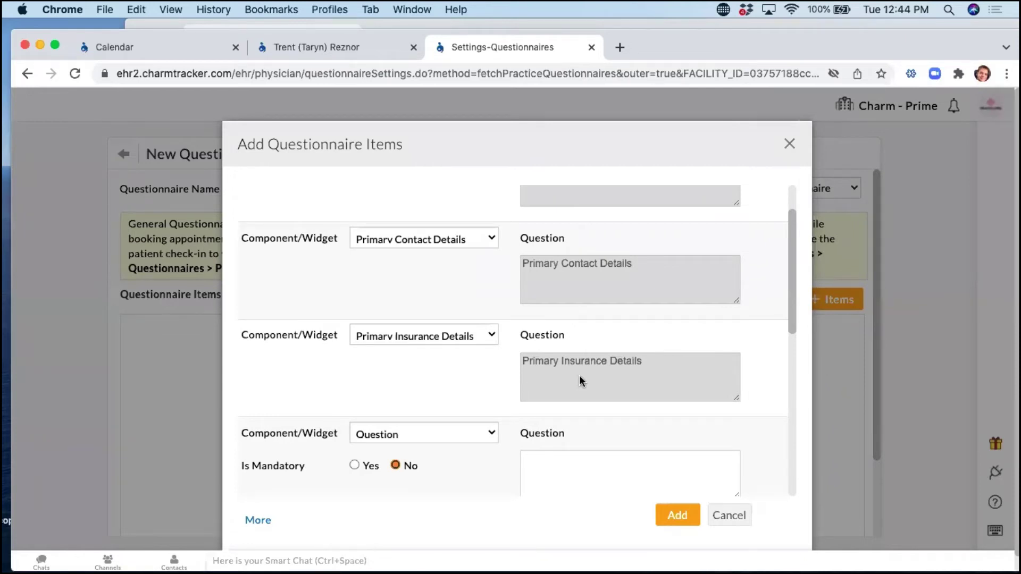
{"action": "scroll", "coordinate": [525, 381], "scroll_direction": "down", "scroll_amount": 1}
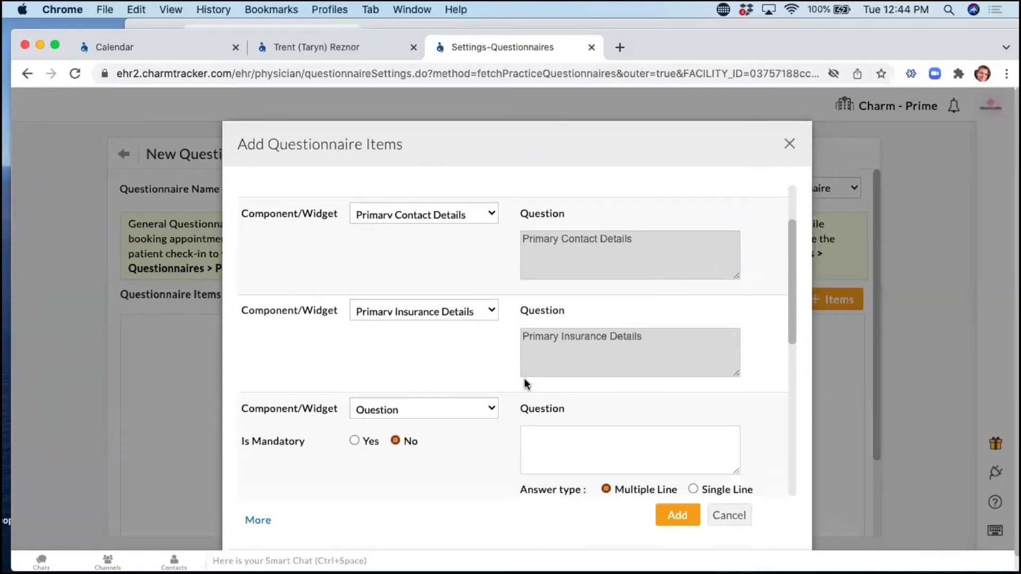
{"action": "scroll", "coordinate": [524, 381], "scroll_direction": "down", "scroll_amount": 1}
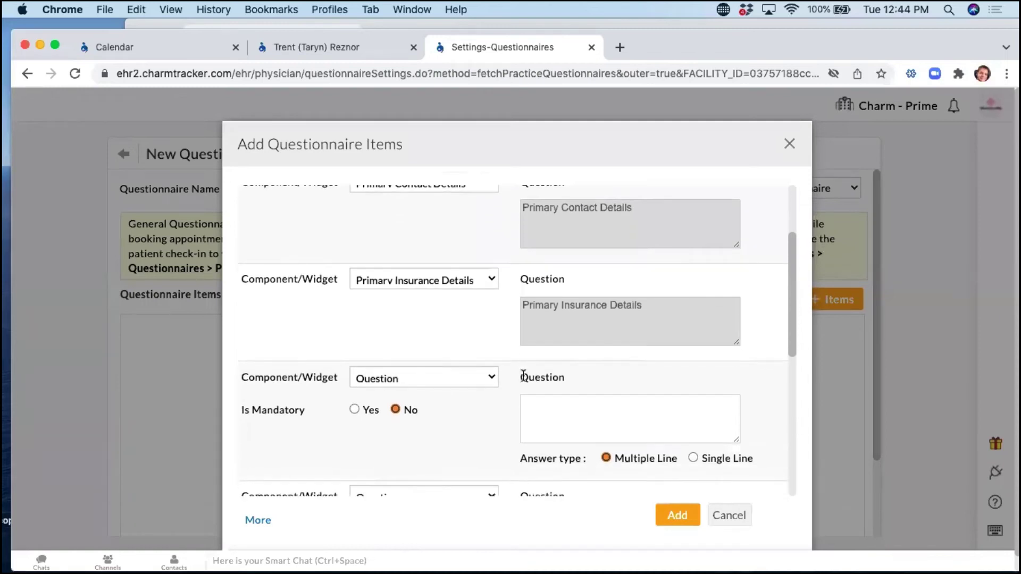
{"action": "left_click", "coordinate": [419, 380]}
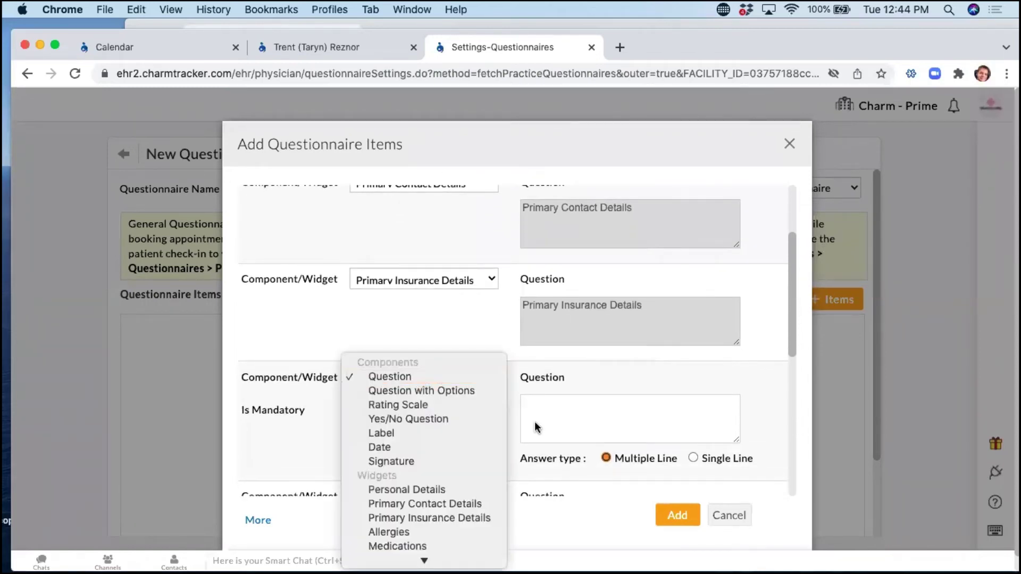
Switch the third item to Chief Complaints, view its templates, then cancel the items dialog.
{"action": "left_click", "coordinate": [291, 318]}
{"action": "left_click", "coordinate": [428, 280]}
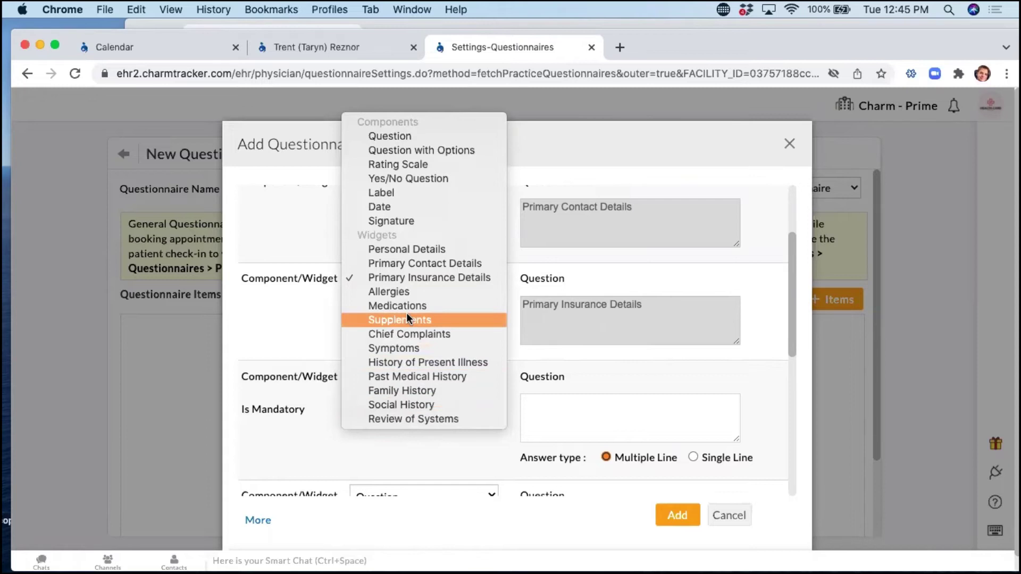
{"action": "left_click", "coordinate": [407, 332]}
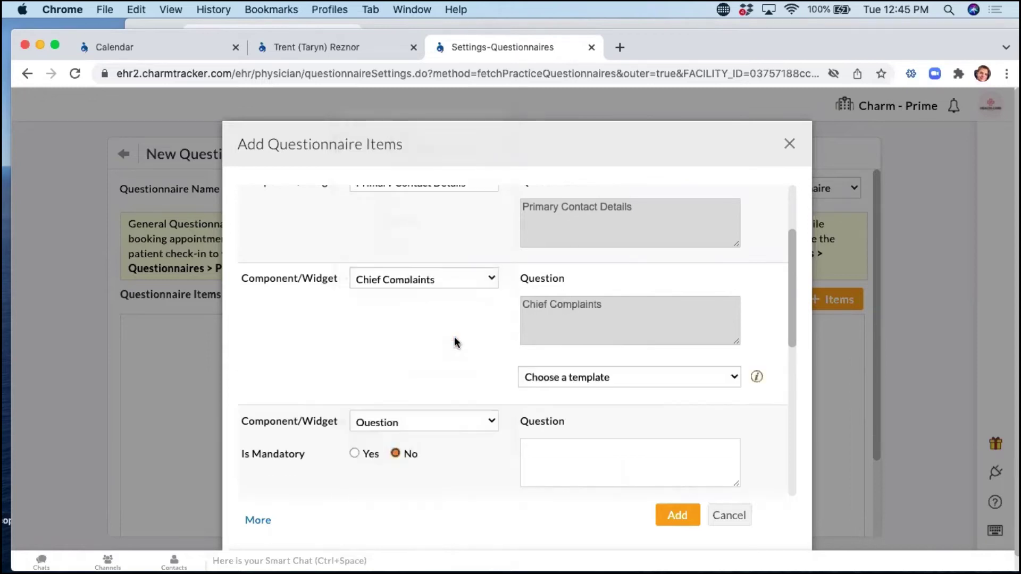
{"action": "left_click", "coordinate": [616, 379]}
{"action": "left_click", "coordinate": [611, 377]}
{"action": "left_click", "coordinate": [726, 516]}
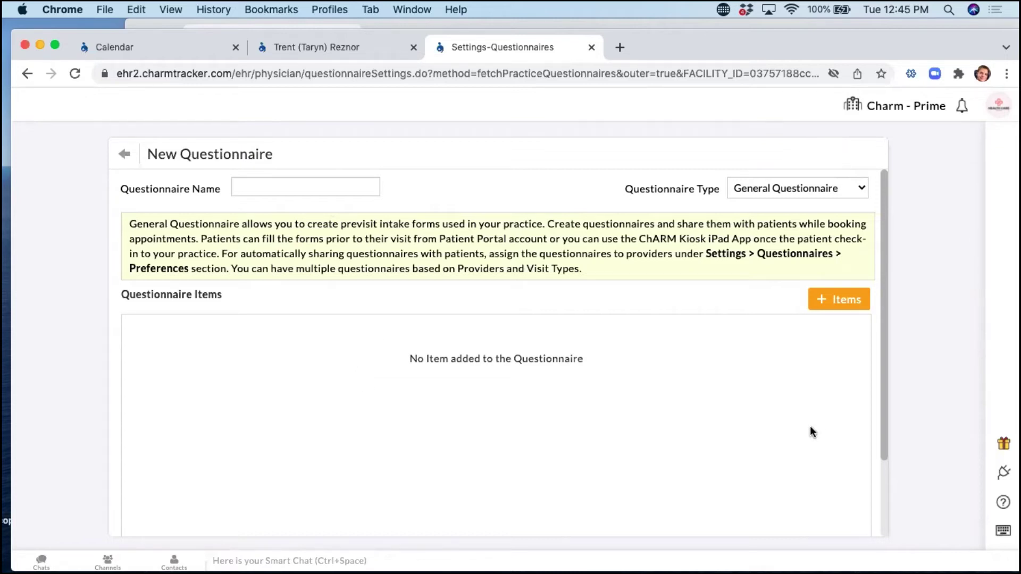
Return to Settings and start a new template of type Chief Complaints from Templates.
{"action": "left_click", "coordinate": [117, 155]}
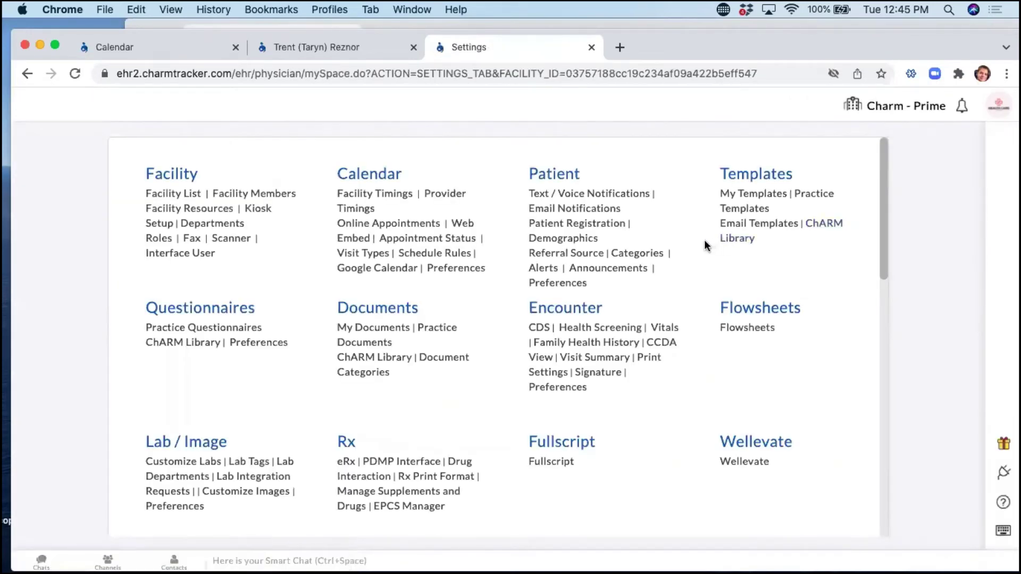
{"action": "left_click", "coordinate": [760, 175]}
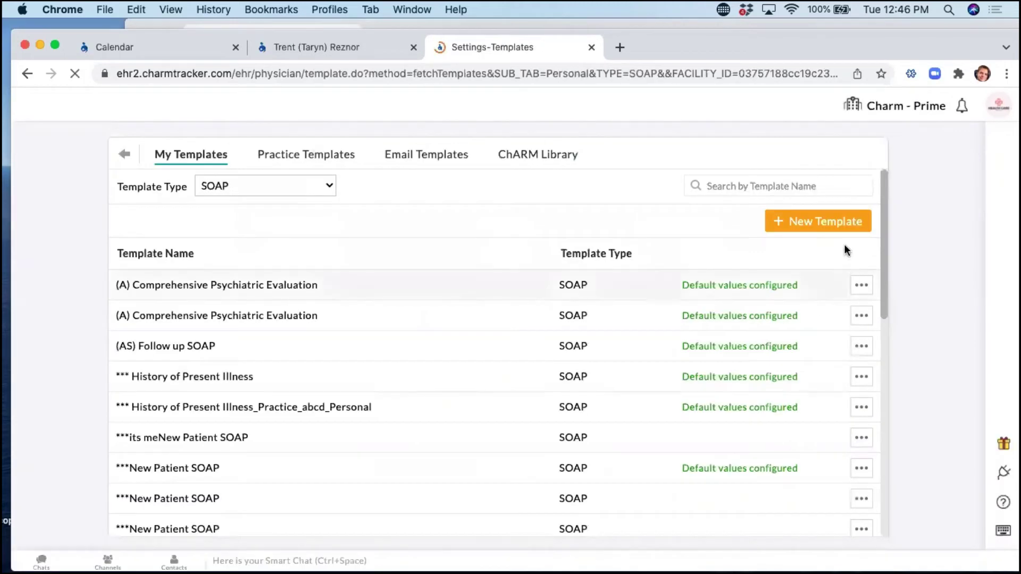
{"action": "left_click", "coordinate": [832, 232]}
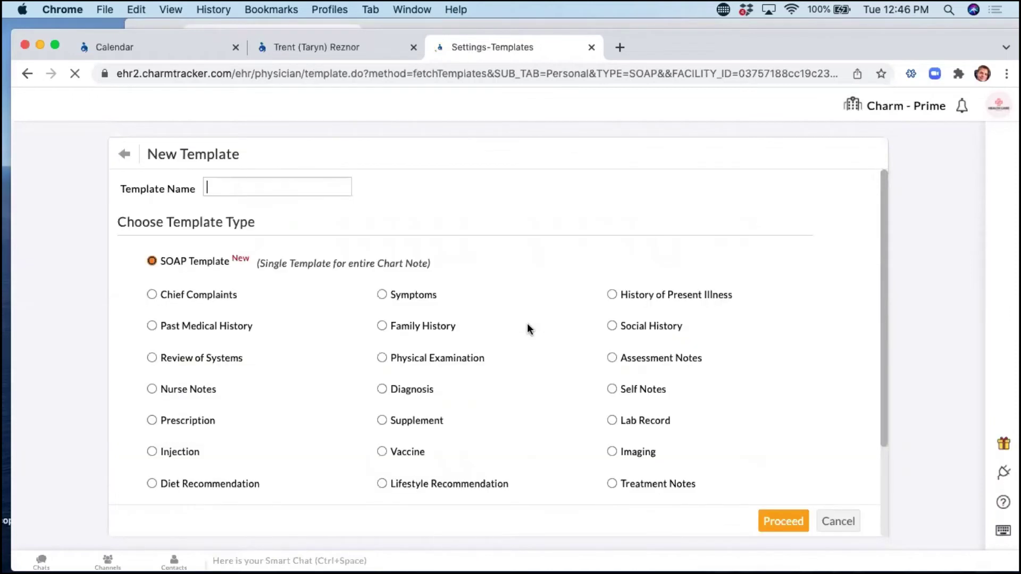
{"action": "scroll", "coordinate": [208, 360], "scroll_direction": "down", "scroll_amount": 2}
{"action": "left_click", "coordinate": [152, 248]}
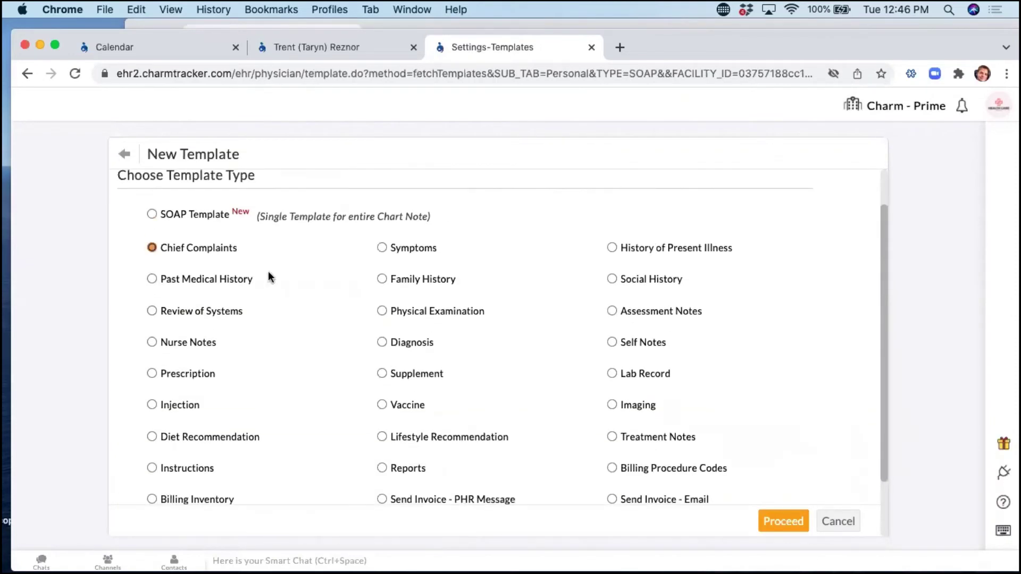
{"action": "left_click_drag", "start_coordinate": [242, 252], "coordinate": [162, 251]}
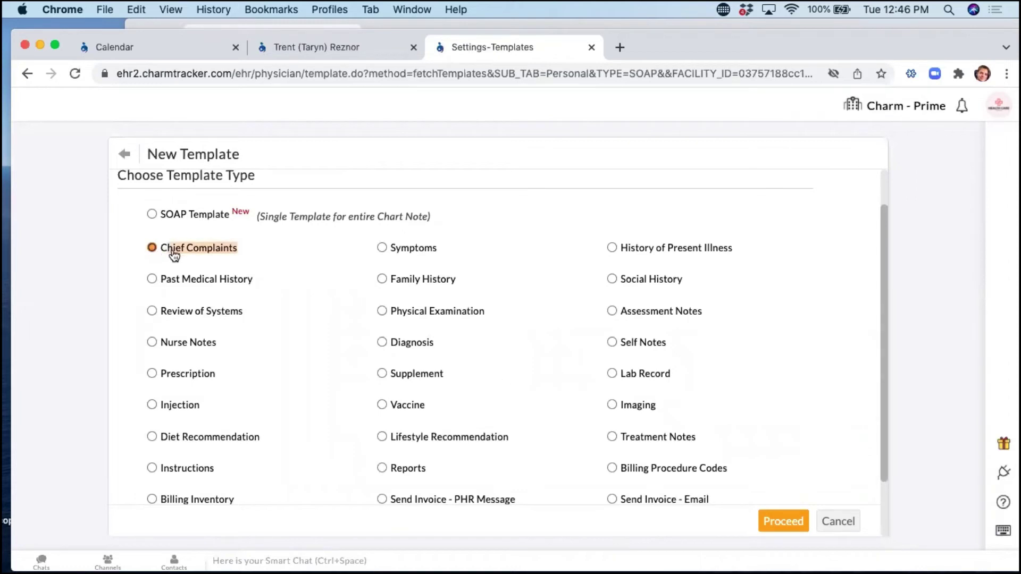
{"action": "left_click", "coordinate": [781, 522]}
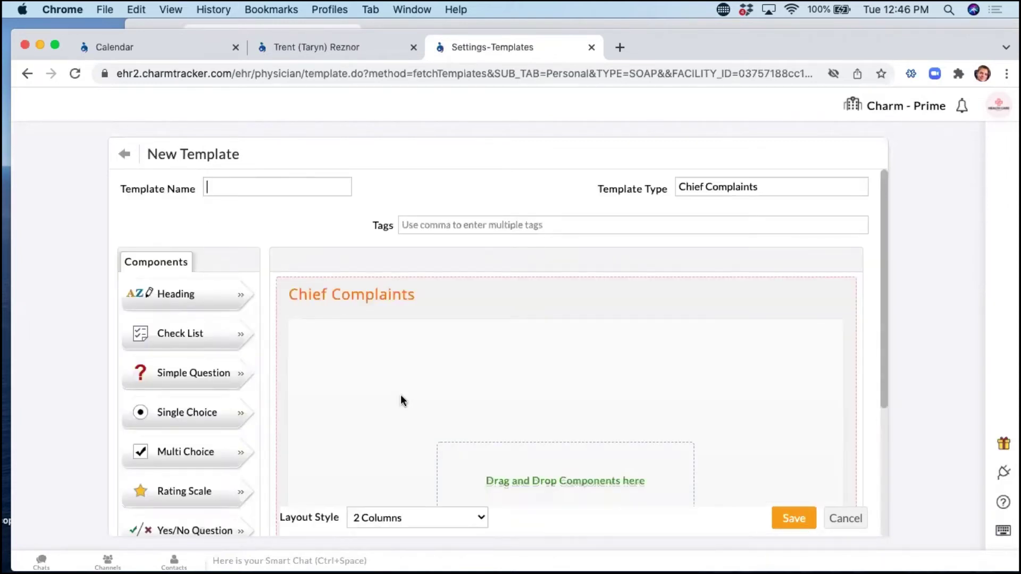
Enter BLUE as the template name.
{"action": "type", "text": "BLUE"}
{"action": "key", "text": "BackSpace"}
{"action": "key", "text": "BackSpace"}
{"action": "key", "text": "BackSpace"}
{"action": "type", "text": "LUE"}
Add the multi-line question 'What brings you in here today?' and save the template.
{"action": "scroll", "coordinate": [400, 357], "scroll_direction": "down", "scroll_amount": 2}
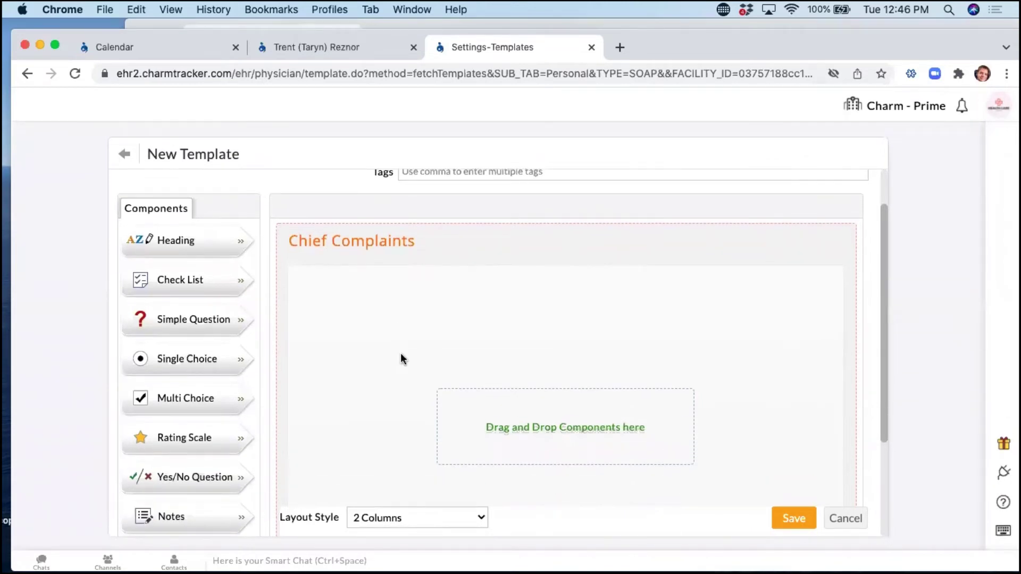
{"action": "left_click_drag", "start_coordinate": [205, 316], "coordinate": [543, 321]}
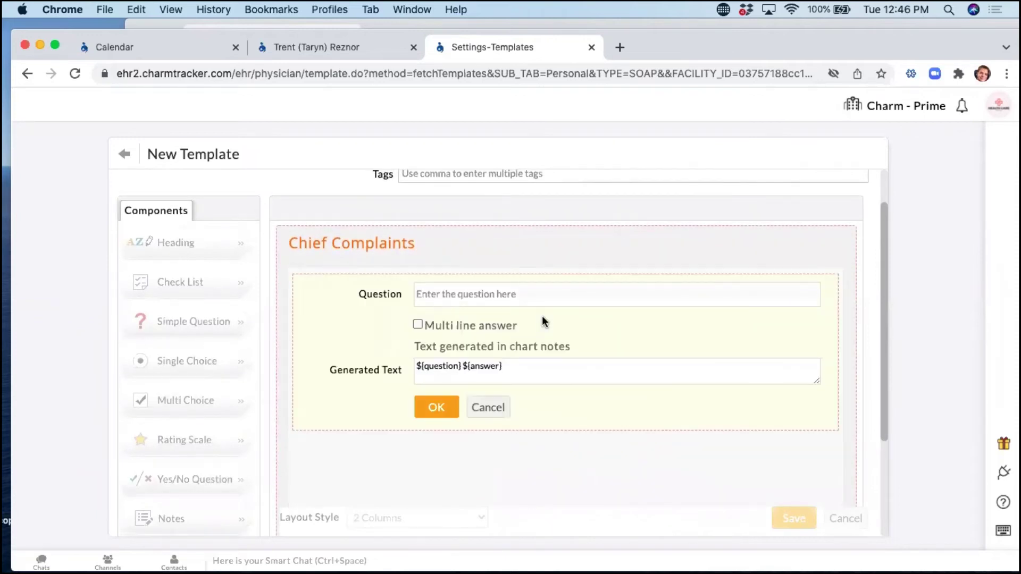
{"action": "type", "text": "What bi"}
{"action": "key", "text": "BackSpace"}
{"action": "type", "text": "rings you in here today?"}
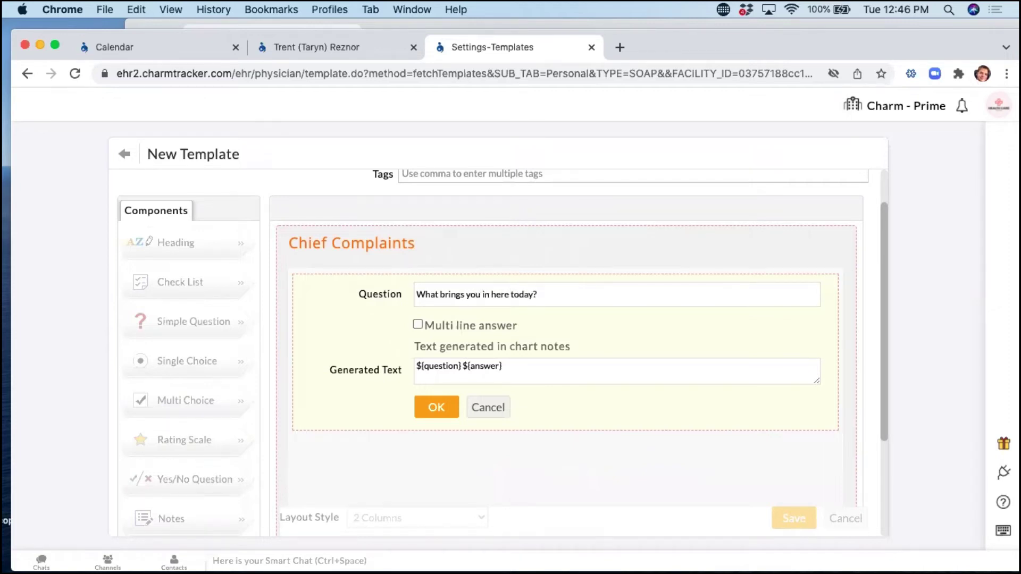
{"action": "left_click", "coordinate": [417, 323]}
{"action": "left_click", "coordinate": [436, 416]}
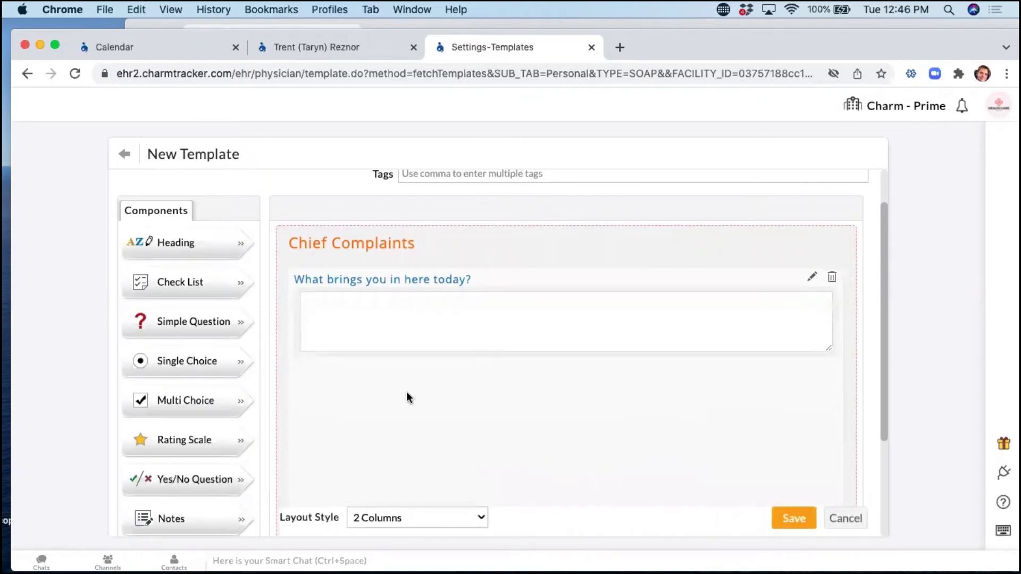
{"action": "scroll", "coordinate": [407, 391], "scroll_direction": "up", "scroll_amount": 2}
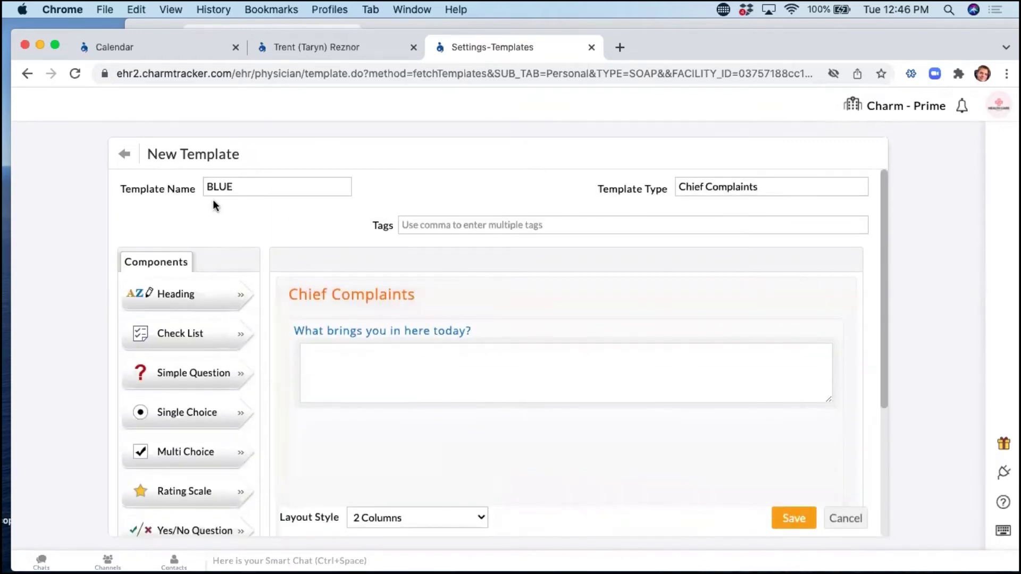
{"action": "left_click", "coordinate": [788, 517]}
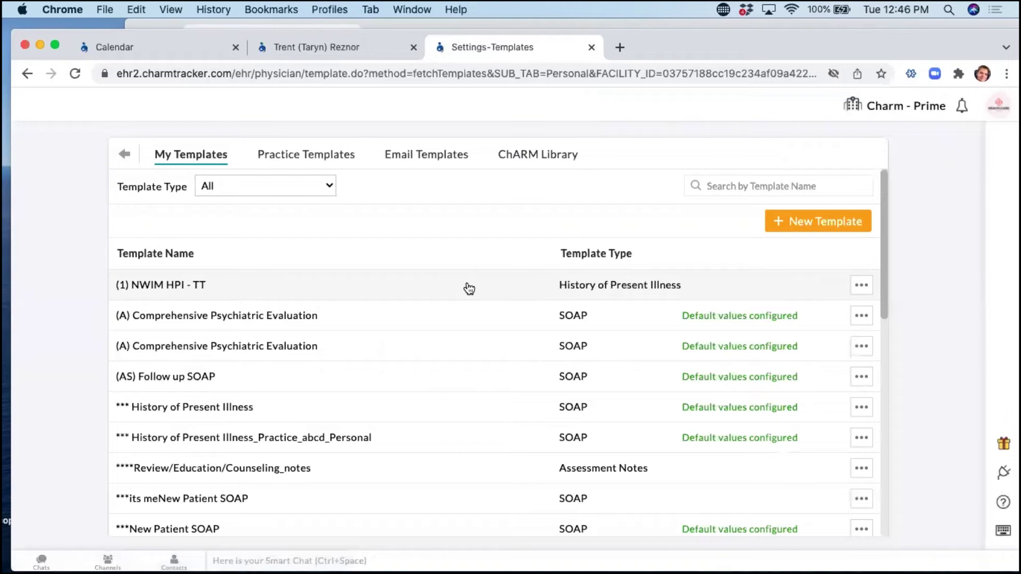
Filter My Templates to Chief Complaints and search for 'blue'.
{"action": "left_click", "coordinate": [234, 184]}
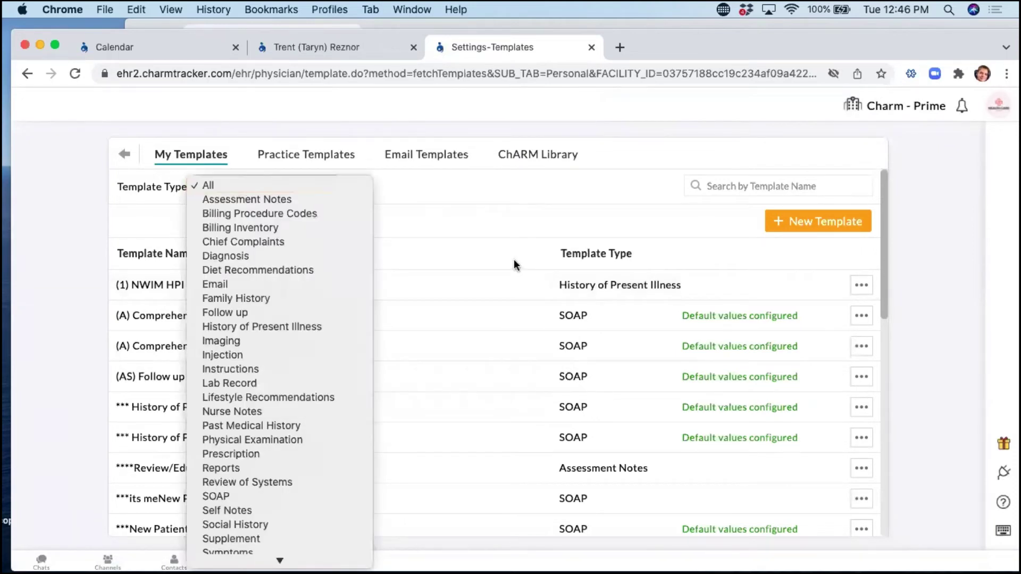
{"action": "left_click", "coordinate": [250, 242]}
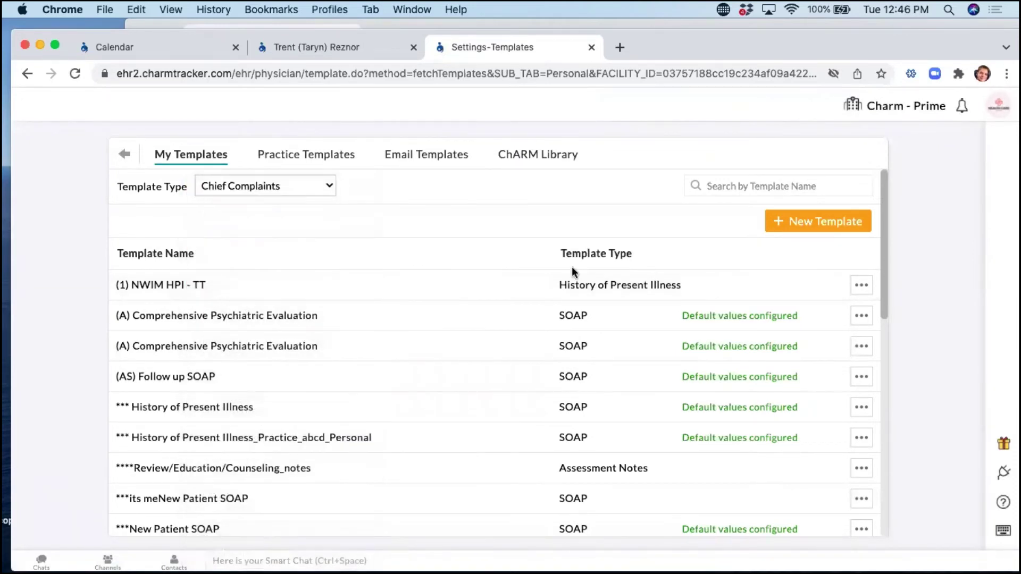
{"action": "left_click", "coordinate": [748, 187]}
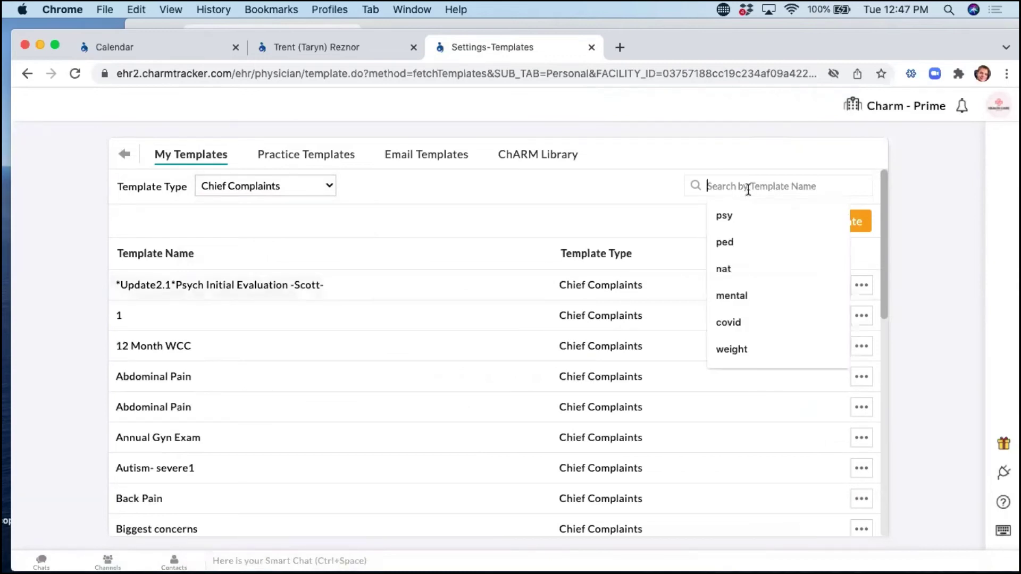
{"action": "type", "text": "blue"}
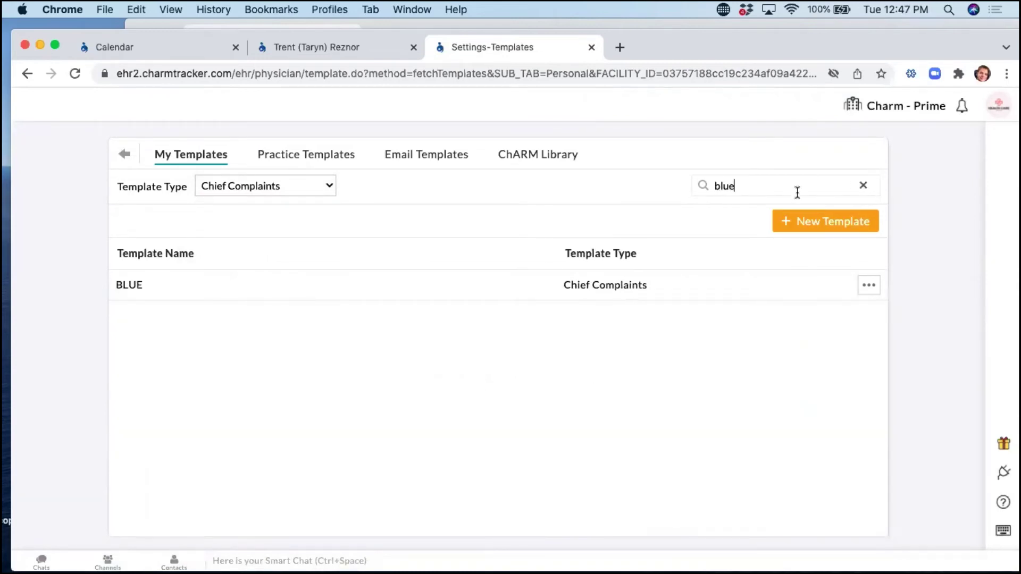
Share the BLUE template with the practice and return to the main Settings page.
{"action": "left_click", "coordinate": [870, 290]}
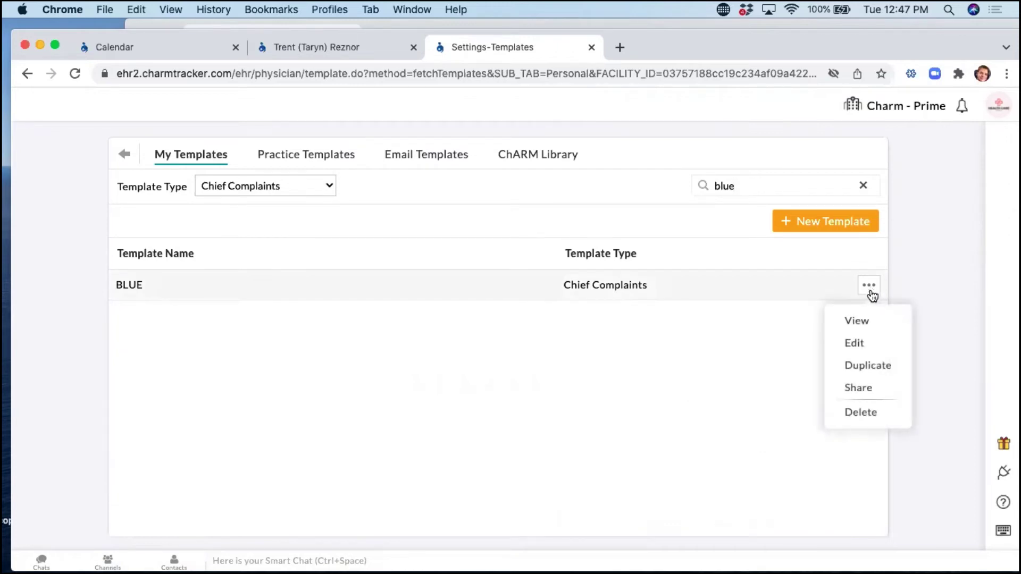
{"action": "left_click", "coordinate": [866, 389]}
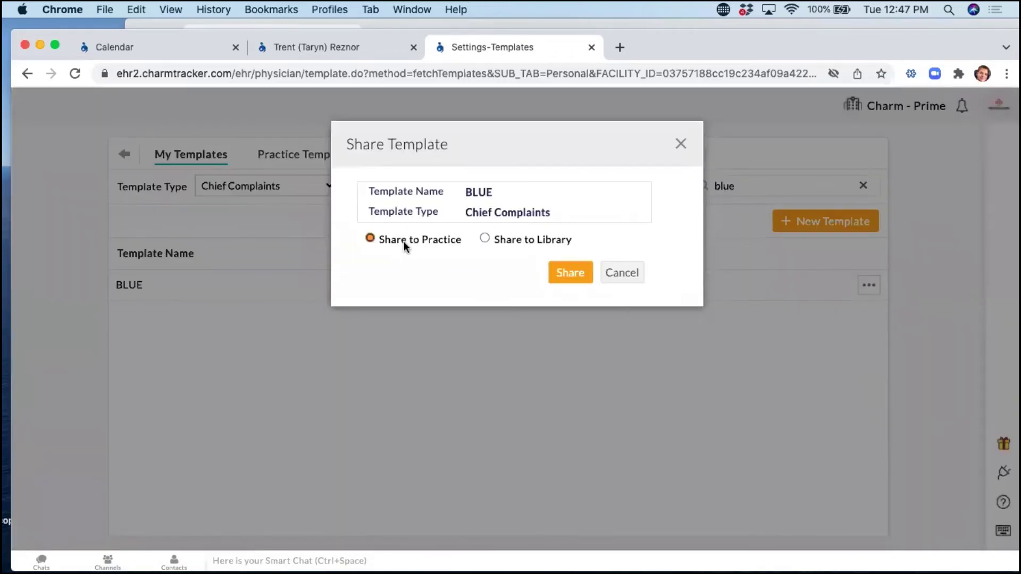
{"action": "left_click", "coordinate": [572, 273]}
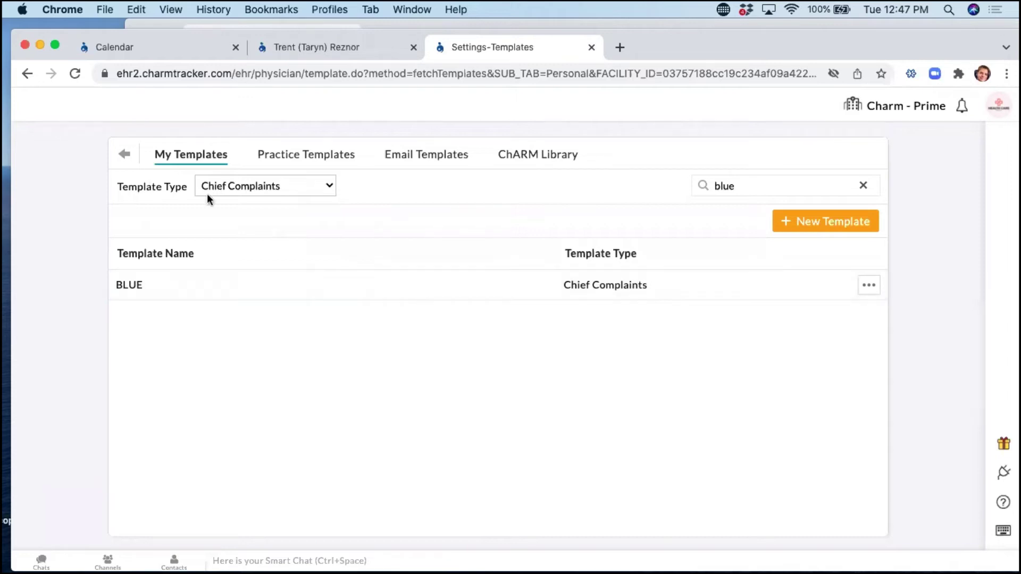
{"action": "left_click", "coordinate": [122, 155]}
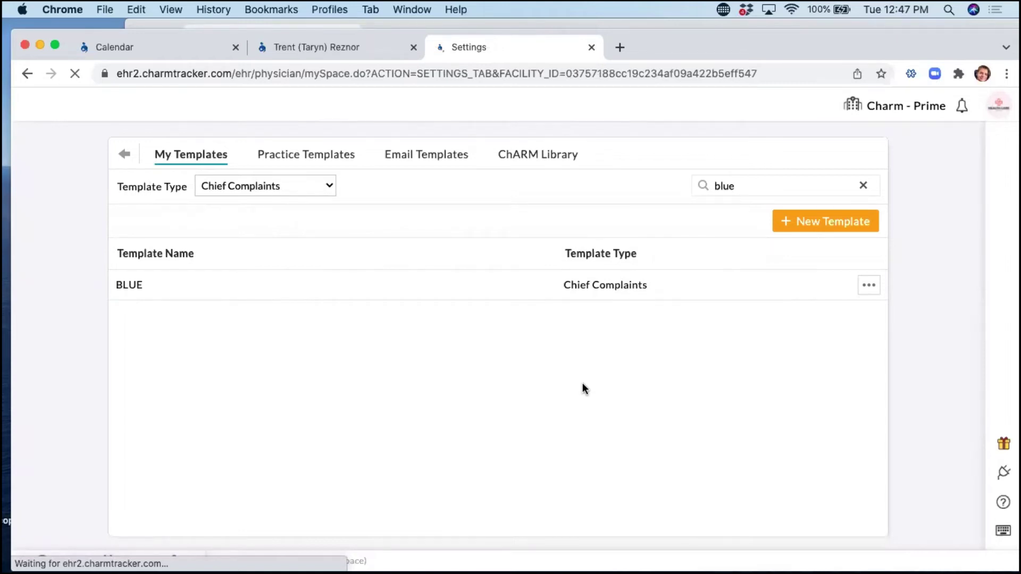
Go to Practice Questionnaires, clear the name search, and start a new questionnaire.
{"action": "left_click", "coordinate": [204, 327]}
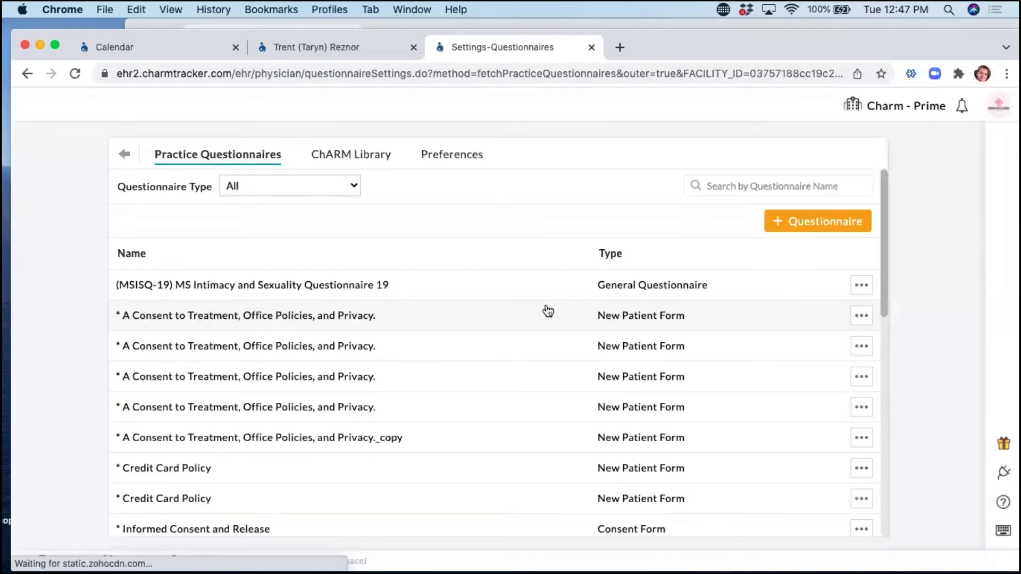
{"action": "left_click", "coordinate": [741, 184]}
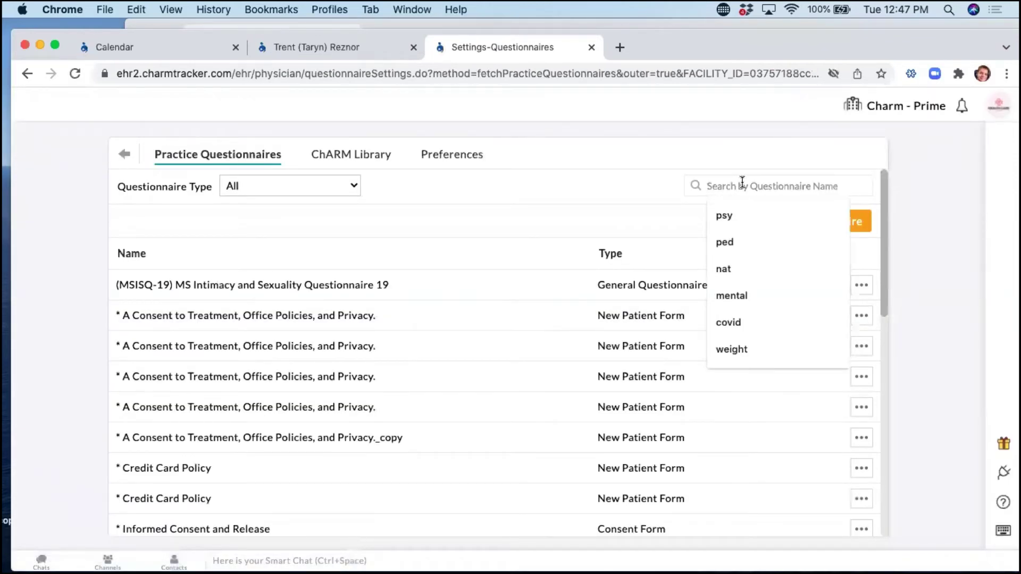
{"action": "type", "text": "b"}
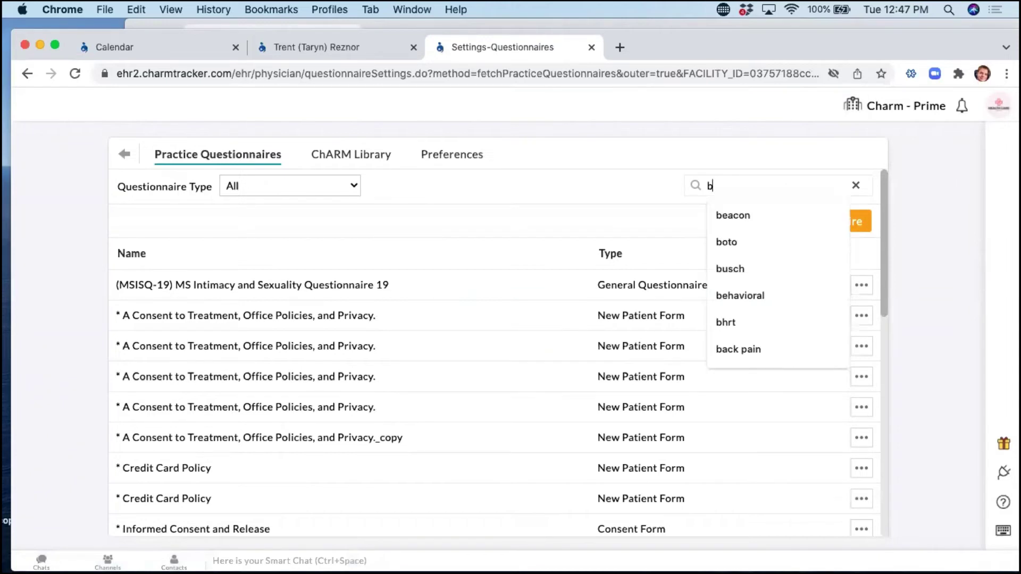
{"action": "key", "text": "BackSpace"}
{"action": "left_click", "coordinate": [781, 228]}
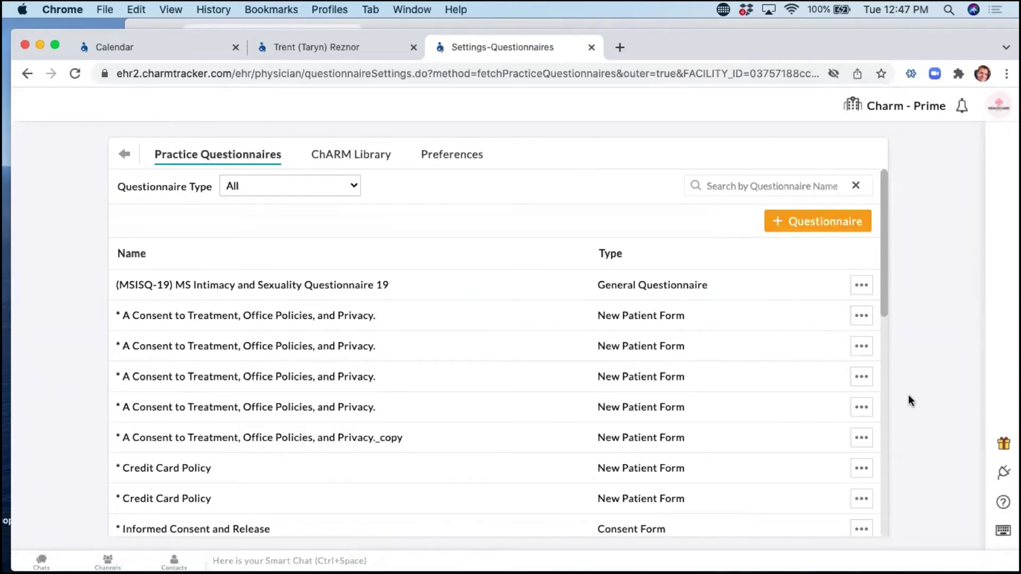
Add a Chief Complaints item using the BLUE_Practice template.
{"action": "left_click", "coordinate": [845, 299]}
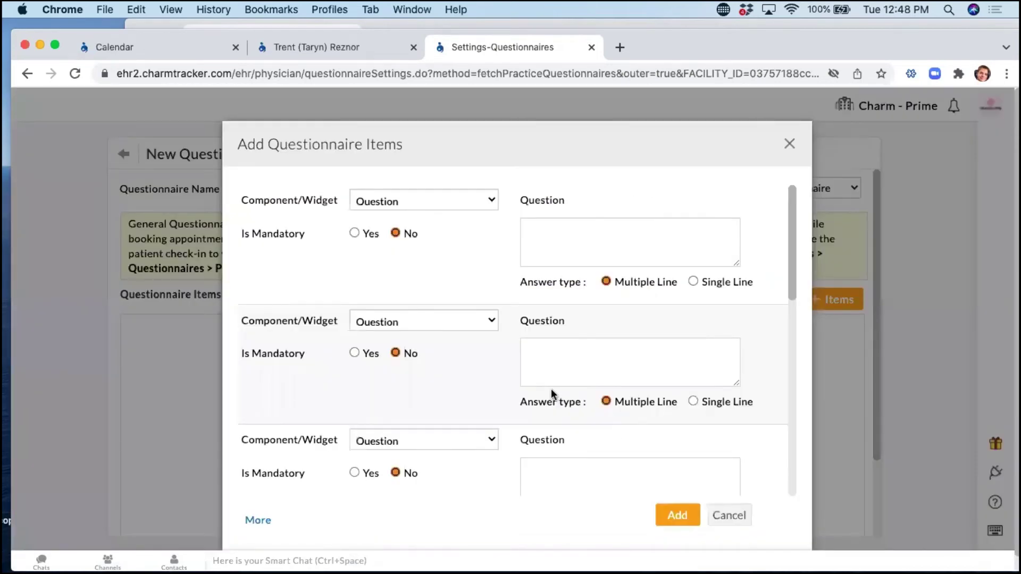
{"action": "left_click", "coordinate": [439, 201]}
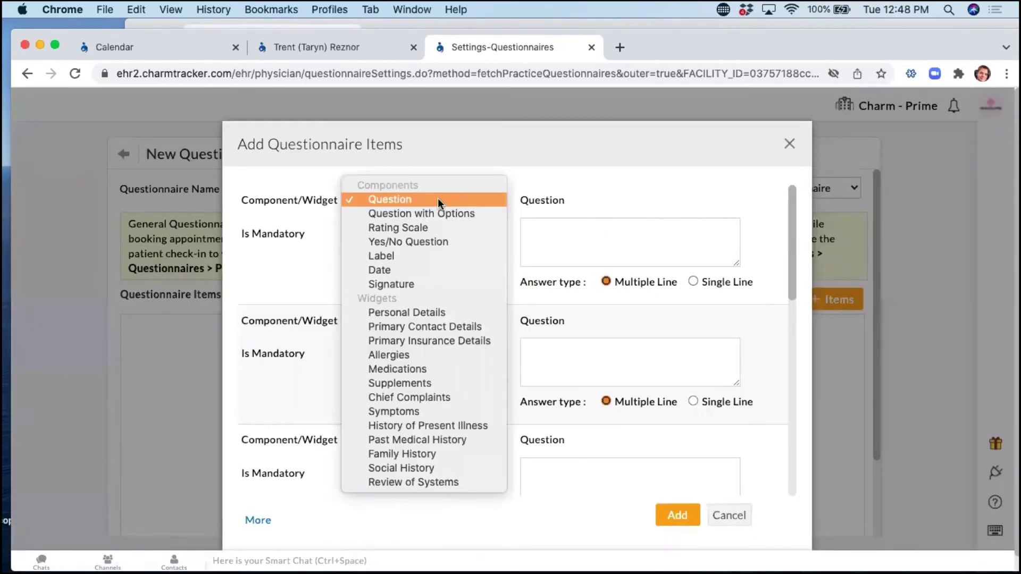
{"action": "key", "text": "Escape"}
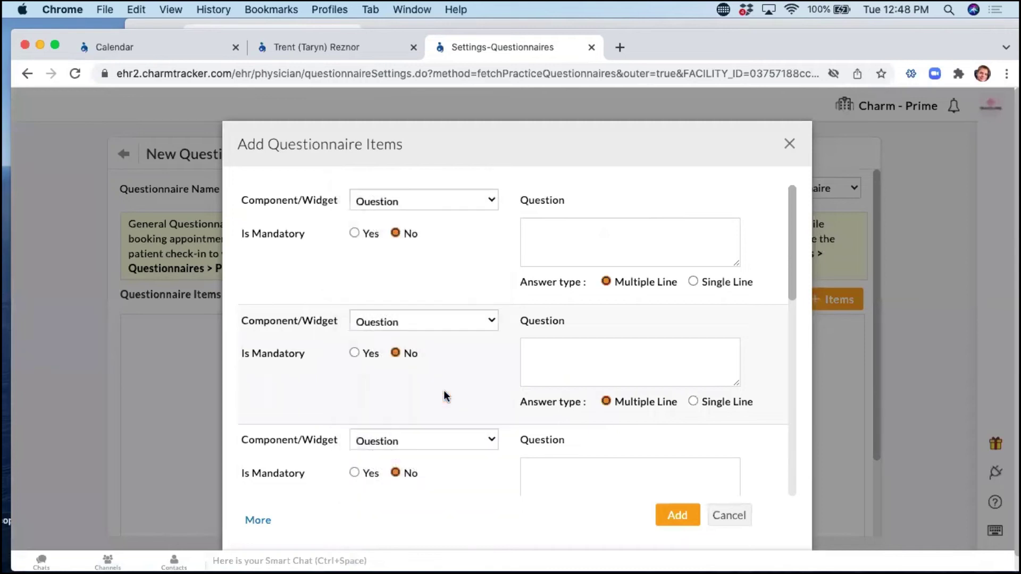
{"action": "left_click", "coordinate": [580, 299]}
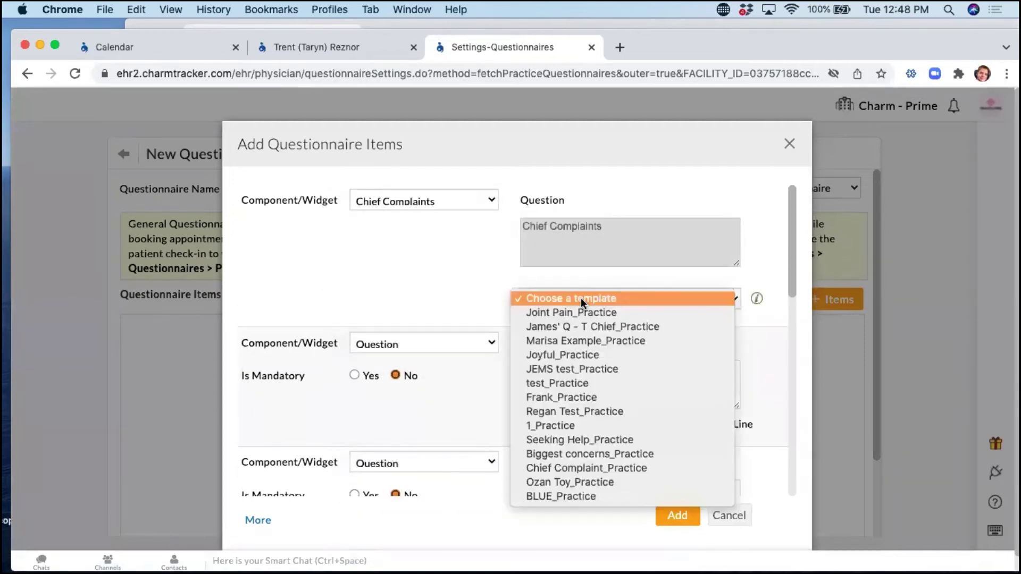
{"action": "left_click", "coordinate": [585, 497]}
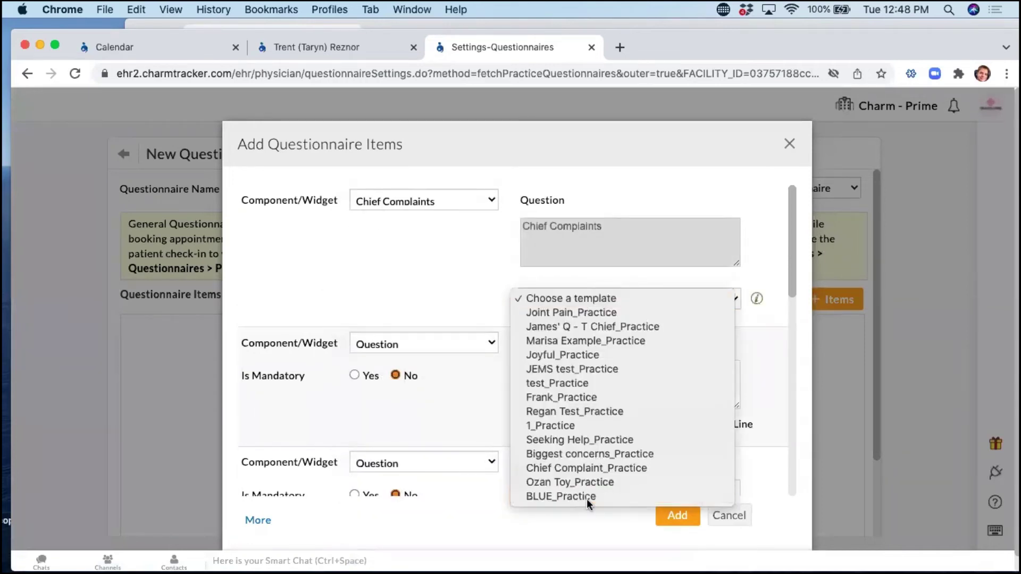
{"action": "left_click", "coordinate": [674, 515]}
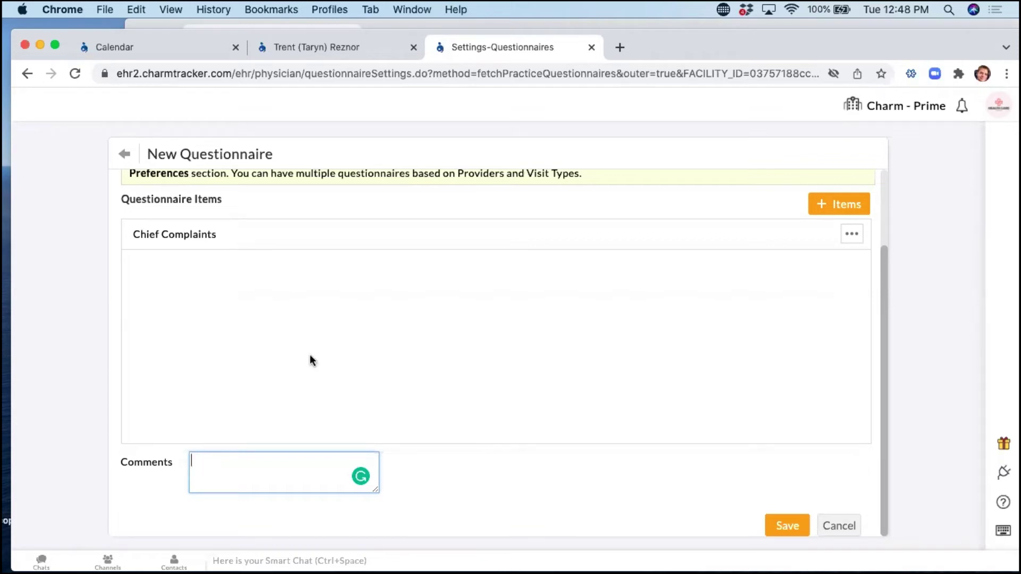
Try a Past Medical History item with New Patient SOAP_Practice, discard it, and return to the encounter.
{"action": "scroll", "coordinate": [307, 357], "scroll_direction": "up", "scroll_amount": 3}
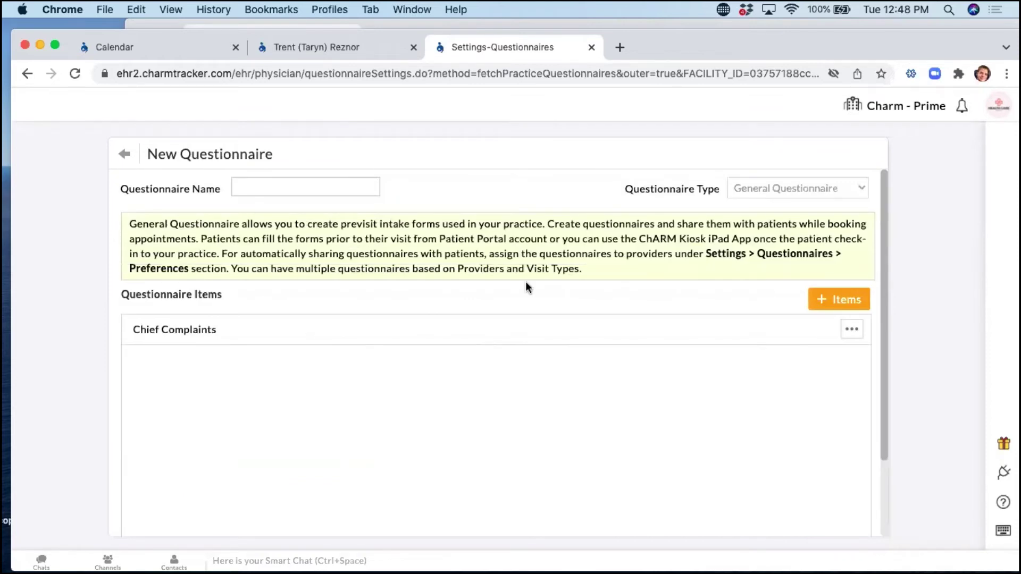
{"action": "left_click", "coordinate": [844, 304]}
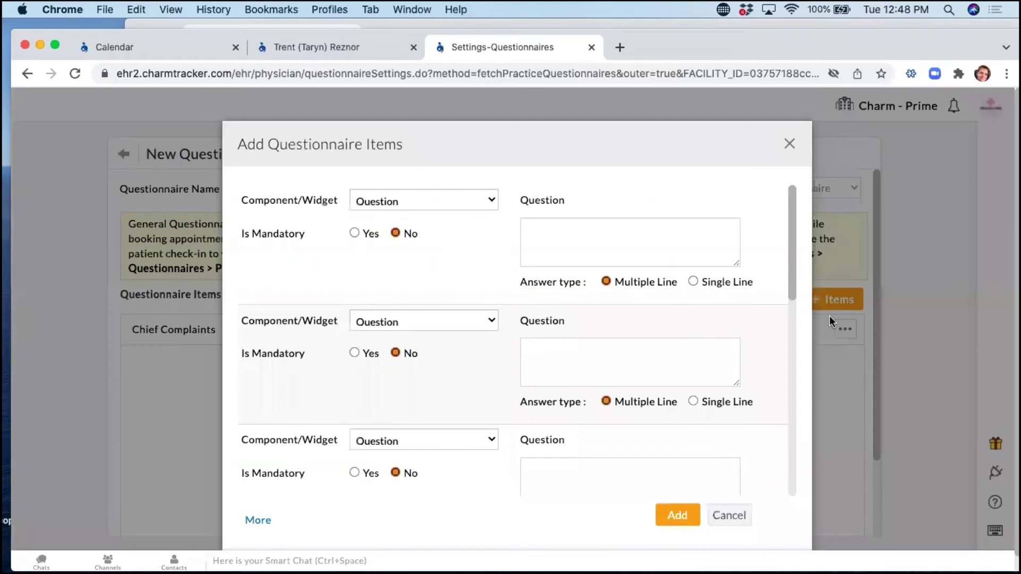
{"action": "left_click", "coordinate": [419, 318]}
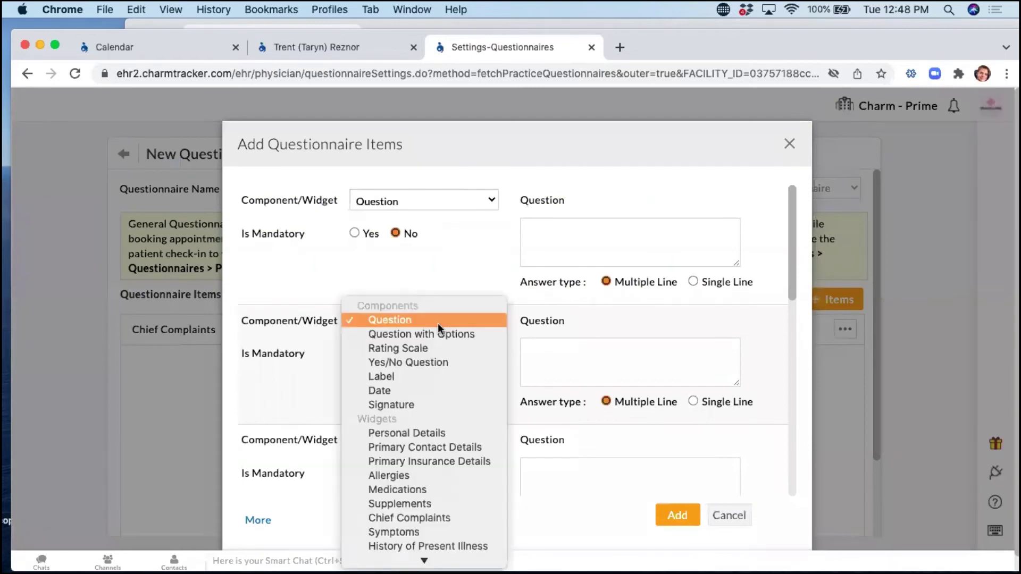
{"action": "scroll", "coordinate": [404, 468], "scroll_direction": "down", "scroll_amount": 2}
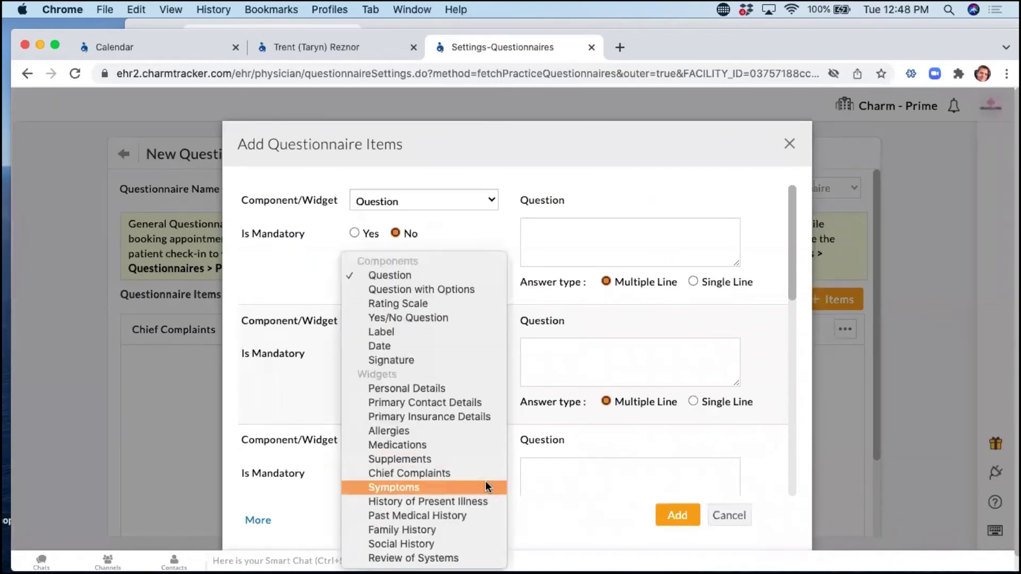
{"action": "left_click", "coordinate": [429, 516]}
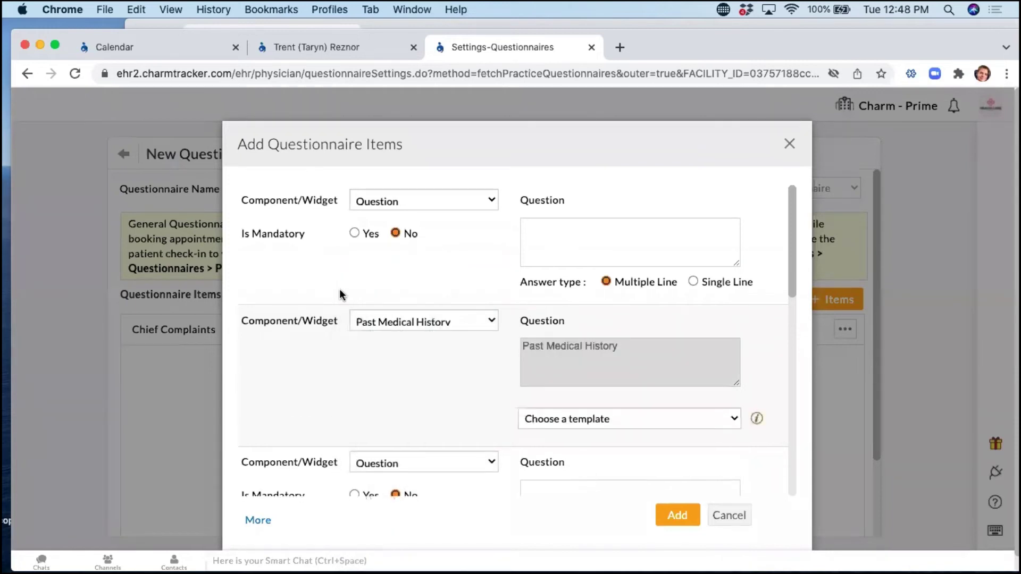
{"action": "left_click", "coordinate": [666, 423]}
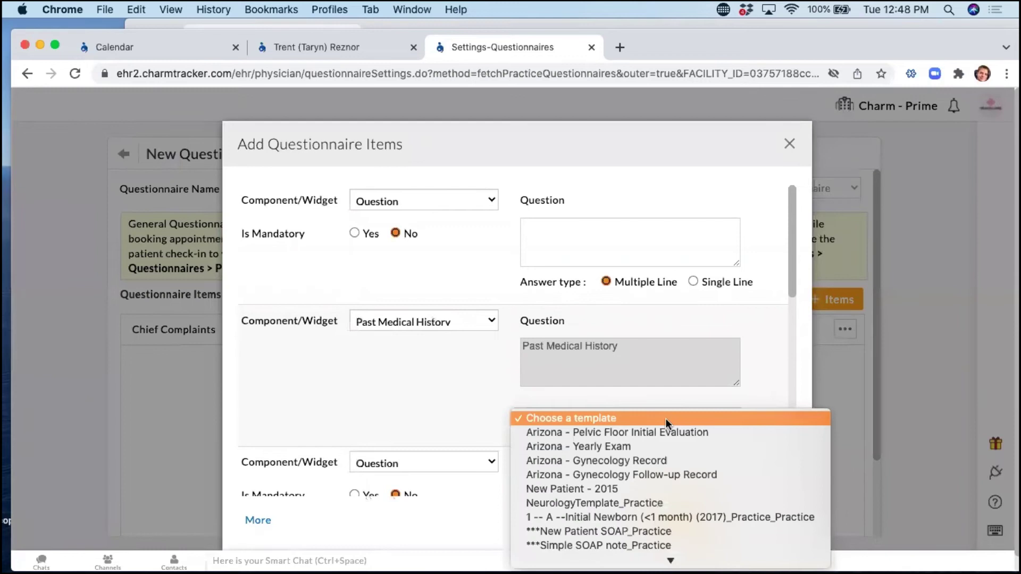
{"action": "scroll", "coordinate": [677, 469], "scroll_direction": "down", "scroll_amount": 3}
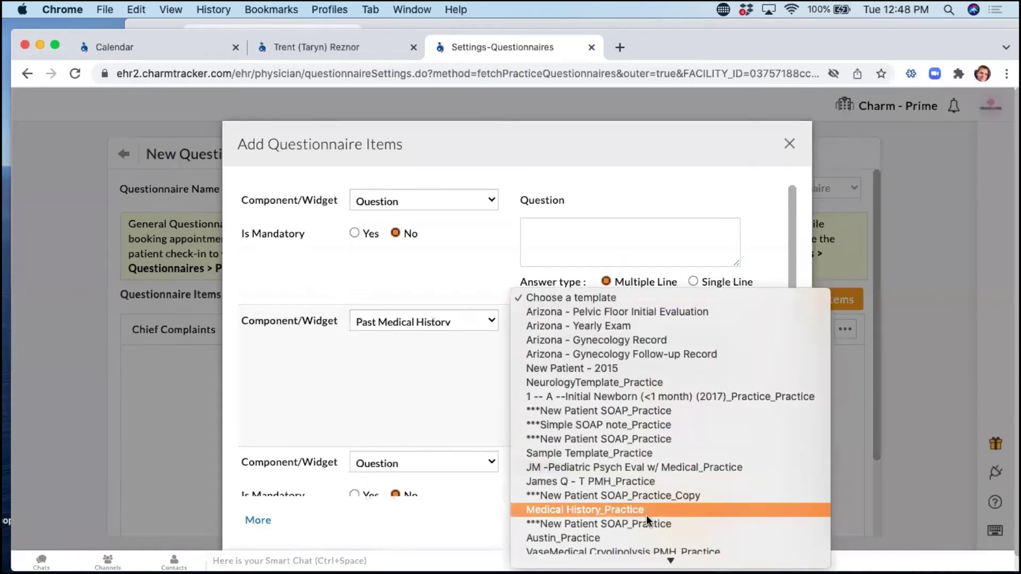
{"action": "left_click", "coordinate": [655, 525]}
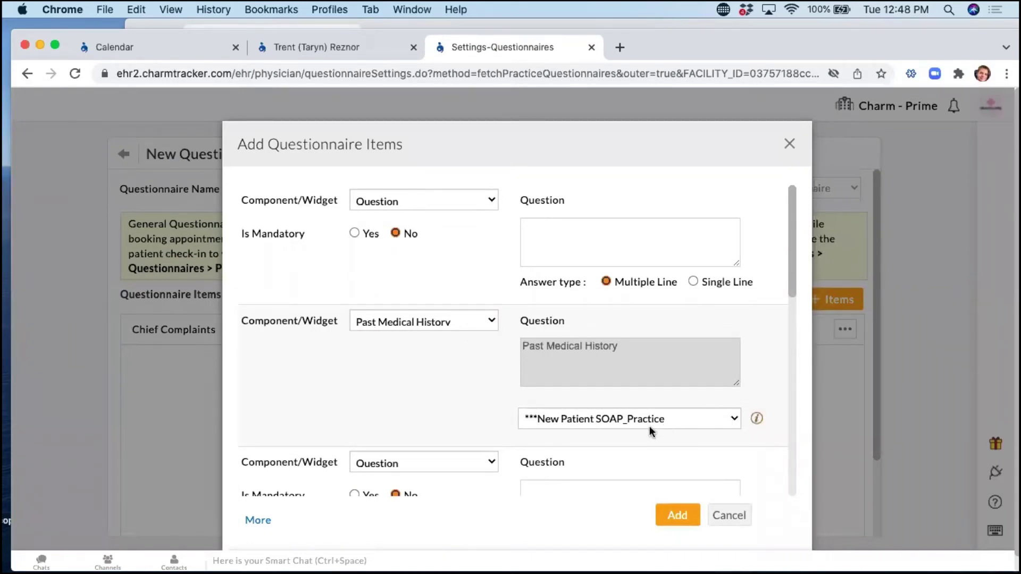
{"action": "left_click", "coordinate": [729, 516]}
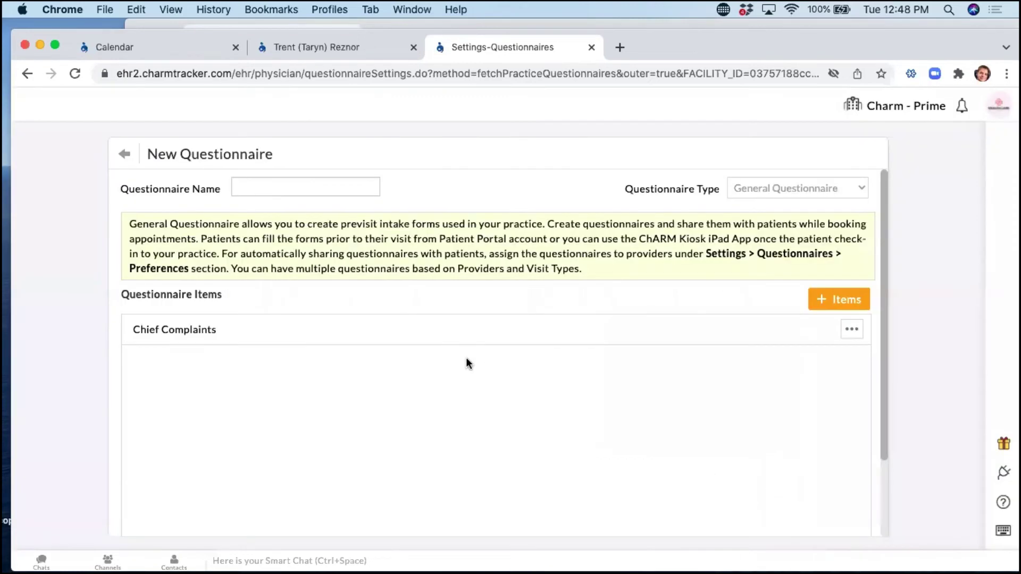
{"action": "left_click", "coordinate": [317, 46]}
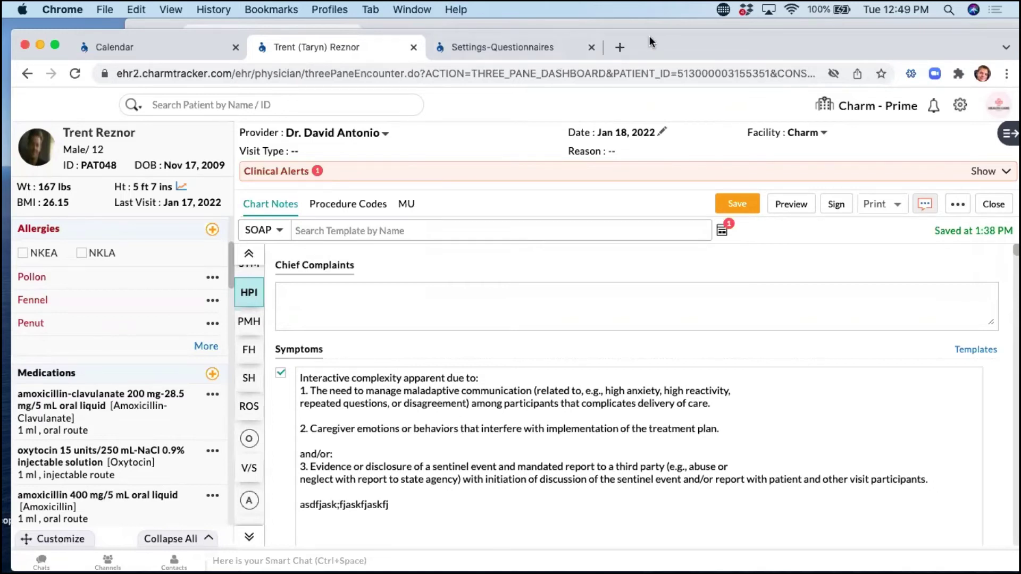
{"action": "left_click_drag", "start_coordinate": [665, 43], "coordinate": [666, 32]}
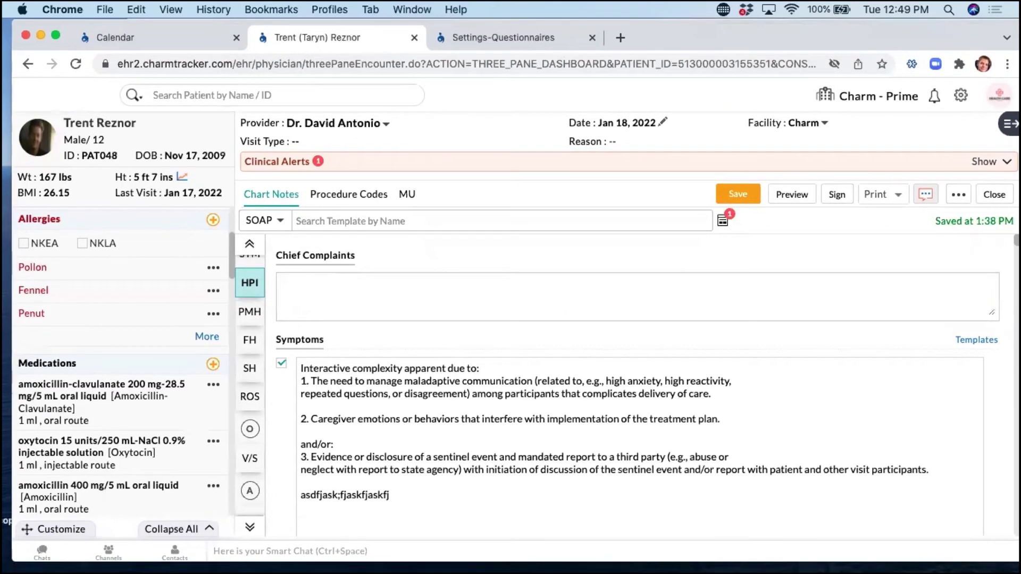
{"action": "left_click", "coordinate": [1007, 123]}
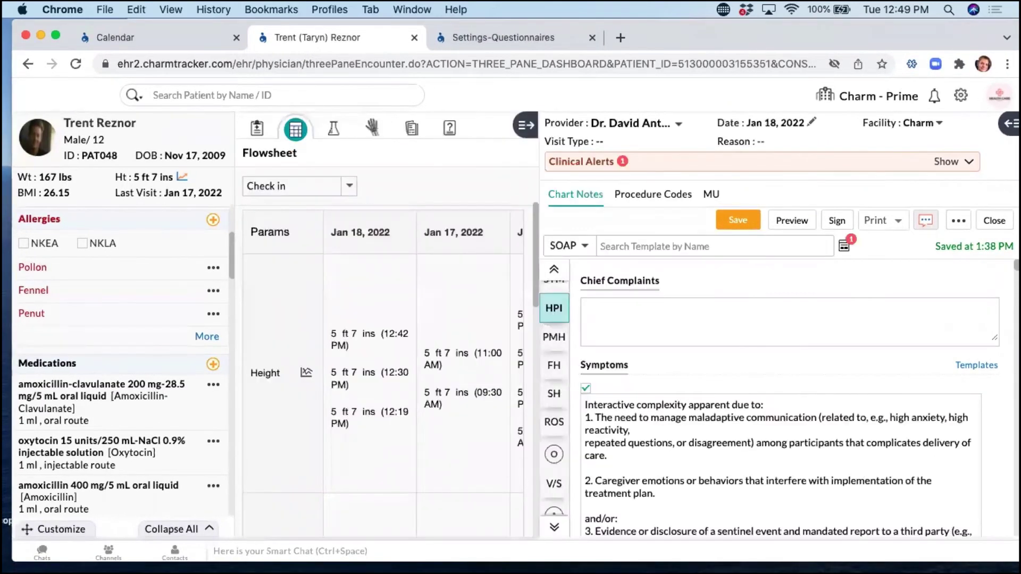
{"action": "left_click", "coordinate": [449, 128]}
{"action": "left_click", "coordinate": [525, 125]}
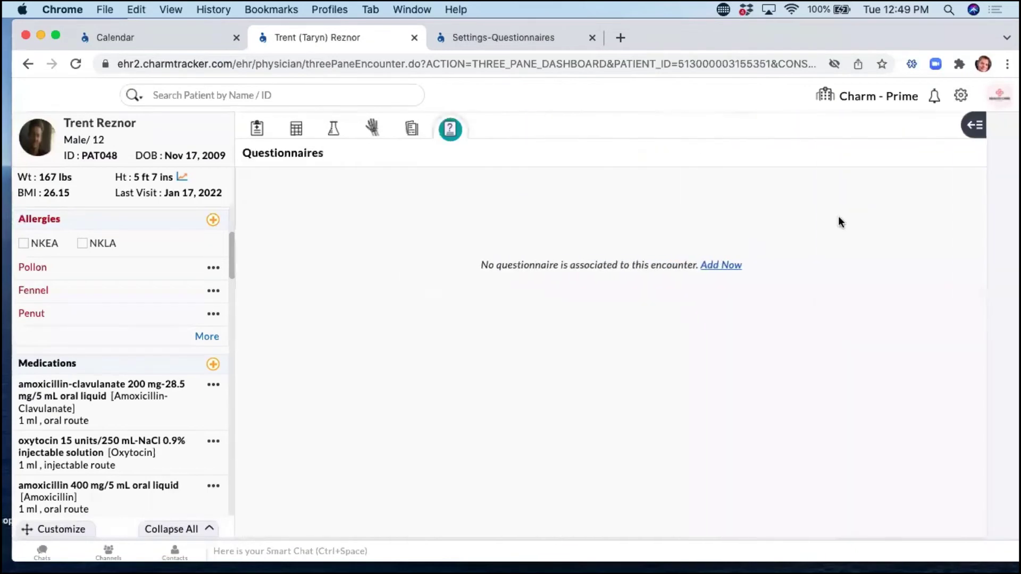
{"action": "left_click", "coordinate": [739, 265]}
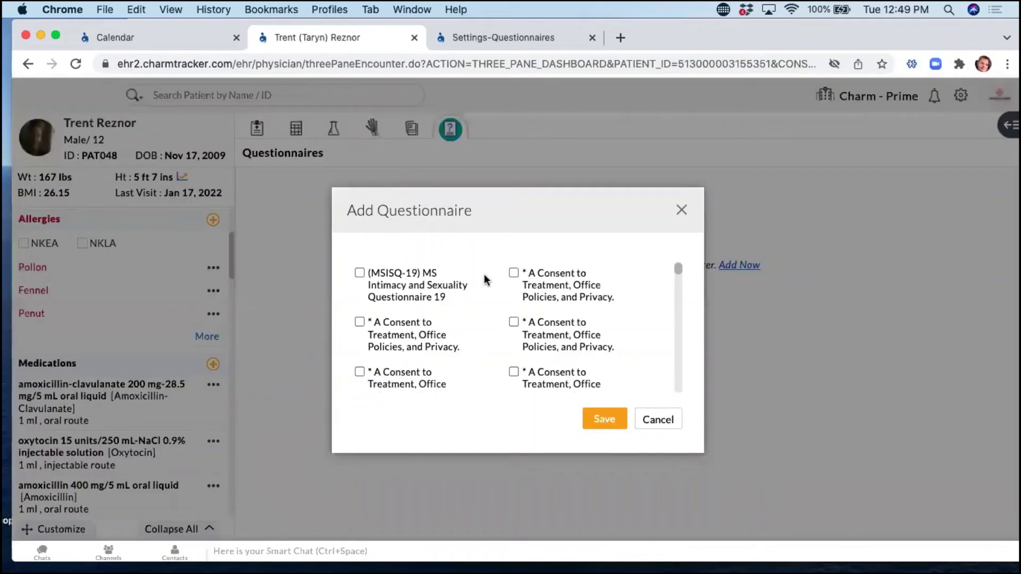
{"action": "scroll", "coordinate": [513, 321], "scroll_direction": "down", "scroll_amount": 10}
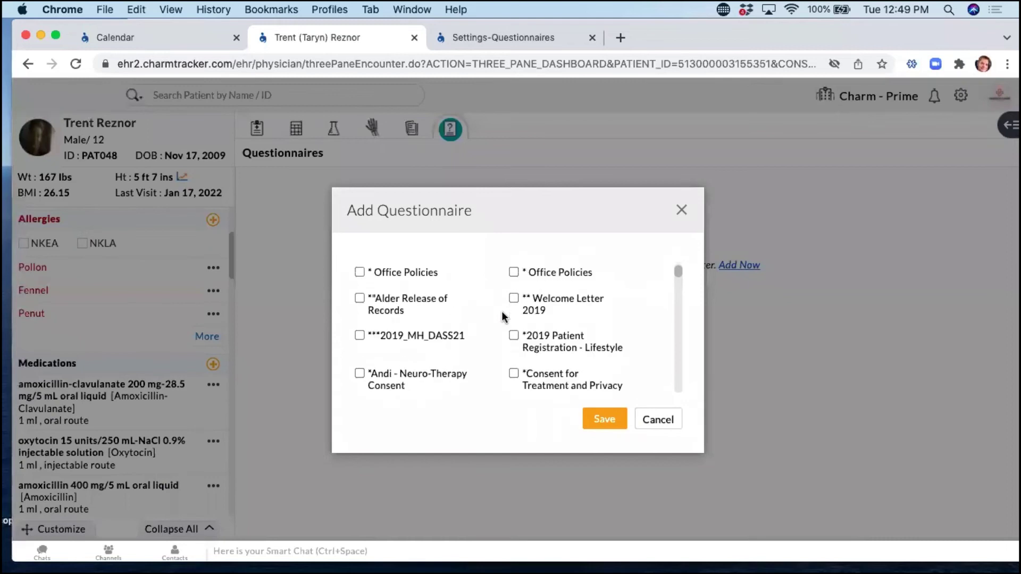
{"action": "scroll", "coordinate": [359, 316], "scroll_direction": "down", "scroll_amount": 3}
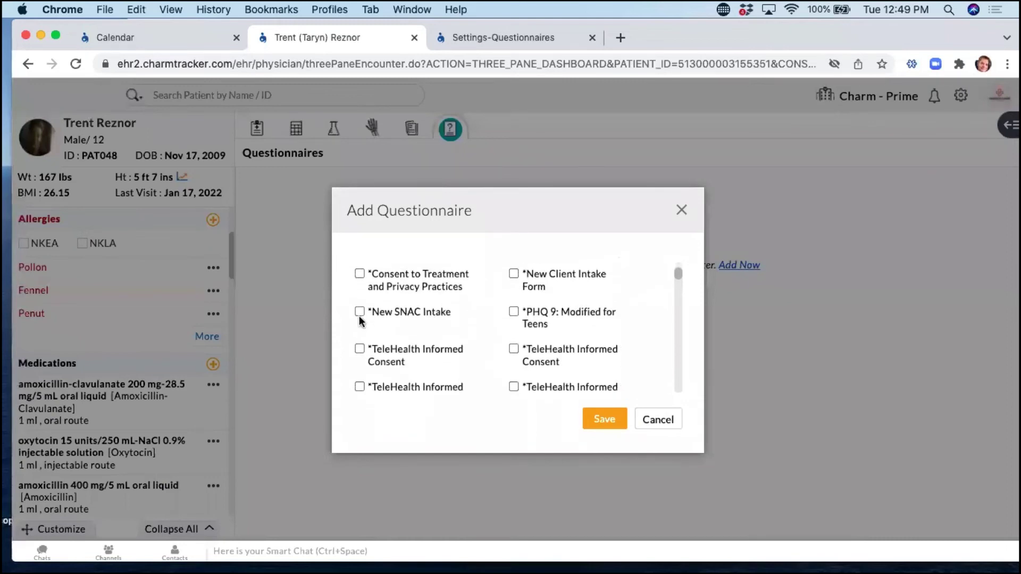
{"action": "left_click", "coordinate": [359, 318]}
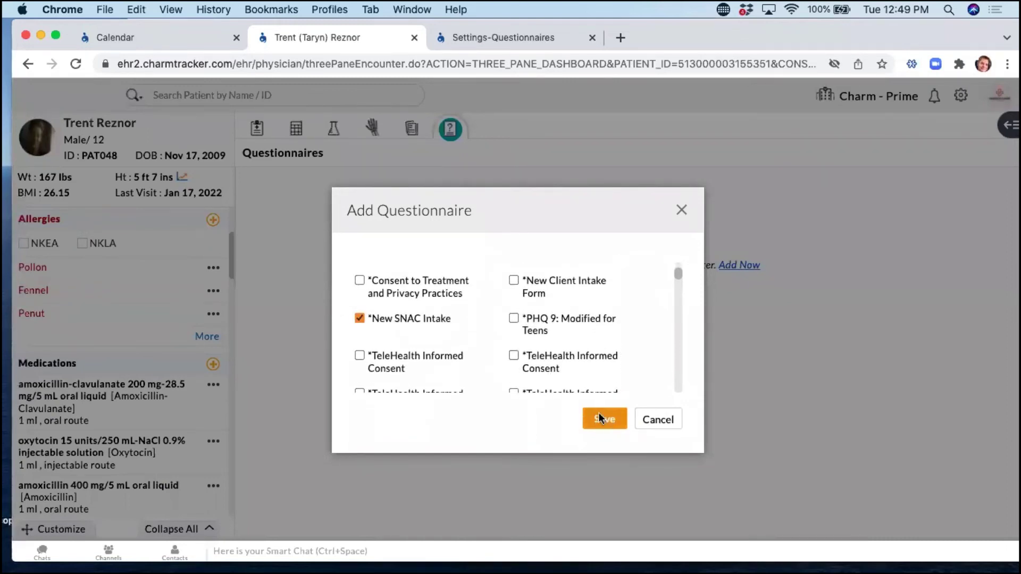
{"action": "left_click", "coordinate": [601, 418]}
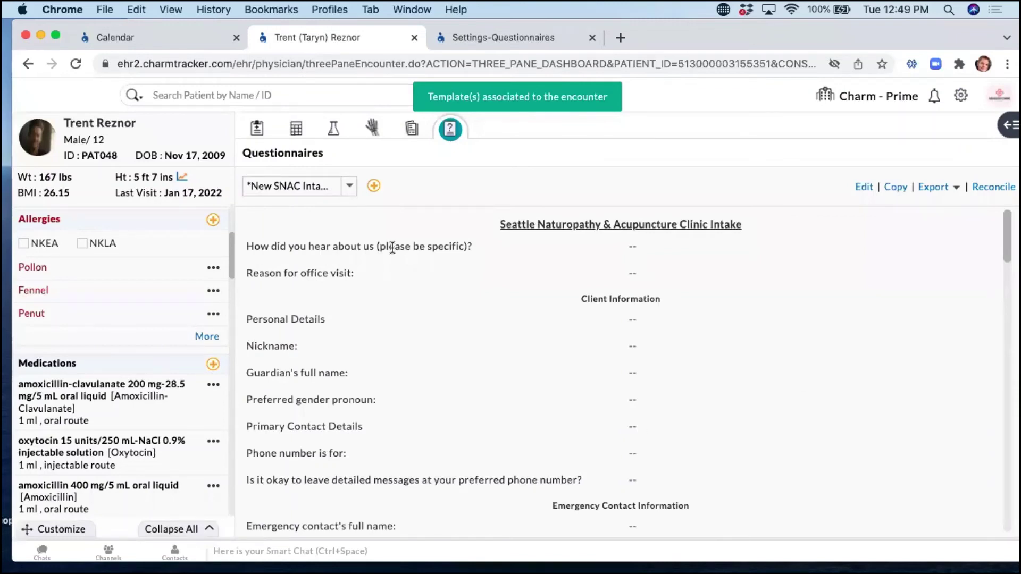
{"action": "left_click_drag", "start_coordinate": [935, 37], "coordinate": [885, 36]}
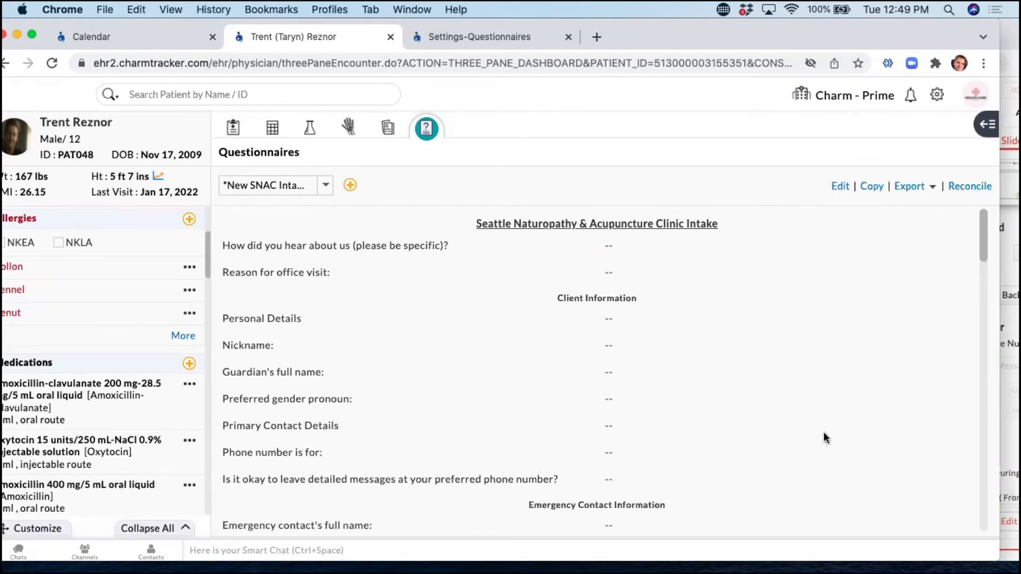
{"action": "left_click_drag", "start_coordinate": [606, 47], "coordinate": [640, 49]}
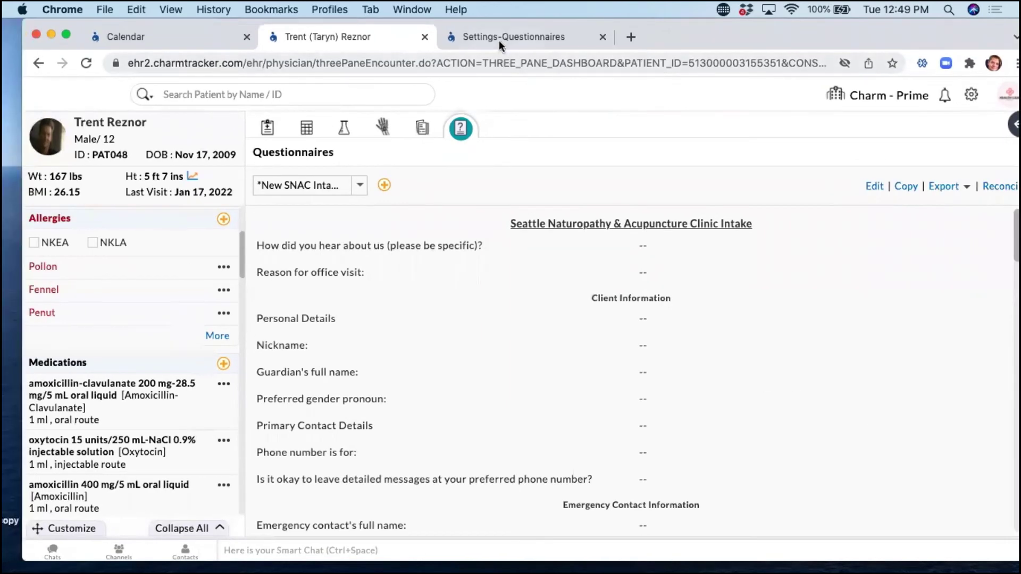
{"action": "left_click", "coordinate": [499, 40]}
{"action": "left_click", "coordinate": [857, 290]}
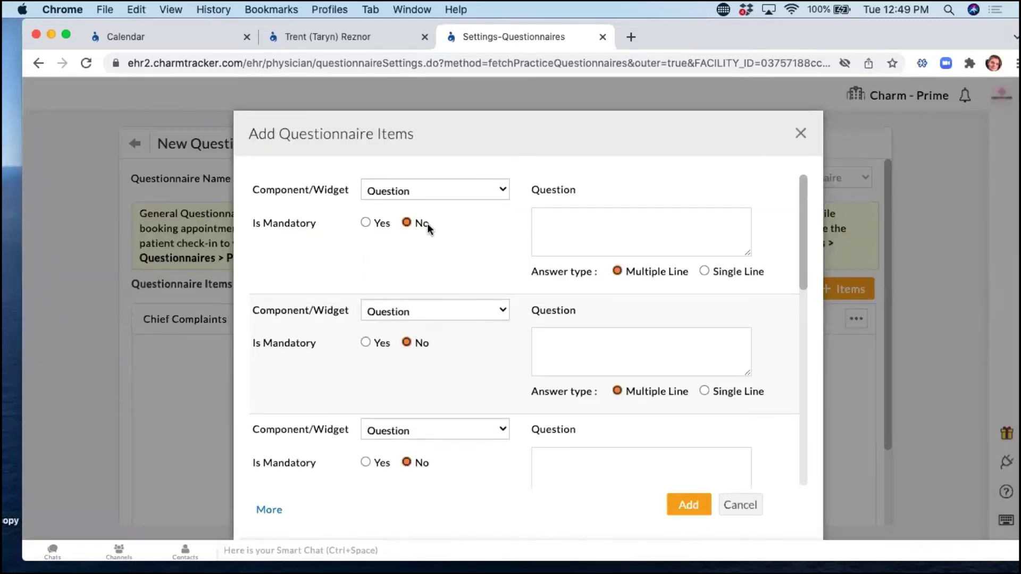
{"action": "left_click", "coordinate": [419, 190]}
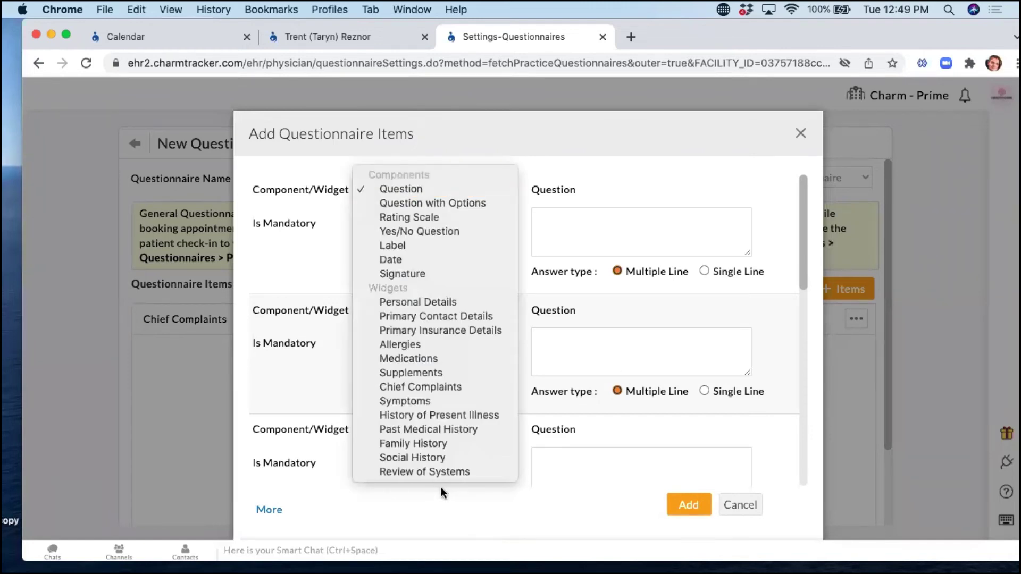
{"action": "left_click", "coordinate": [428, 415]}
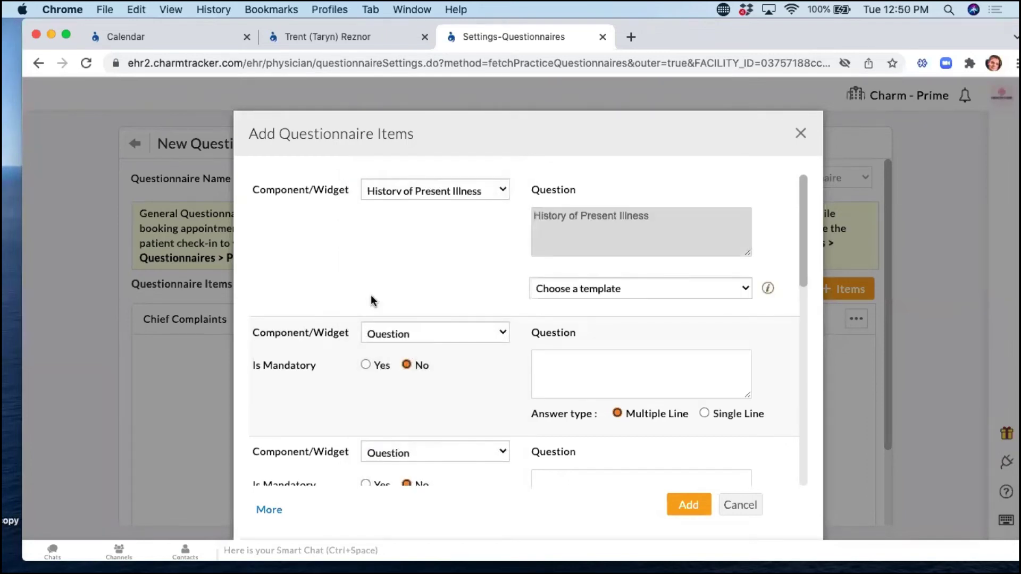
{"action": "left_click", "coordinate": [637, 291]}
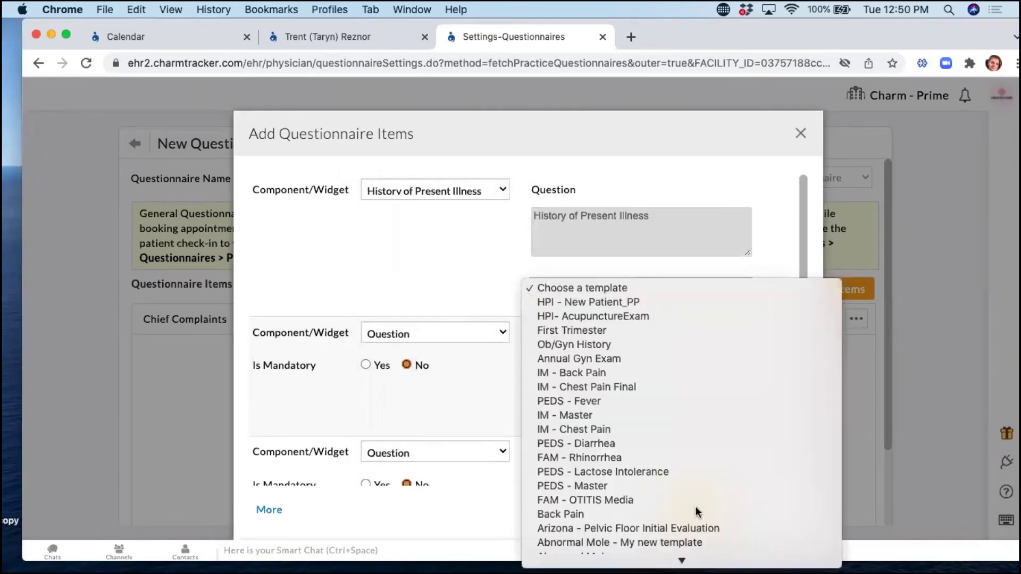
{"action": "left_click", "coordinate": [608, 430]}
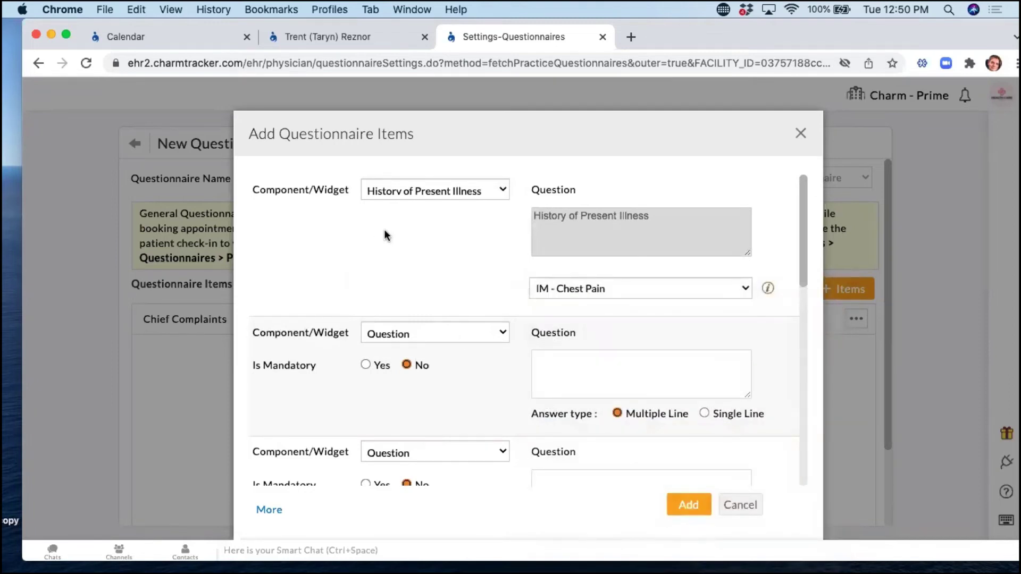
{"action": "left_click", "coordinate": [736, 505]}
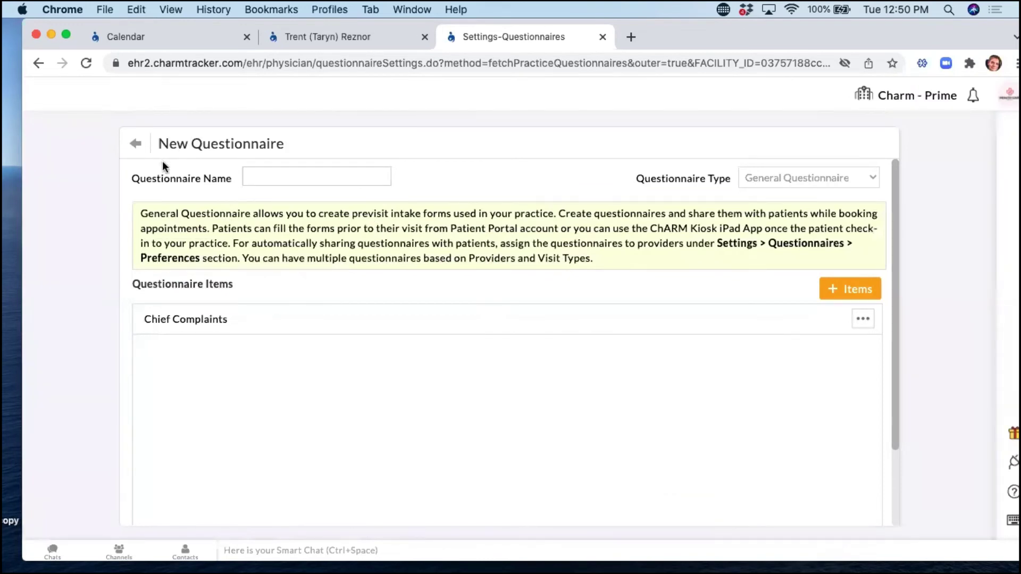
{"action": "left_click", "coordinate": [337, 39]}
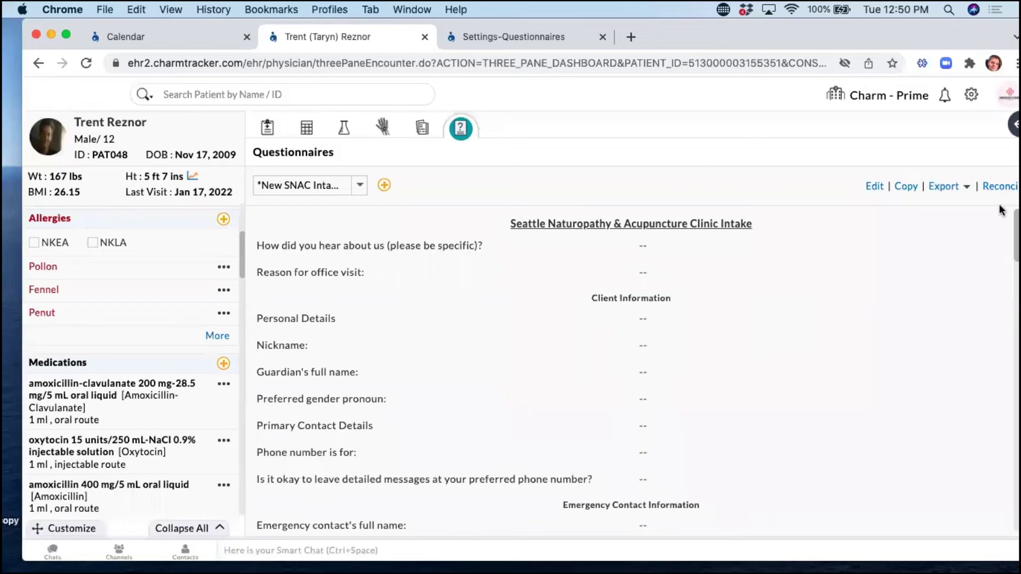
Switch to the appointment calendar and decline the Start Encounter prompt.
{"action": "left_click_drag", "start_coordinate": [933, 35], "coordinate": [882, 37]}
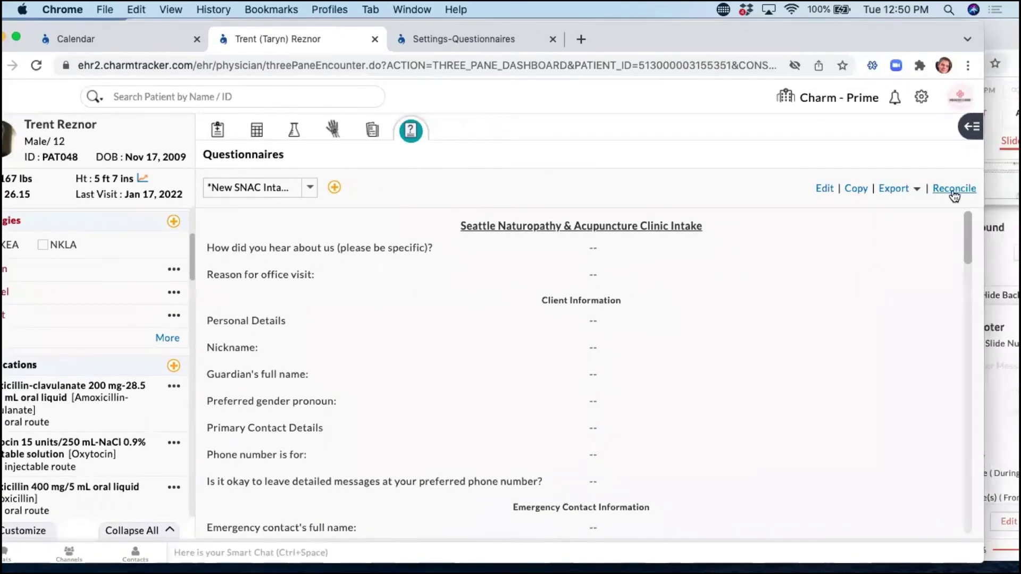
{"action": "left_click_drag", "start_coordinate": [164, 48], "coordinate": [275, 49]}
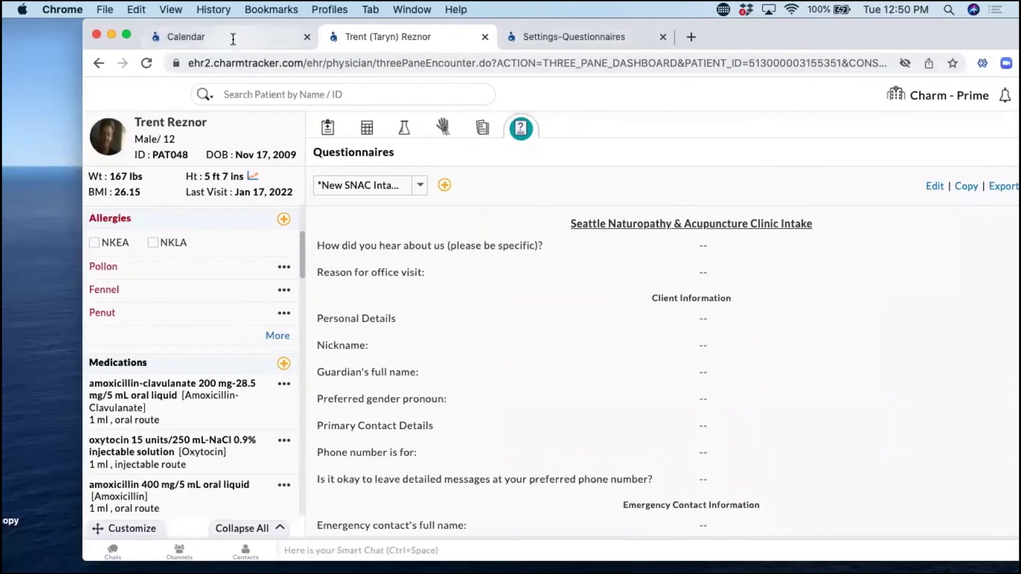
{"action": "left_click", "coordinate": [232, 39]}
{"action": "left_click", "coordinate": [687, 276]}
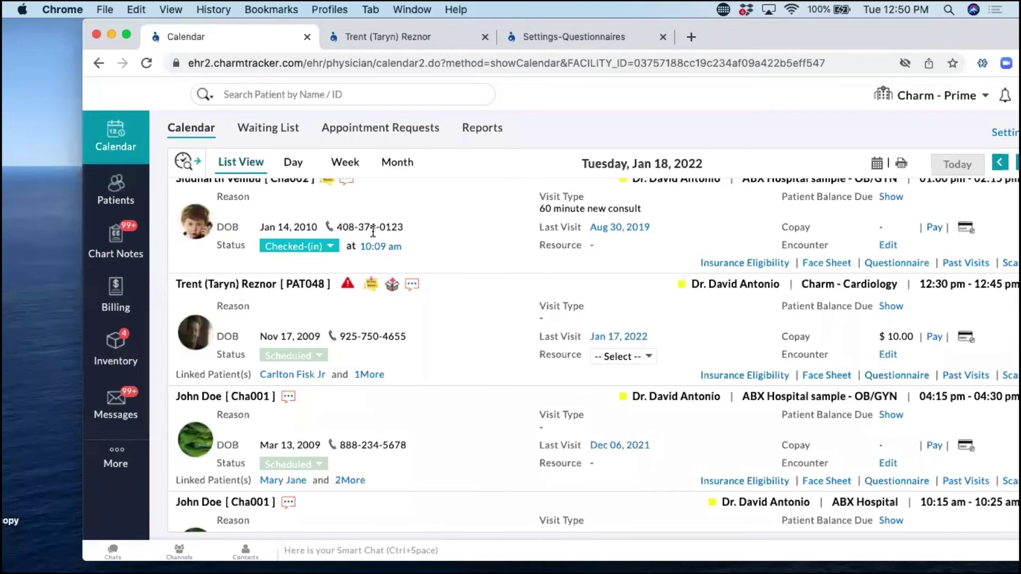
Open the patient's chart from his appointment, dismiss the alerts, and view his Questionnaires.
{"action": "scroll", "coordinate": [378, 234], "scroll_direction": "down", "scroll_amount": 1}
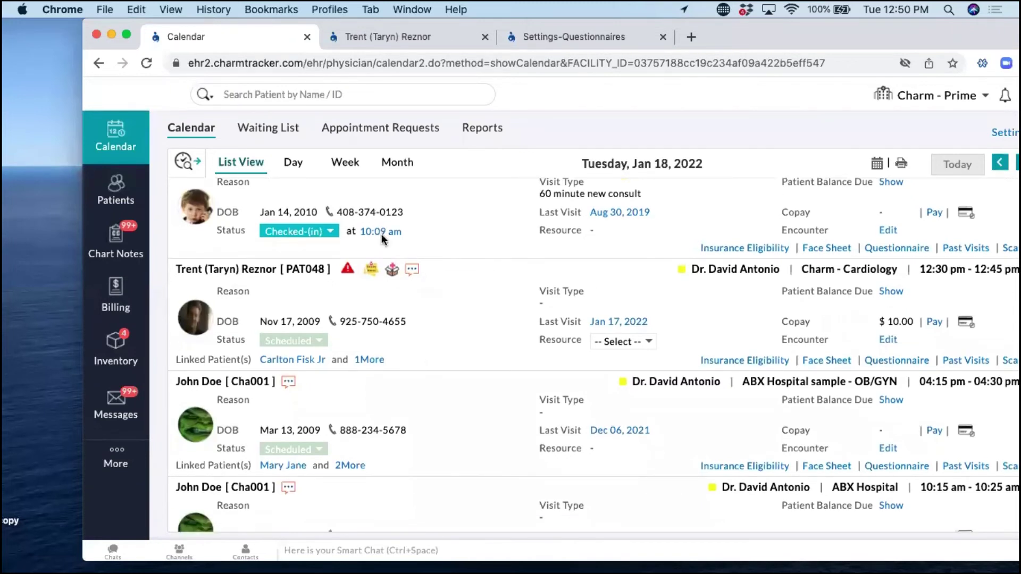
{"action": "left_click", "coordinate": [252, 269]}
{"action": "left_click", "coordinate": [748, 338]}
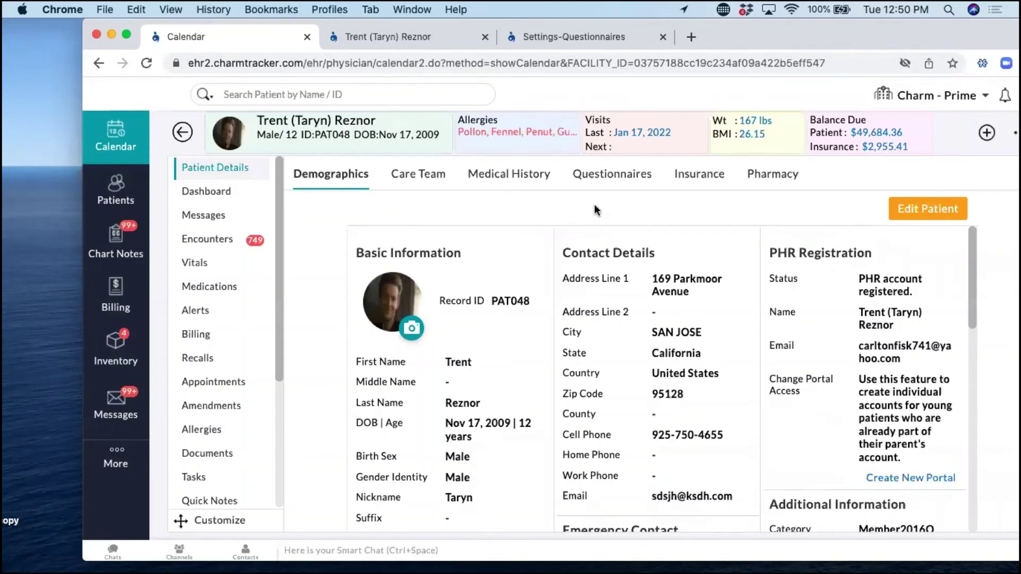
{"action": "left_click", "coordinate": [604, 174]}
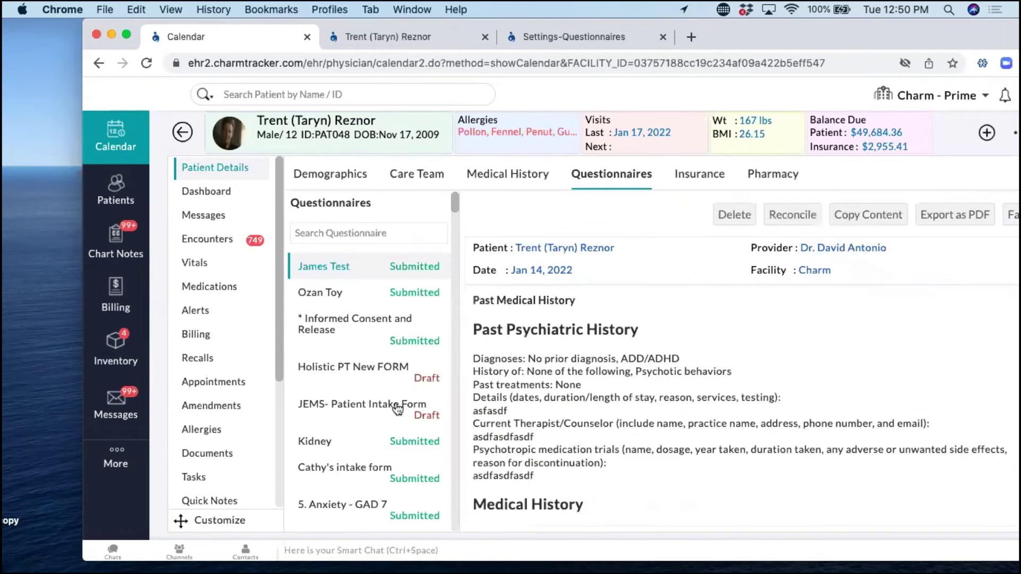
{"action": "left_click_drag", "start_coordinate": [785, 33], "coordinate": [732, 30]}
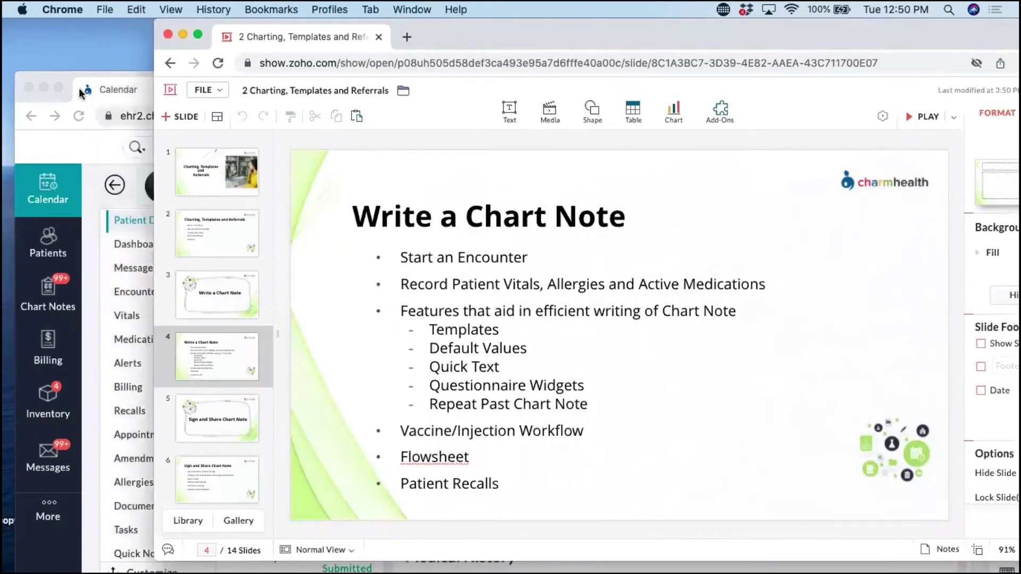
Bring the CharmHealth window back in front of the Zoho Show slides and reposition it.
{"action": "left_click", "coordinate": [67, 72]}
{"action": "left_click_drag", "start_coordinate": [716, 74], "coordinate": [689, 54]}
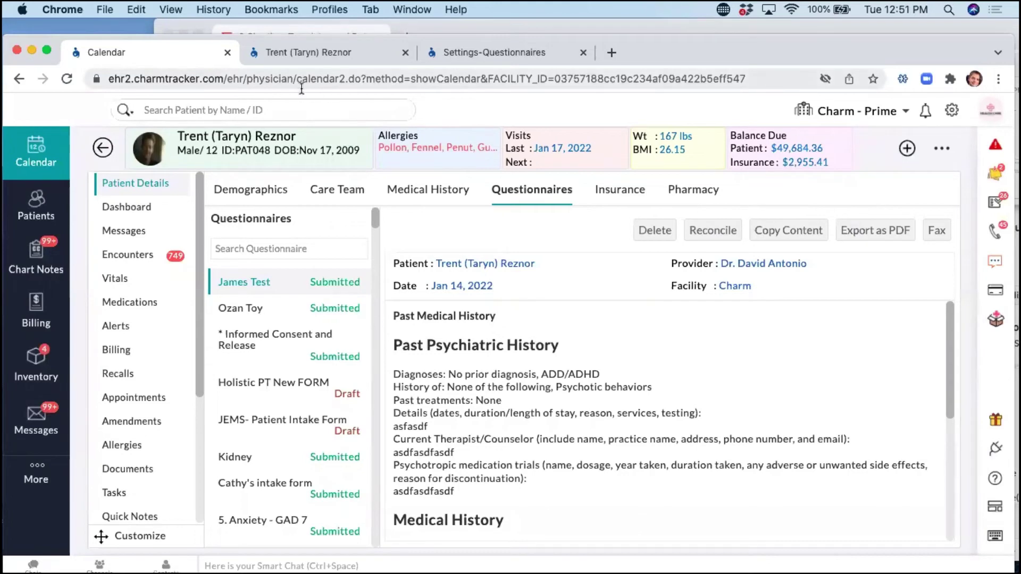
Show the patient's past chart notes in the encounter, collapsing the current note.
{"action": "left_click", "coordinate": [324, 53]}
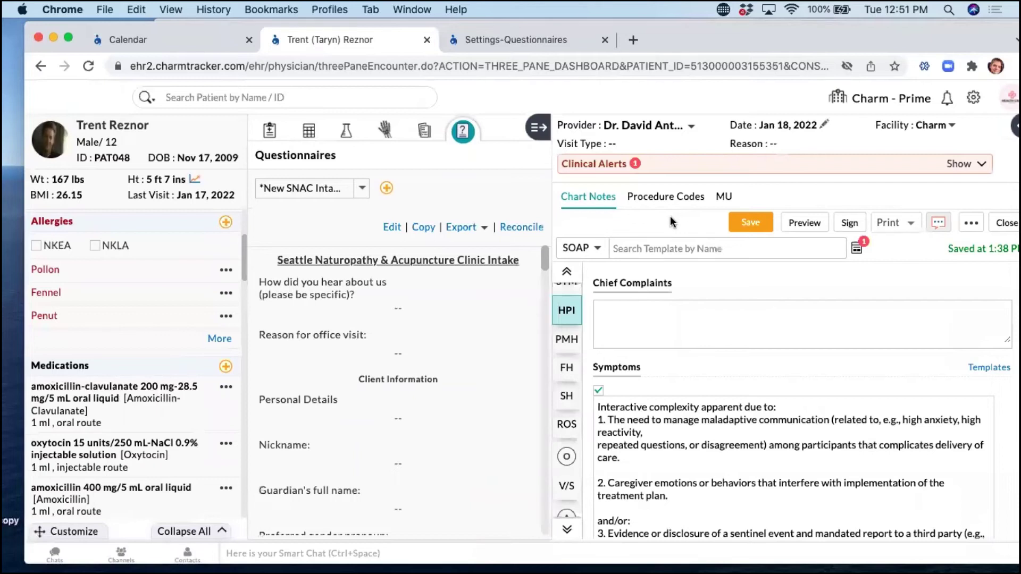
{"action": "left_click", "coordinate": [269, 132]}
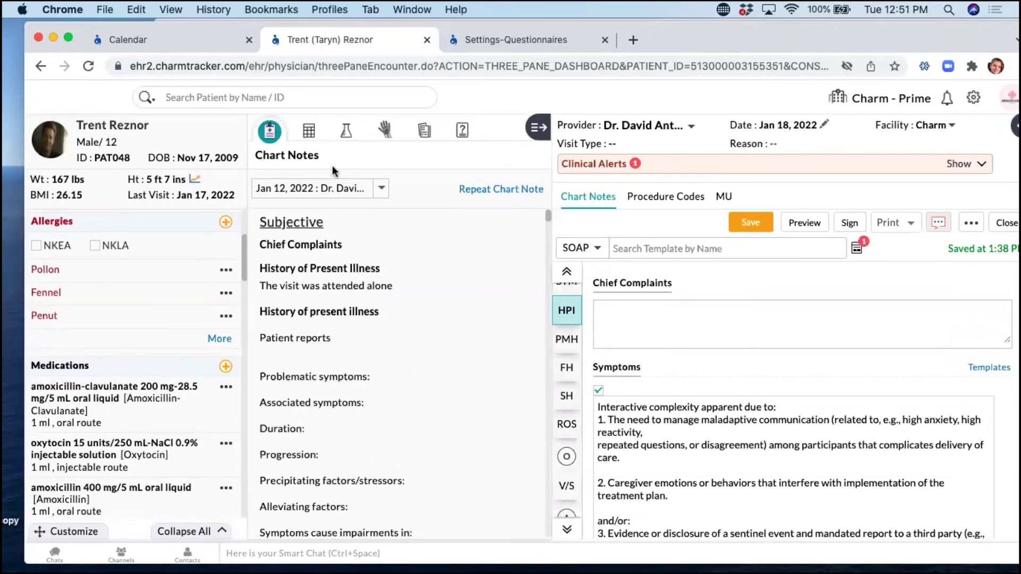
{"action": "left_click", "coordinate": [538, 128]}
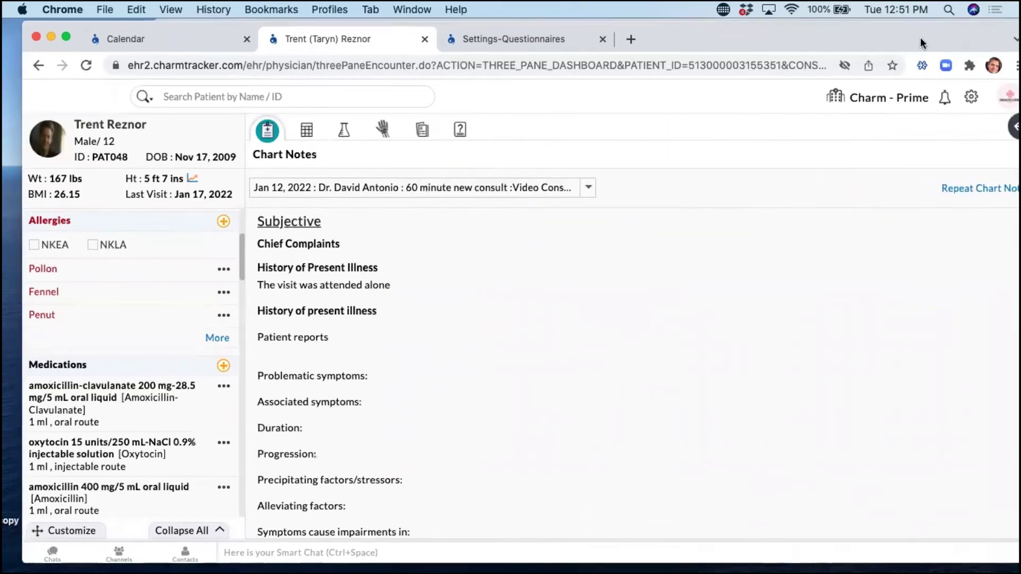
Tick recommendations and procedure codes with Dx pointers in Repeat Chart Note, close it, restore the note.
{"action": "left_click", "coordinate": [970, 197]}
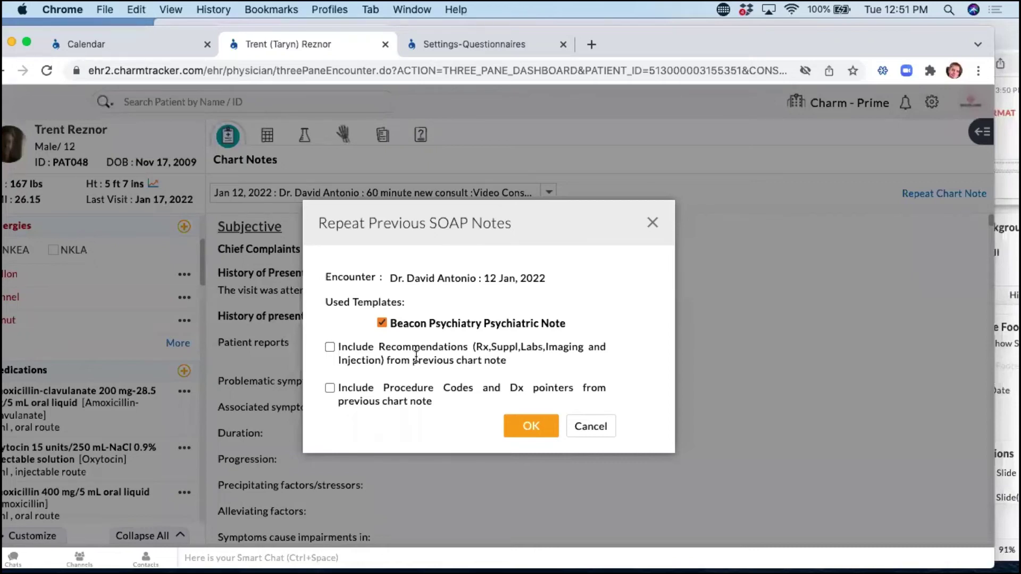
{"action": "left_click", "coordinate": [330, 347]}
{"action": "left_click", "coordinate": [331, 389]}
{"action": "left_click", "coordinate": [580, 423]}
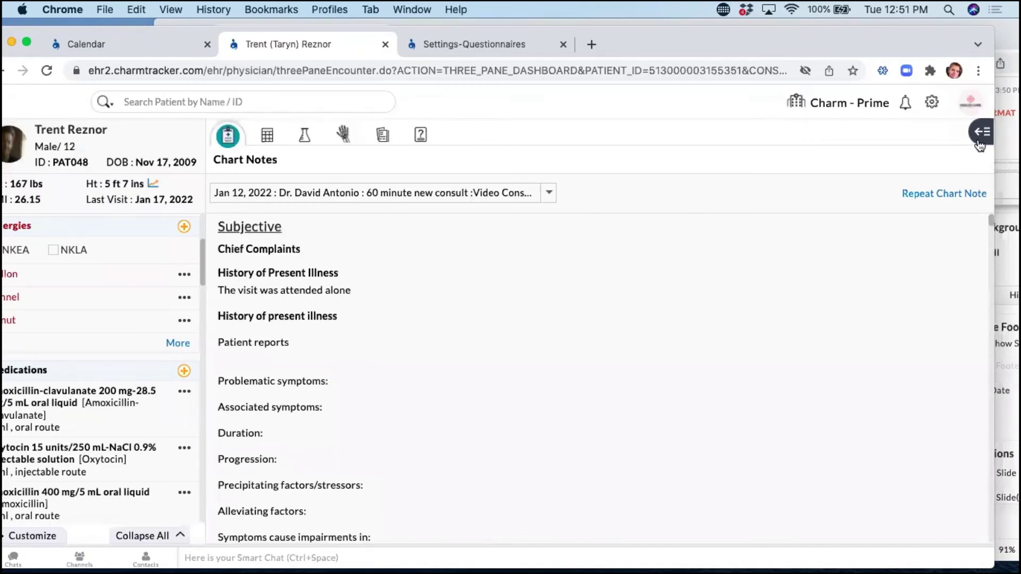
{"action": "left_click", "coordinate": [979, 139]}
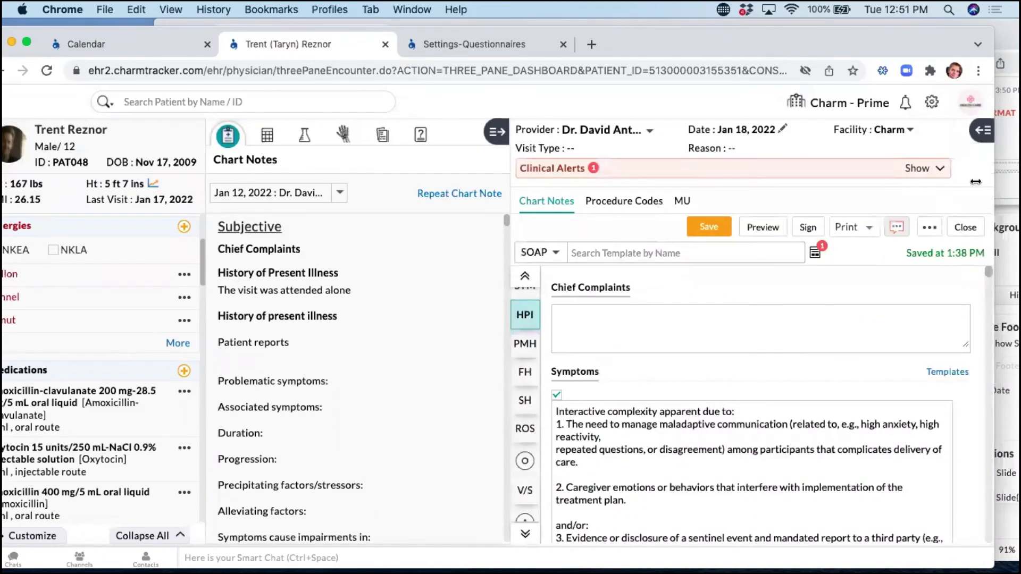
{"action": "left_click", "coordinate": [984, 131]}
Scroll the encounter note to its end, showing the empty Vaccines through Referral sections.
{"action": "mouse_move", "coordinate": [643, 40]}
{"action": "left_mouse_down"}
{"action": "mouse_move", "coordinate": [733, 35]}
{"action": "mouse_move", "coordinate": [632, 36]}
{"action": "left_mouse_up"}
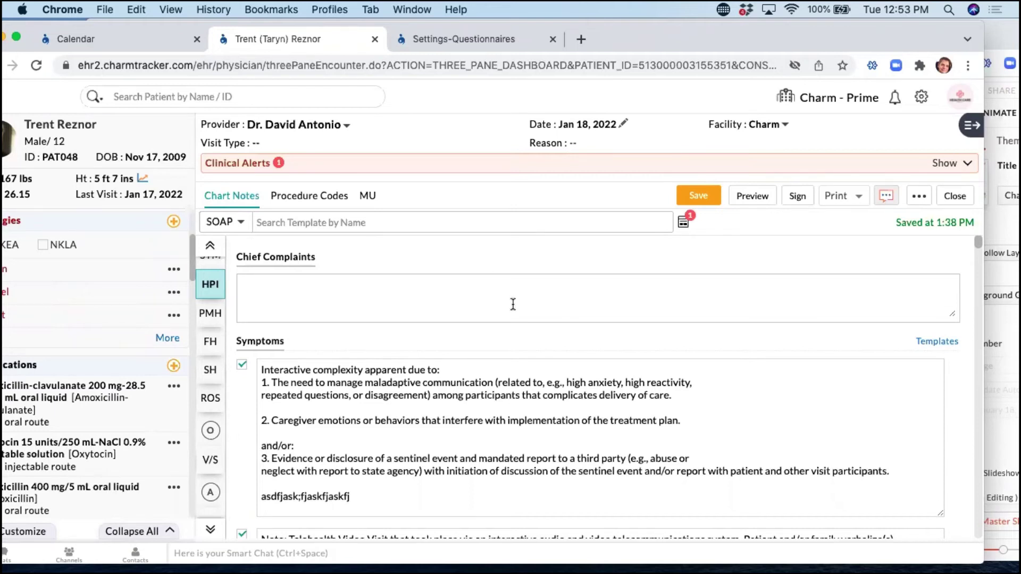
{"action": "scroll", "coordinate": [547, 416], "scroll_direction": "down", "scroll_amount": 10}
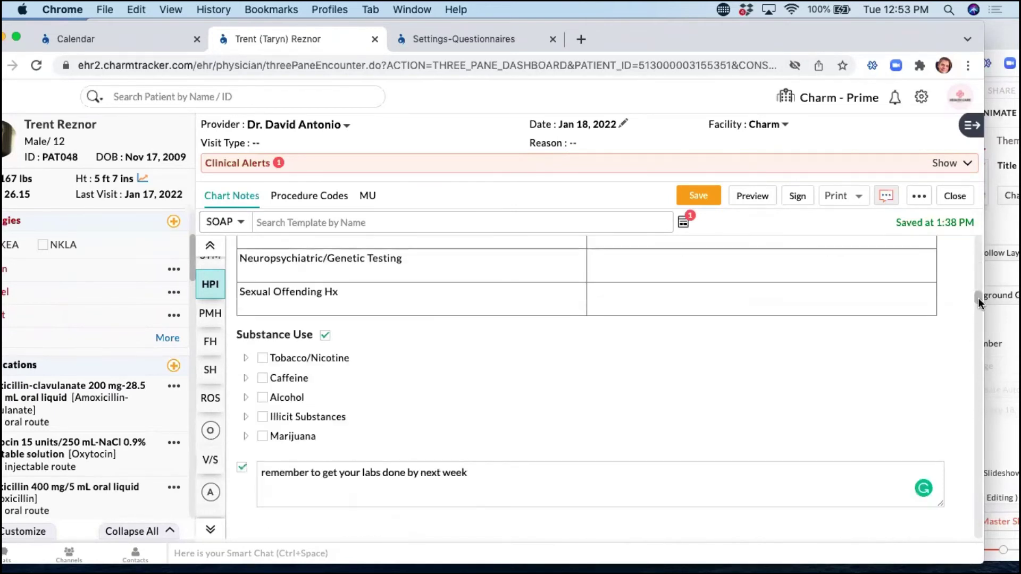
{"action": "scroll", "coordinate": [980, 441], "scroll_direction": "up", "scroll_amount": 1}
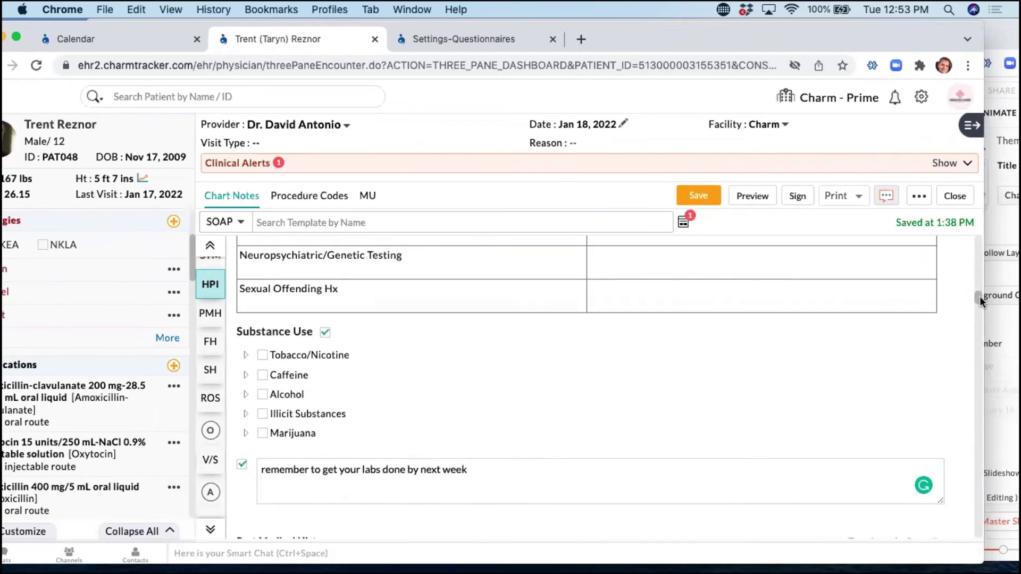
{"action": "left_click_drag", "start_coordinate": [978, 299], "coordinate": [978, 532]}
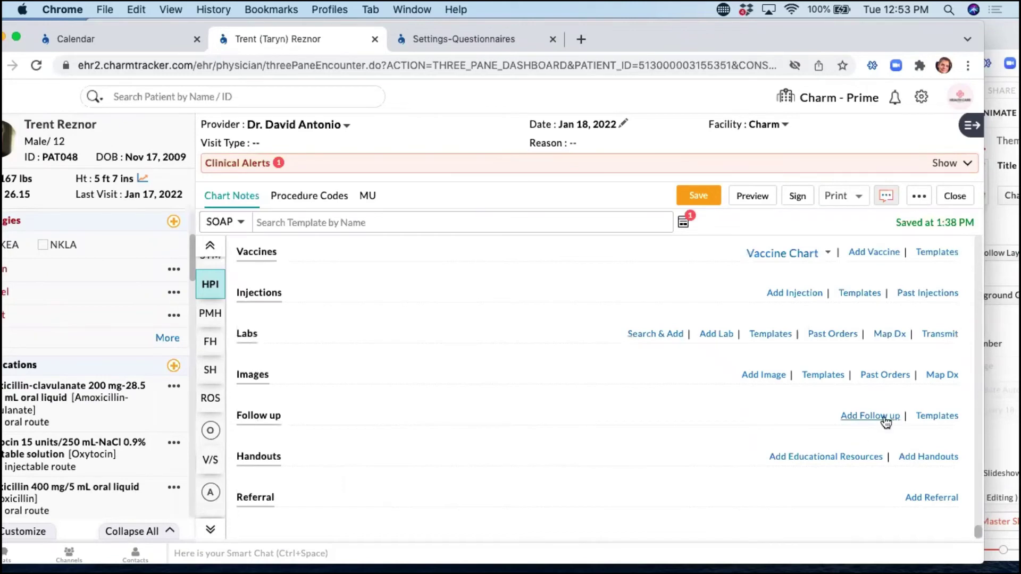
Pick Office Visit as the follow-up type, then cancel without adding the follow-up.
{"action": "left_click", "coordinate": [369, 398]}
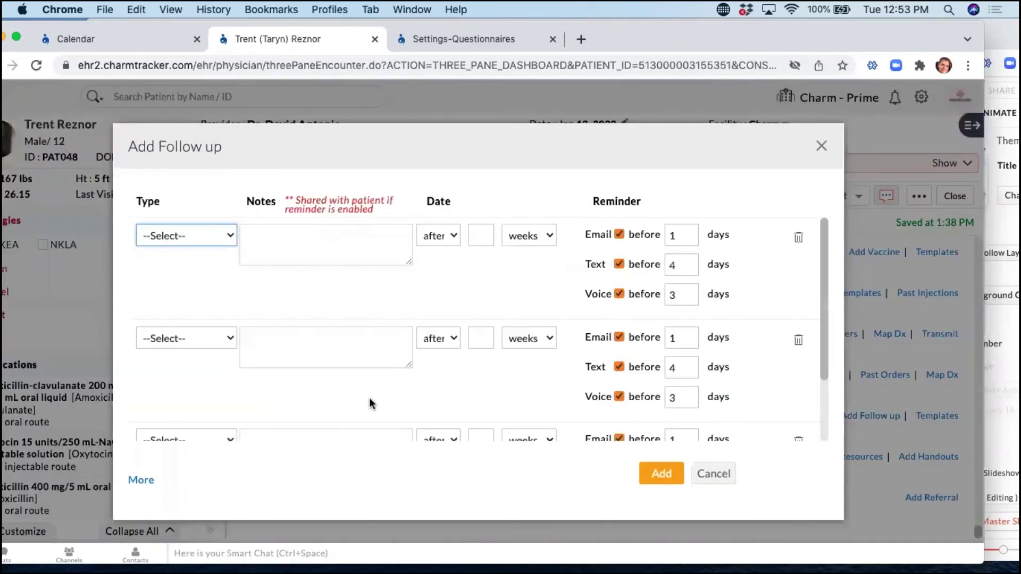
{"action": "left_click", "coordinate": [154, 234]}
{"action": "key", "text": "Down"}
{"action": "key", "text": "Down"}
{"action": "key", "text": "Down"}
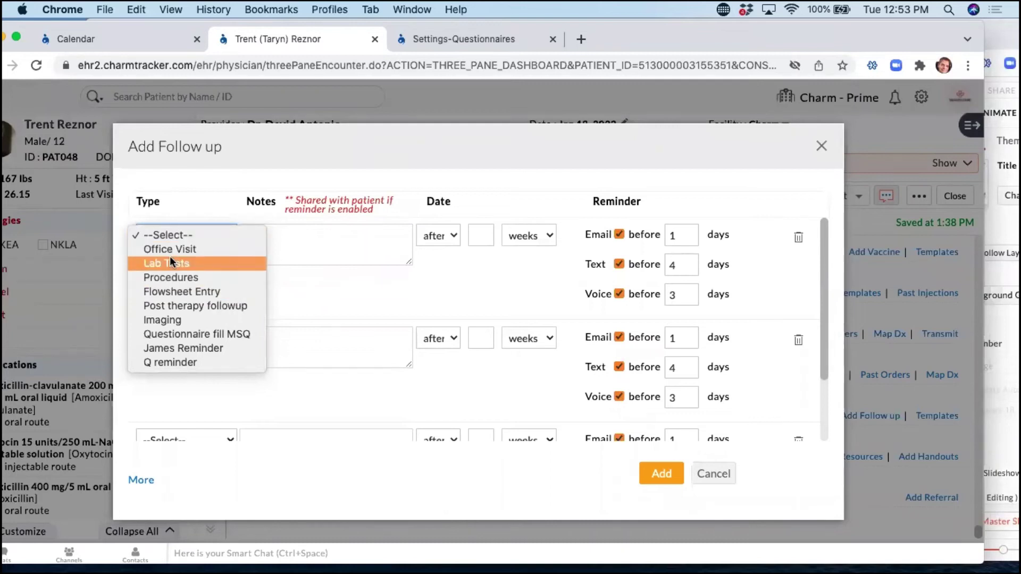
{"action": "left_click", "coordinate": [176, 242]}
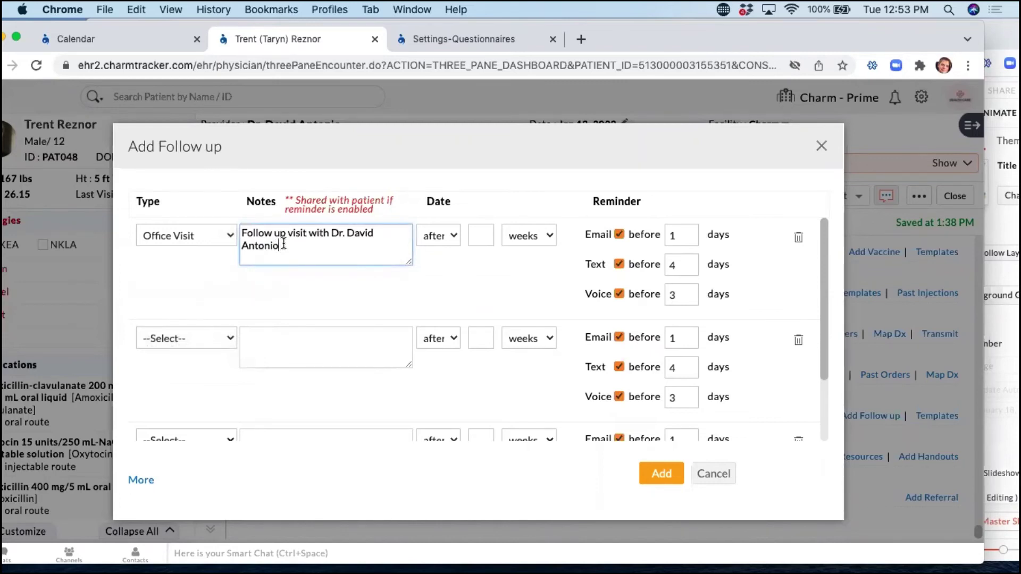
{"action": "left_click", "coordinate": [715, 480]}
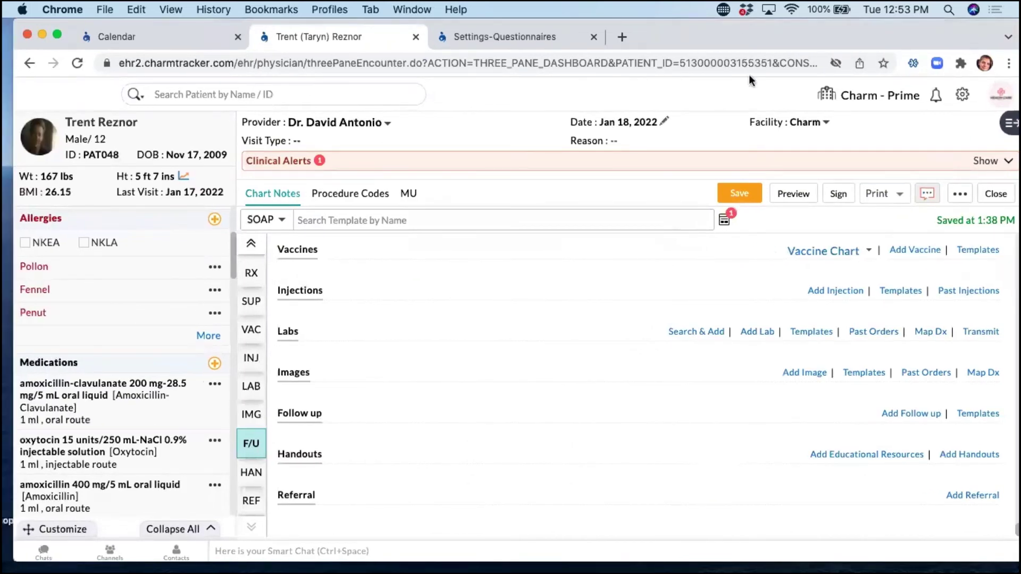
Discard the empty new questionnaire and return to the main Settings overview.
{"action": "left_click", "coordinate": [493, 41]}
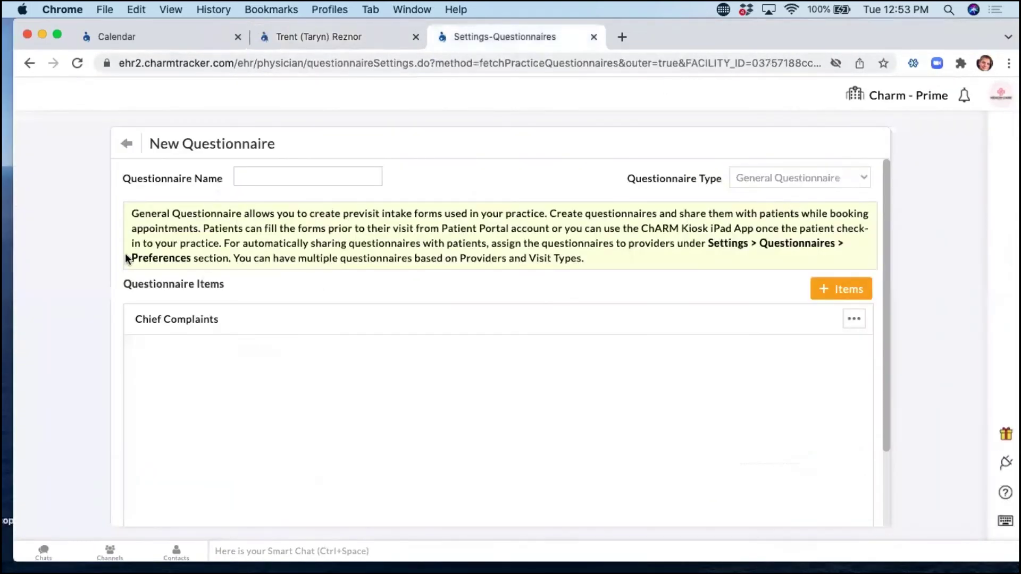
{"action": "left_click", "coordinate": [125, 146]}
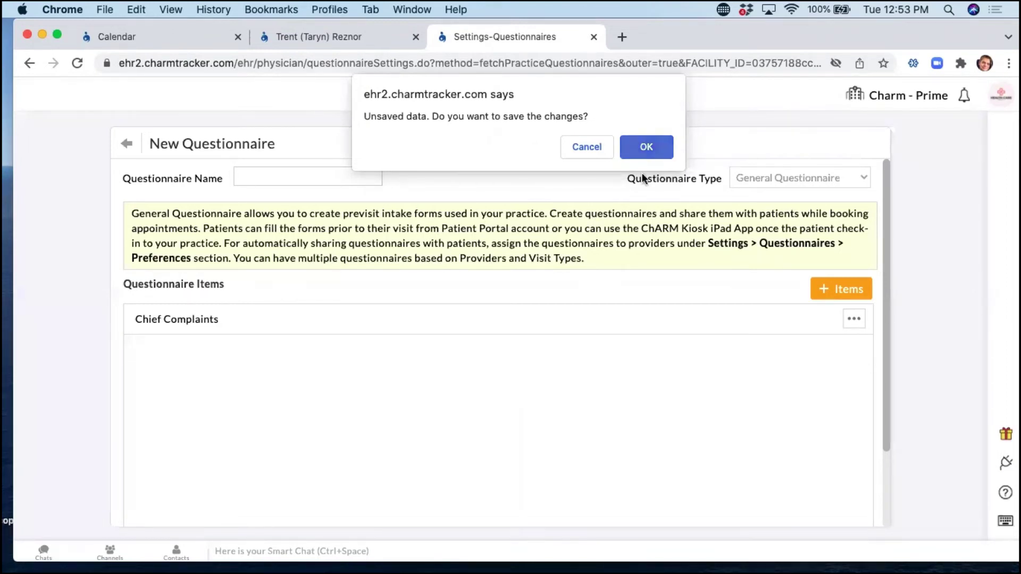
{"action": "left_click", "coordinate": [645, 151]}
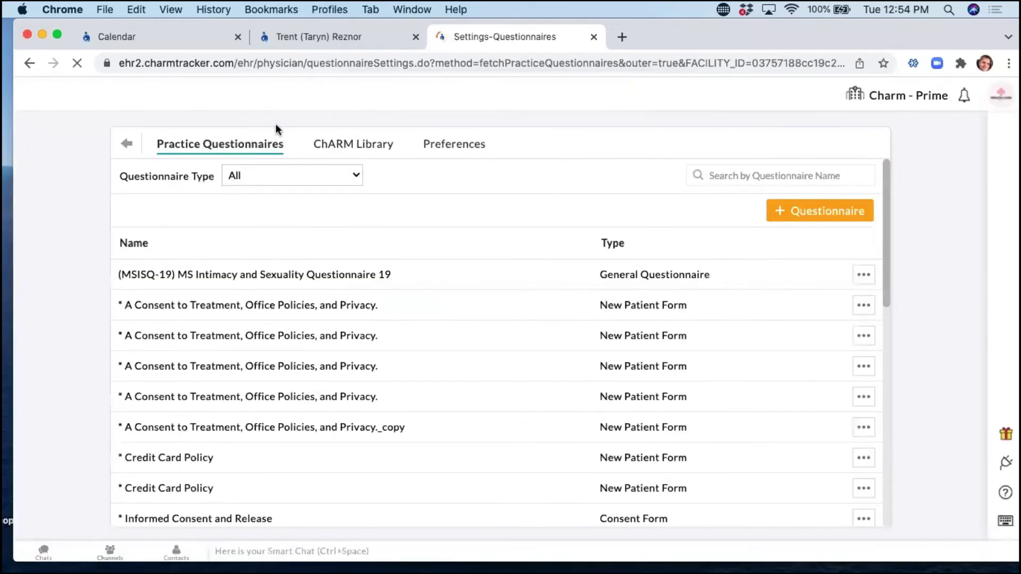
{"action": "left_click", "coordinate": [127, 143]}
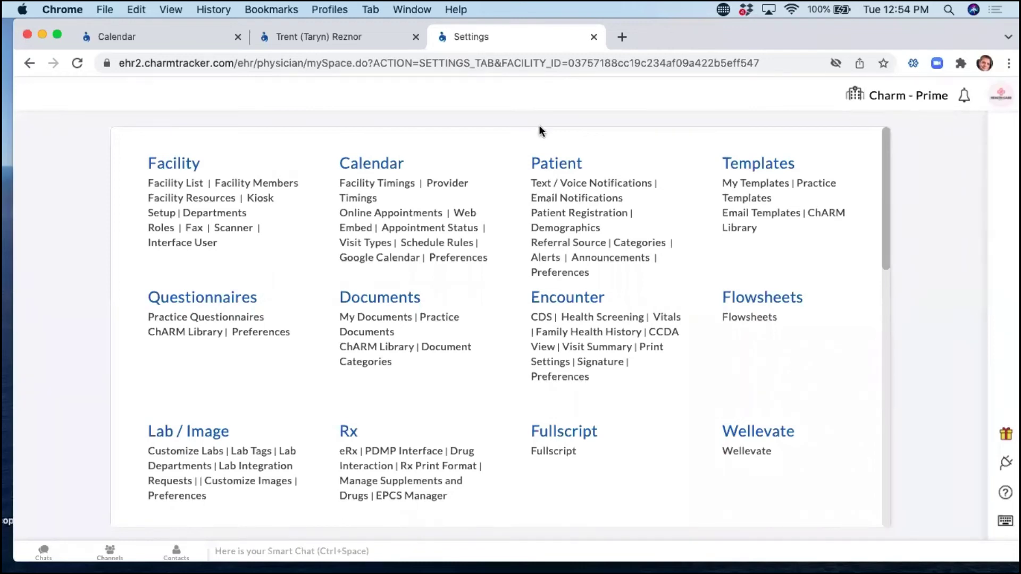
Open the Patient Recall types settings.
{"action": "scroll", "coordinate": [433, 259], "scroll_direction": "down", "scroll_amount": 3}
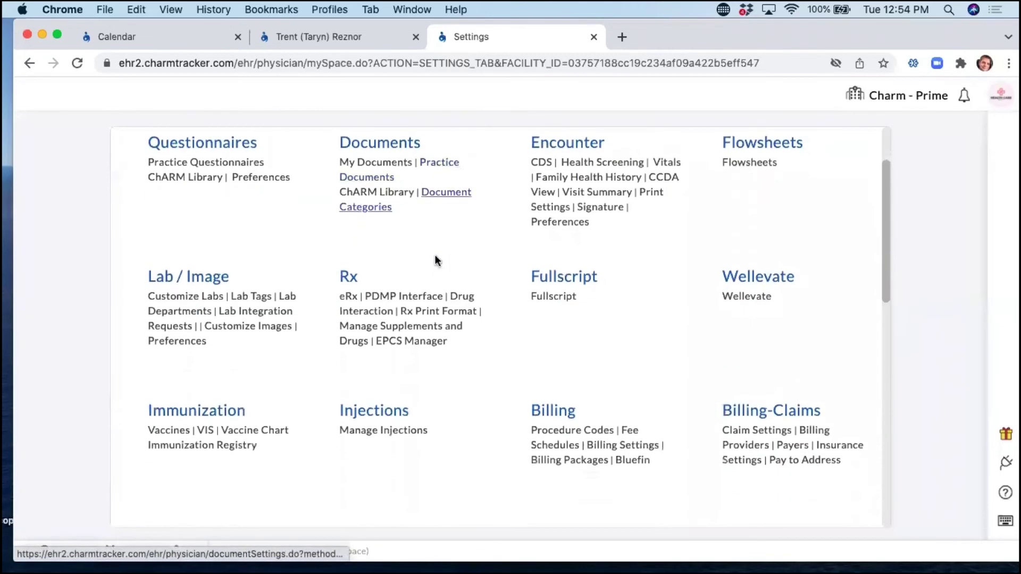
{"action": "scroll", "coordinate": [435, 259], "scroll_direction": "down", "scroll_amount": 7}
{"action": "scroll", "coordinate": [435, 254], "scroll_direction": "up", "scroll_amount": 1}
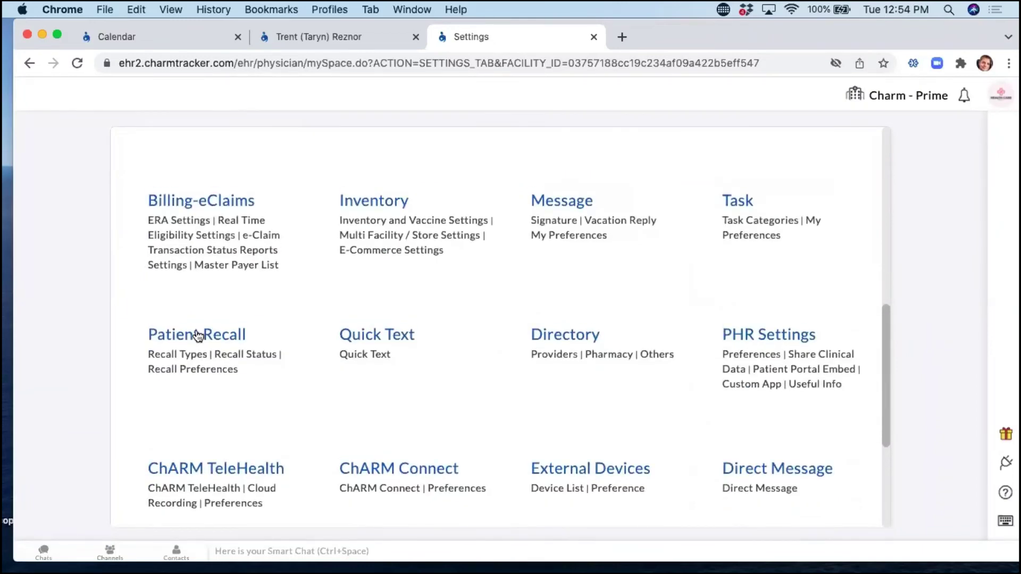
{"action": "left_click", "coordinate": [185, 356]}
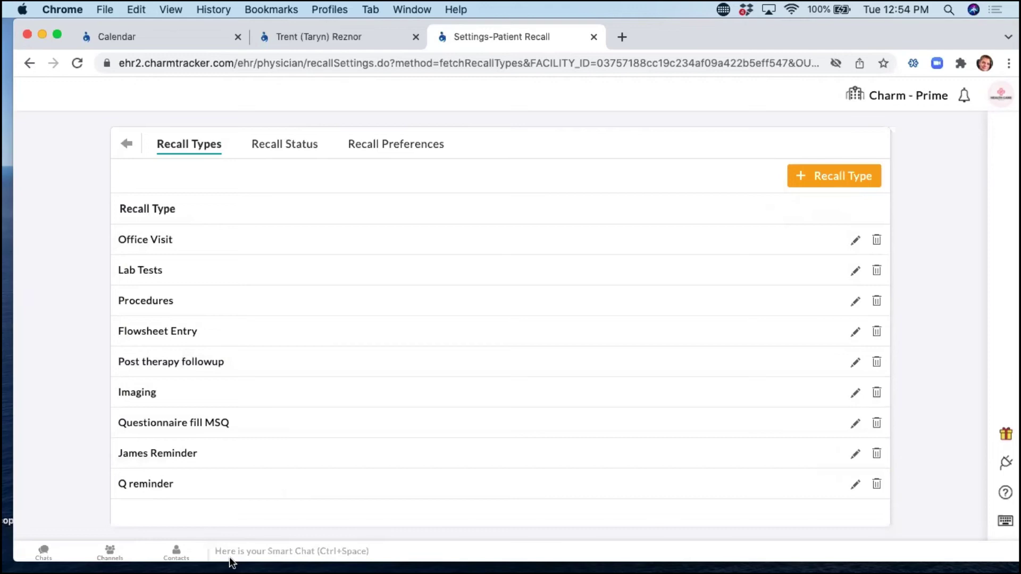
Add a recall type named 'FOLLOW UP MED AS', then view the Recall Status list.
{"action": "left_click", "coordinate": [824, 190]}
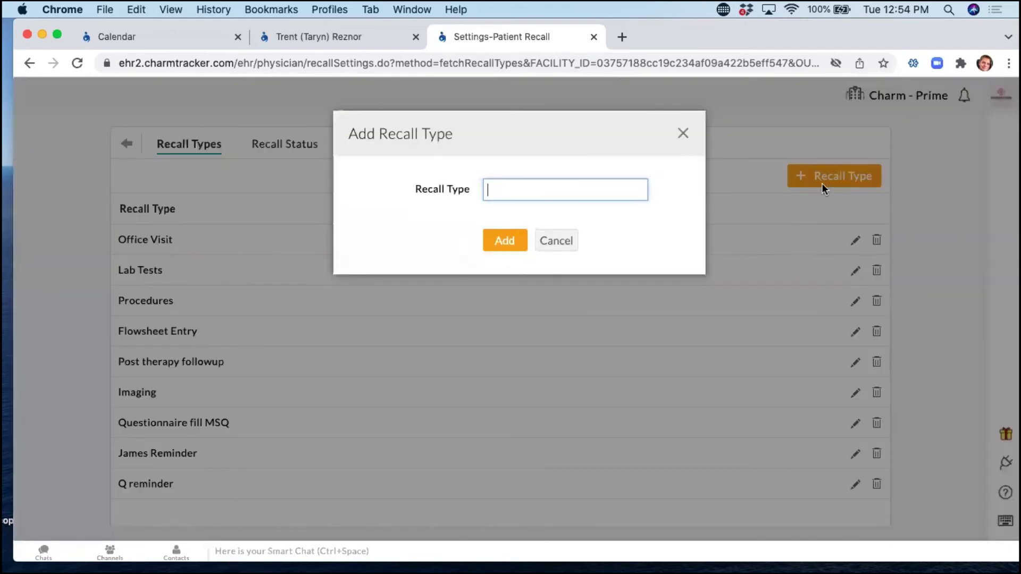
{"action": "type", "text": "Therapist"}
{"action": "key", "text": "BackSpace"}
{"action": "key", "text": "BackSpace"}
{"action": "key", "text": "BackSpace"}
{"action": "key", "text": "BackSpace"}
{"action": "key", "text": "BackSpace"}
{"action": "key", "text": "BackSpace"}
{"action": "key", "text": "BackSpace"}
{"action": "key", "text": "BackSpace"}
{"action": "key", "text": "BackSpace"}
{"action": "type", "text": "FOLLOW UP "}
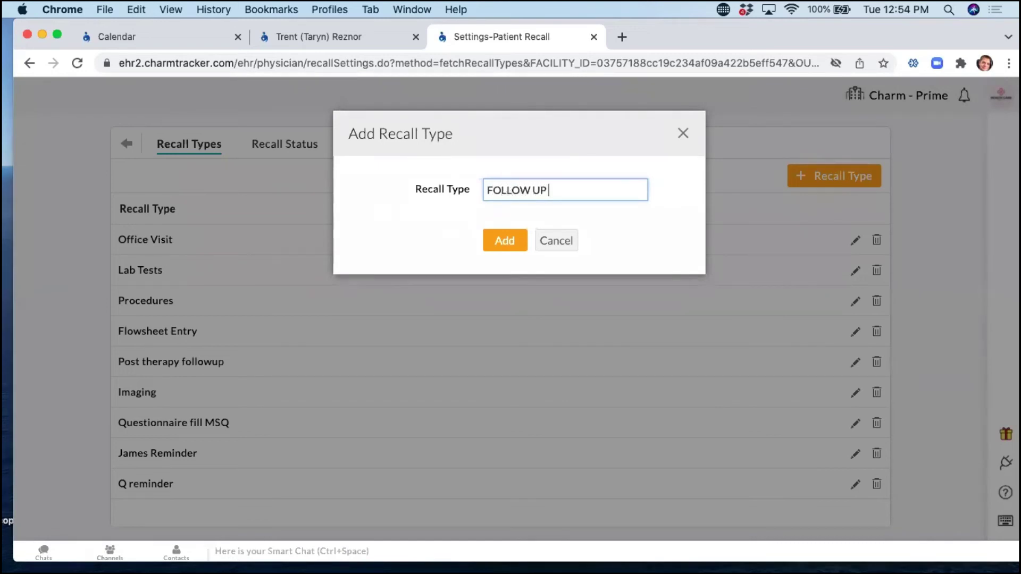
{"action": "type", "text": "MED A"}
{"action": "type", "text": "ST"}
{"action": "key", "text": "BackSpace"}
{"action": "key", "text": "BackSpace"}
{"action": "key", "text": "BackSpace"}
{"action": "key", "text": "BackSpace"}
{"action": "left_click", "coordinate": [506, 251]}
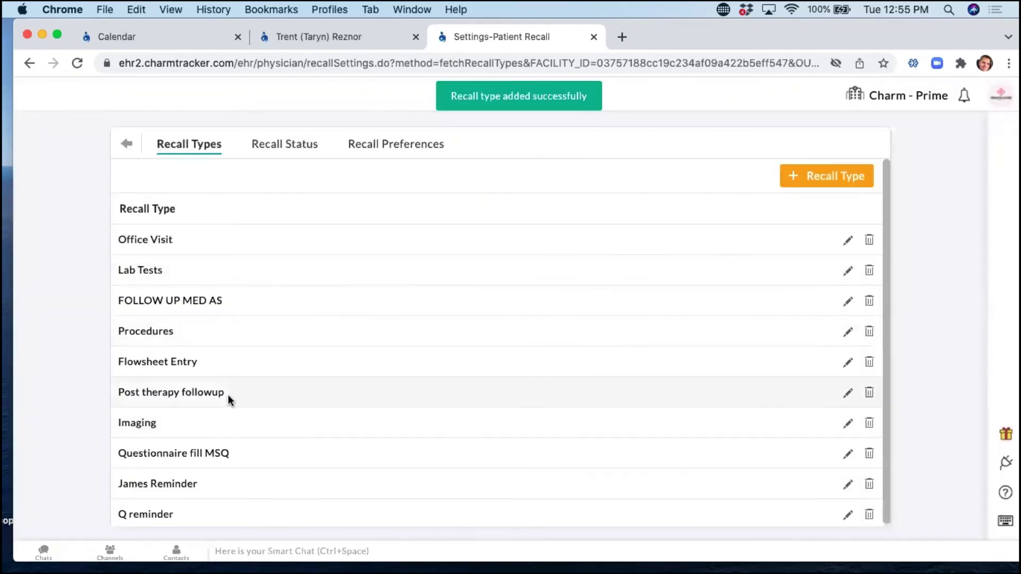
{"action": "left_click", "coordinate": [284, 144]}
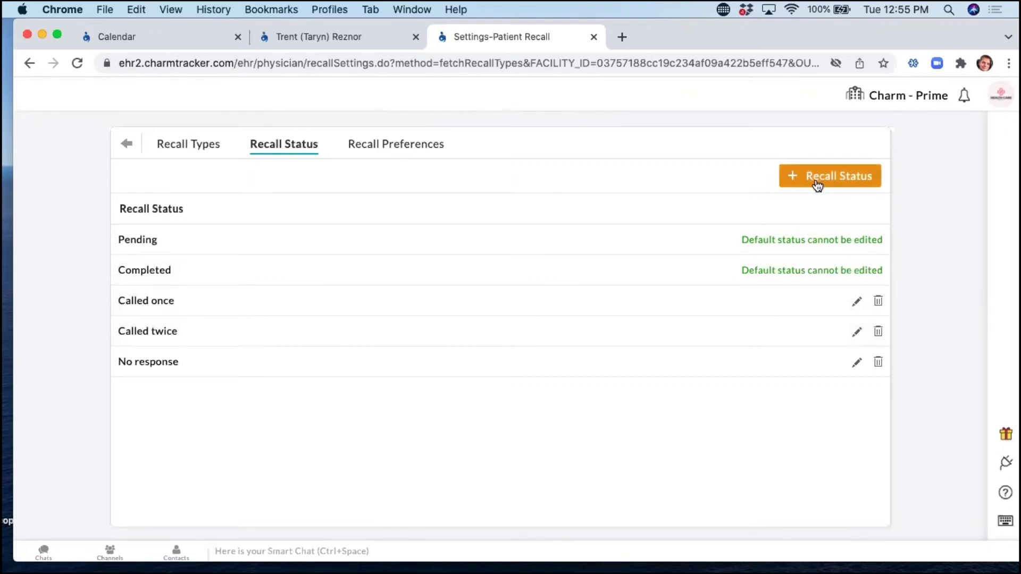
Look over Recall Preferences and Recall Types, then go back to the main Settings overview.
{"action": "left_click", "coordinate": [378, 143]}
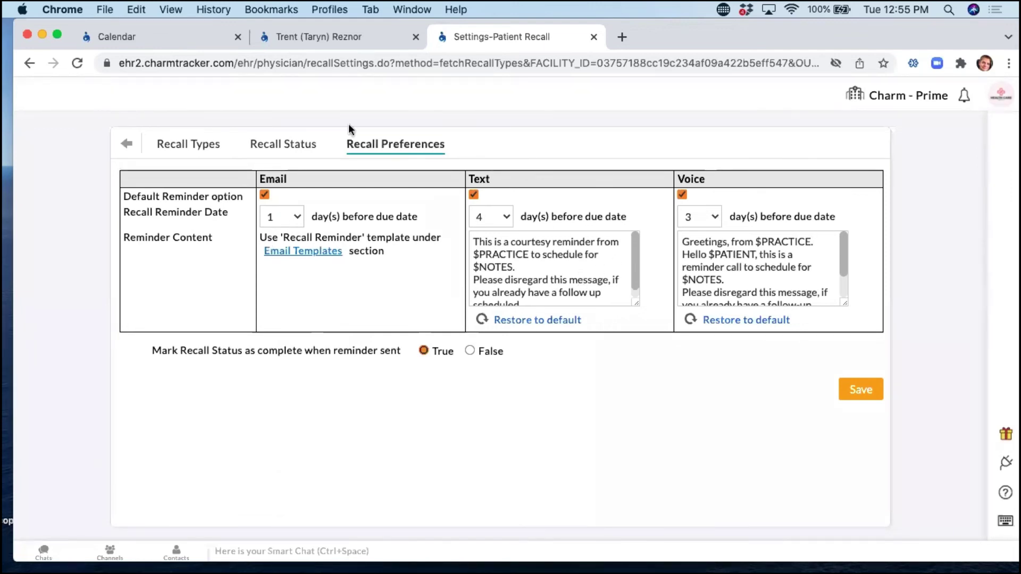
{"action": "left_click", "coordinate": [172, 144]}
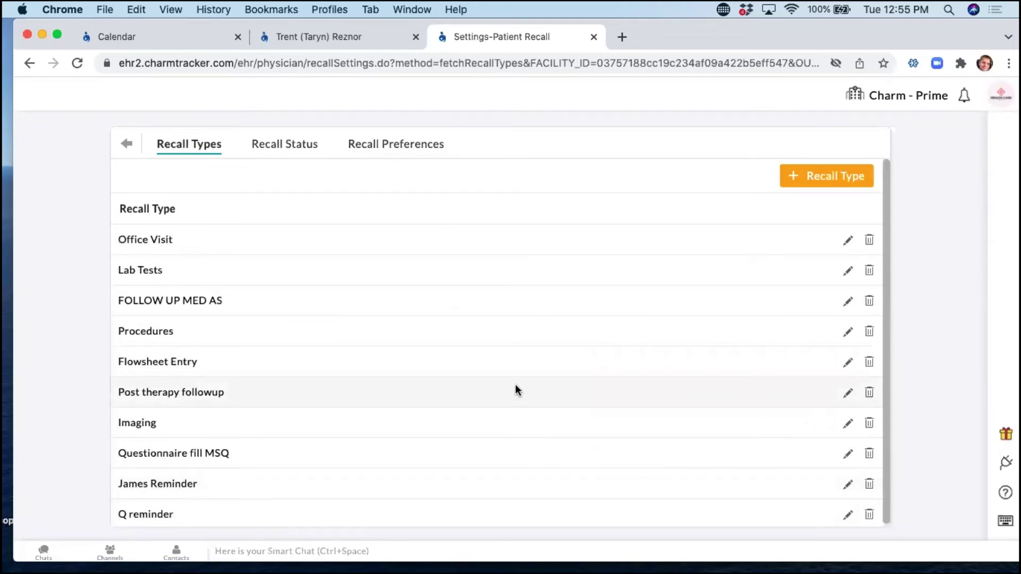
{"action": "left_click", "coordinate": [125, 144]}
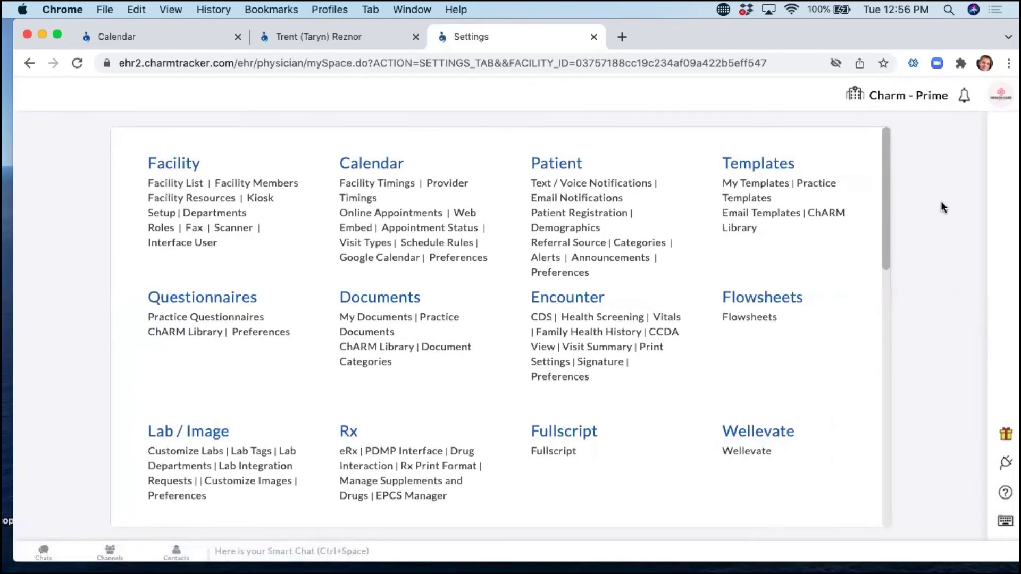
Start a new template of type Follow up from the Templates settings.
{"action": "left_click", "coordinate": [789, 168]}
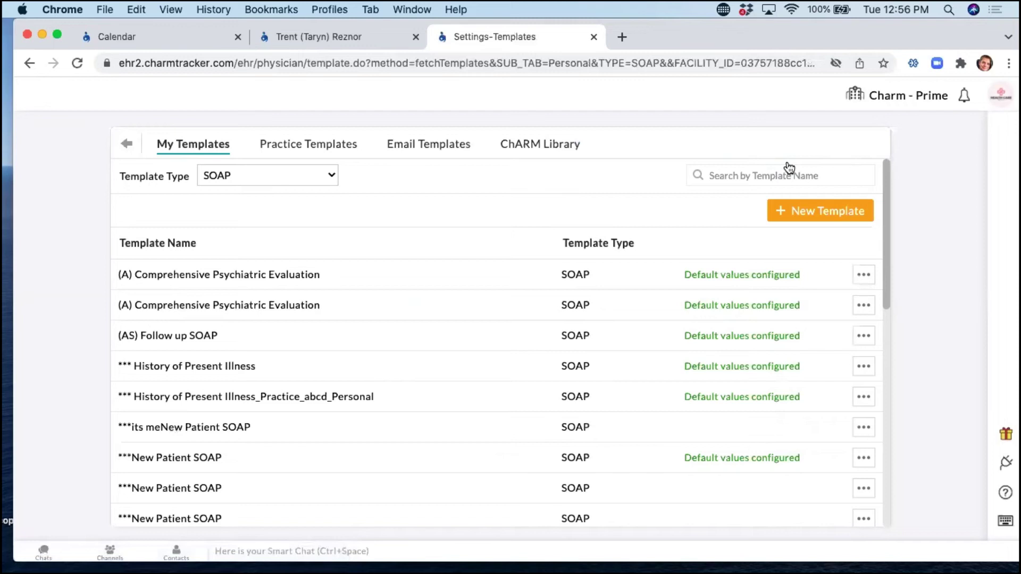
{"action": "left_click", "coordinate": [814, 217]}
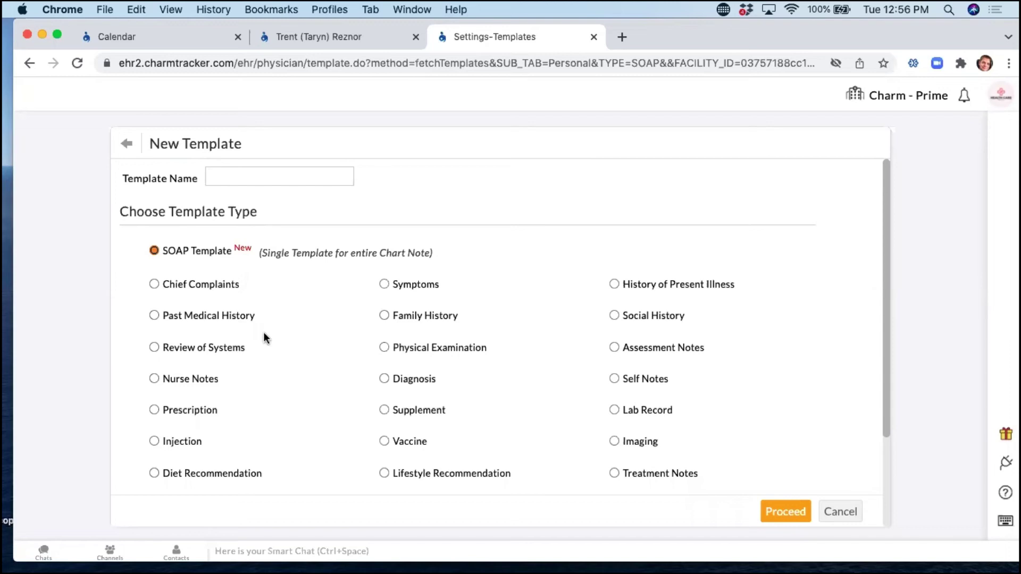
{"action": "scroll", "coordinate": [368, 351], "scroll_direction": "down", "scroll_amount": 3}
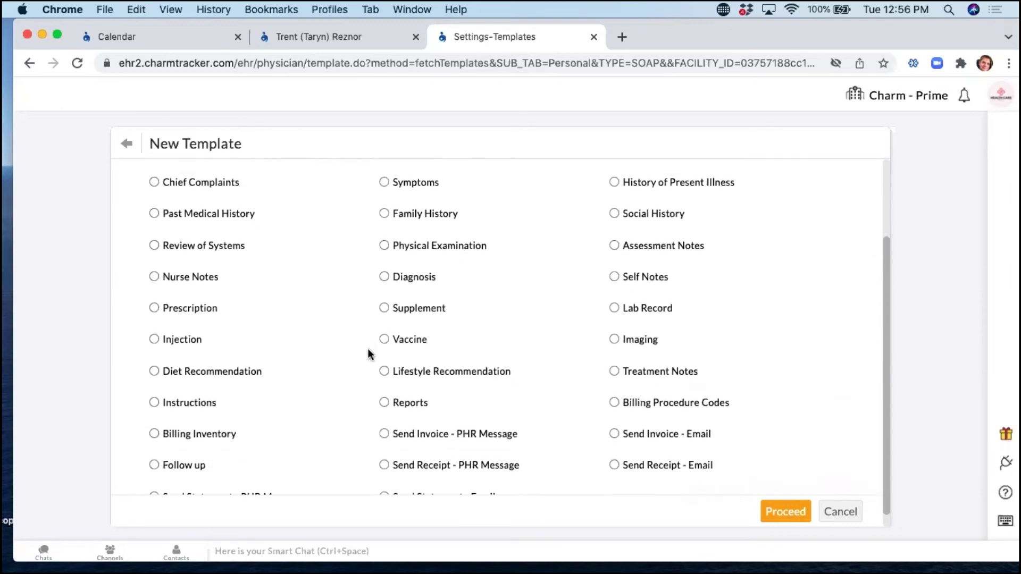
{"action": "left_click", "coordinate": [154, 451]}
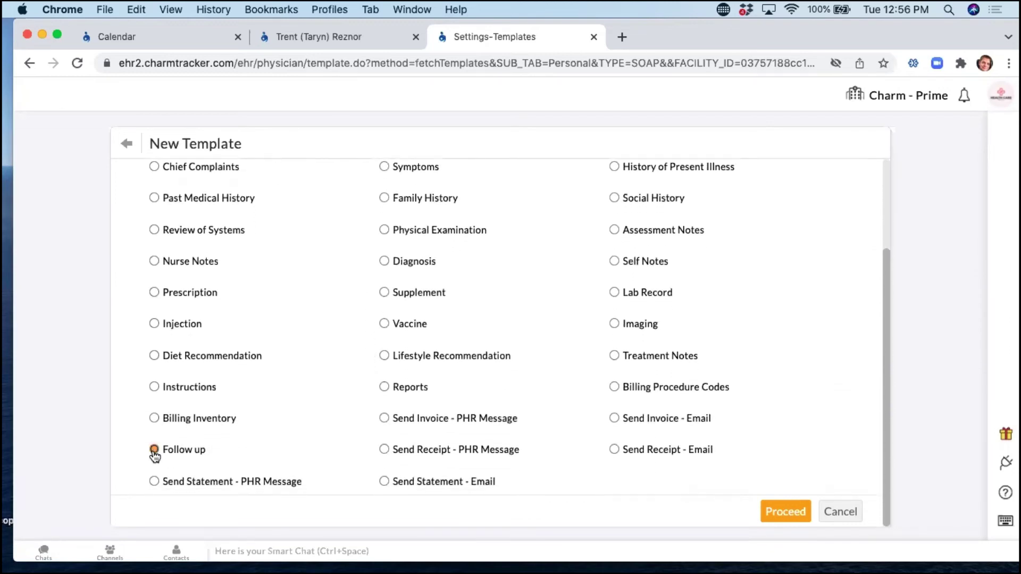
{"action": "left_click", "coordinate": [786, 512]}
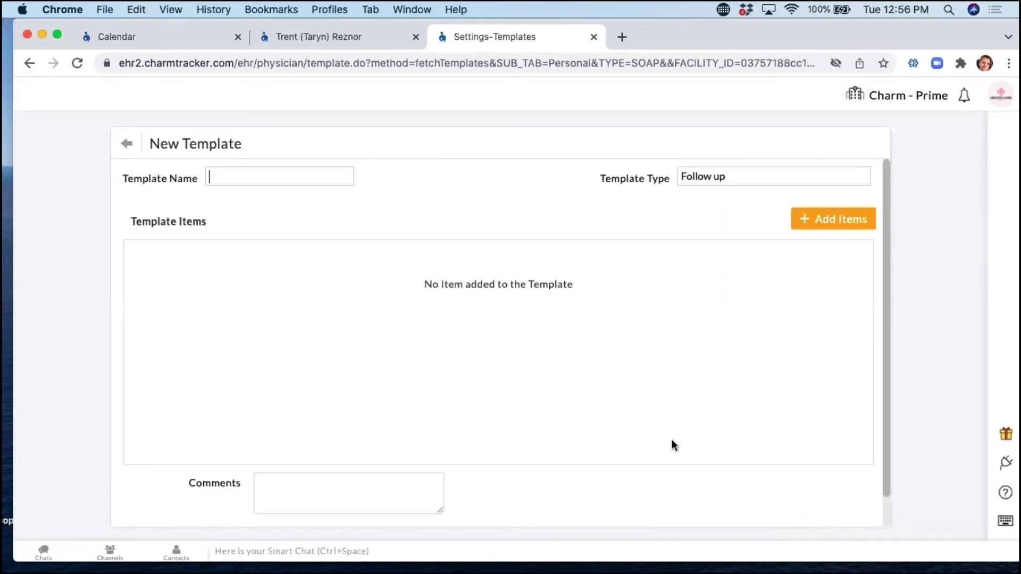
Add a FOLLOW UP MED AS item due after 1 week, noting 'Please go to my website to schedule a follow up'.
{"action": "left_click", "coordinate": [208, 180]}
{"action": "left_click", "coordinate": [833, 223]}
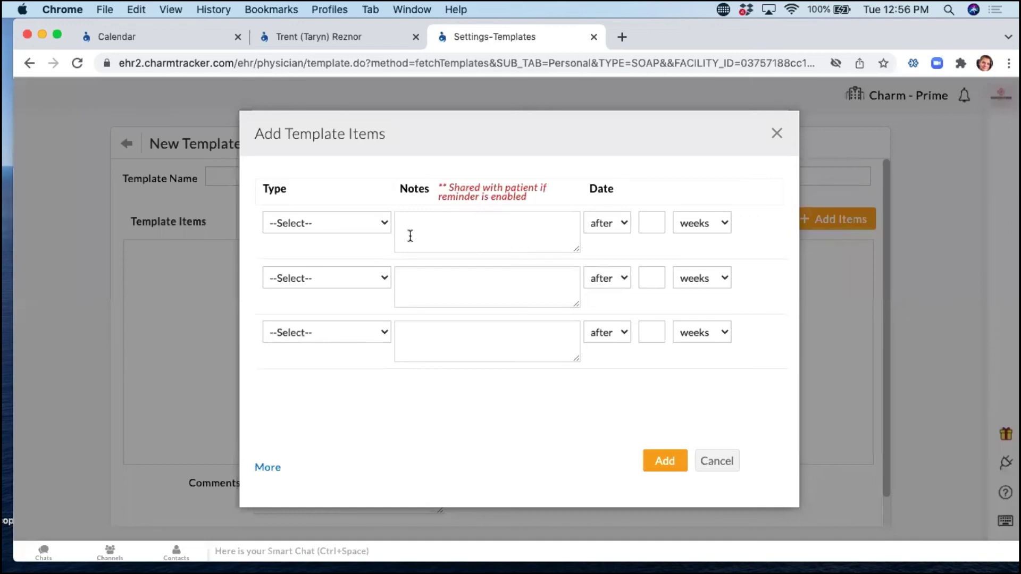
{"action": "left_click", "coordinate": [324, 230]}
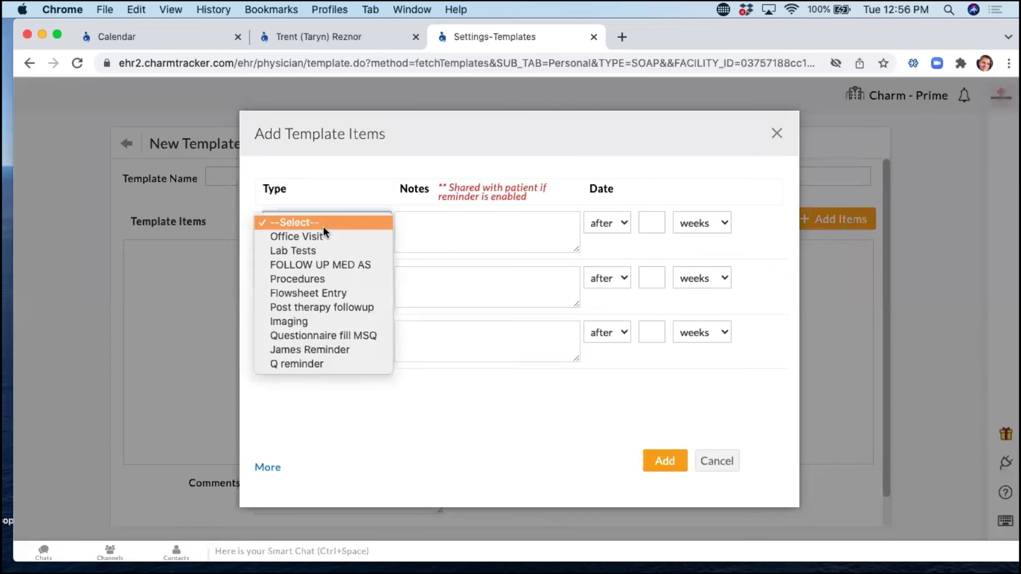
{"action": "left_click", "coordinate": [349, 265]}
{"action": "left_click", "coordinate": [466, 222]}
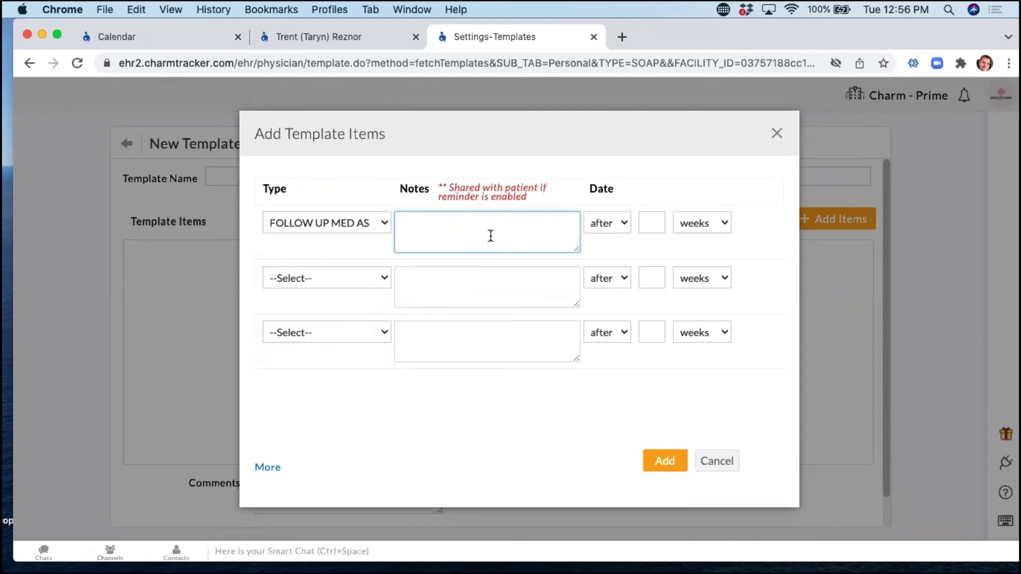
{"action": "type", "text": "Please go to my website to schedule a follow up"}
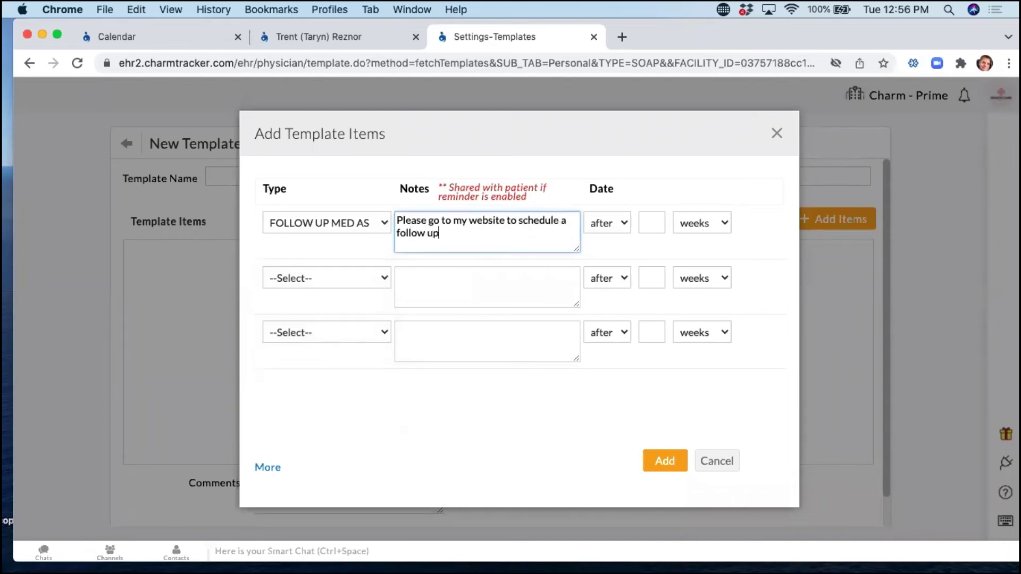
{"action": "left_click", "coordinate": [607, 222]}
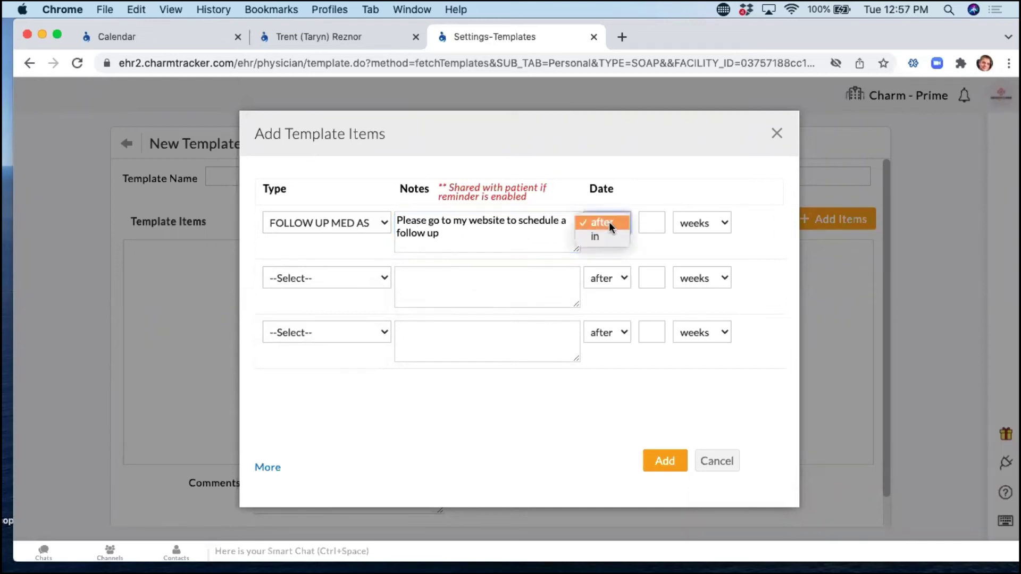
{"action": "left_click", "coordinate": [606, 223]}
{"action": "left_click", "coordinate": [650, 223]}
{"action": "type", "text": "1"}
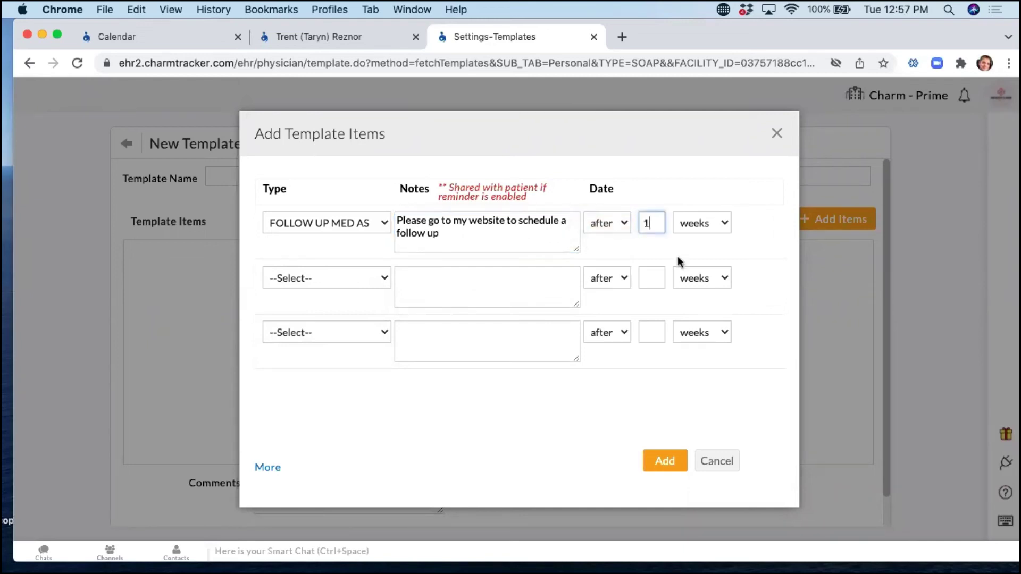
{"action": "left_click", "coordinate": [665, 247]}
{"action": "left_click", "coordinate": [673, 467]}
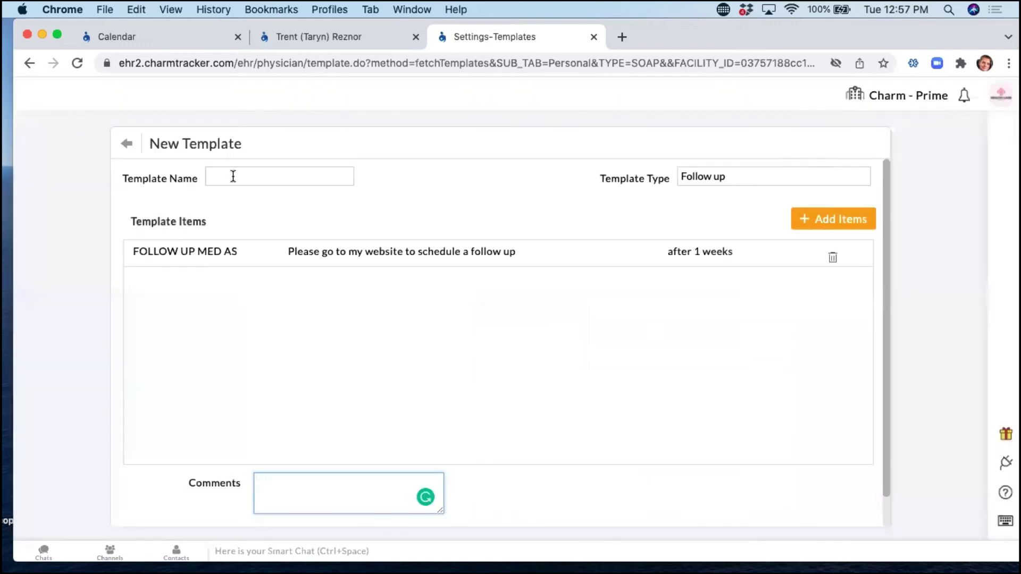
Name the template 'BLUE' and save it.
{"action": "left_click", "coordinate": [233, 176]}
{"action": "type", "text": "BLUE"}
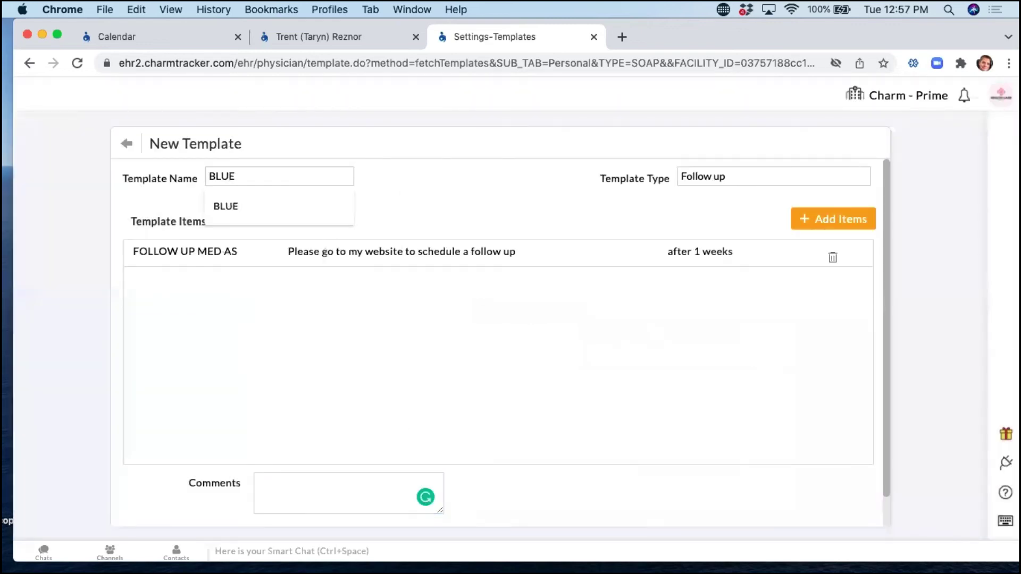
{"action": "left_click", "coordinate": [626, 210]}
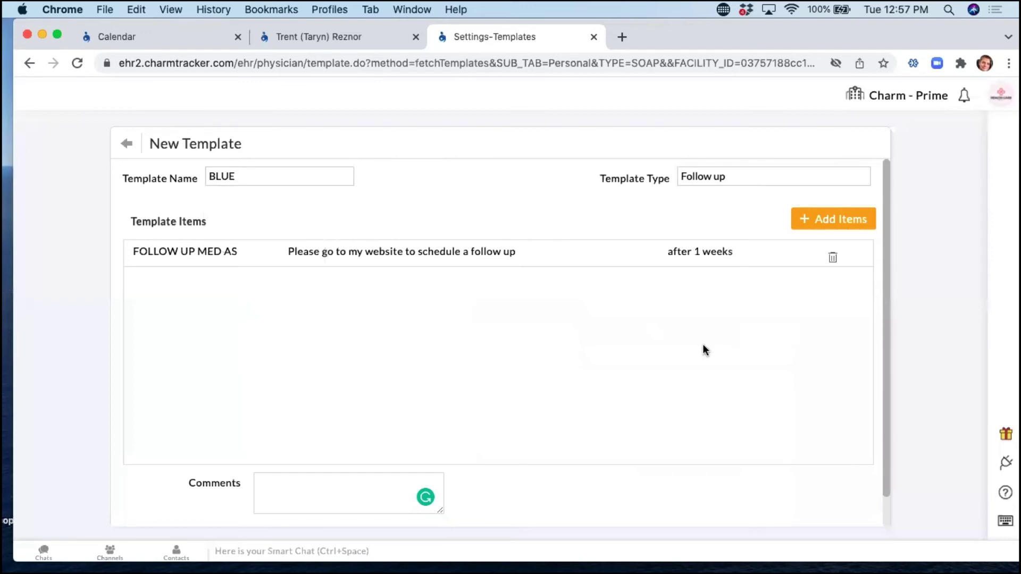
{"action": "scroll", "coordinate": [702, 350], "scroll_direction": "down", "scroll_amount": 1}
{"action": "left_click", "coordinate": [802, 509]}
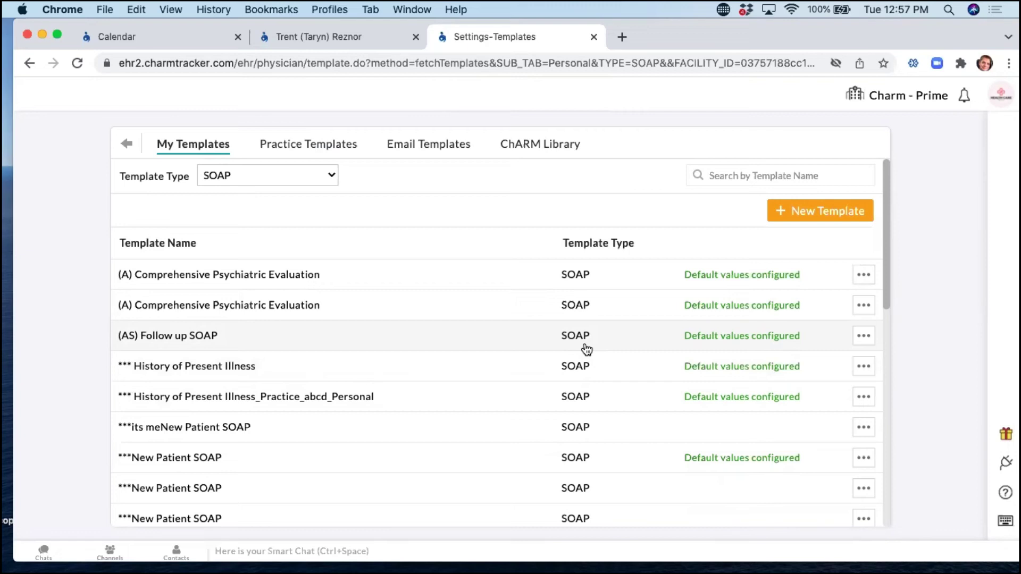
In the patient's encounter, add an Office Visit follow-up due after 2 weeks.
{"action": "left_click", "coordinate": [340, 36]}
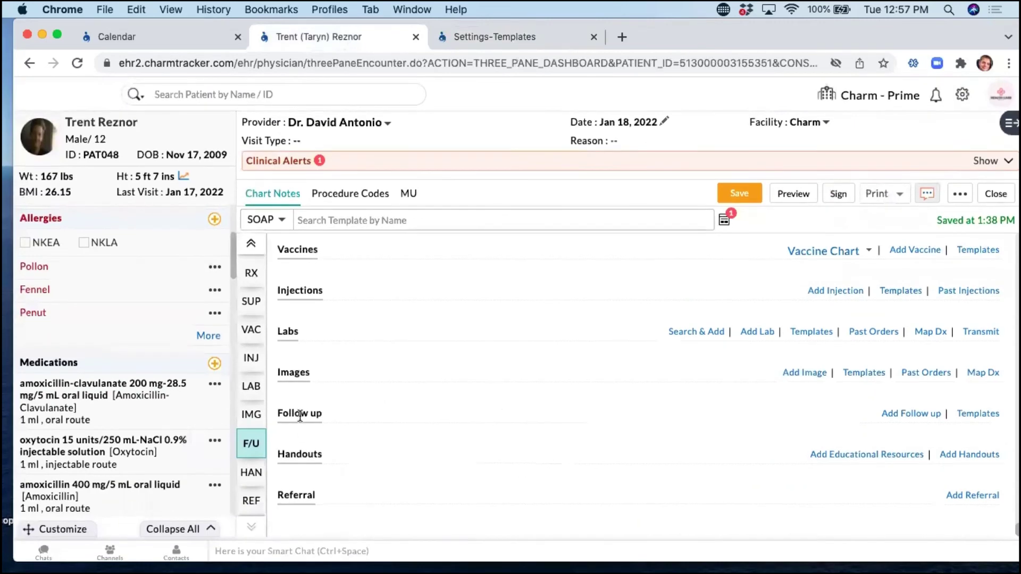
{"action": "left_click", "coordinate": [910, 414]}
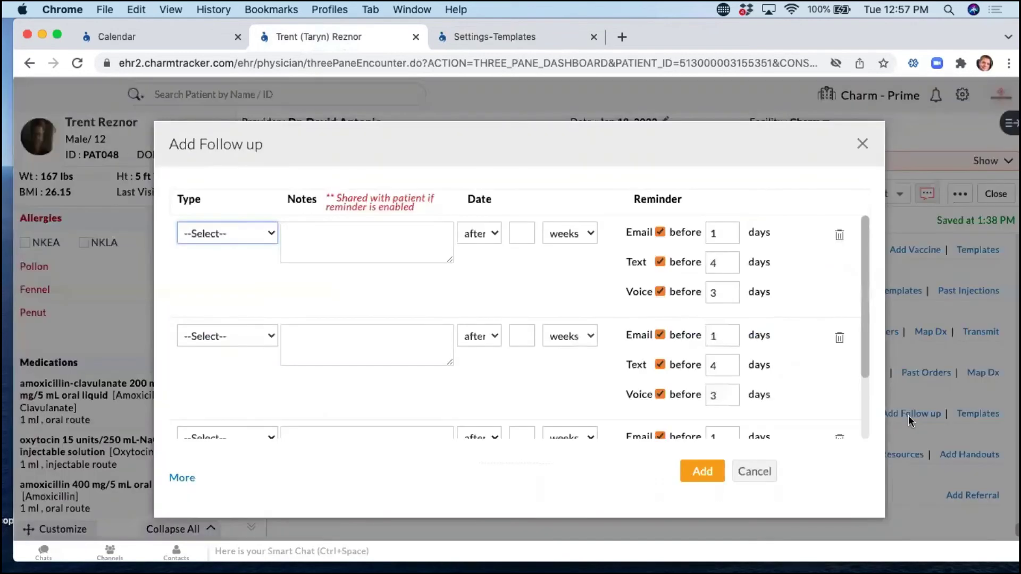
{"action": "left_click", "coordinate": [183, 232]}
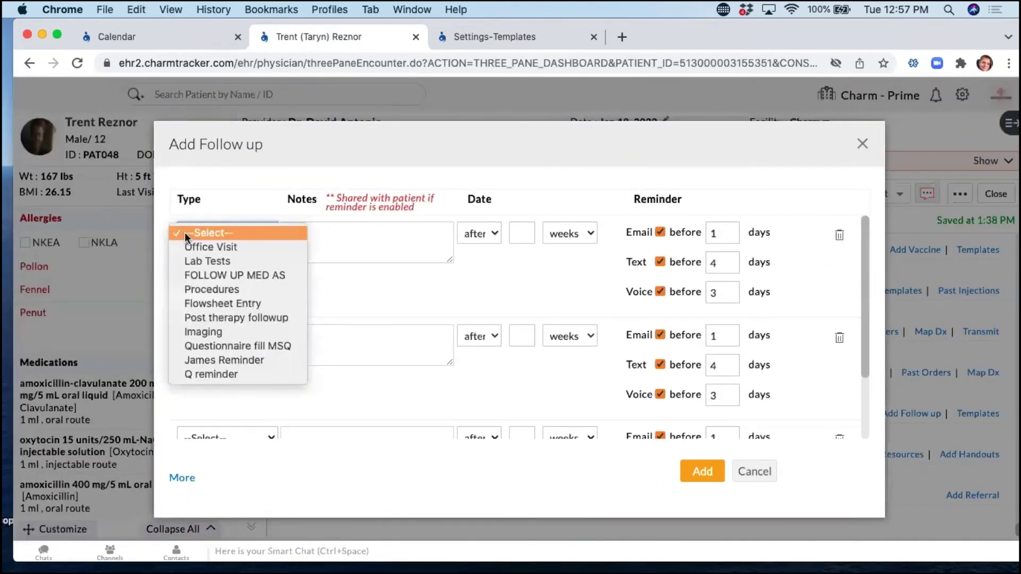
{"action": "left_click", "coordinate": [246, 275]}
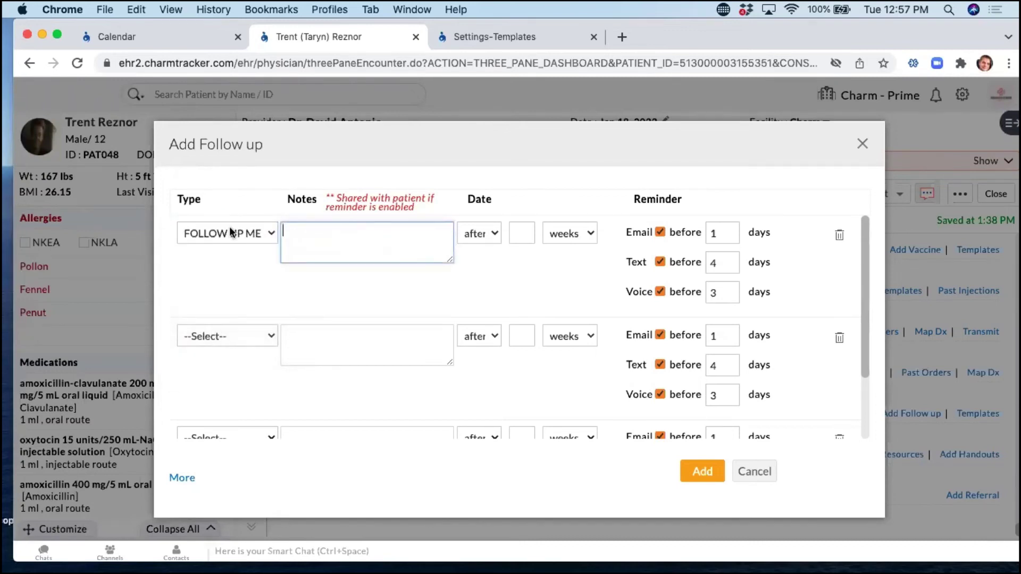
{"action": "left_click", "coordinate": [256, 237]}
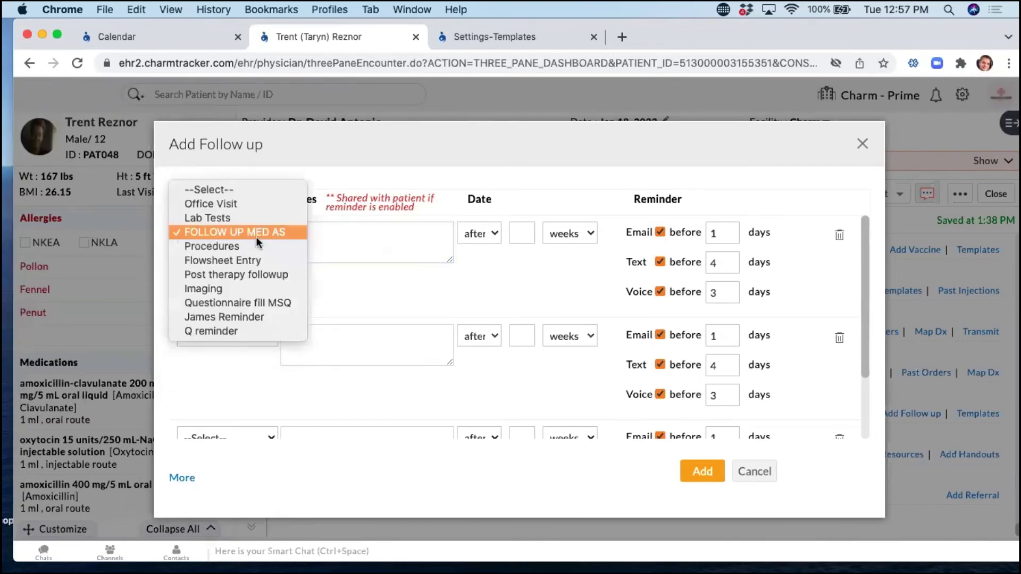
{"action": "left_click", "coordinate": [238, 203]}
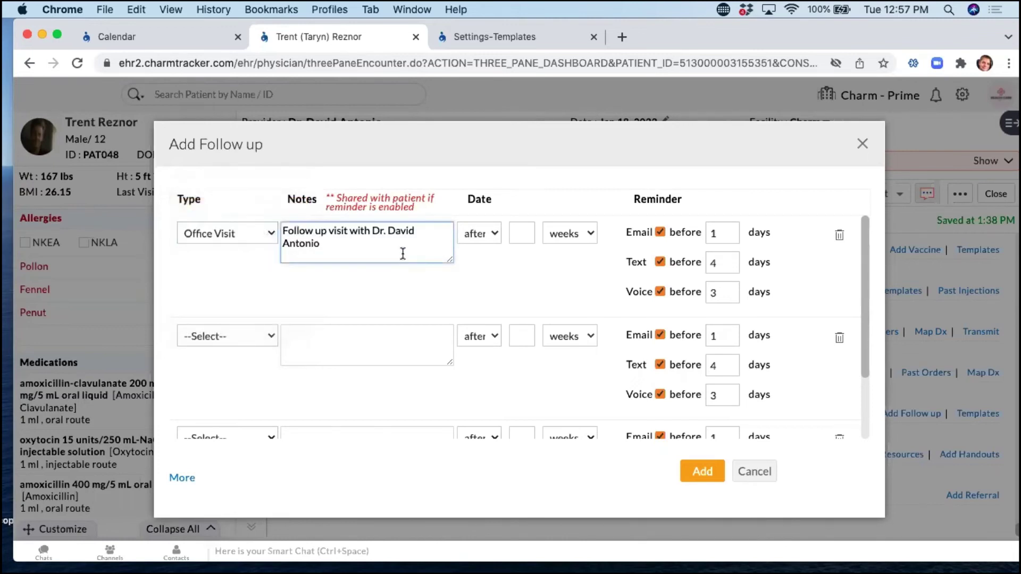
{"action": "left_click", "coordinate": [521, 233]}
{"action": "type", "text": "2"}
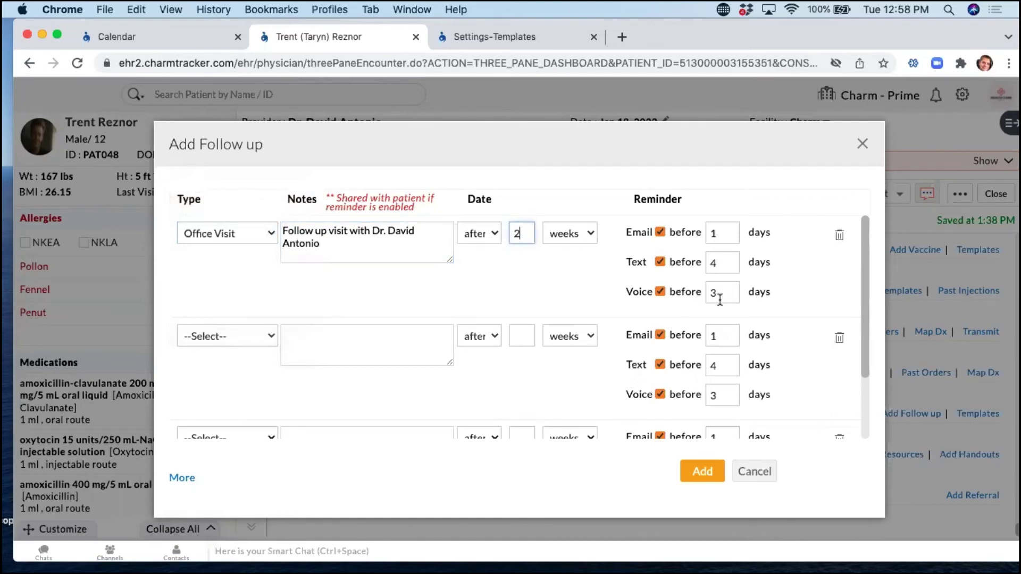
{"action": "left_click", "coordinate": [718, 475]}
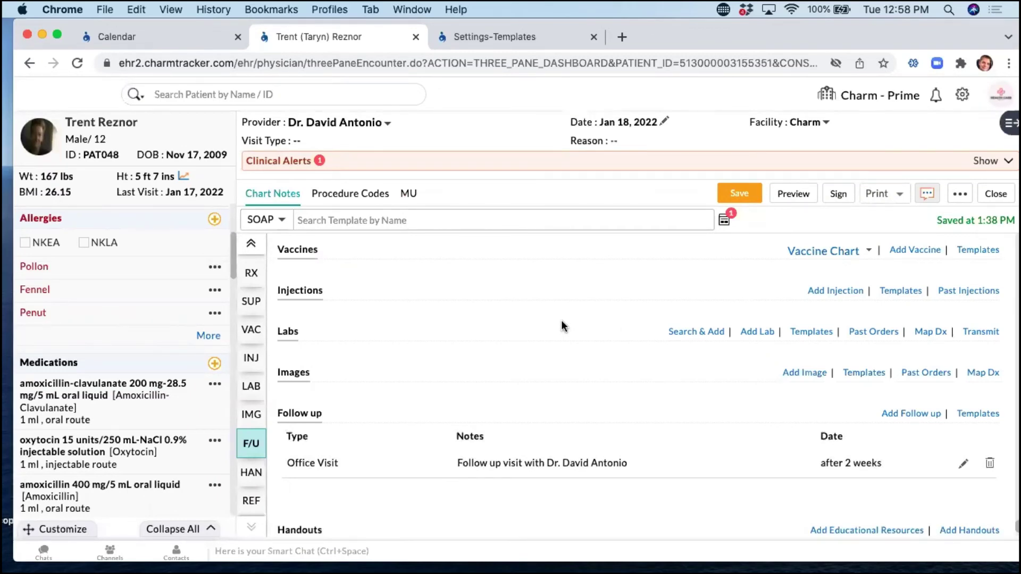
Review the patient's recalls in the chart's side panel.
{"action": "left_click", "coordinate": [121, 46]}
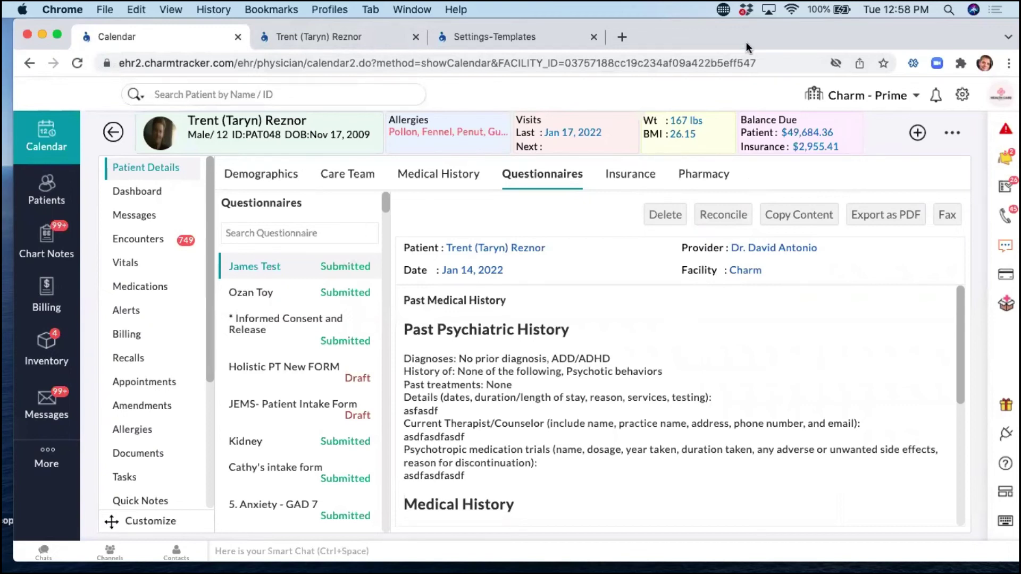
{"action": "left_click_drag", "start_coordinate": [741, 37], "coordinate": [730, 38]}
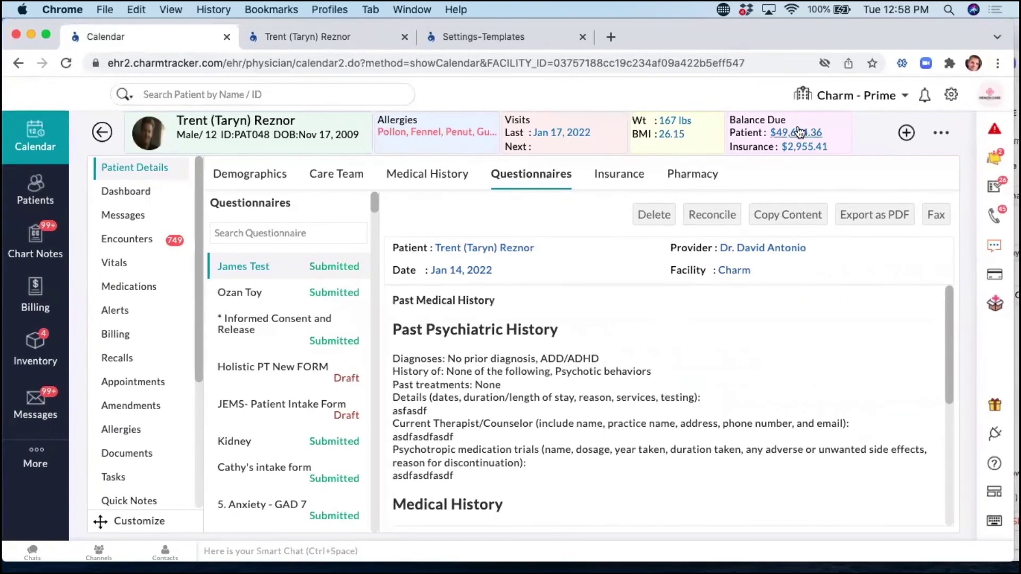
{"action": "left_click", "coordinate": [993, 218]}
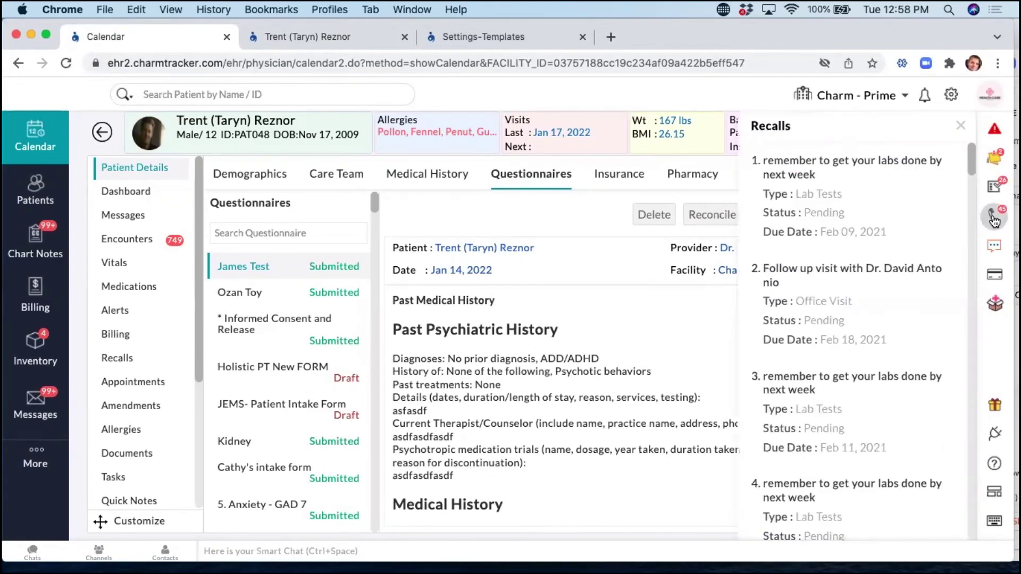
{"action": "scroll", "coordinate": [862, 276], "scroll_direction": "down", "scroll_amount": 3}
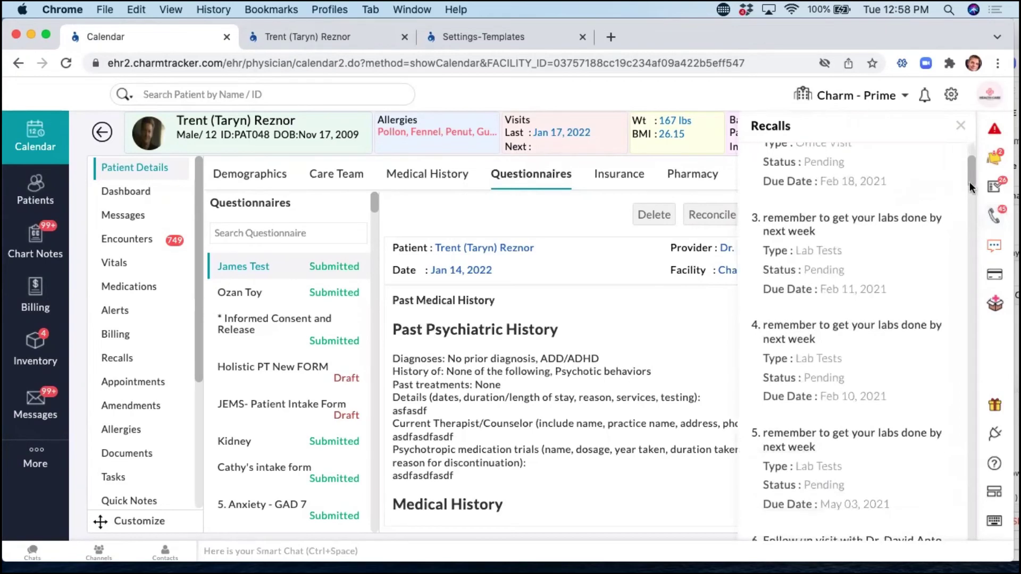
{"action": "scroll", "coordinate": [977, 187], "scroll_direction": "up", "scroll_amount": 1}
{"action": "scroll", "coordinate": [949, 330], "scroll_direction": "down", "scroll_amount": 10}
{"action": "scroll", "coordinate": [949, 329], "scroll_direction": "down", "scroll_amount": 15}
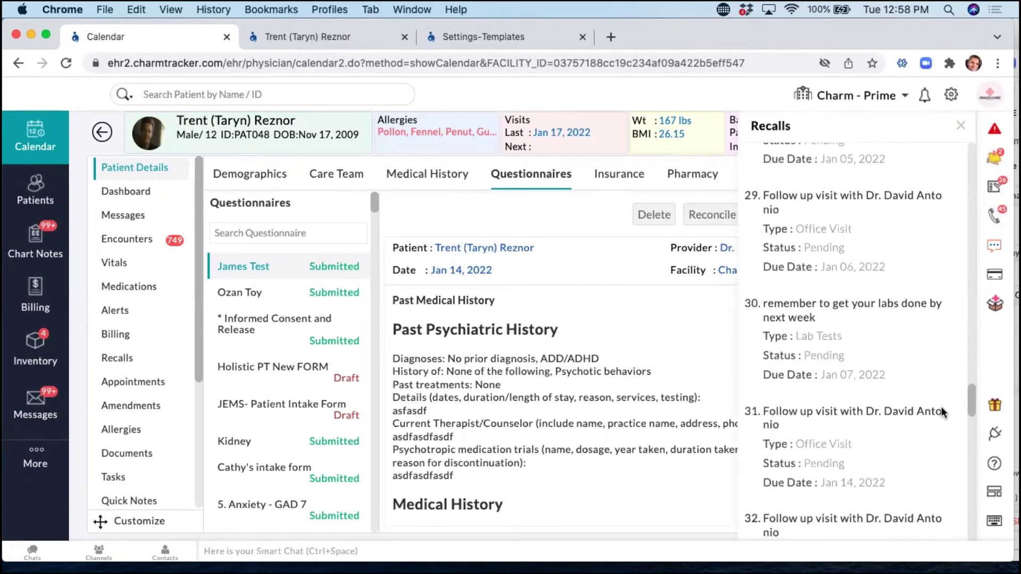
{"action": "scroll", "coordinate": [971, 393], "scroll_direction": "down", "scroll_amount": 10}
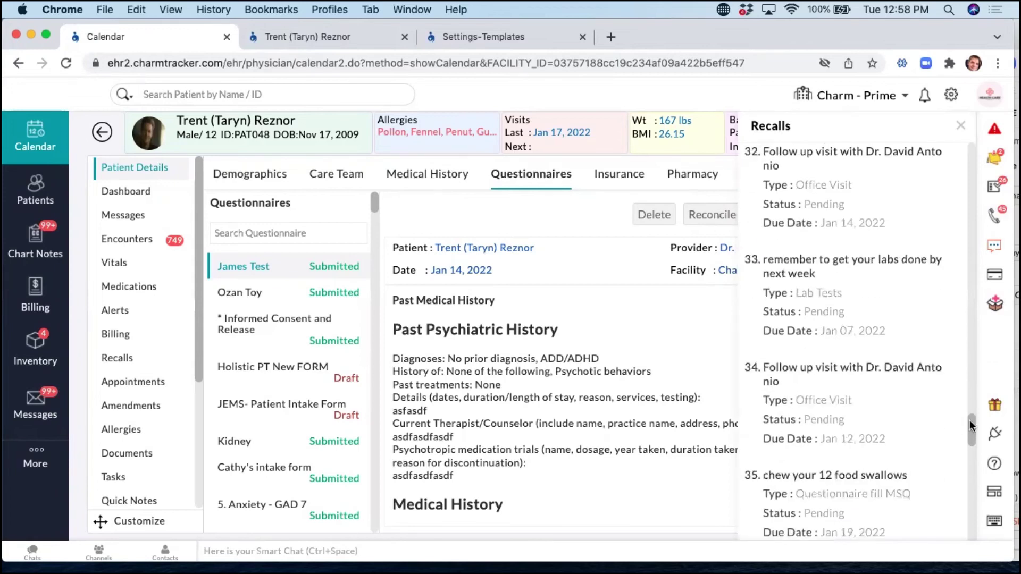
{"action": "scroll", "coordinate": [954, 369], "scroll_direction": "up", "scroll_amount": 20}
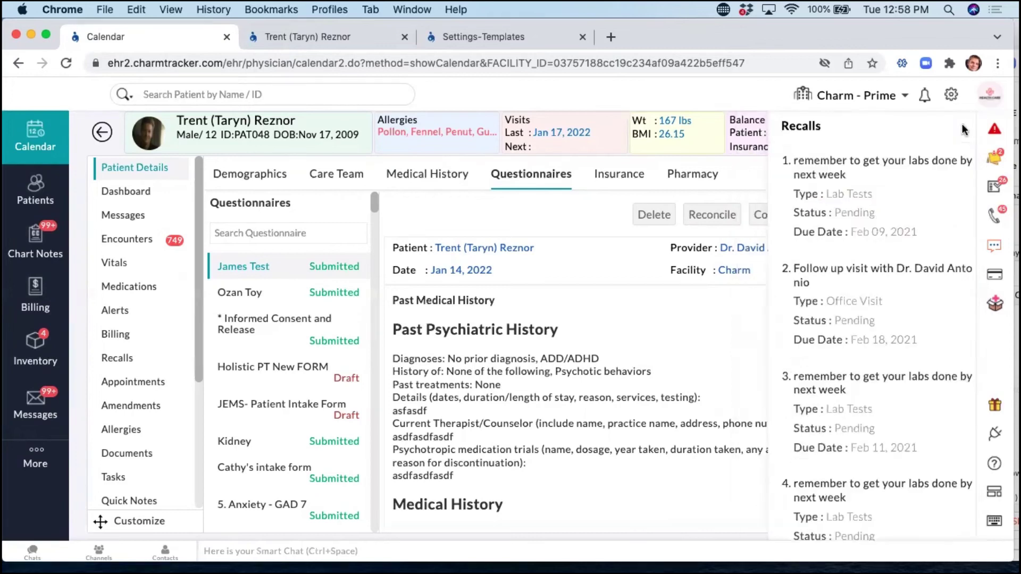
{"action": "left_click", "coordinate": [961, 128]}
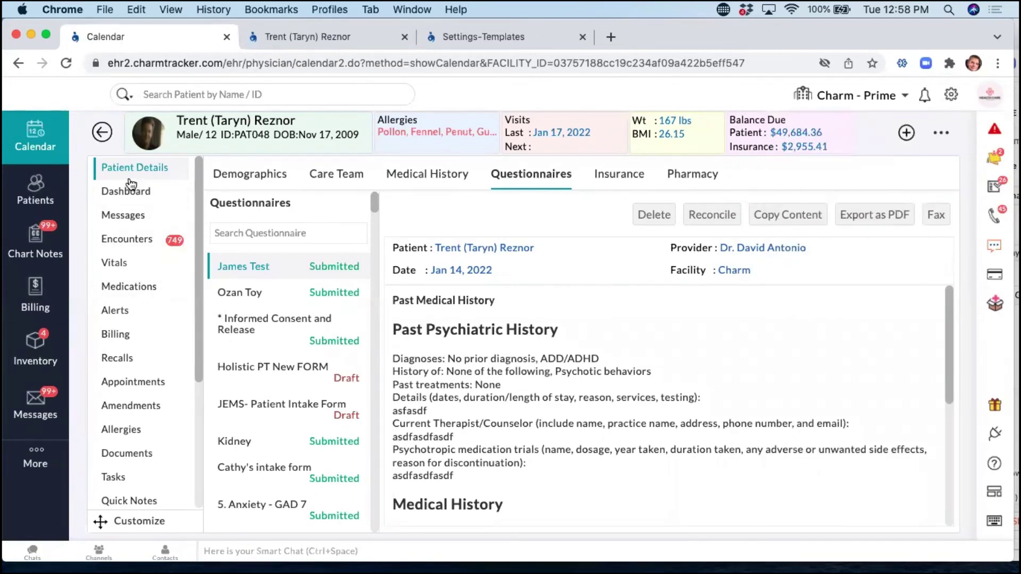
Mark the pending Feb 09, 2021 lab tests recall Completed, then bring the presentation window forward.
{"action": "left_click", "coordinate": [137, 366]}
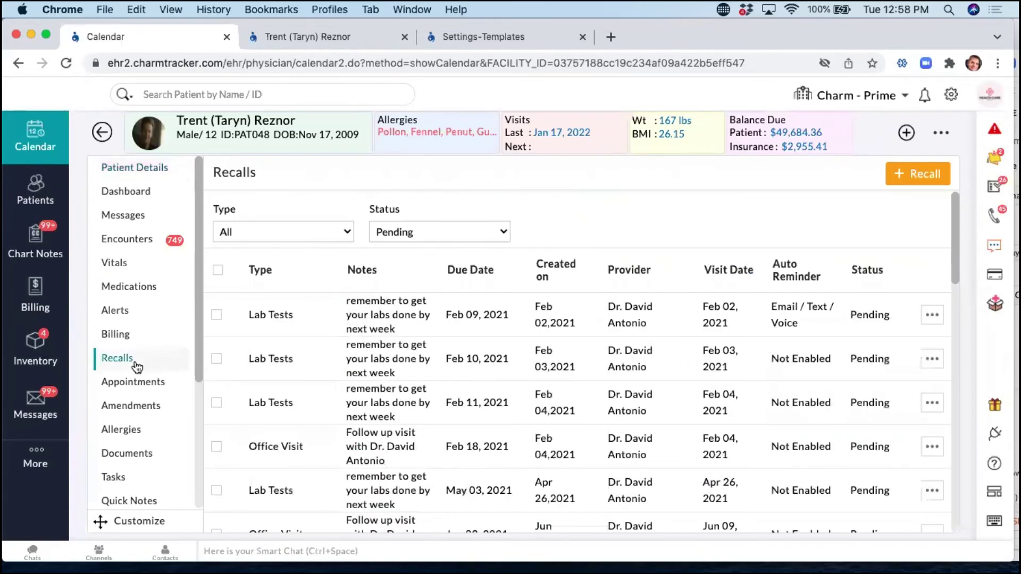
{"action": "scroll", "coordinate": [562, 342], "scroll_direction": "down", "scroll_amount": 5}
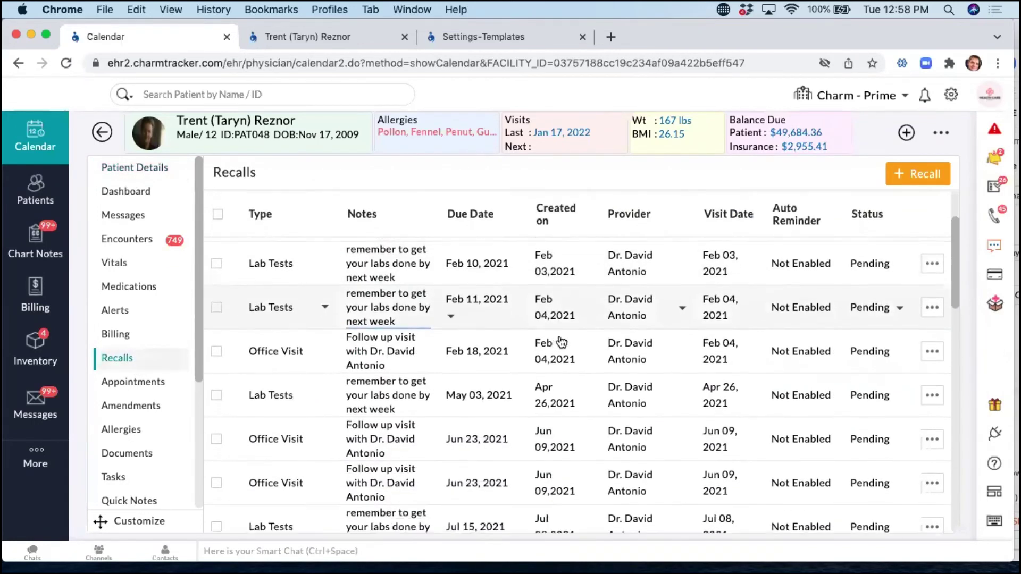
{"action": "scroll", "coordinate": [561, 341], "scroll_direction": "down", "scroll_amount": 2}
{"action": "scroll", "coordinate": [561, 341], "scroll_direction": "up", "scroll_amount": 6}
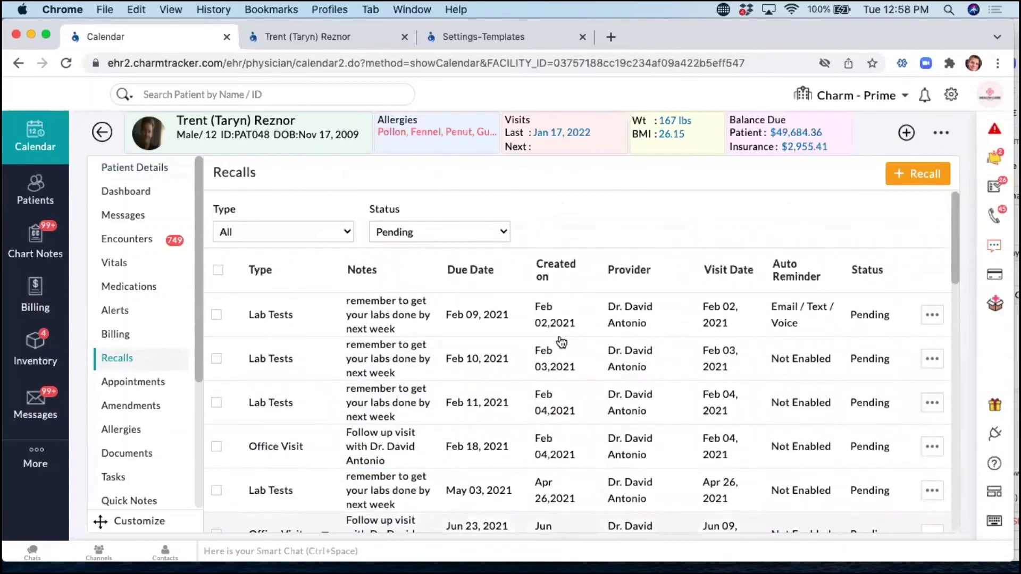
{"action": "left_click", "coordinate": [423, 232]}
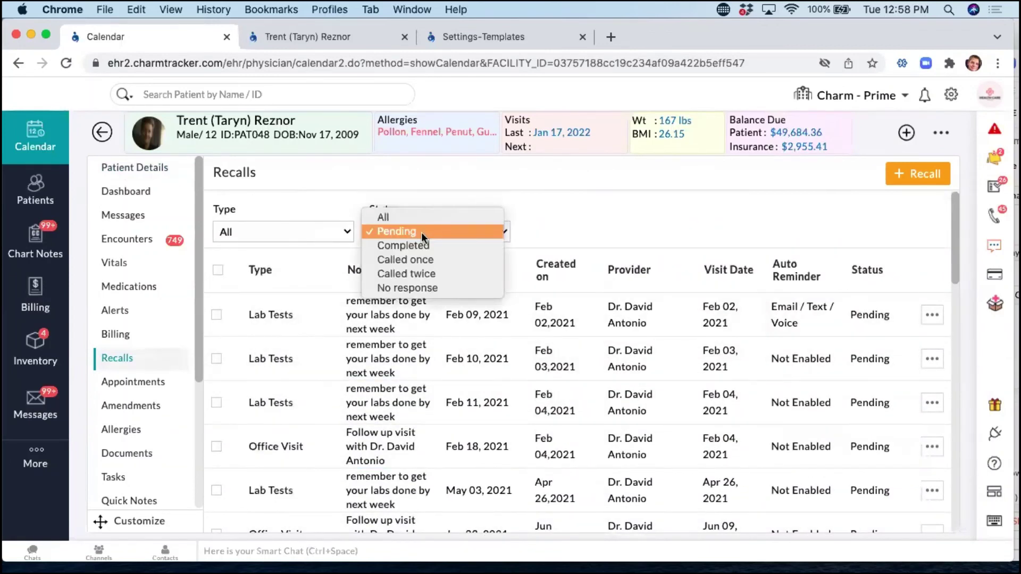
{"action": "left_click", "coordinate": [741, 193]}
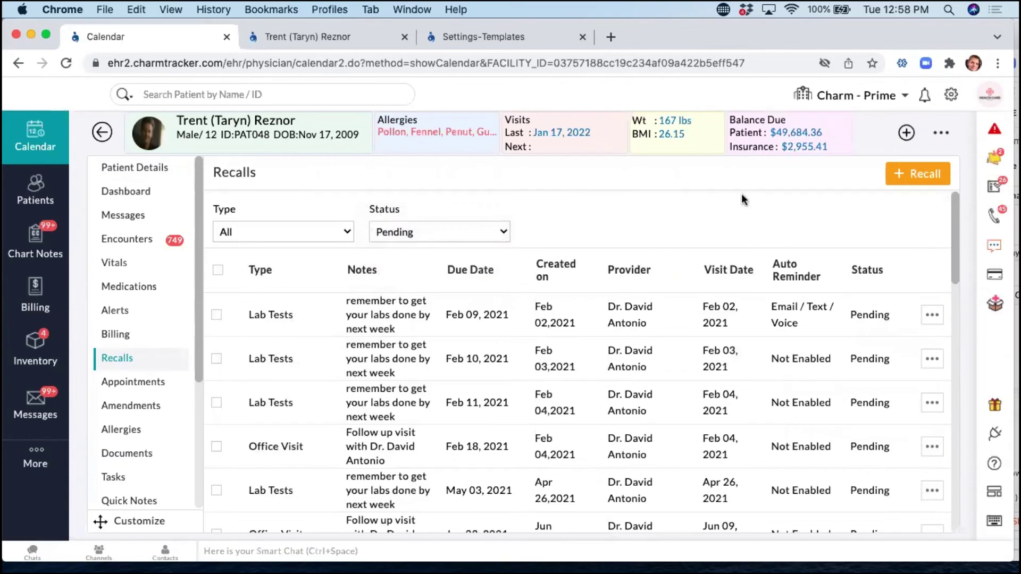
{"action": "left_click", "coordinate": [932, 317]}
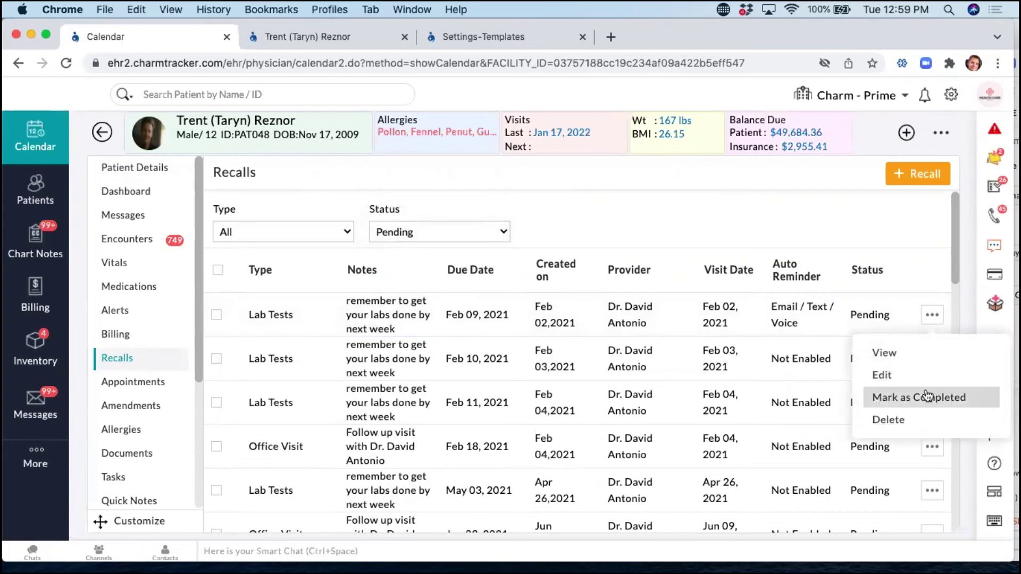
{"action": "left_click", "coordinate": [899, 320]}
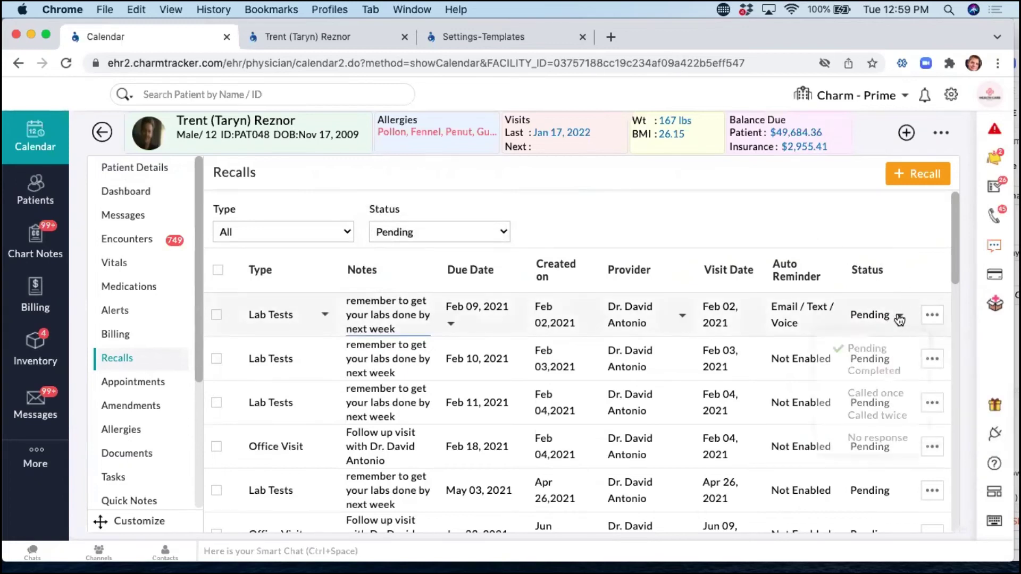
{"action": "left_click", "coordinate": [885, 372]}
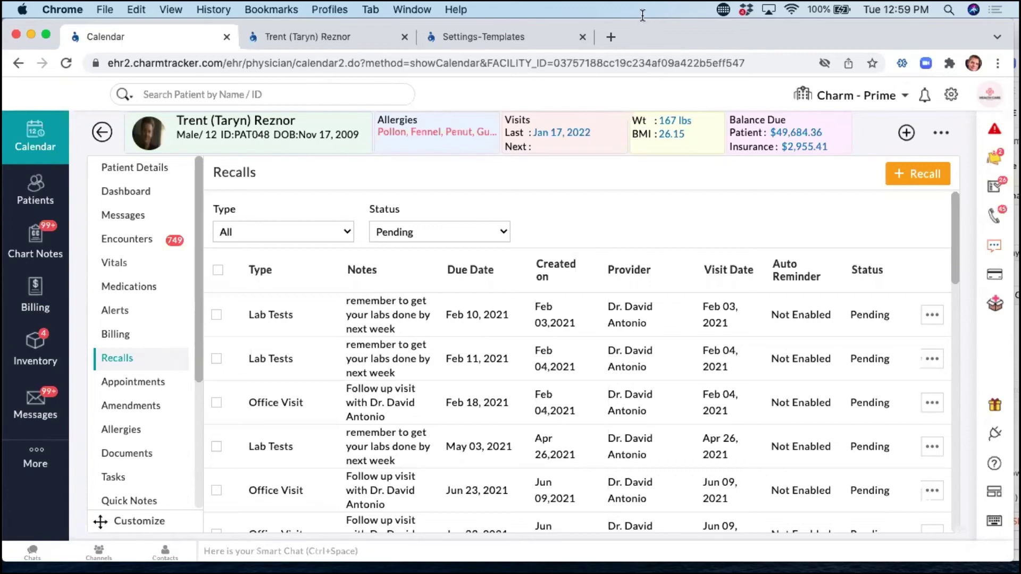
{"action": "left_click_drag", "start_coordinate": [651, 39], "coordinate": [690, 99]}
{"action": "left_click", "coordinate": [454, 34]}
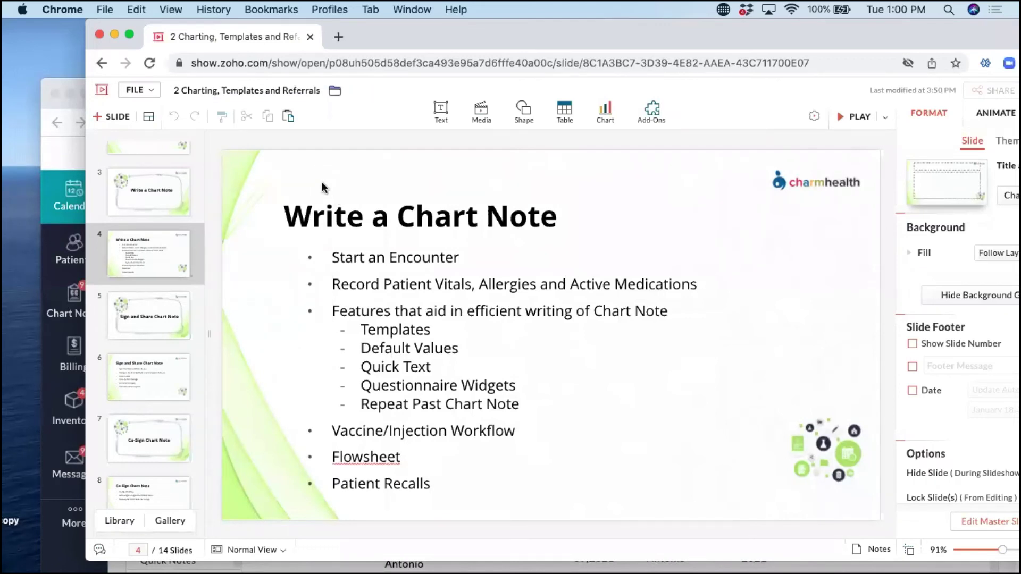
{"action": "left_click_drag", "start_coordinate": [379, 37], "coordinate": [448, 49]}
{"action": "left_click", "coordinate": [94, 163]}
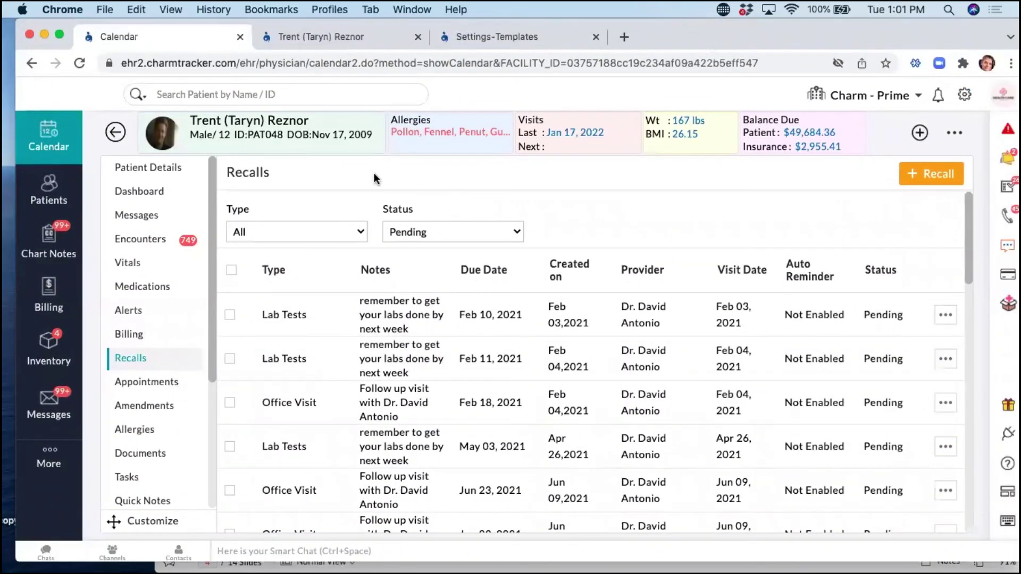
Return from the template list to Settings and open Questionnaires Preferences.
{"action": "left_click", "coordinate": [483, 32]}
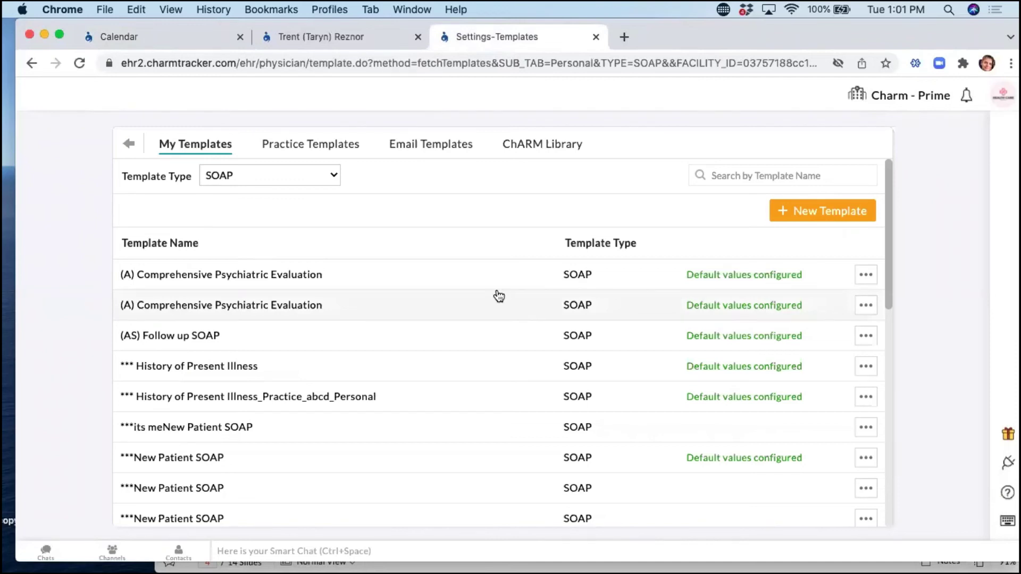
{"action": "left_click", "coordinate": [128, 144]}
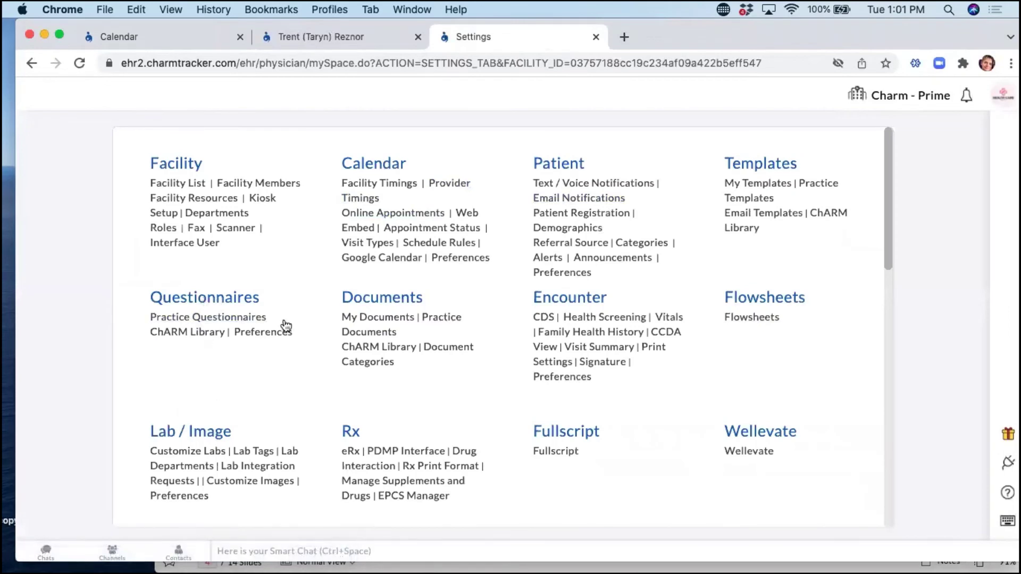
{"action": "left_click", "coordinate": [263, 332]}
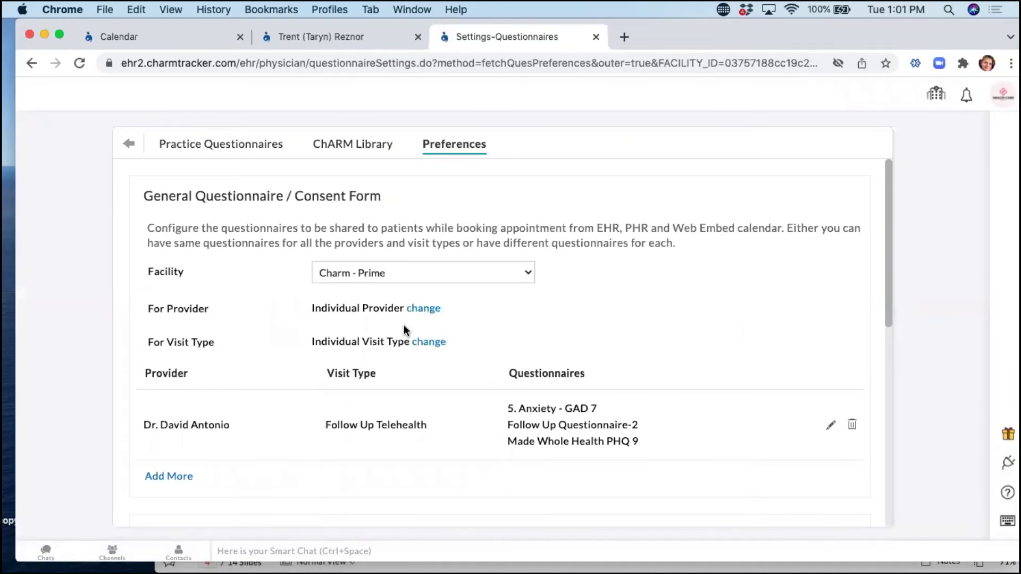
Delete the Follow Up Telehealth preference, choose Individual Provider and Individual Visit Type, then Configure.
{"action": "left_click", "coordinate": [852, 425]}
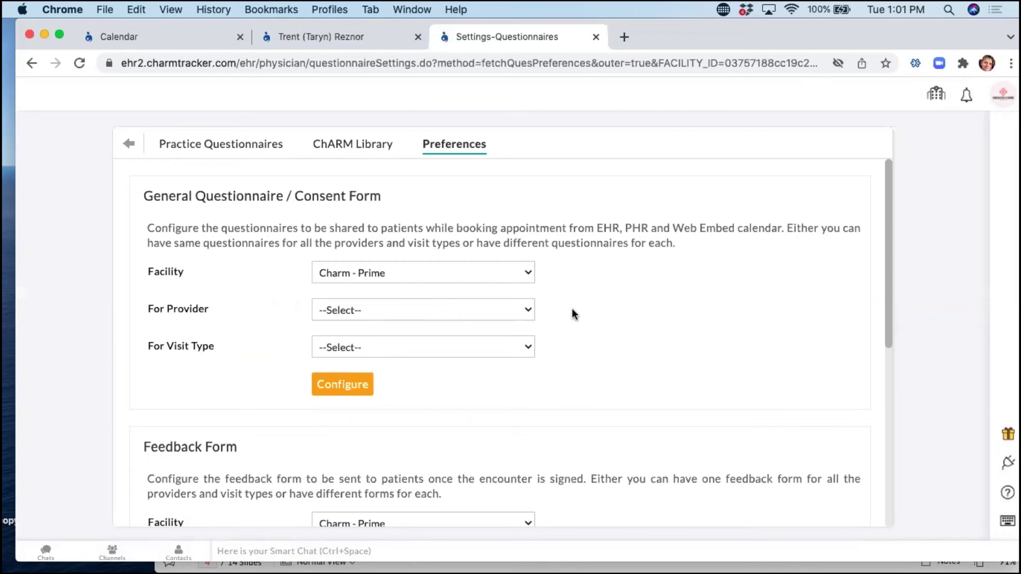
{"action": "left_click", "coordinate": [371, 311]}
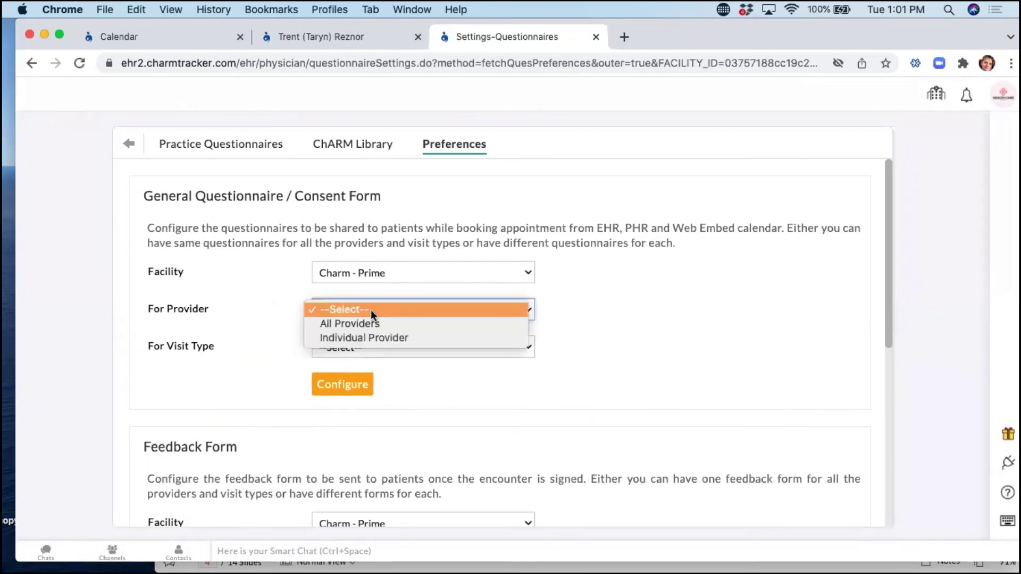
{"action": "left_click", "coordinate": [371, 340]}
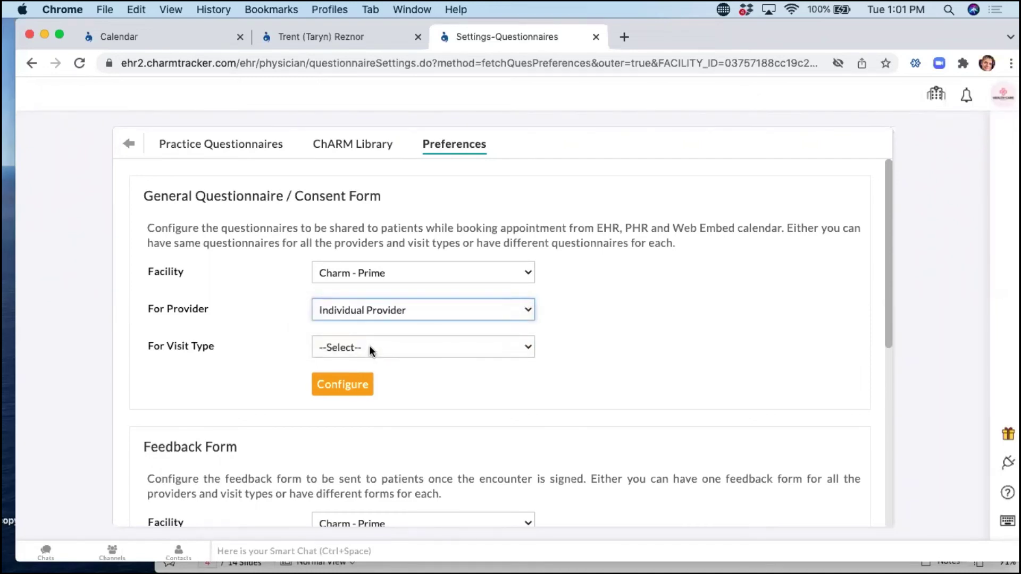
{"action": "left_click", "coordinate": [371, 348]}
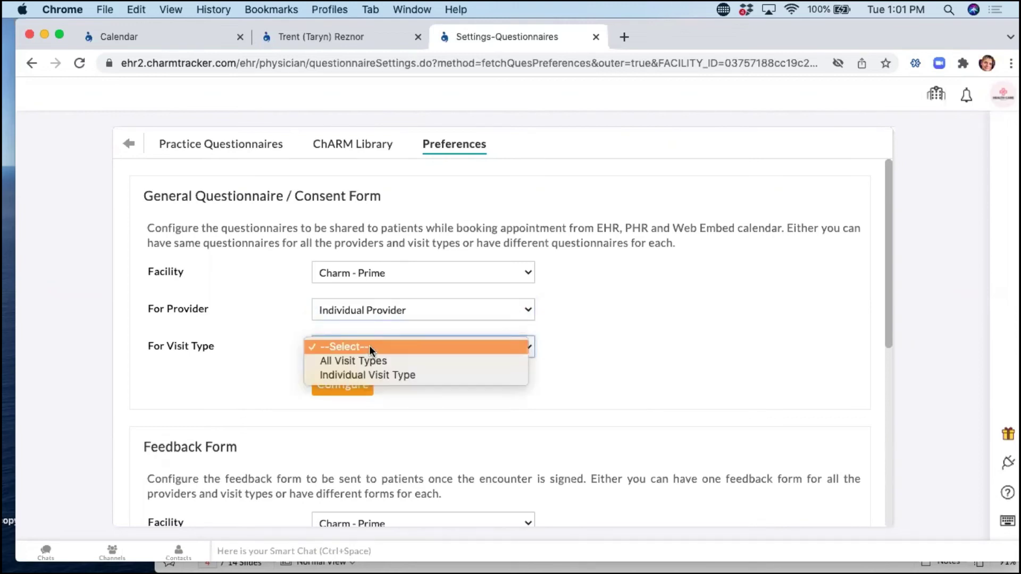
{"action": "left_click", "coordinate": [390, 374]}
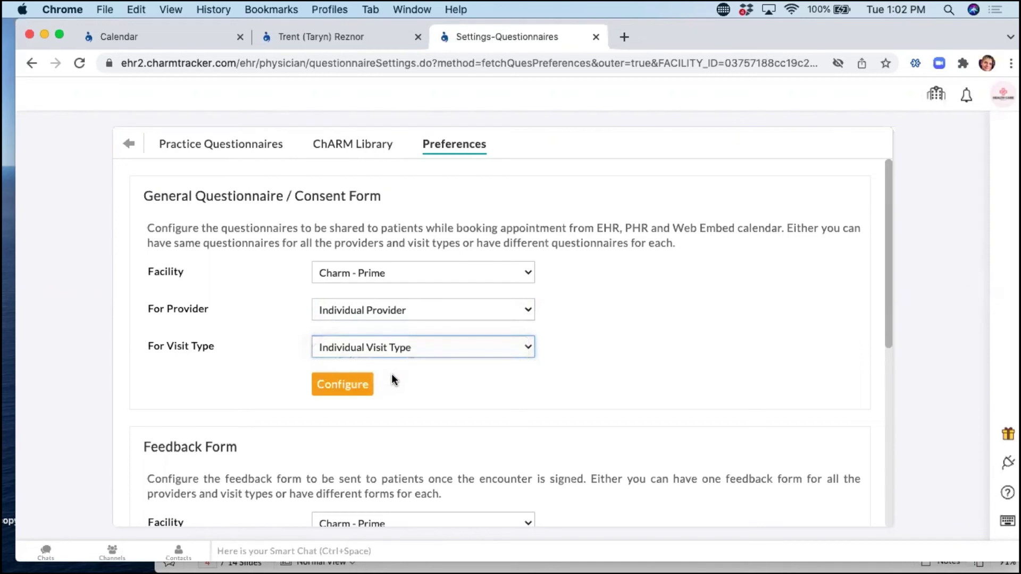
{"action": "left_click", "coordinate": [347, 388]}
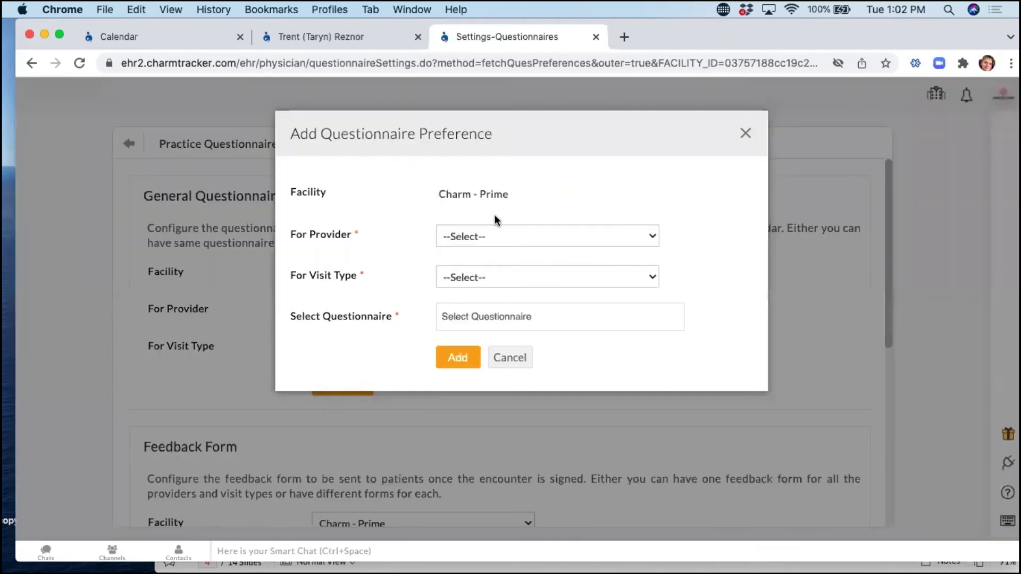
Choose the doctor and the 60 minute follow up appointment for the new preference.
{"action": "left_click", "coordinate": [484, 238]}
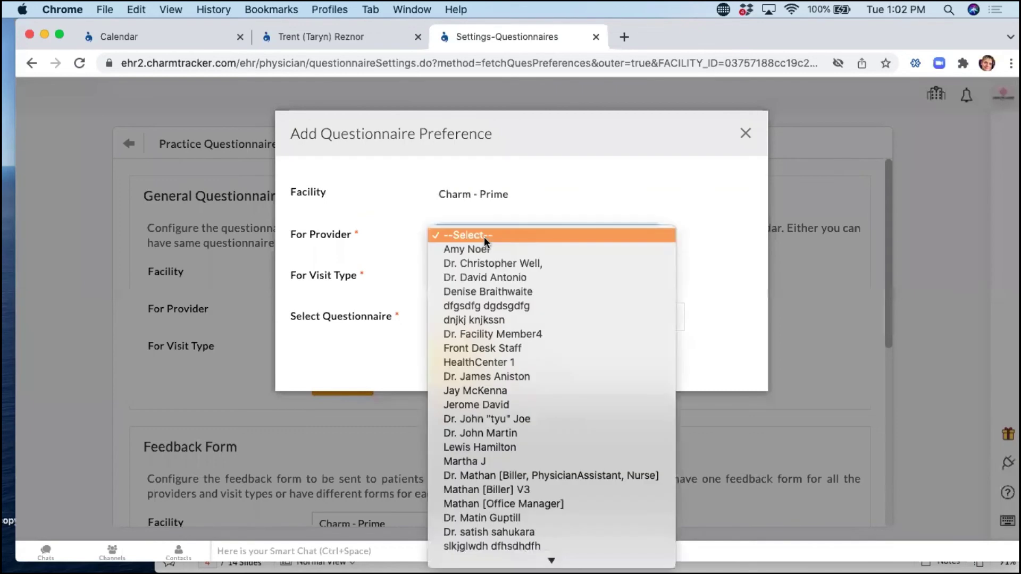
{"action": "left_click", "coordinate": [483, 278]}
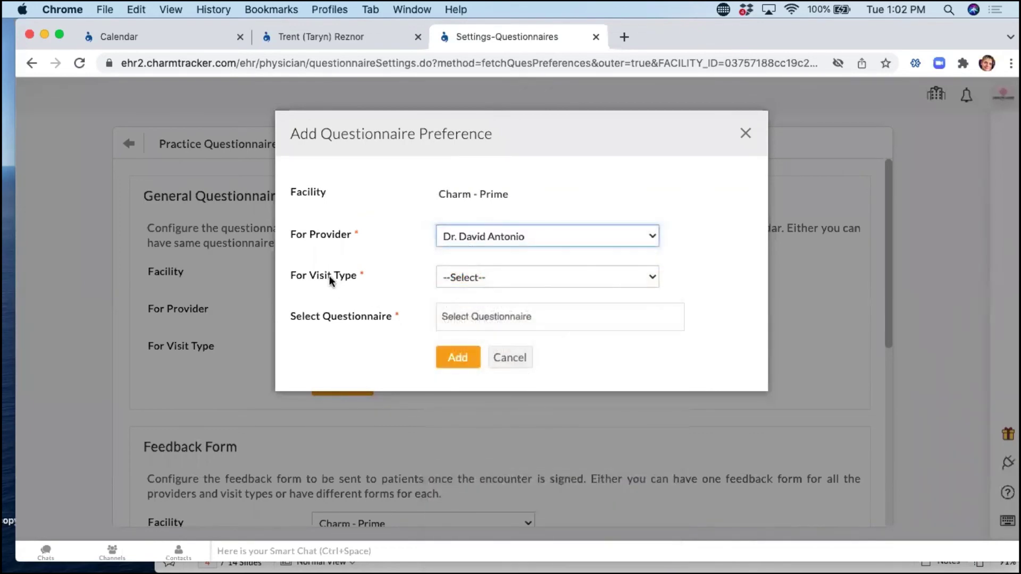
{"action": "left_click", "coordinate": [502, 284]}
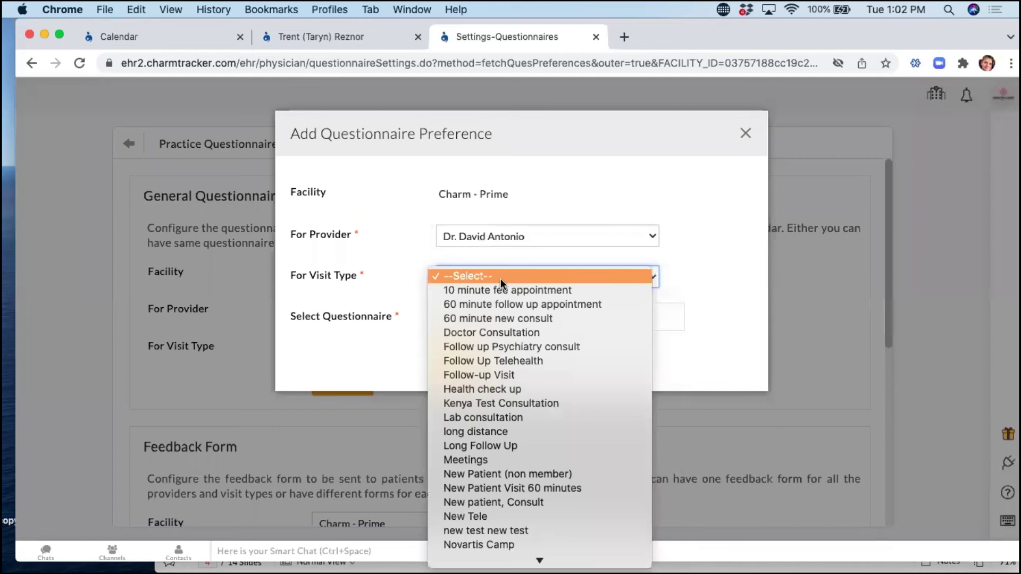
{"action": "left_click", "coordinate": [503, 302]}
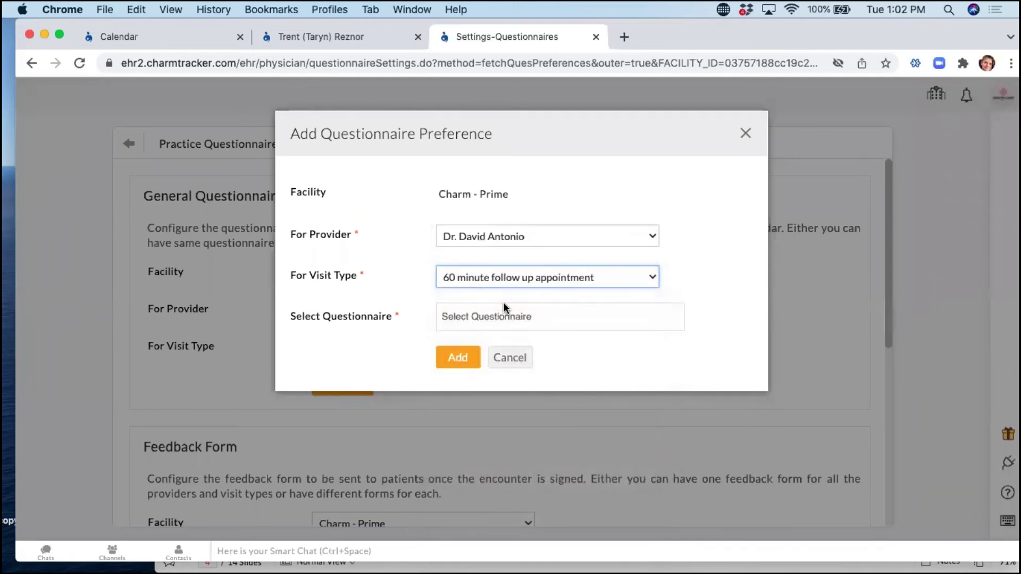
Add Made Whole Health PHQ 9, 5. Anxiety - GAD 7 and 2018 New Patient Intake - ADULT, then save.
{"action": "left_click", "coordinate": [506, 318]}
{"action": "type", "text": "phq"}
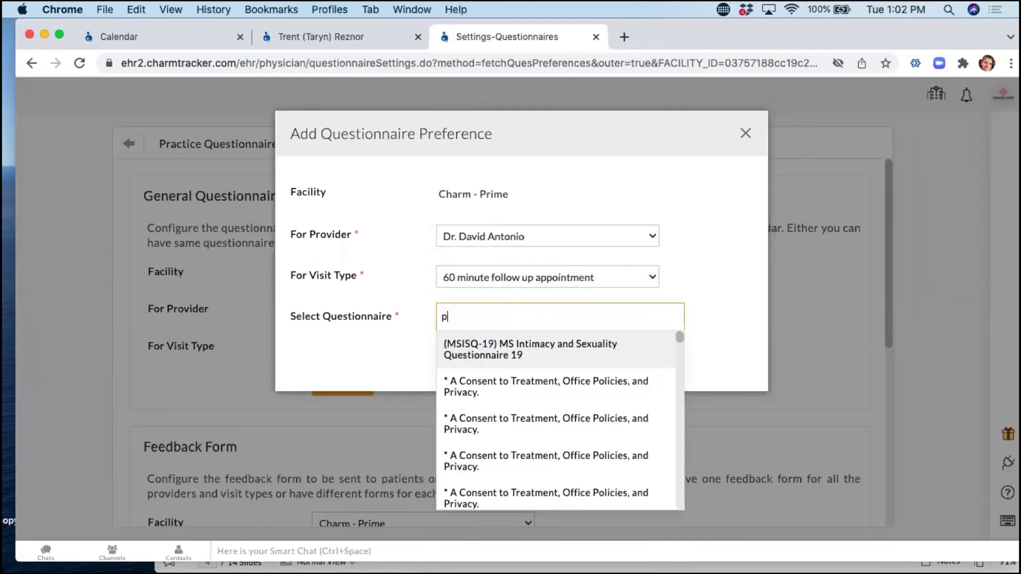
{"action": "key", "text": "Down"}
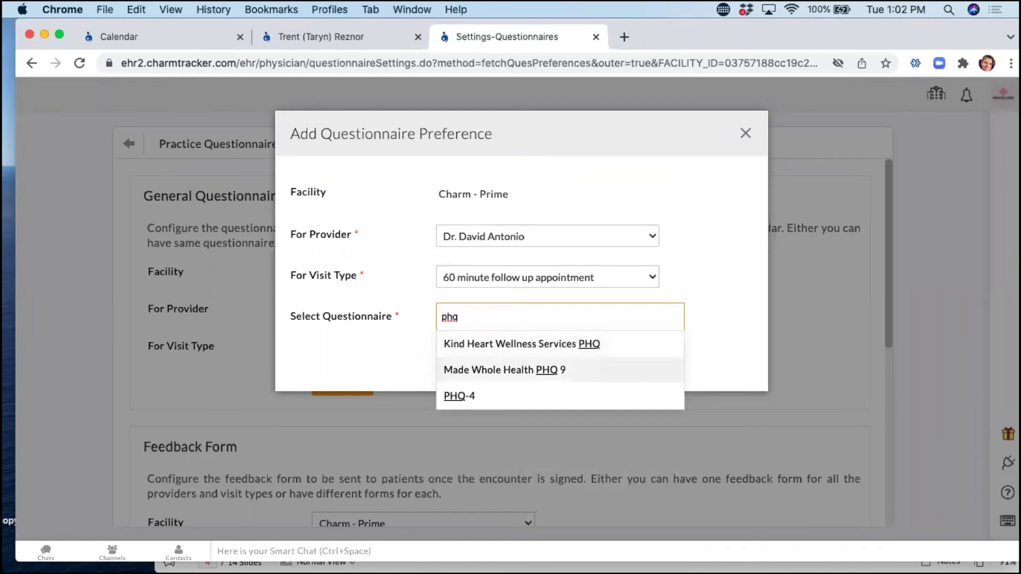
{"action": "key", "text": "Return"}
{"action": "type", "text": "gad"}
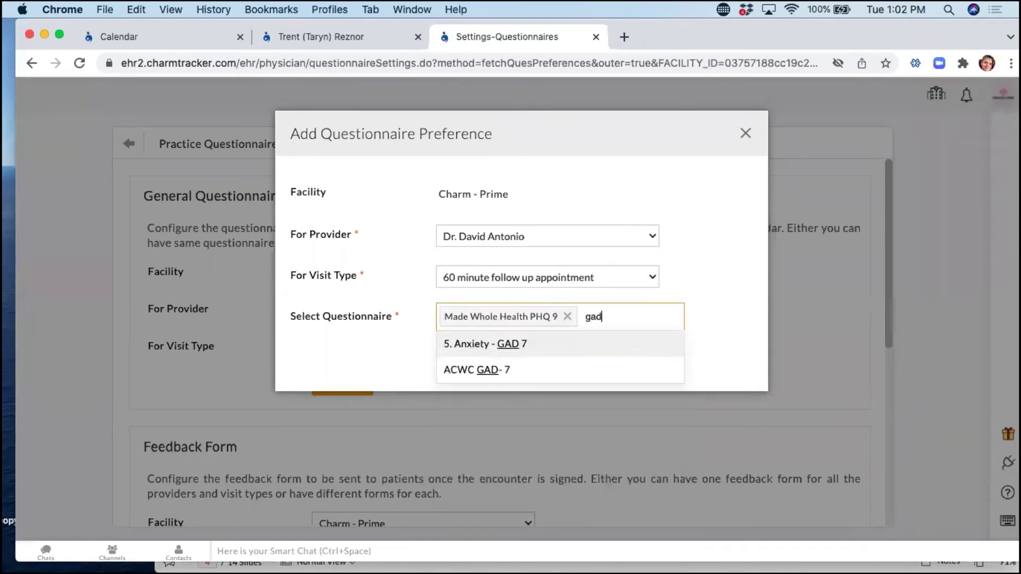
{"action": "key", "text": "Return"}
{"action": "type", "text": "new"}
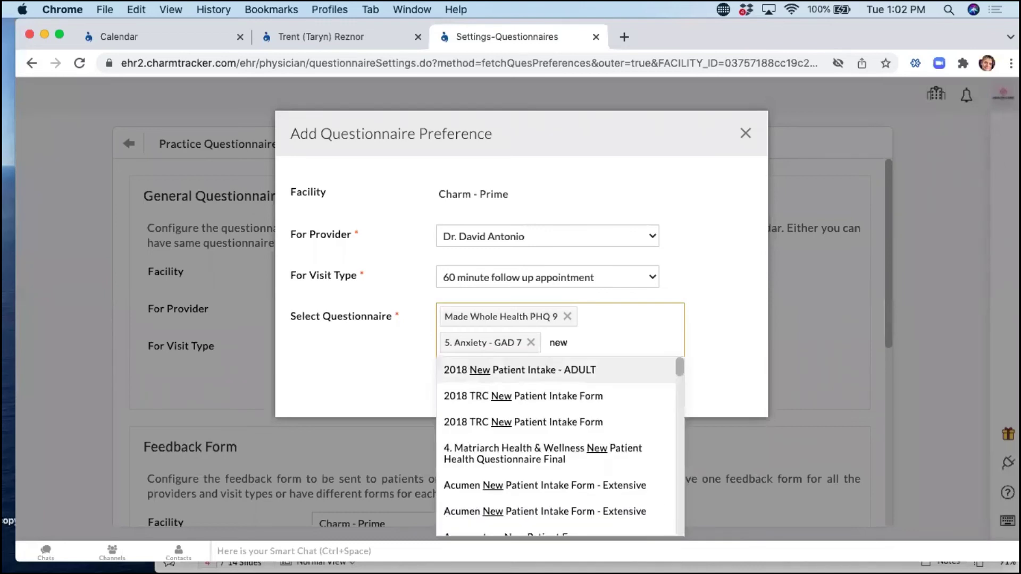
{"action": "key", "text": "Return"}
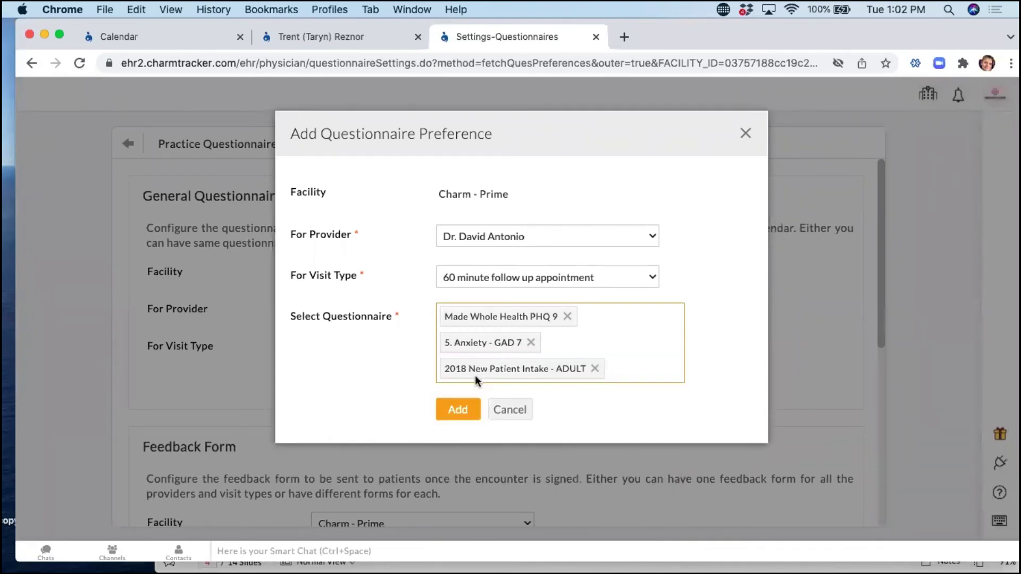
{"action": "left_click", "coordinate": [458, 409]}
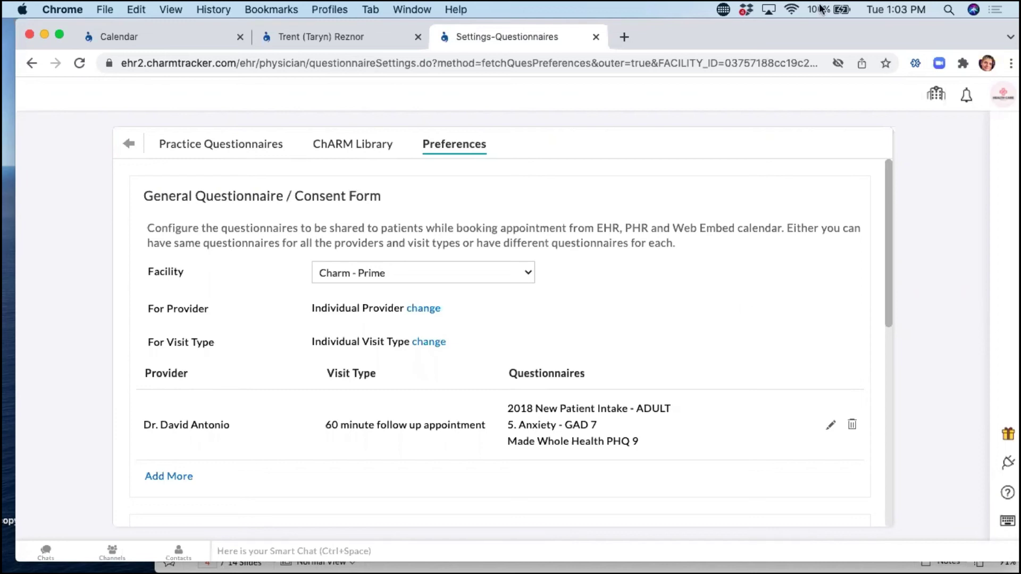
{"action": "mouse_move", "coordinate": [655, 39]}
{"action": "left_mouse_down"}
{"action": "mouse_move", "coordinate": [742, 56]}
{"action": "mouse_move", "coordinate": [642, 63]}
{"action": "mouse_move", "coordinate": [649, 52]}
{"action": "left_mouse_up"}
{"action": "left_click", "coordinate": [614, 52]}
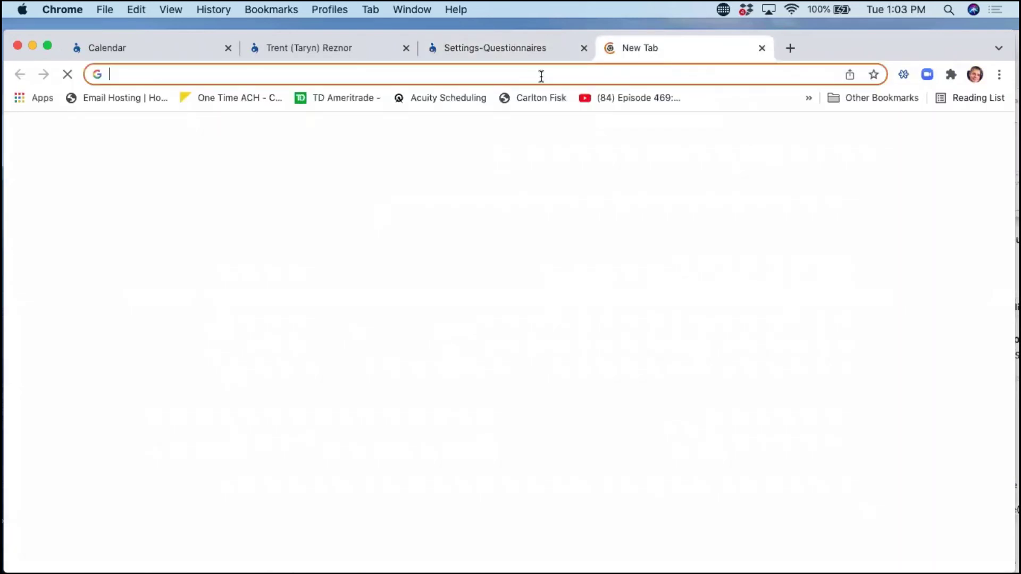
{"action": "type", "text": "ren"}
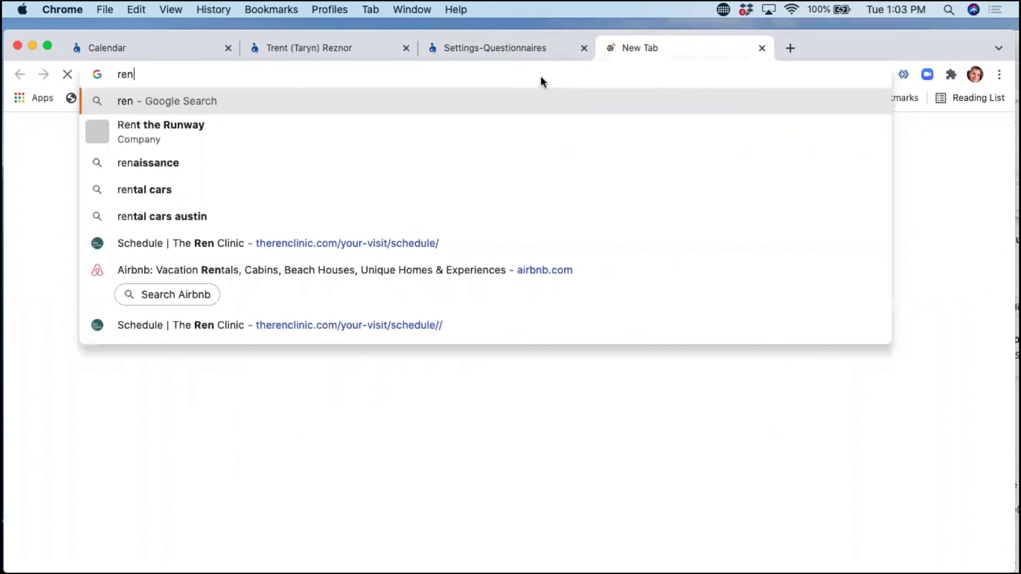
{"action": "key", "text": "Down"}
{"action": "key", "text": "Down"}
{"action": "key", "text": "Down"}
{"action": "key", "text": "Down"}
{"action": "key", "text": "Down"}
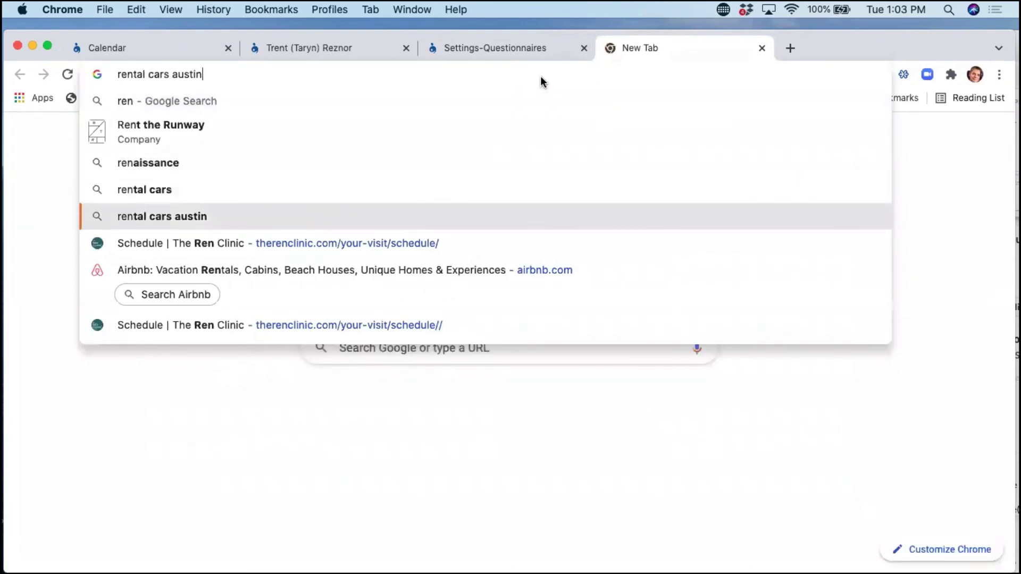
{"action": "key", "text": "Return"}
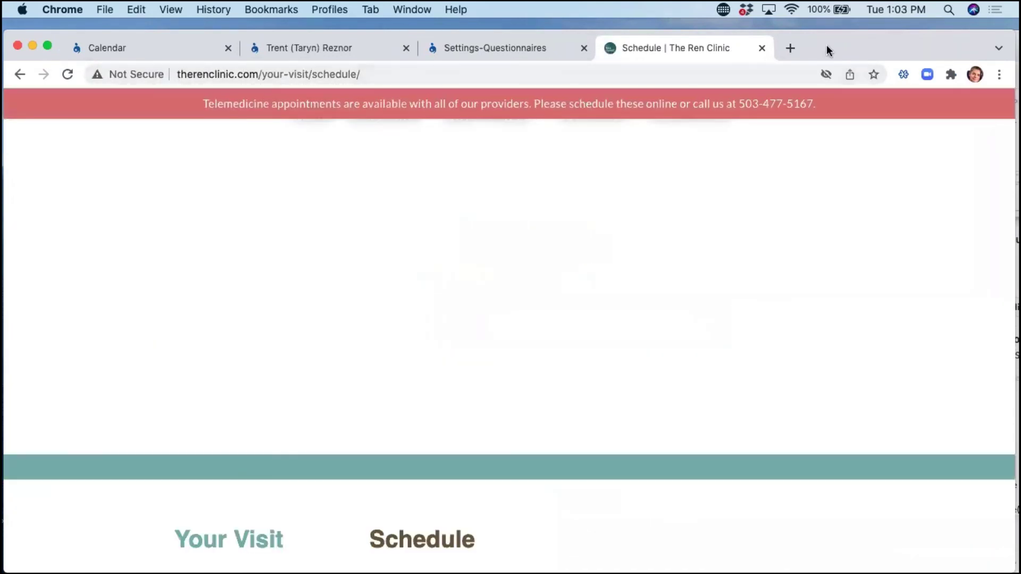
{"action": "left_click_drag", "start_coordinate": [825, 43], "coordinate": [823, 36]}
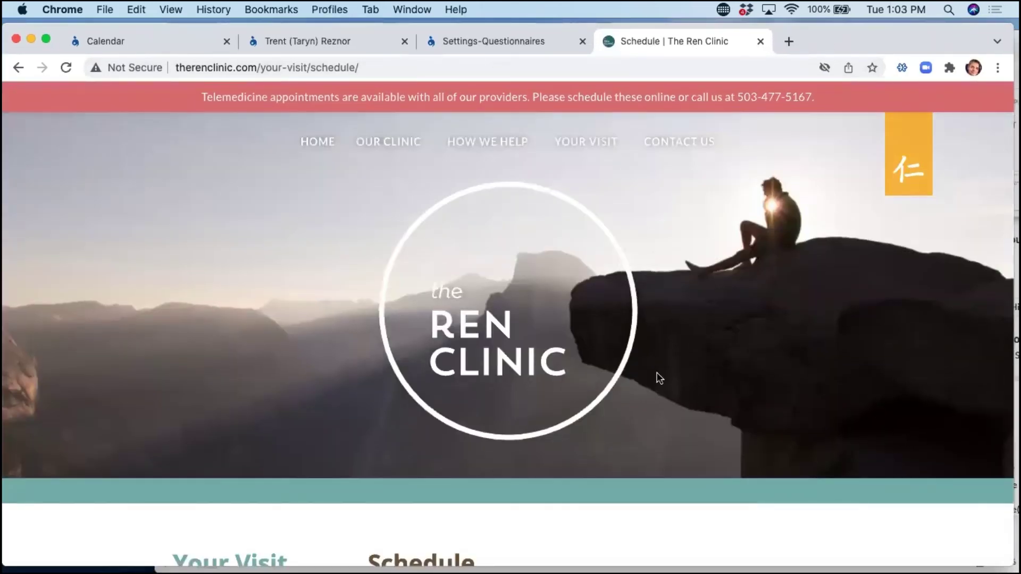
{"action": "scroll", "coordinate": [658, 378], "scroll_direction": "down", "scroll_amount": 3}
{"action": "scroll", "coordinate": [656, 372], "scroll_direction": "down", "scroll_amount": 15}
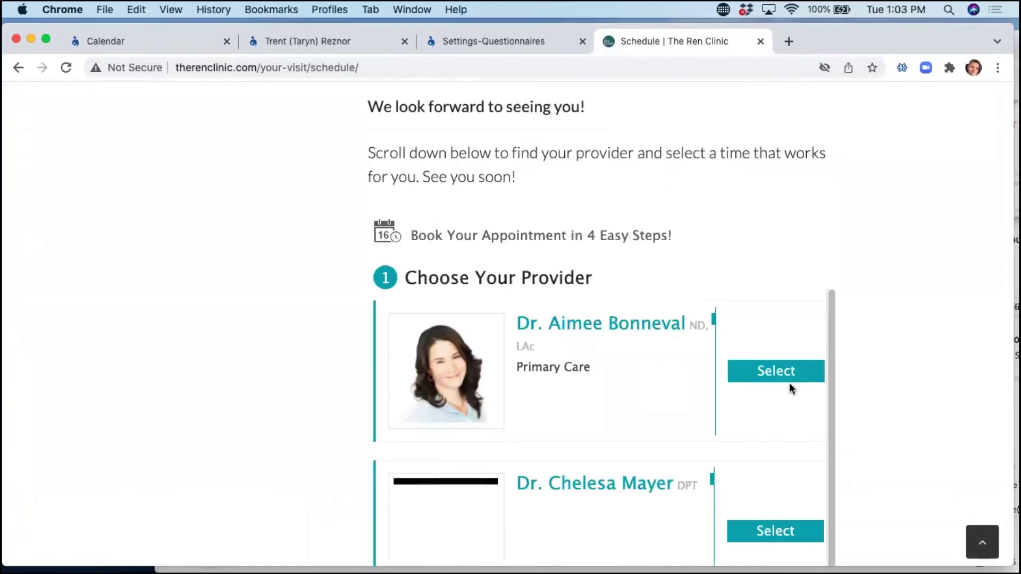
{"action": "scroll", "coordinate": [827, 404], "scroll_direction": "down", "scroll_amount": 2}
{"action": "scroll", "coordinate": [425, 388], "scroll_direction": "down", "scroll_amount": 3}
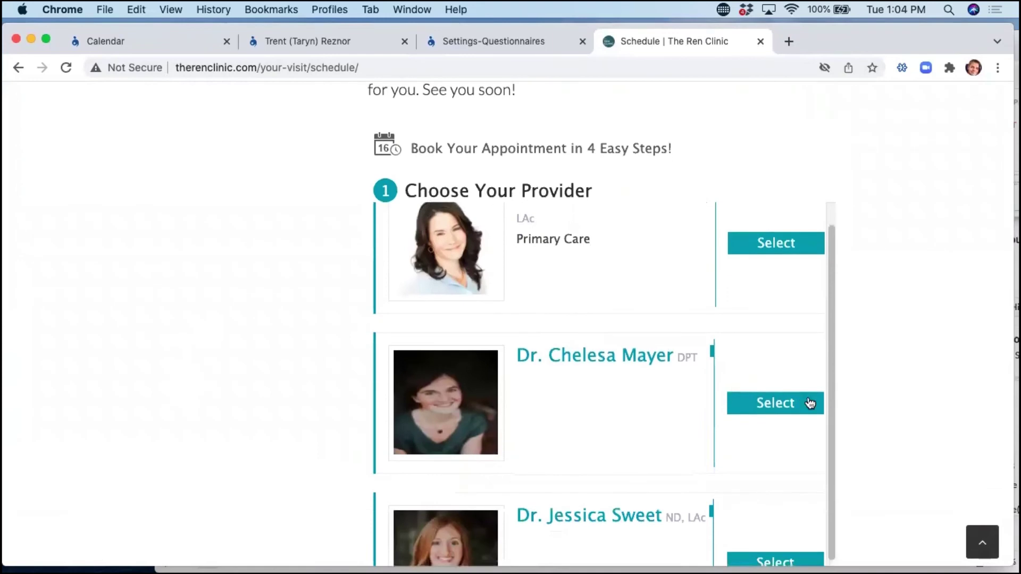
{"action": "left_click", "coordinate": [811, 403]}
{"action": "scroll", "coordinate": [683, 357], "scroll_direction": "down", "scroll_amount": 2}
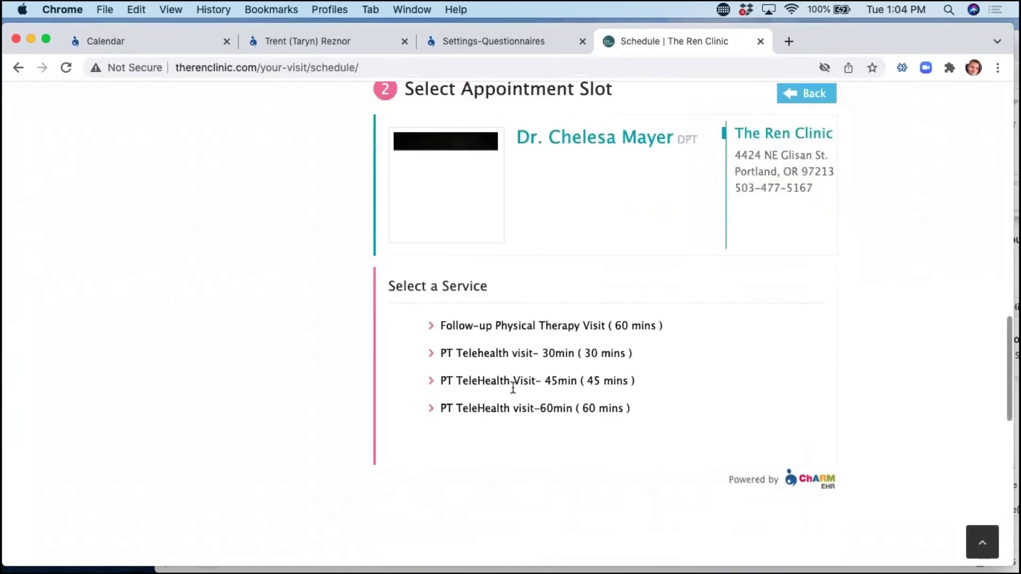
{"action": "left_click", "coordinate": [536, 382]}
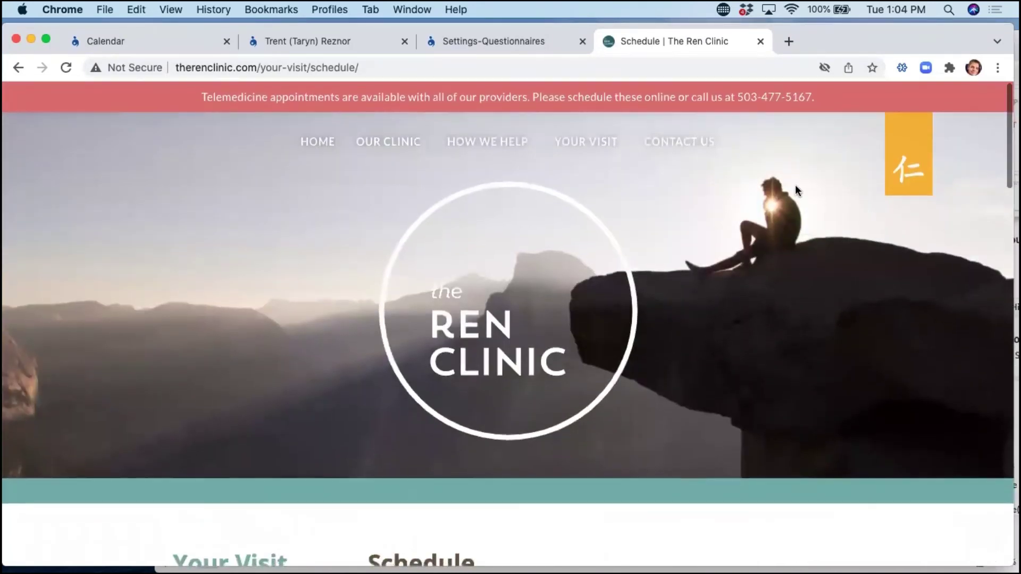
{"action": "left_click", "coordinate": [761, 41]}
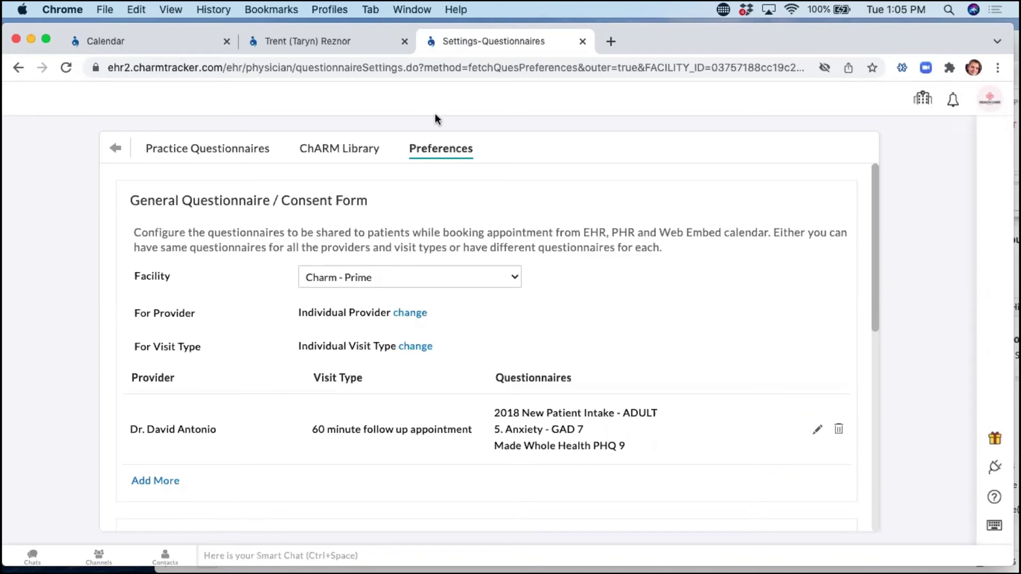
Go to the patient's encounter, then to the Calendar tab listing pending Recalls.
{"action": "left_click", "coordinate": [330, 45]}
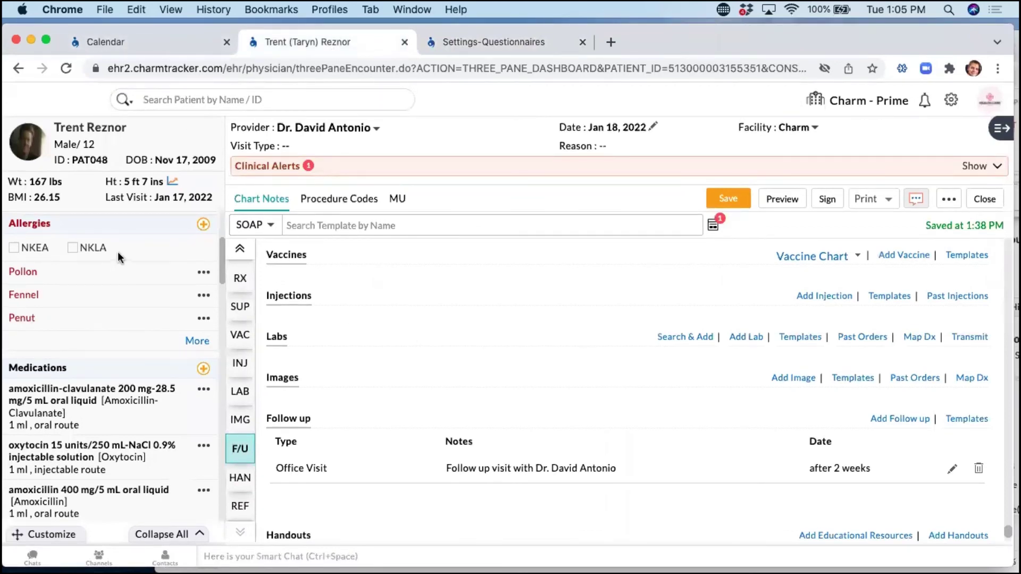
{"action": "left_click", "coordinate": [145, 46]}
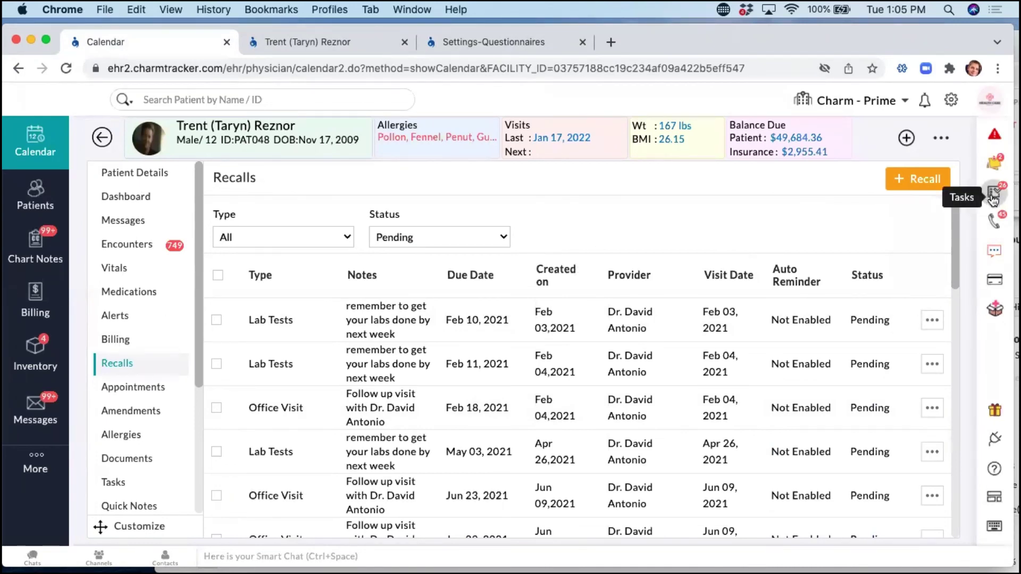
Open the pending Tasks panel, scroll through the task list, and close it.
{"action": "left_click", "coordinate": [992, 198]}
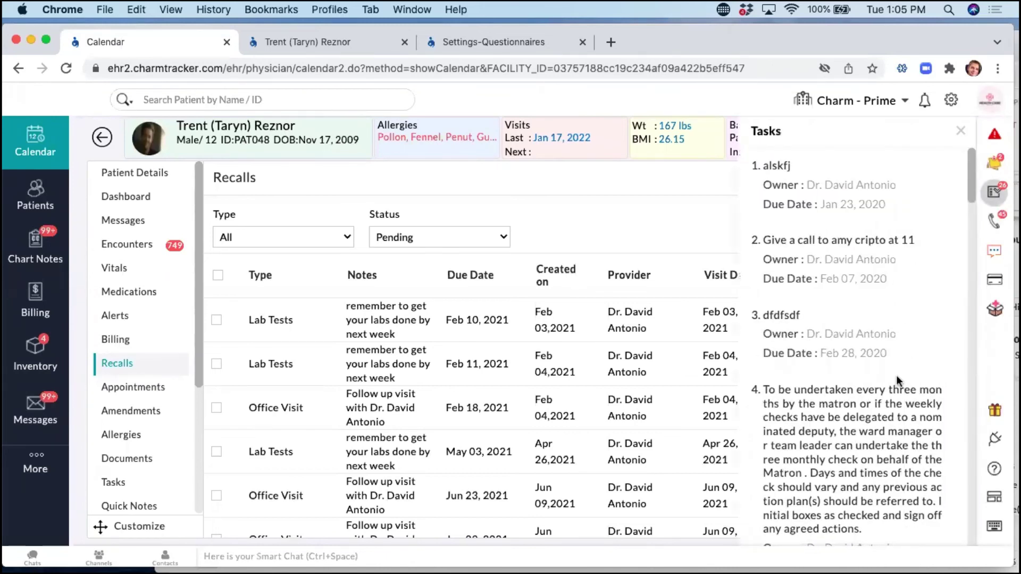
{"action": "scroll", "coordinate": [875, 287], "scroll_direction": "down", "scroll_amount": 2}
{"action": "scroll", "coordinate": [874, 287], "scroll_direction": "down", "scroll_amount": 5}
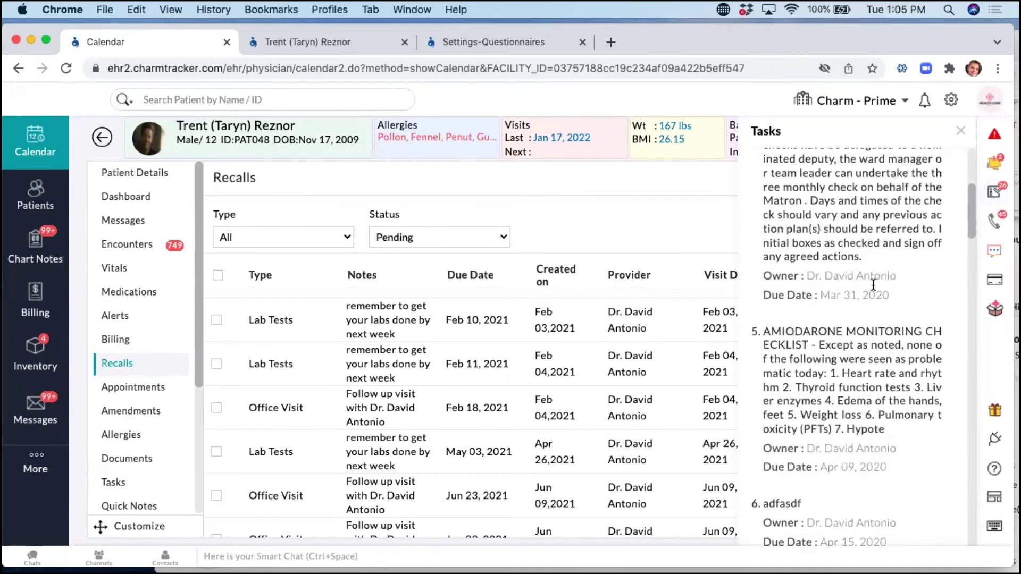
{"action": "scroll", "coordinate": [873, 289], "scroll_direction": "down", "scroll_amount": 5}
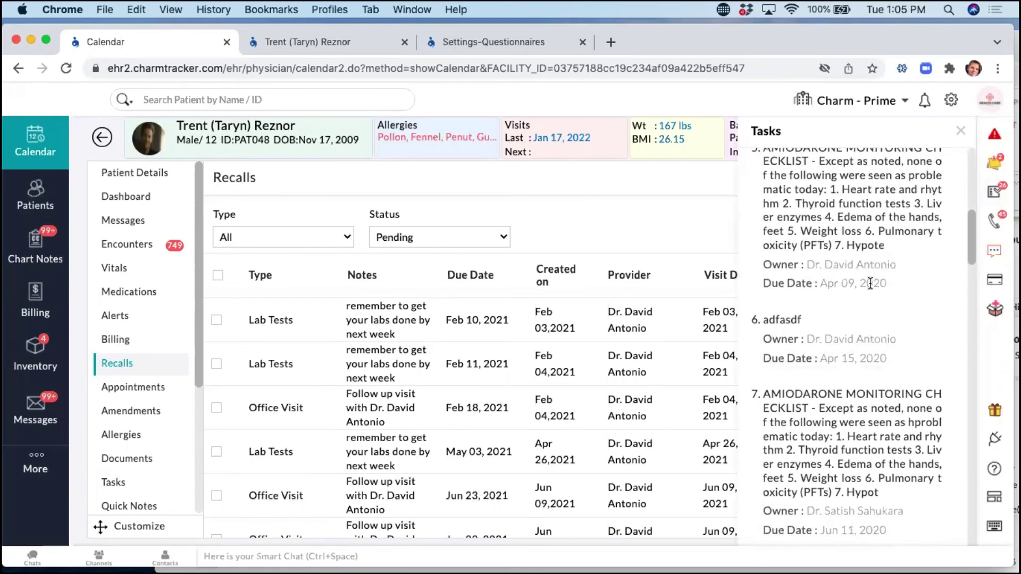
{"action": "left_click", "coordinate": [655, 184]}
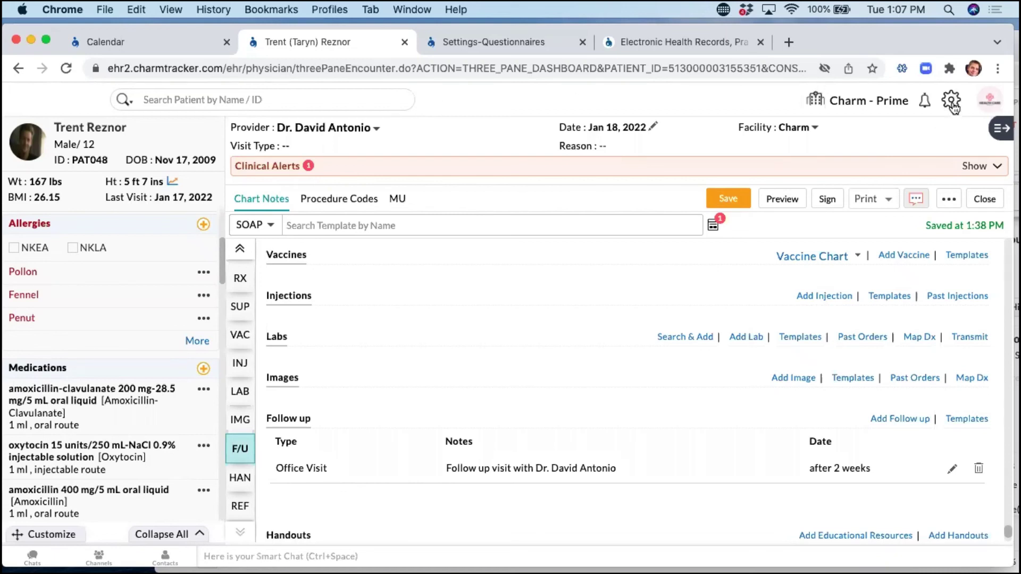
Close the Electronic Health Records, Settings-Questionnaires and Calendar tabs, leaving the Settings overview open.
{"action": "left_click", "coordinate": [761, 42]}
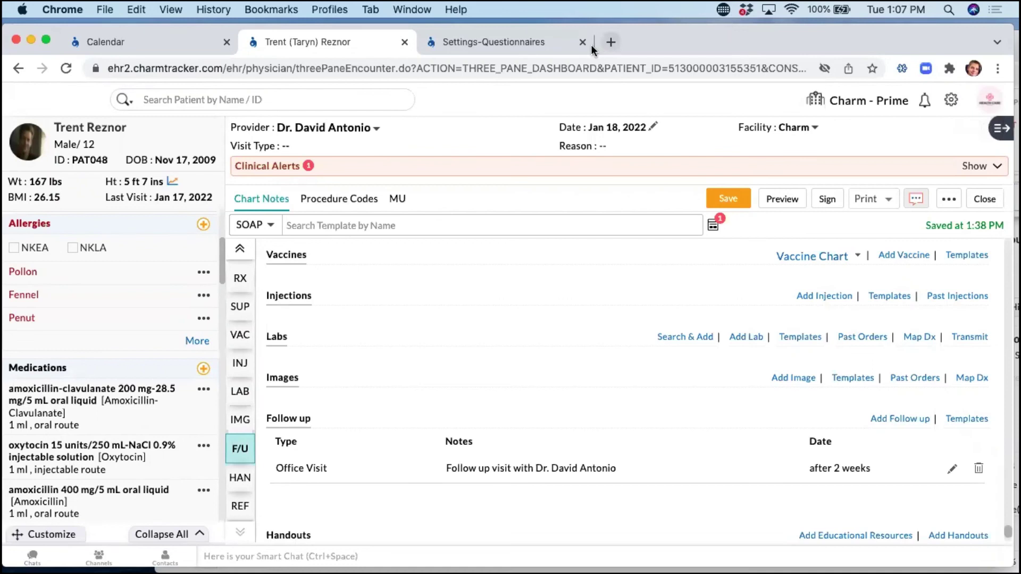
{"action": "left_click", "coordinate": [582, 42]}
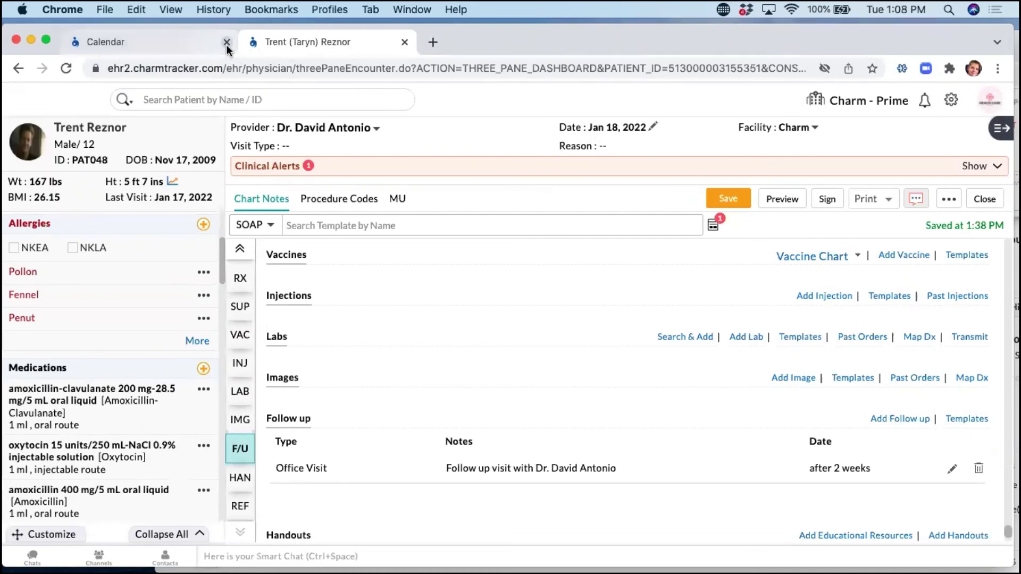
{"action": "left_click", "coordinate": [227, 42]}
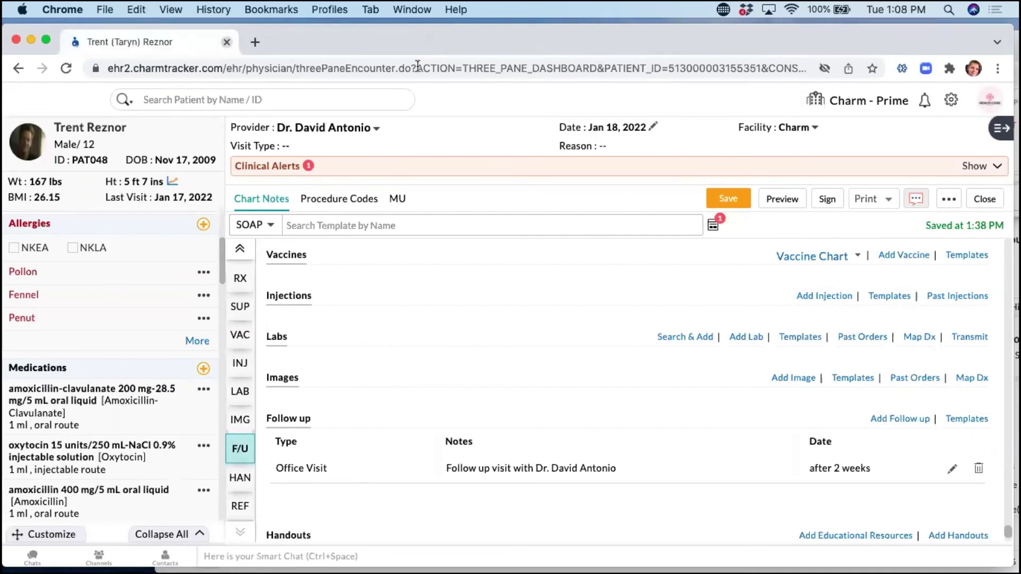
{"action": "left_click", "coordinate": [952, 101]}
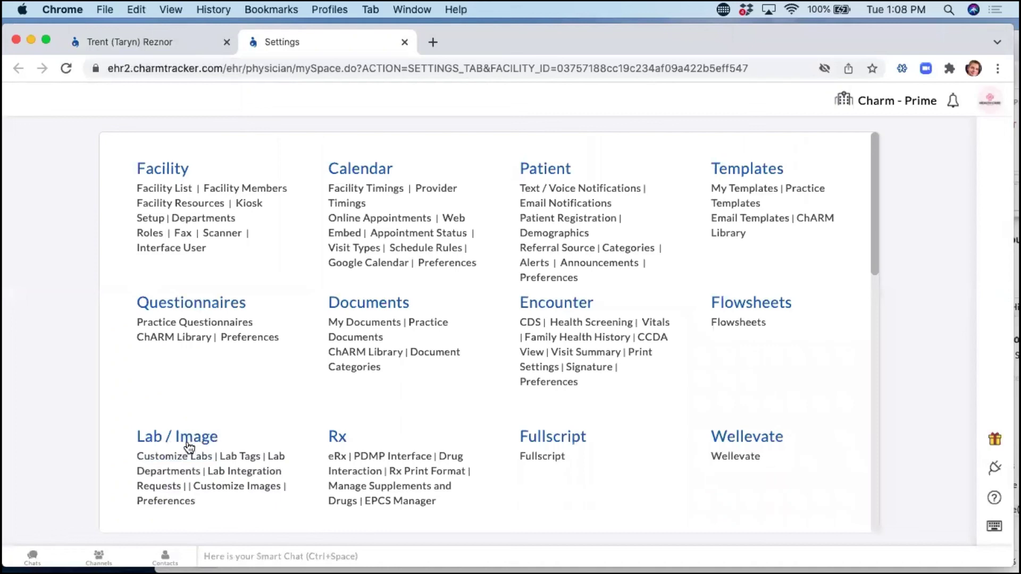
In Customize Images, add a new image type named EKG.
{"action": "scroll", "coordinate": [251, 421], "scroll_direction": "down", "scroll_amount": 2}
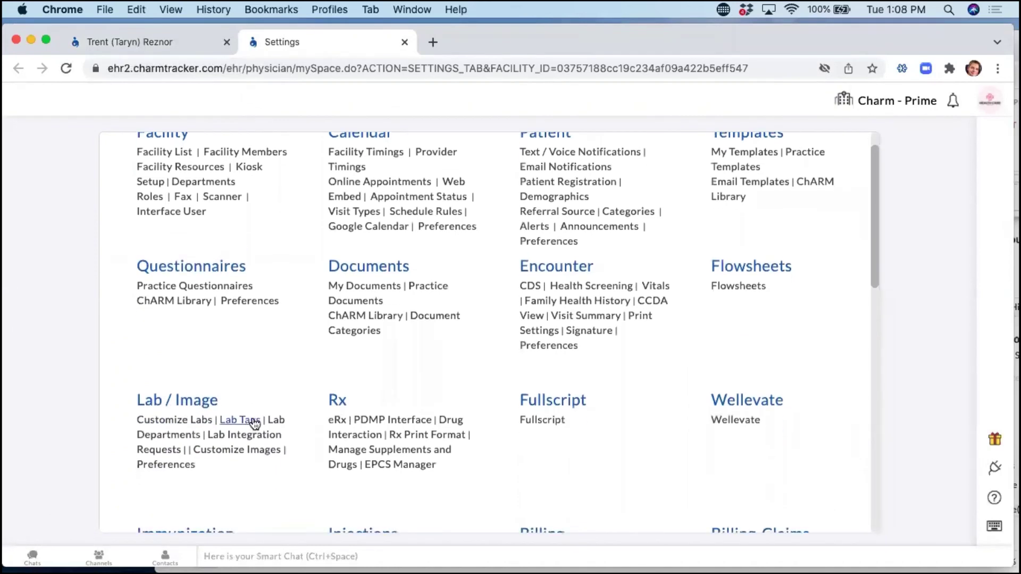
{"action": "left_click", "coordinate": [226, 453]}
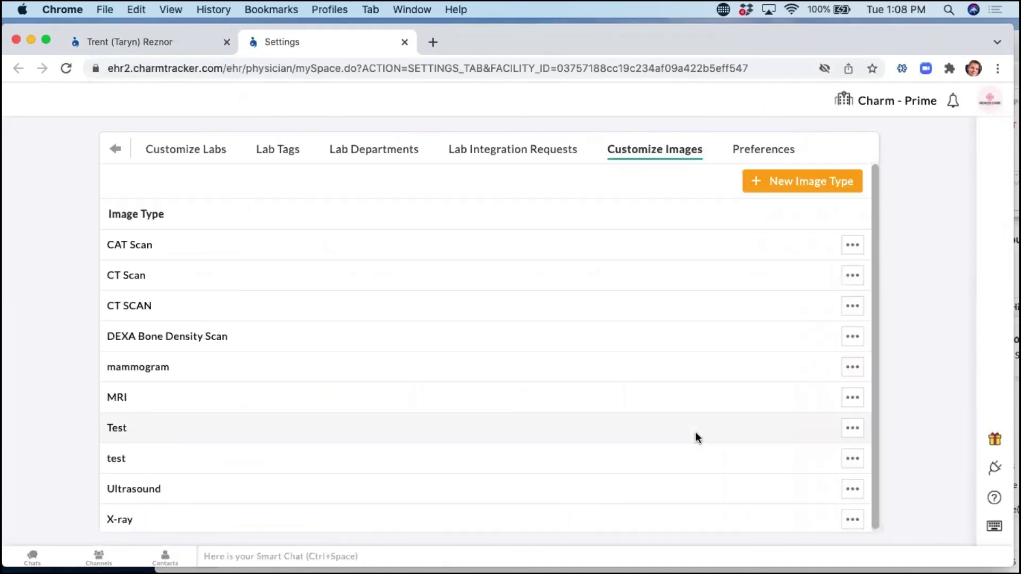
{"action": "scroll", "coordinate": [370, 413], "scroll_direction": "down", "scroll_amount": 1}
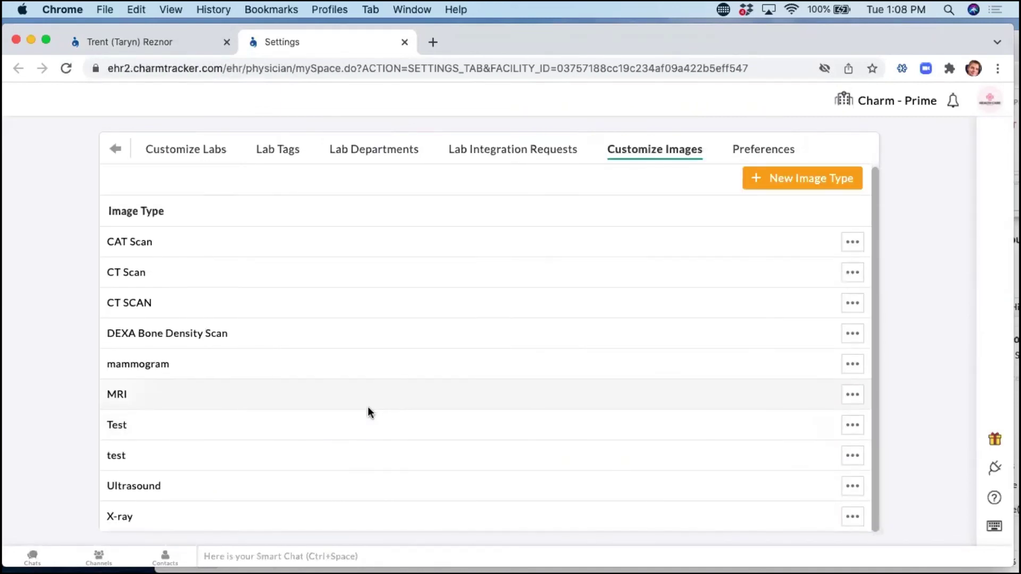
{"action": "scroll", "coordinate": [369, 404], "scroll_direction": "up", "scroll_amount": 1}
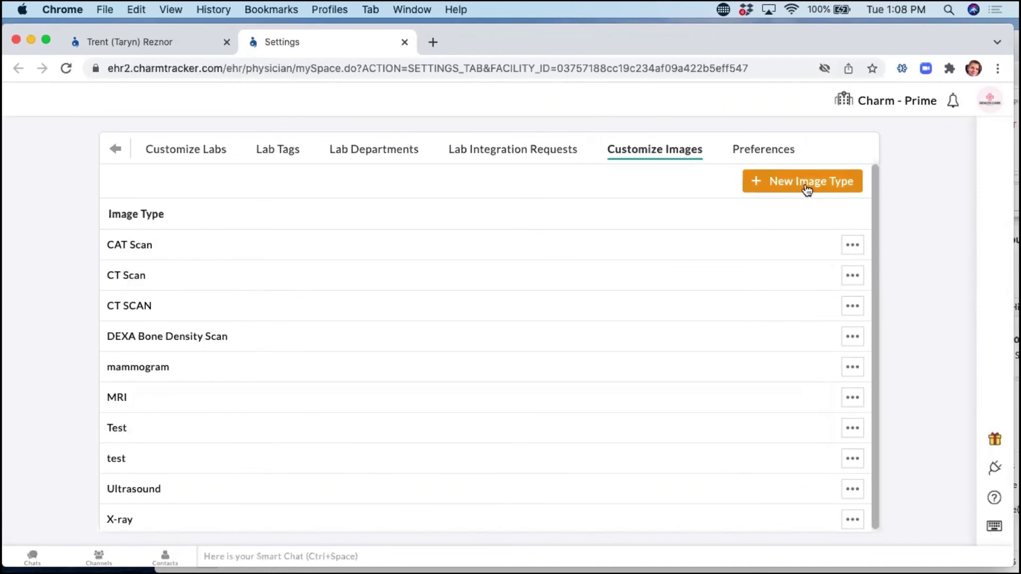
{"action": "left_click", "coordinate": [807, 190]}
{"action": "left_click", "coordinate": [415, 213]}
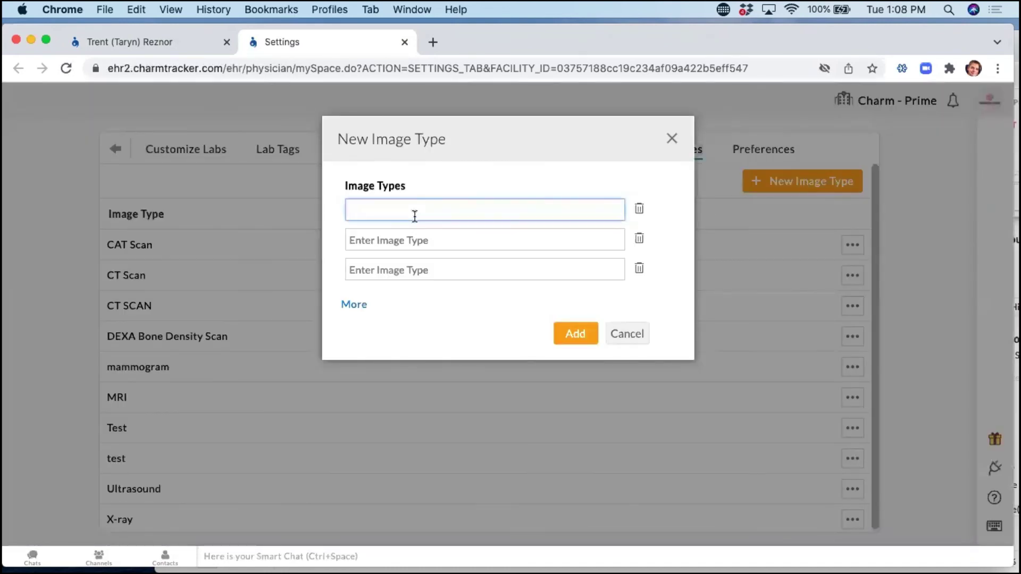
{"action": "type", "text": "EKG"}
{"action": "left_click", "coordinate": [577, 340]}
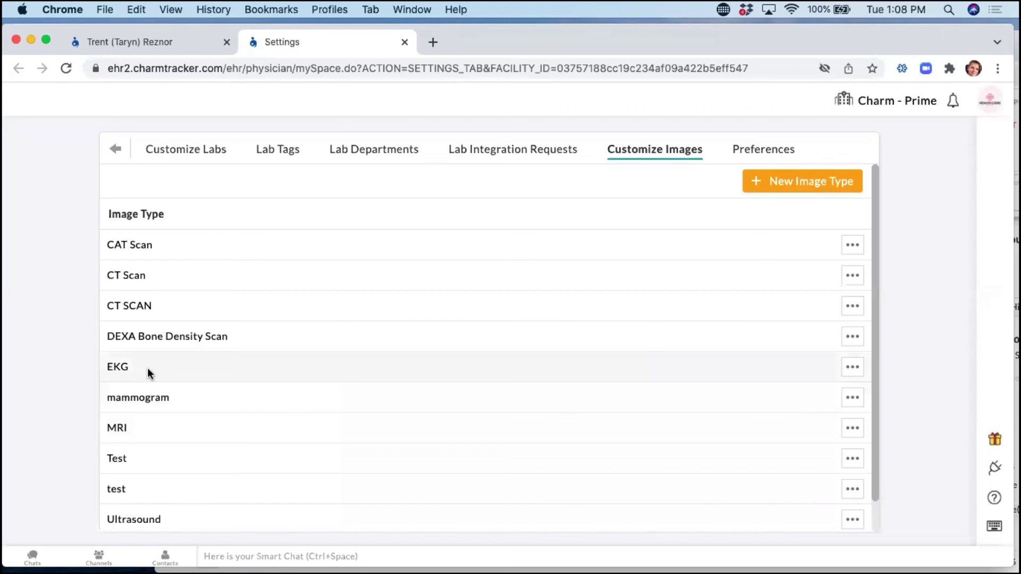
Check EKG's test customization, cancel the new test form, and return to the encounter note.
{"action": "left_click", "coordinate": [854, 375]}
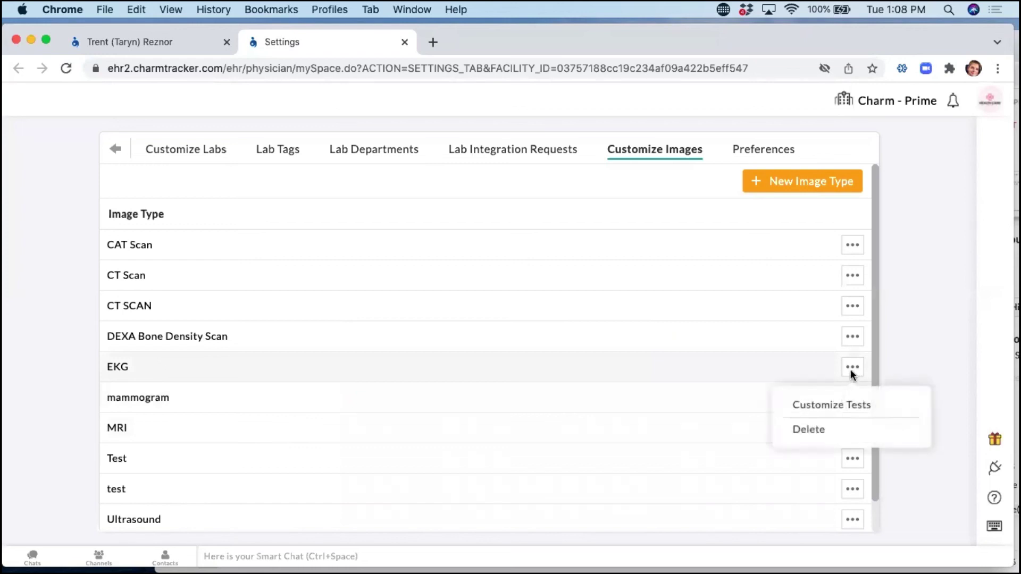
{"action": "left_click", "coordinate": [847, 406]}
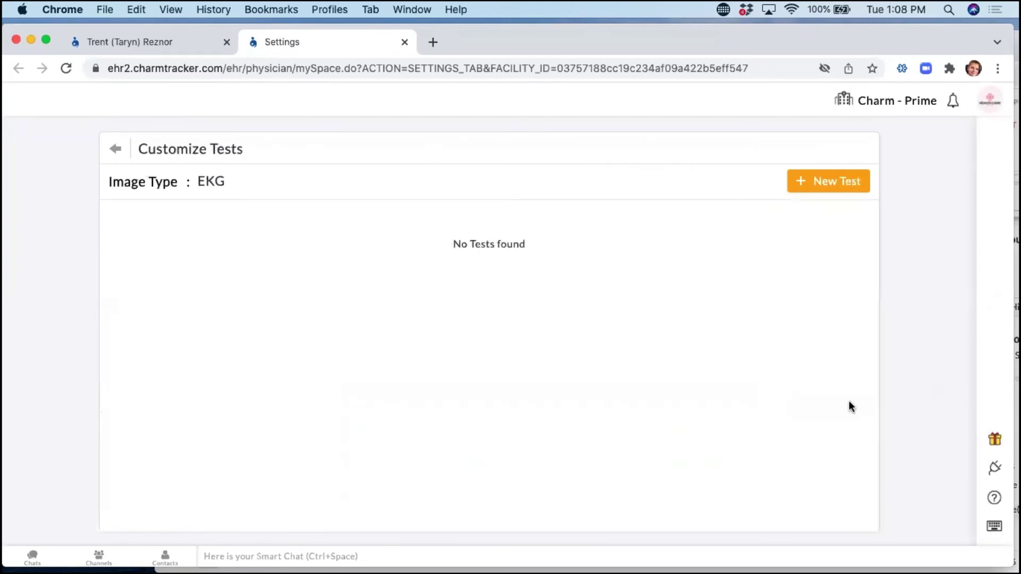
{"action": "left_click", "coordinate": [838, 185]}
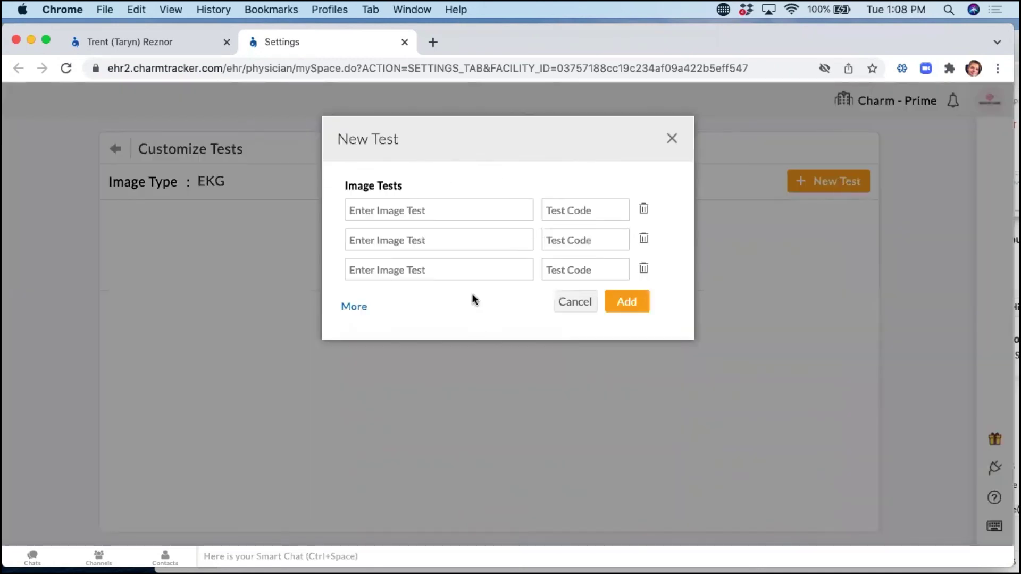
{"action": "left_click", "coordinate": [672, 139]}
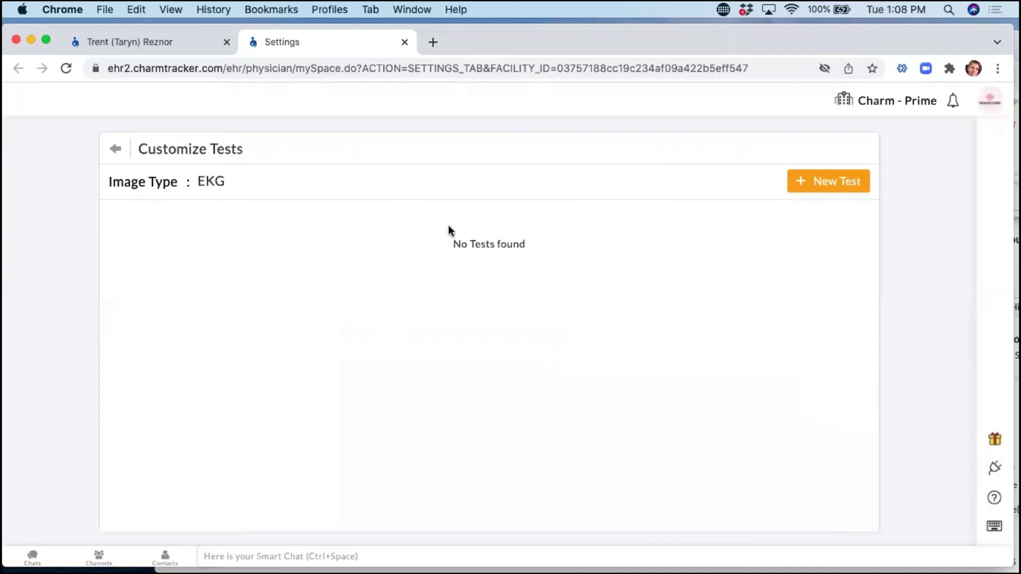
{"action": "left_click", "coordinate": [116, 155]}
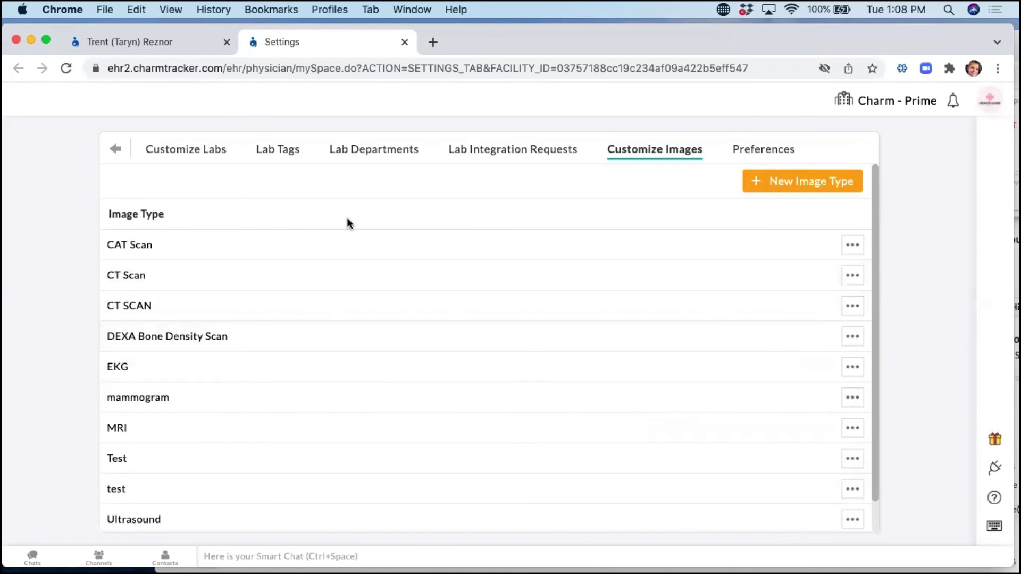
{"action": "left_click", "coordinate": [180, 42]}
Move down the encounter note to its Images section using the section shortcuts.
{"action": "mouse_move", "coordinate": [565, 40]}
{"action": "left_mouse_down"}
{"action": "mouse_move", "coordinate": [613, 36]}
{"action": "mouse_move", "coordinate": [573, 40]}
{"action": "left_mouse_up"}
{"action": "scroll", "coordinate": [394, 287], "scroll_direction": "up", "scroll_amount": 4}
{"action": "scroll", "coordinate": [394, 290], "scroll_direction": "up", "scroll_amount": 6}
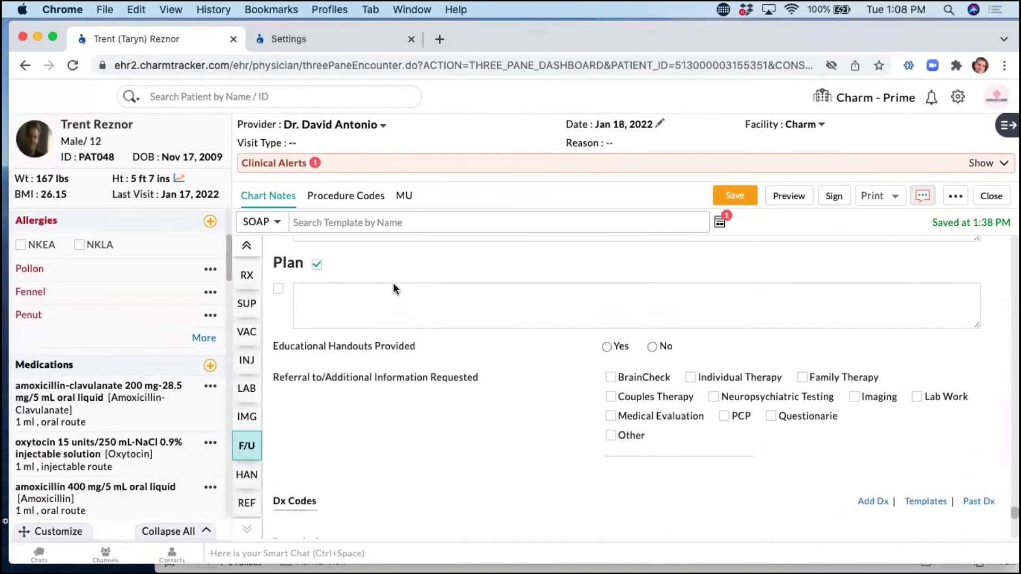
{"action": "scroll", "coordinate": [392, 287], "scroll_direction": "down", "scroll_amount": 3}
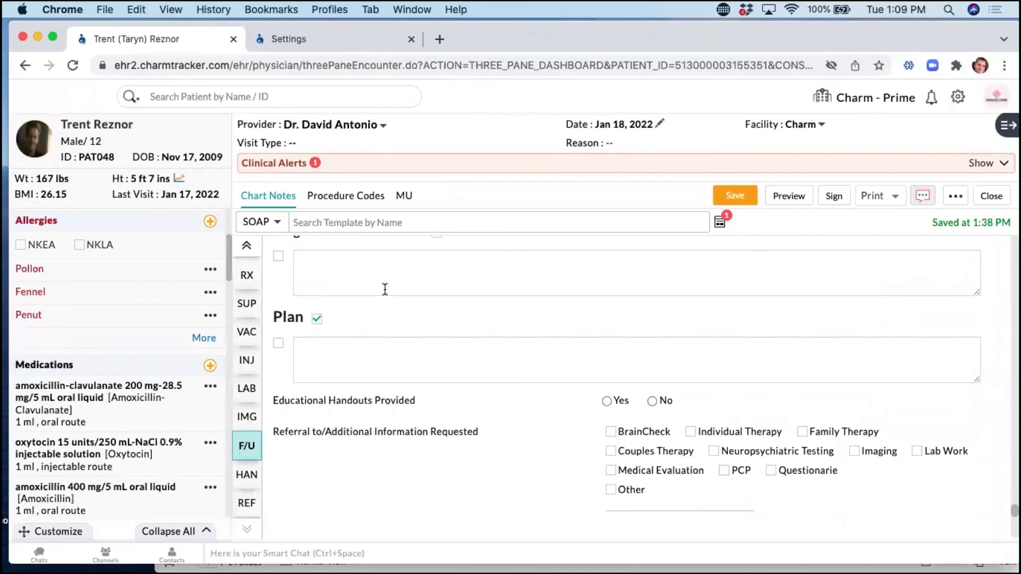
{"action": "left_click", "coordinate": [246, 249]}
{"action": "left_click", "coordinate": [254, 529]}
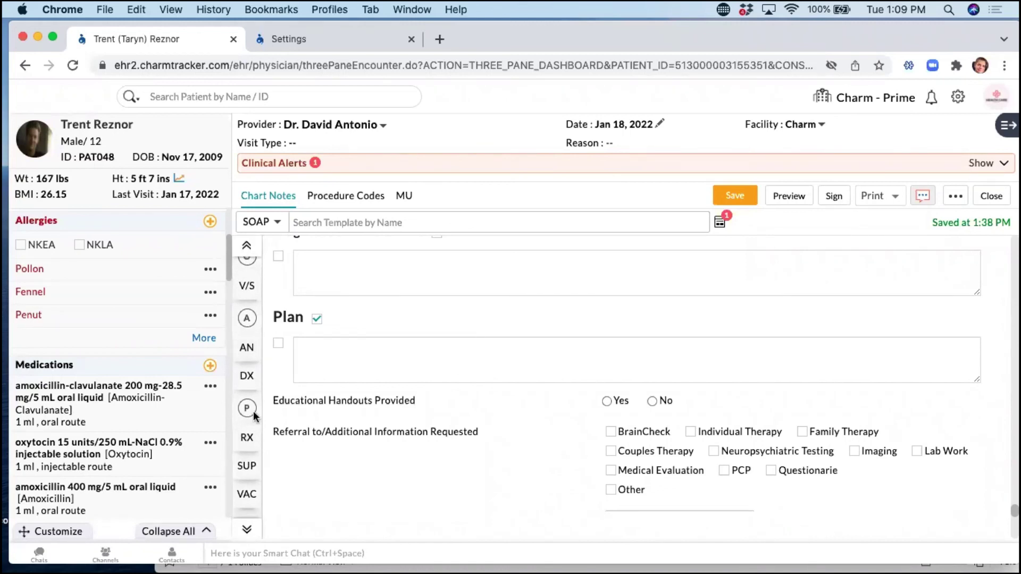
{"action": "left_click", "coordinate": [247, 530]}
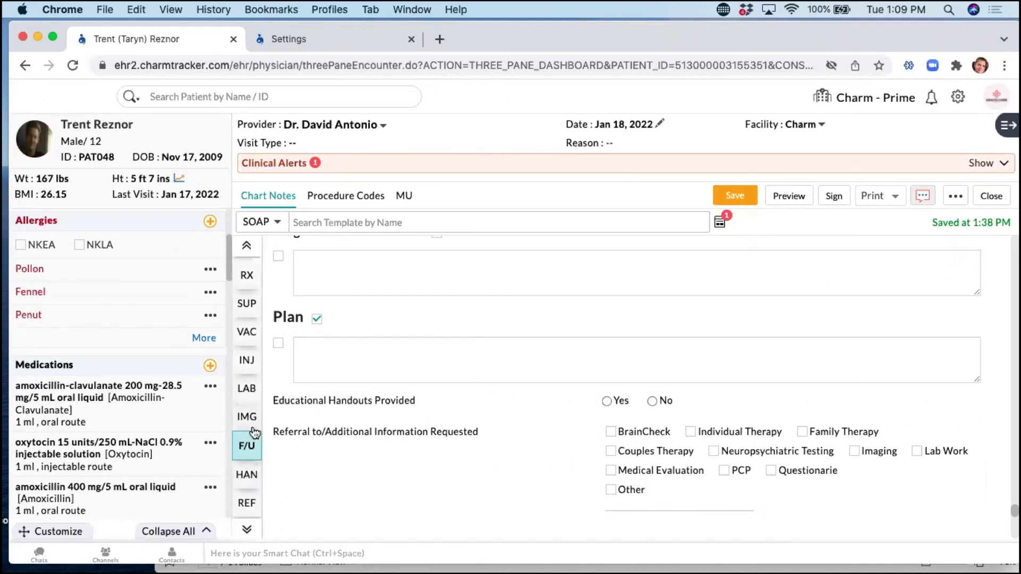
{"action": "left_click", "coordinate": [246, 419]}
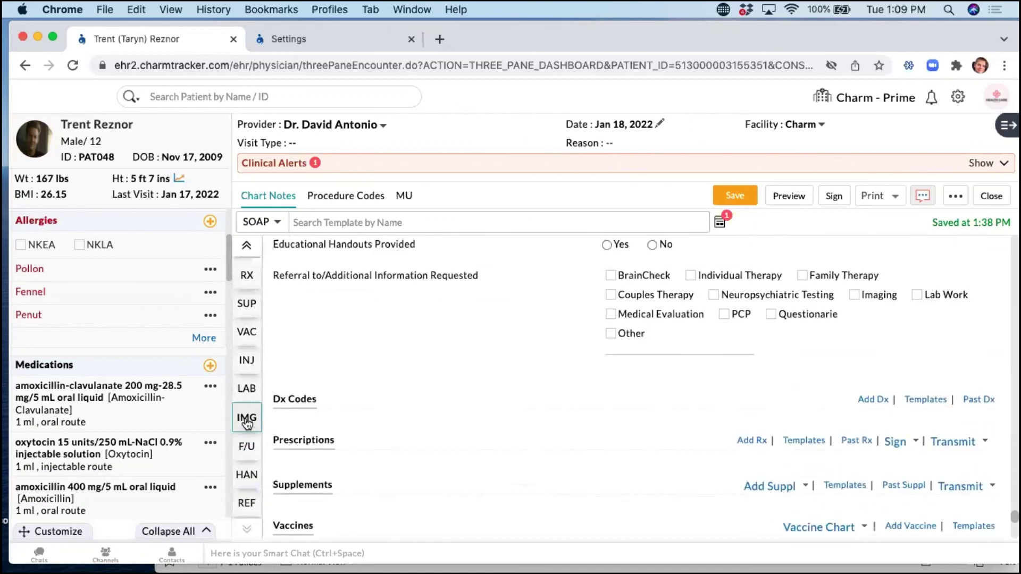
{"action": "left_click", "coordinate": [247, 420]}
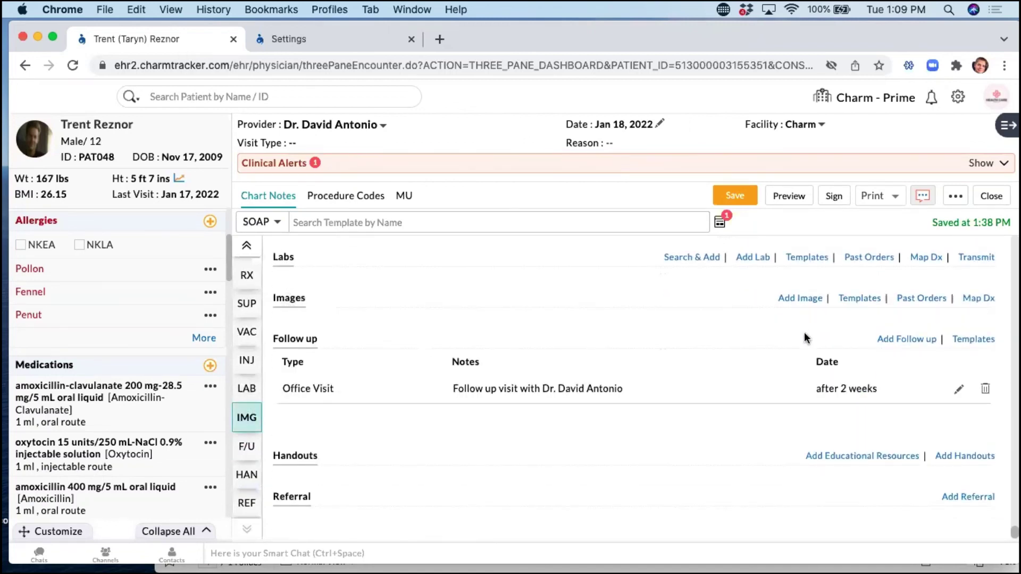
Start a new imaging order with Image Type X-ray and test NECK AP& LATERAL VIEW.
{"action": "left_click", "coordinate": [800, 299]}
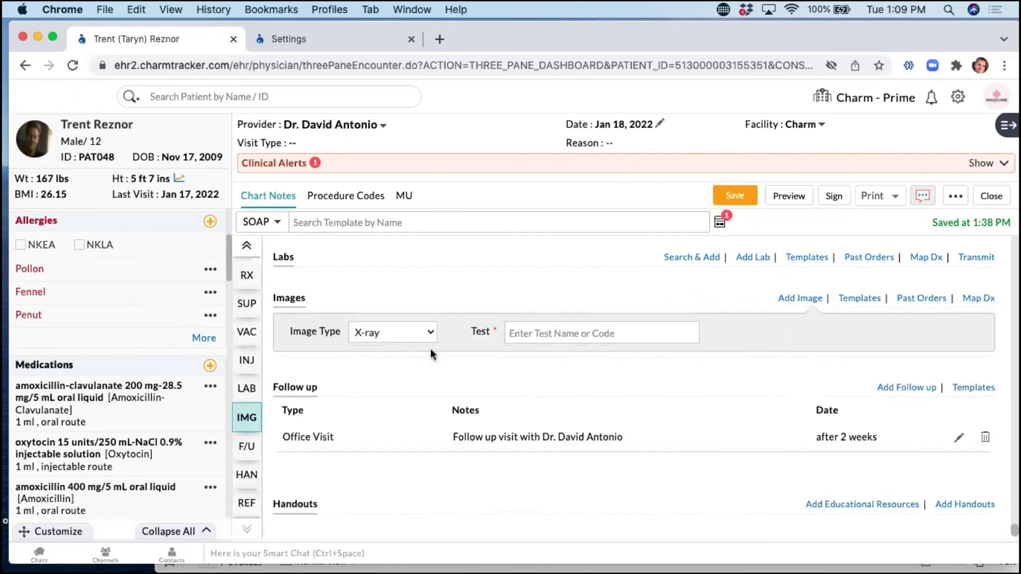
{"action": "left_click", "coordinate": [391, 339]}
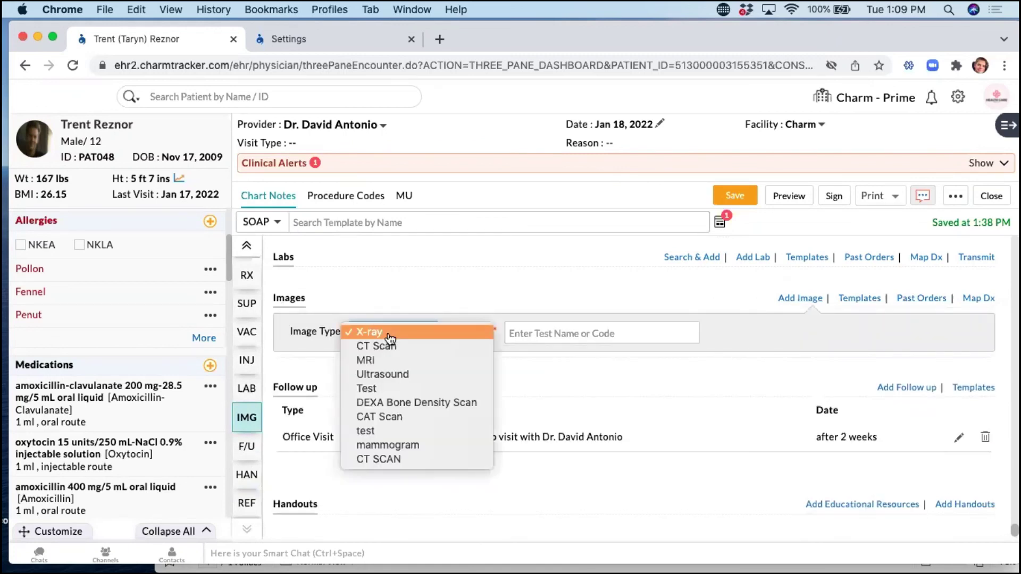
{"action": "left_click", "coordinate": [644, 373]}
{"action": "left_click", "coordinate": [366, 332]}
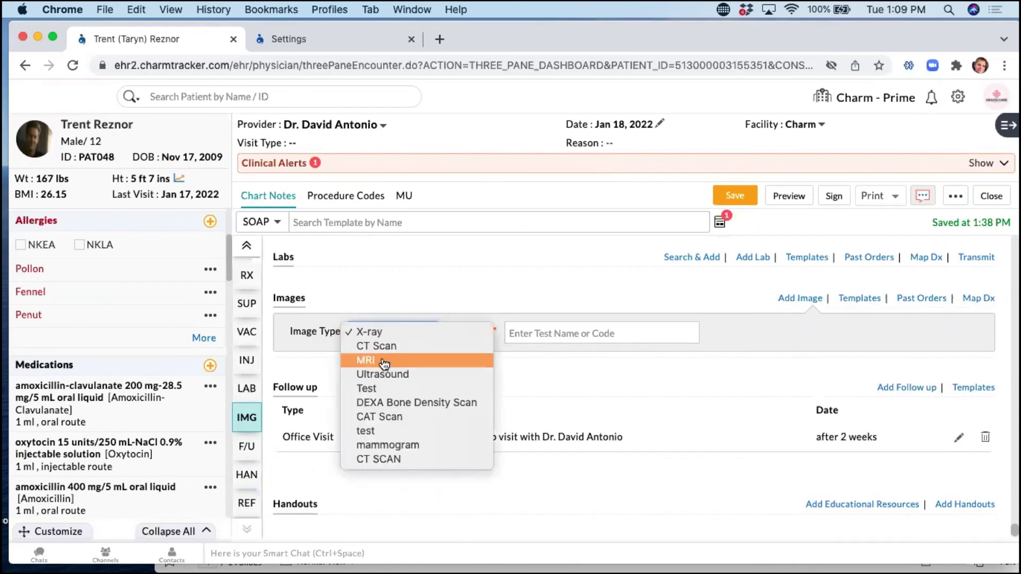
{"action": "left_click", "coordinate": [380, 333]}
{"action": "left_click", "coordinate": [545, 334]}
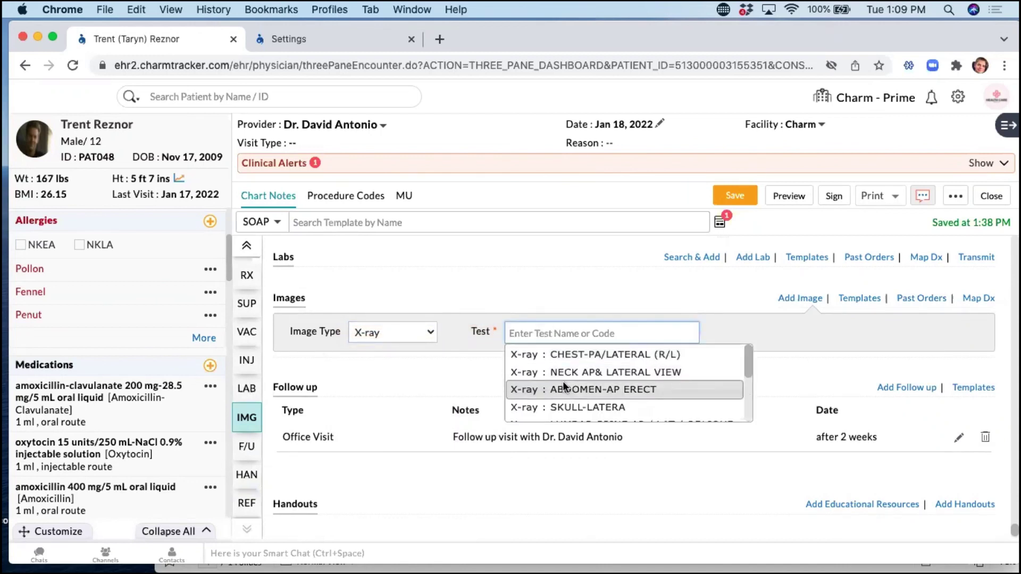
{"action": "key", "text": "Escape"}
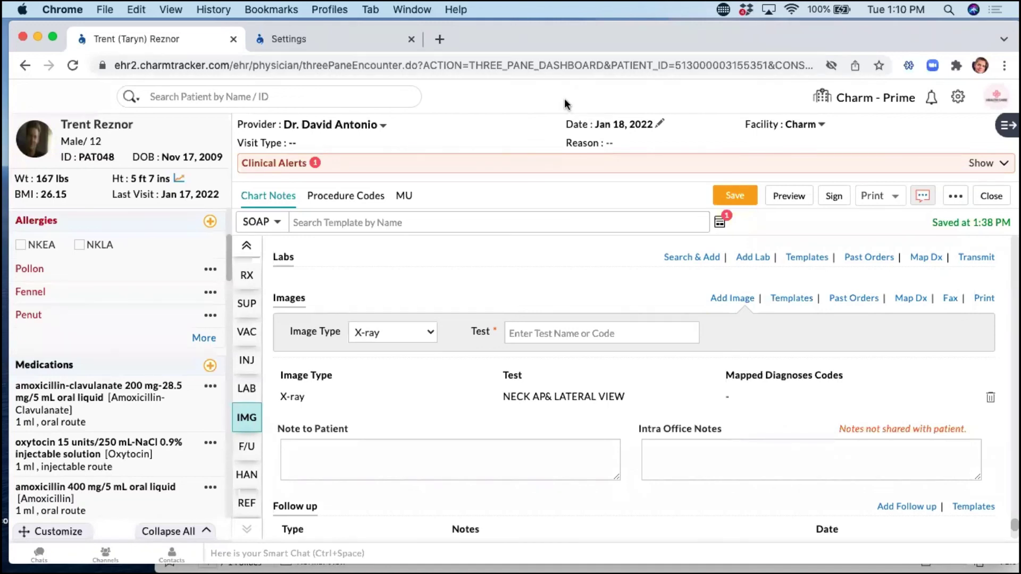
{"action": "mouse_move", "coordinate": [488, 31]}
{"action": "left_mouse_down"}
{"action": "mouse_move", "coordinate": [502, 49]}
{"action": "mouse_move", "coordinate": [474, 30]}
{"action": "left_mouse_up"}
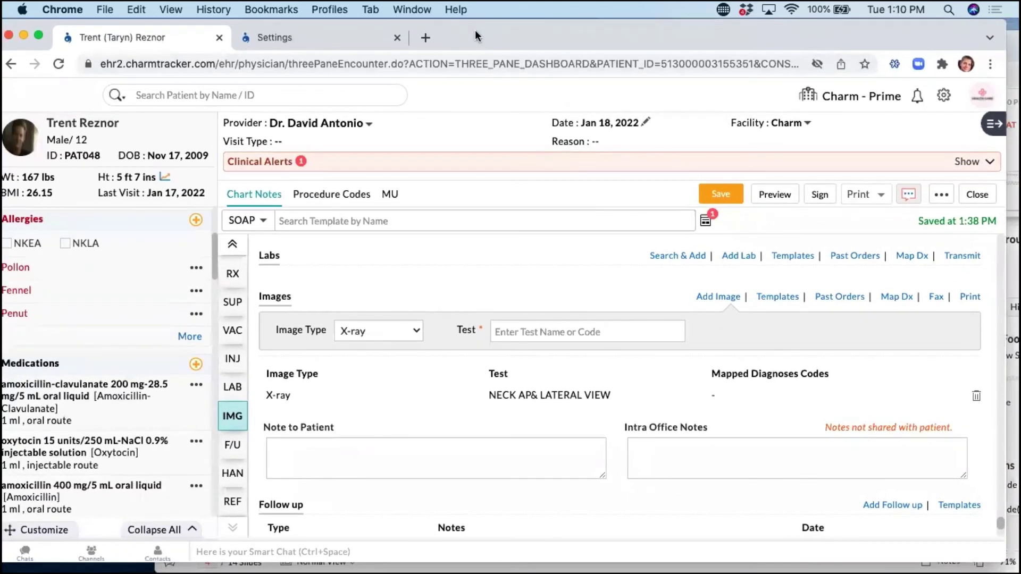
Browse My Documents filtered to New Patient Package, cancel the upload, and return to Settings.
{"action": "left_click", "coordinate": [309, 44]}
{"action": "left_click", "coordinate": [111, 144]}
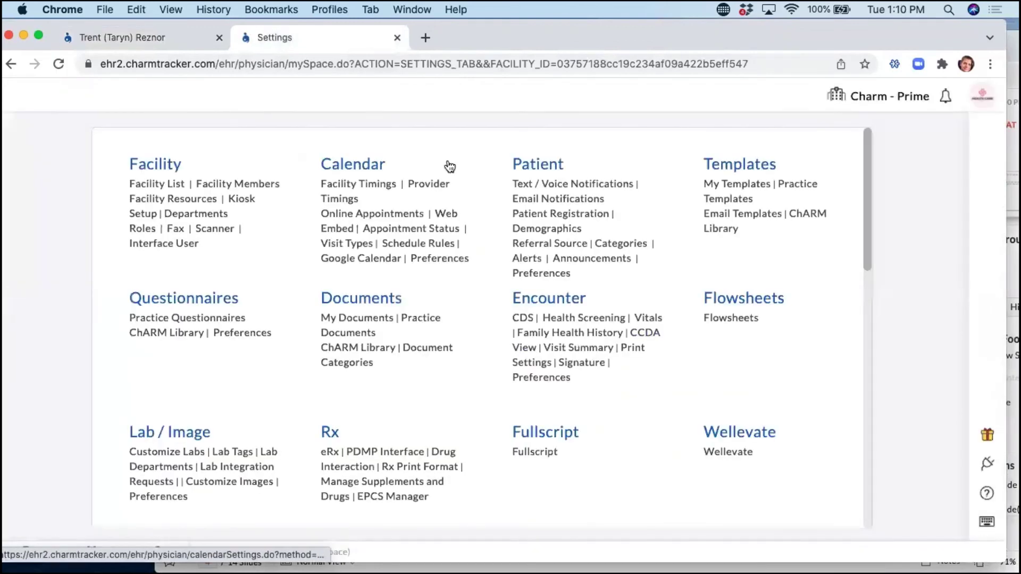
{"action": "left_click", "coordinate": [364, 304]}
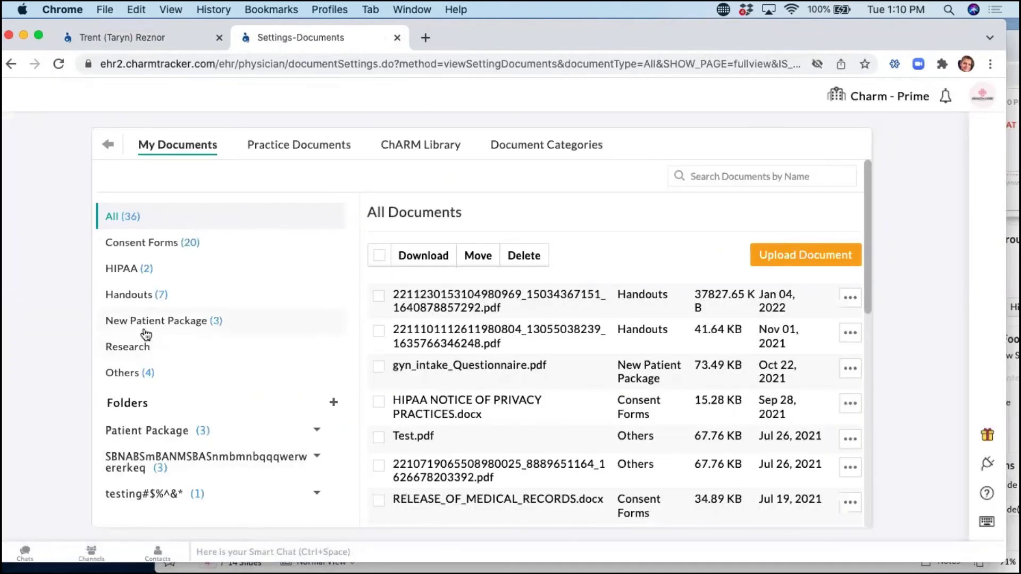
{"action": "left_click", "coordinate": [147, 325]}
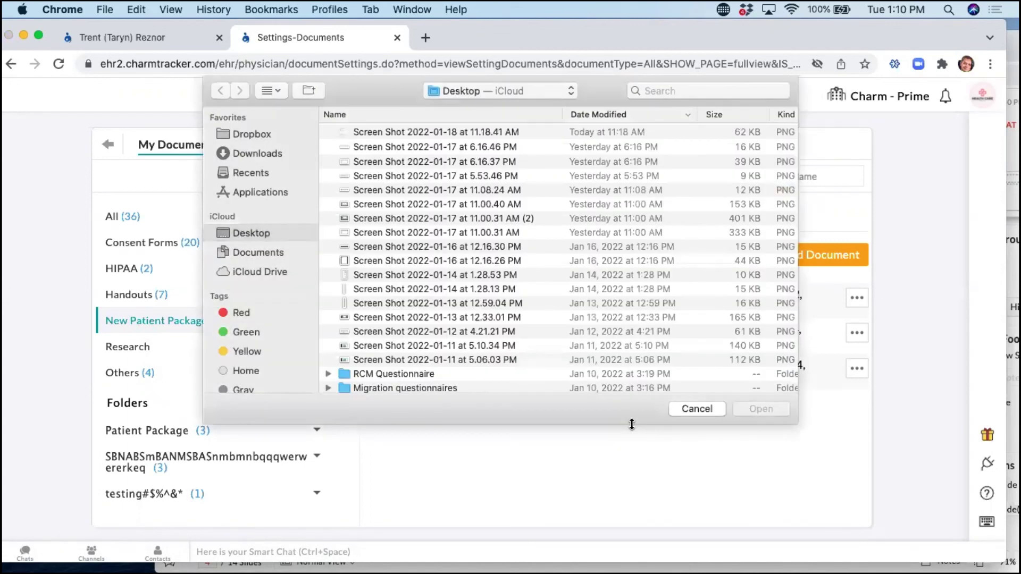
{"action": "left_click", "coordinate": [709, 407]}
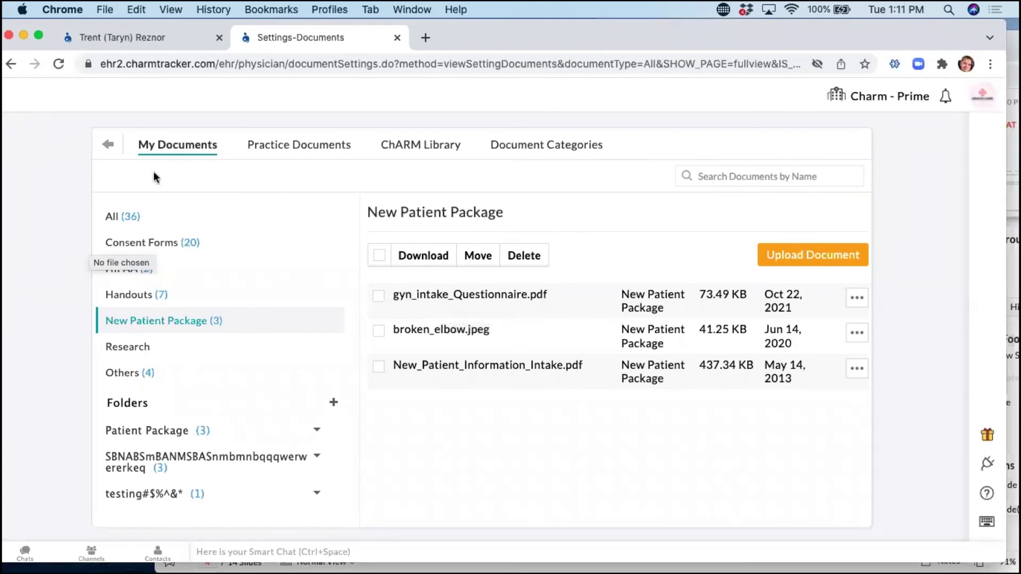
{"action": "left_click", "coordinate": [107, 151]}
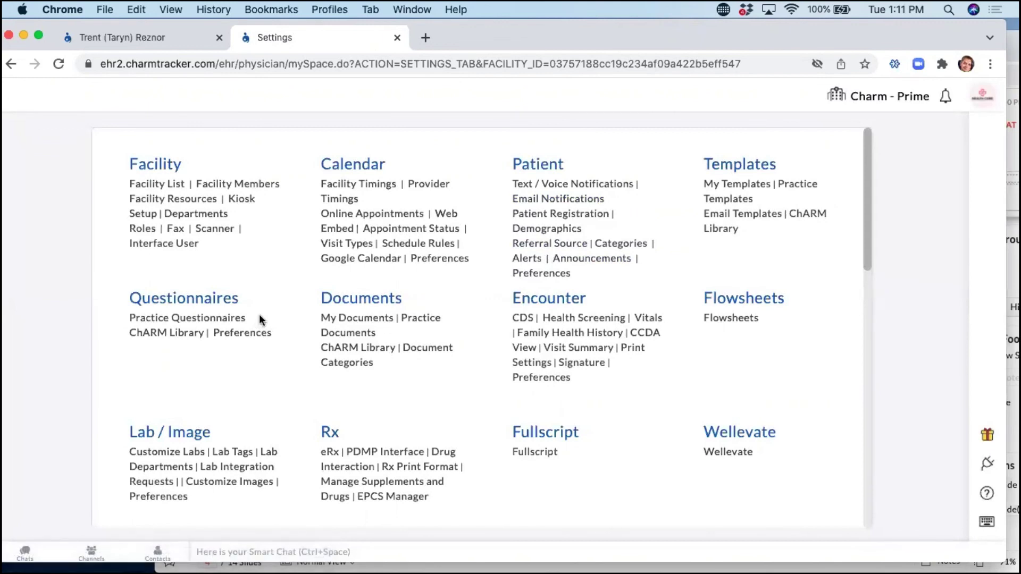
Open Questionnaires and browse the ChARM Library, viewing a questionnaire's View/Import options.
{"action": "left_click", "coordinate": [197, 300]}
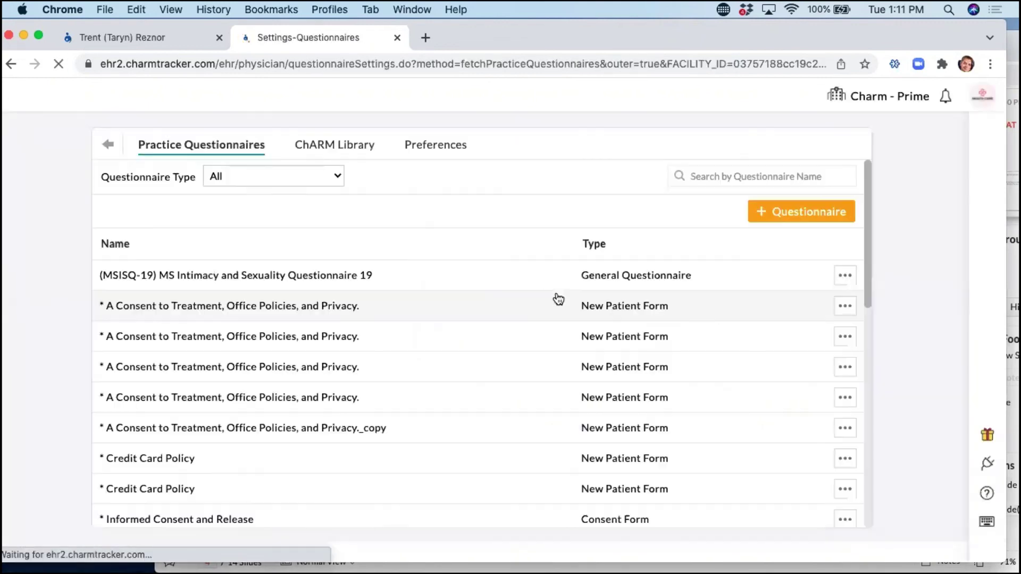
{"action": "left_click", "coordinate": [355, 149]}
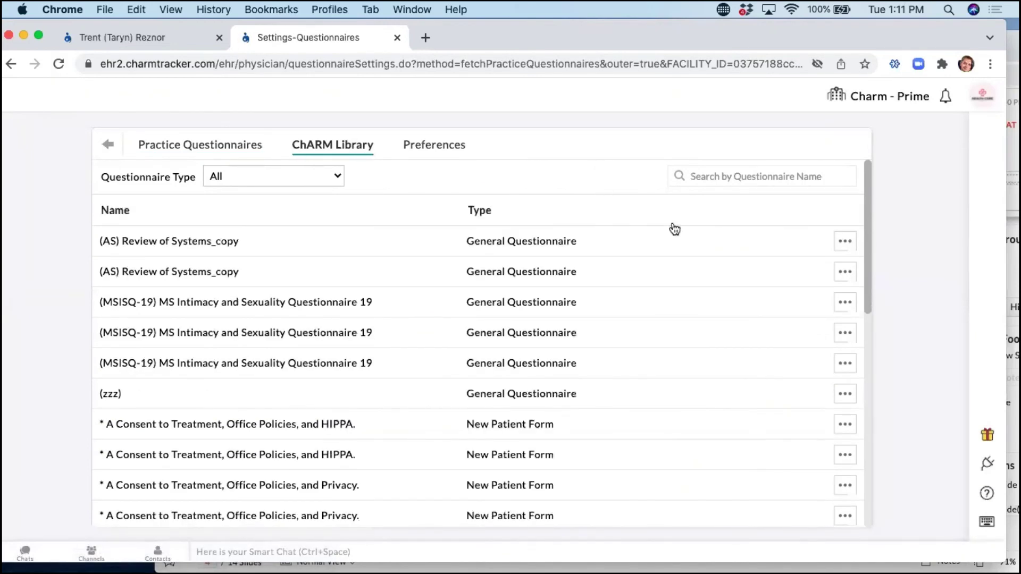
{"action": "left_click", "coordinate": [729, 178]}
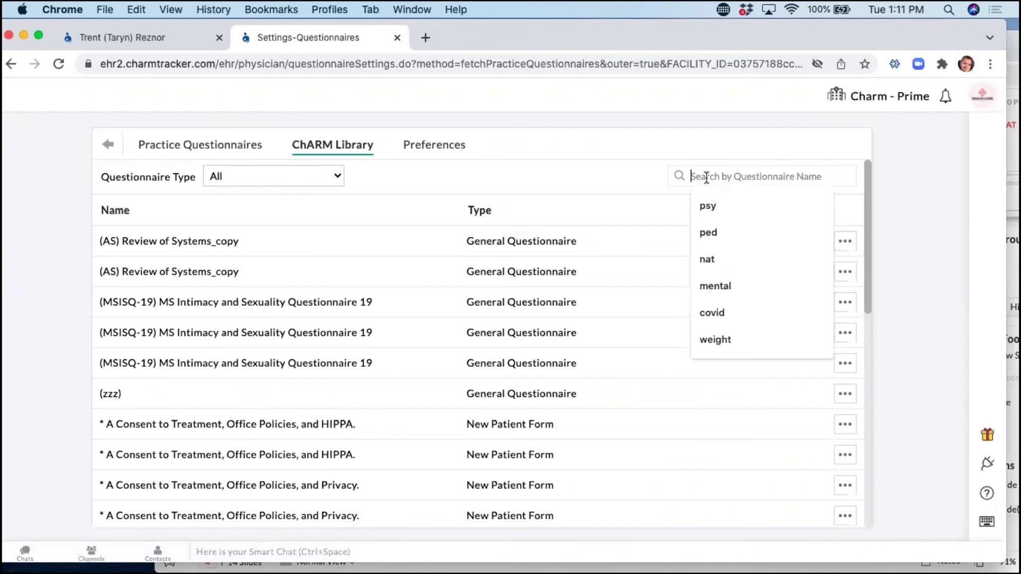
{"action": "left_click", "coordinate": [588, 127]}
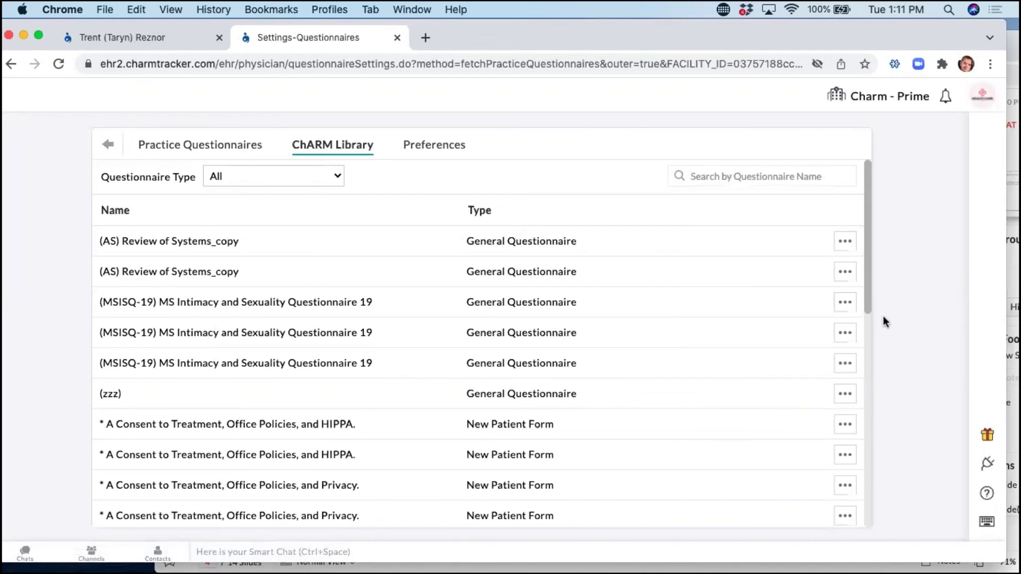
{"action": "left_click", "coordinate": [843, 335]}
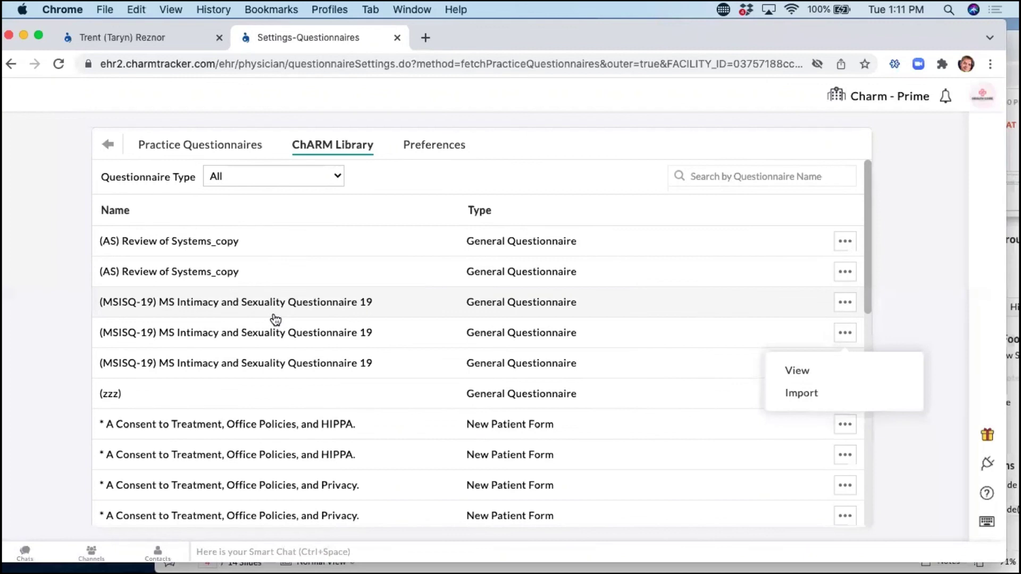
{"action": "left_click", "coordinate": [877, 167]}
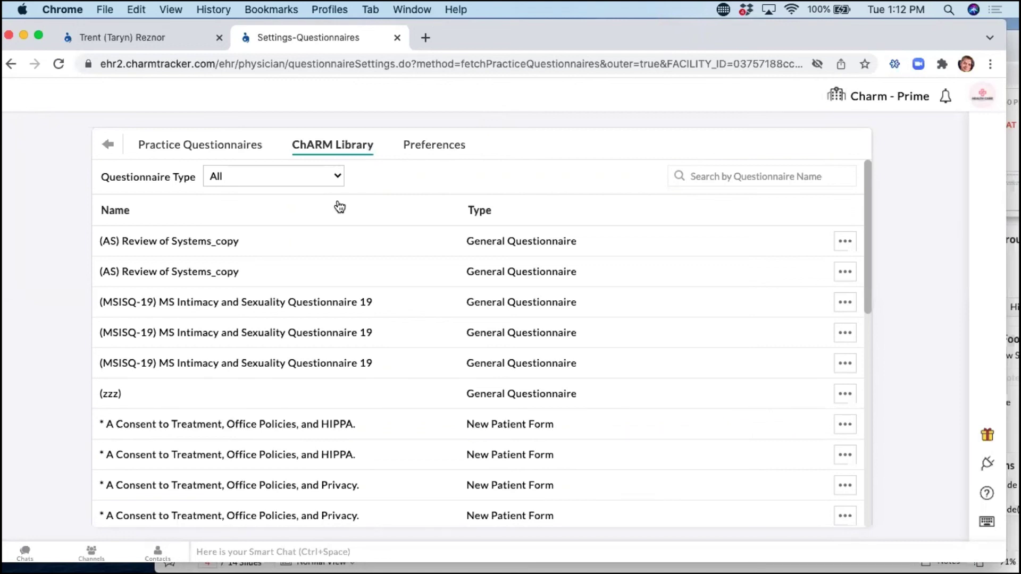
Back in Practice Questionnaires, open the new questionnaire form, then go back to Settings.
{"action": "left_click", "coordinate": [199, 152]}
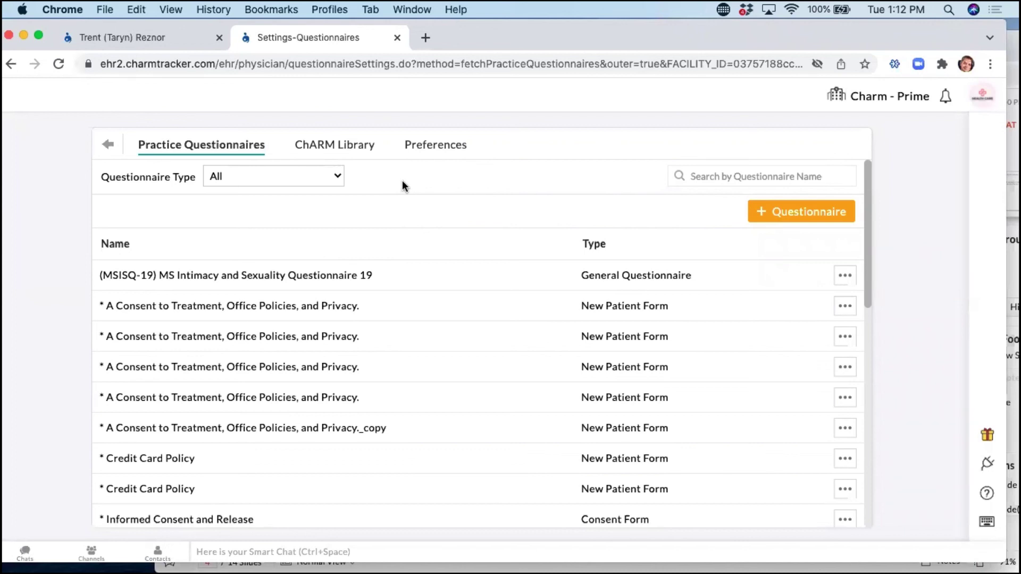
{"action": "left_click", "coordinate": [842, 216]}
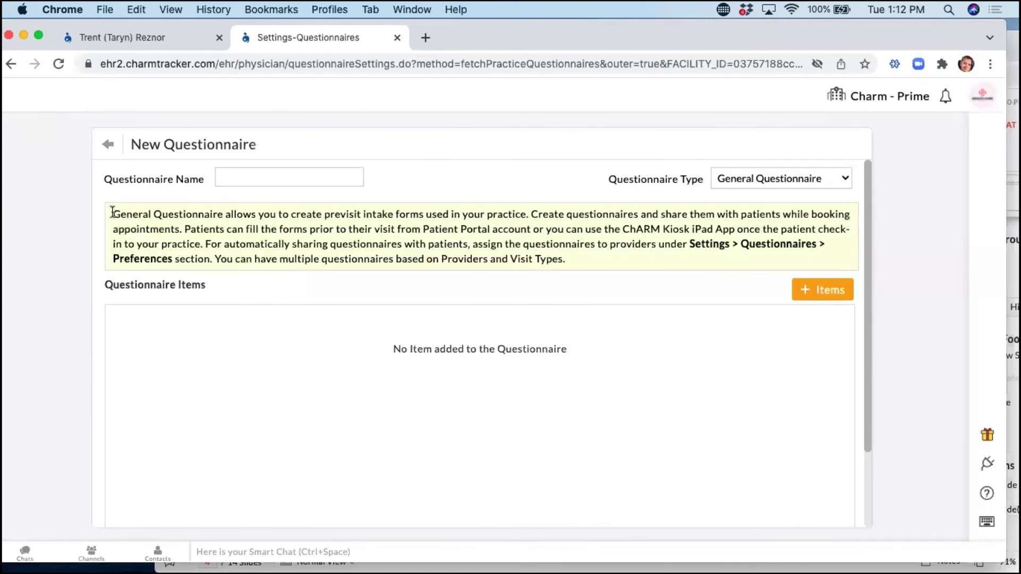
{"action": "left_click", "coordinate": [107, 145]}
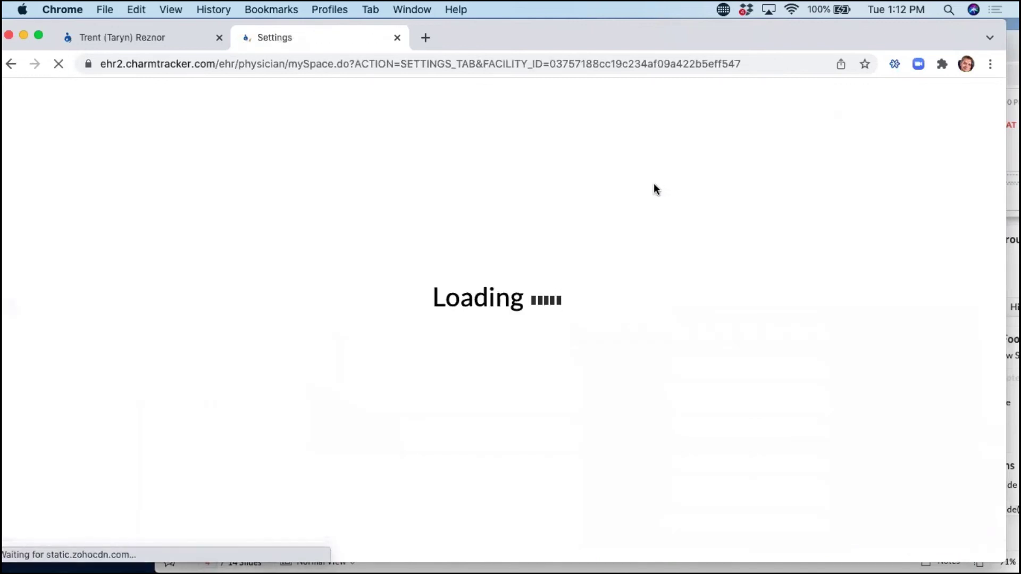
Open Templates, start a New Template, and set its type to SOAP Template.
{"action": "left_click", "coordinate": [766, 166]}
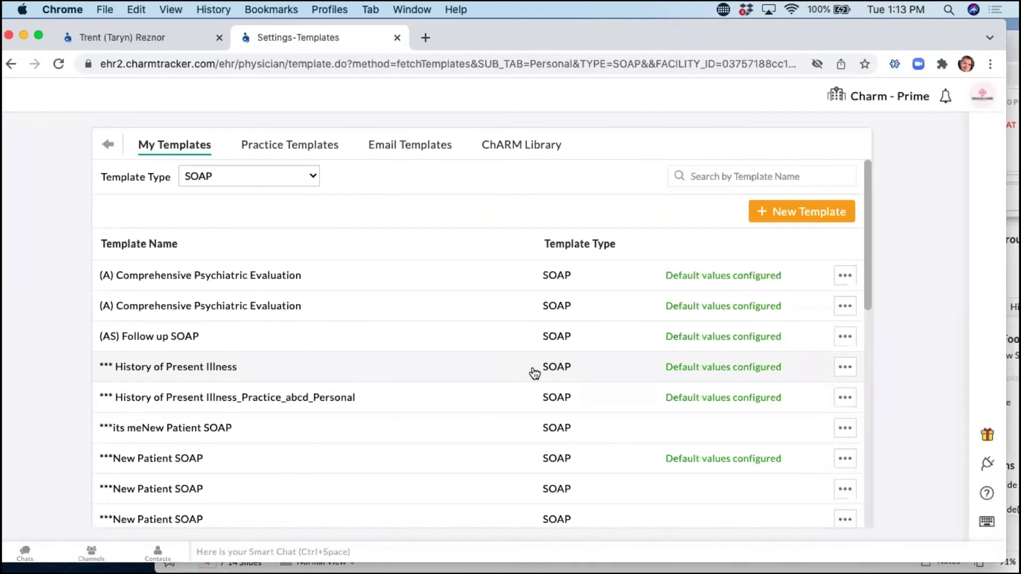
{"action": "left_click", "coordinate": [797, 212]}
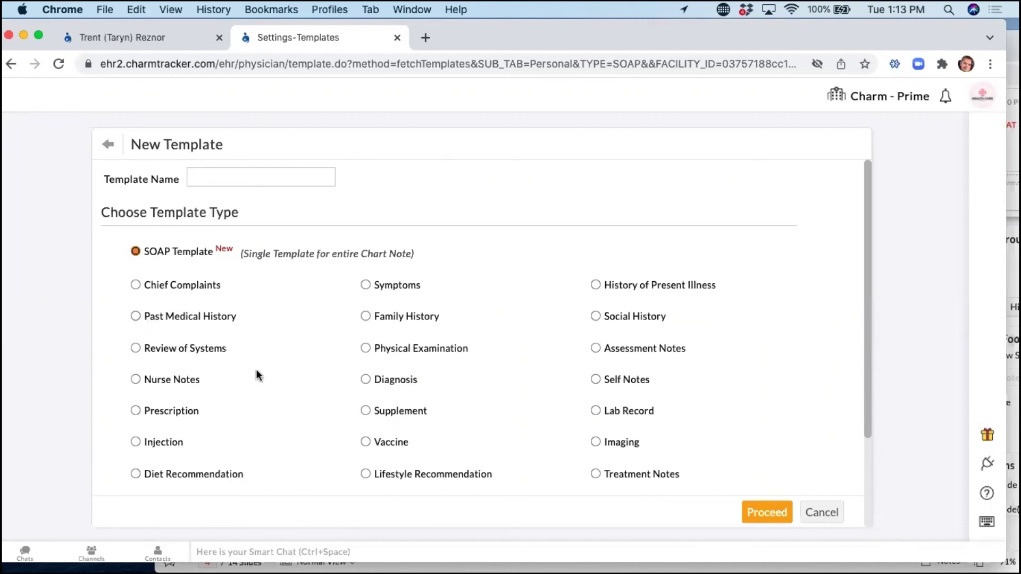
{"action": "scroll", "coordinate": [253, 362], "scroll_direction": "down", "scroll_amount": 5}
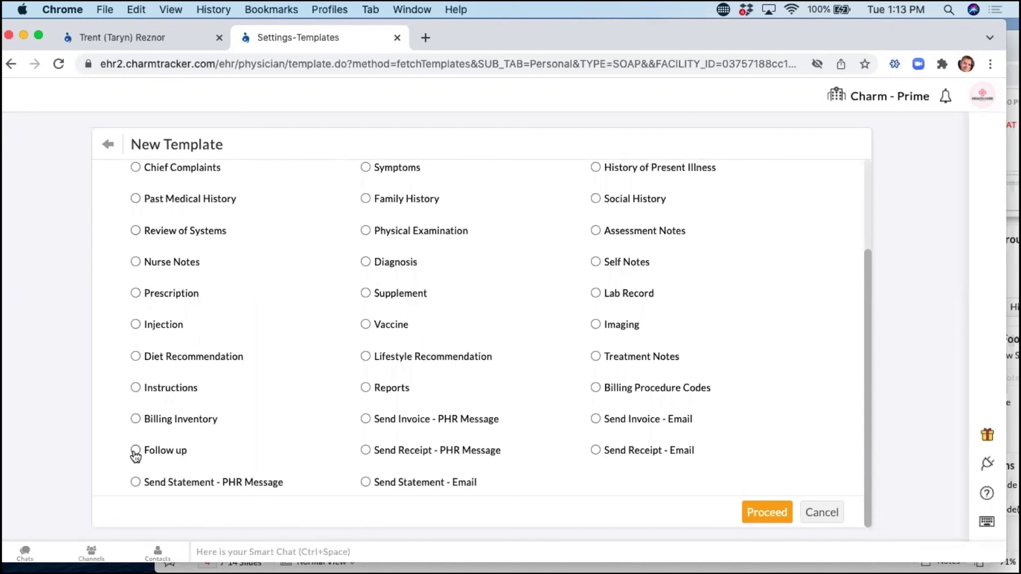
{"action": "left_click", "coordinate": [366, 389]}
{"action": "scroll", "coordinate": [324, 372], "scroll_direction": "up", "scroll_amount": 3}
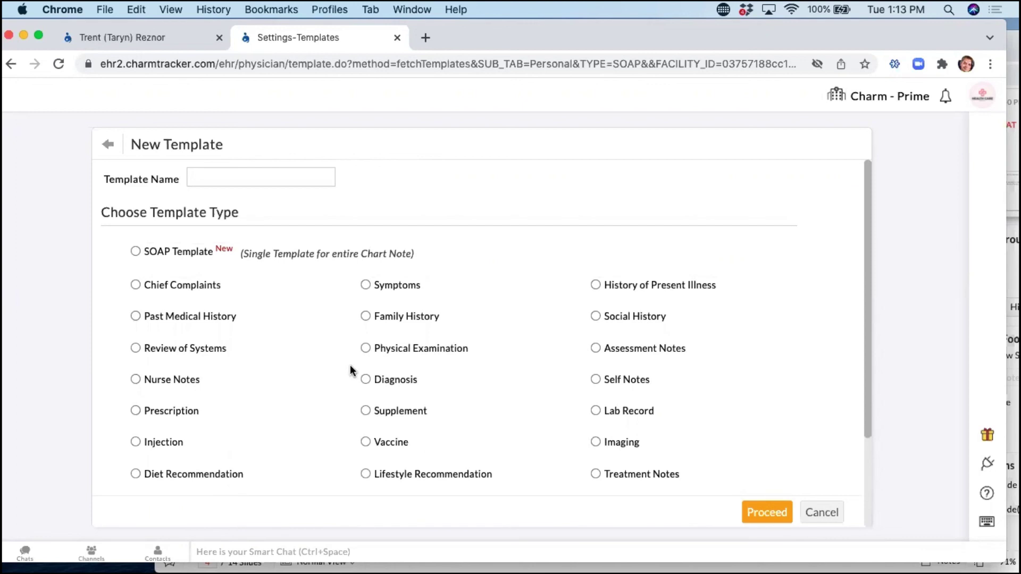
{"action": "left_click", "coordinate": [136, 253]}
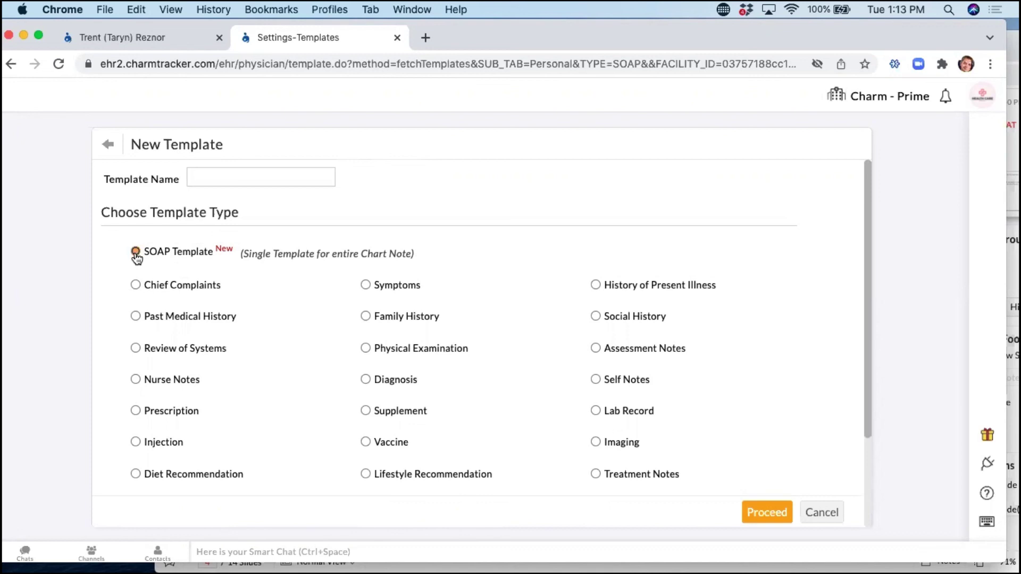